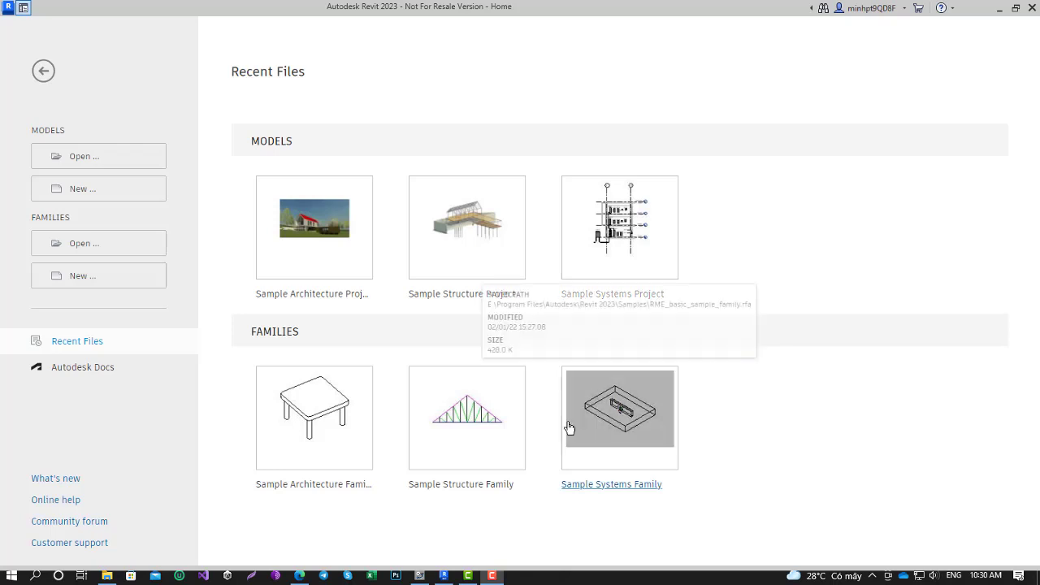
# Bring up the 'What's New in Revit 2023' blog article in Microsoft Edge
pyautogui.click(312, 572)
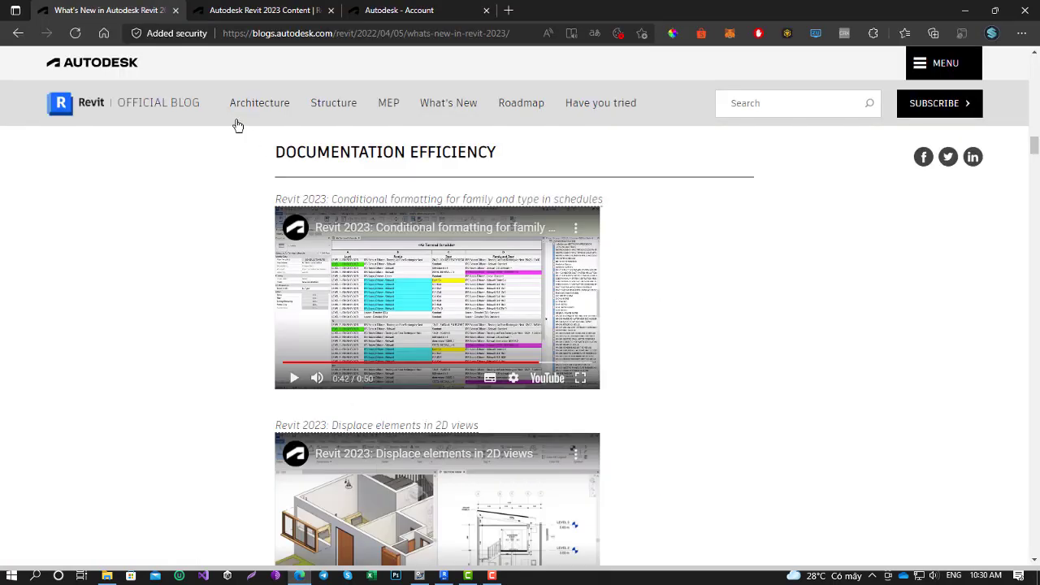
# Scroll up the What's New article, then switch back to the Revit Home screen
pyautogui.scroll(1, 617, 316)
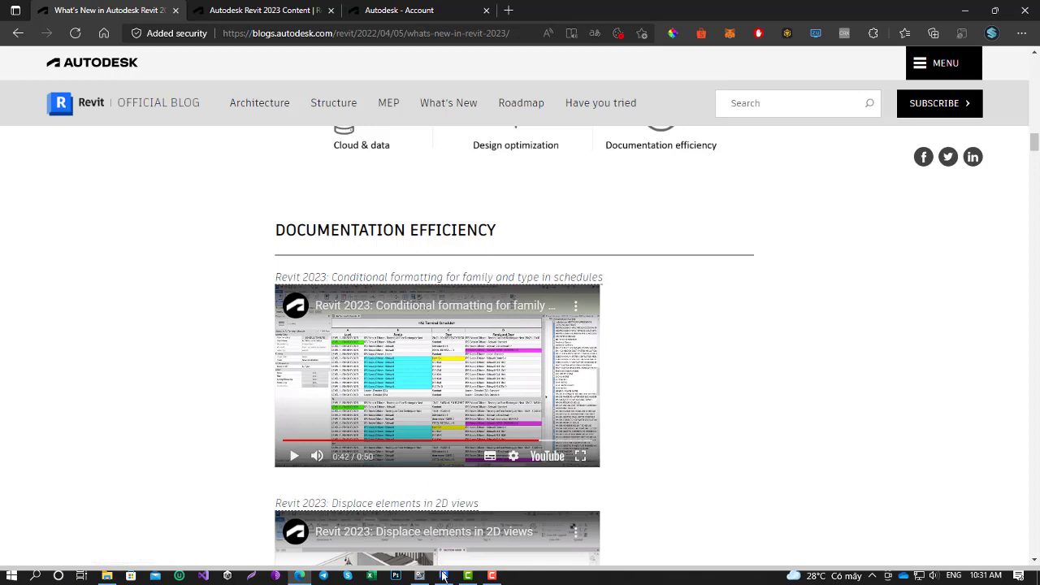
pyautogui.click(443, 575)
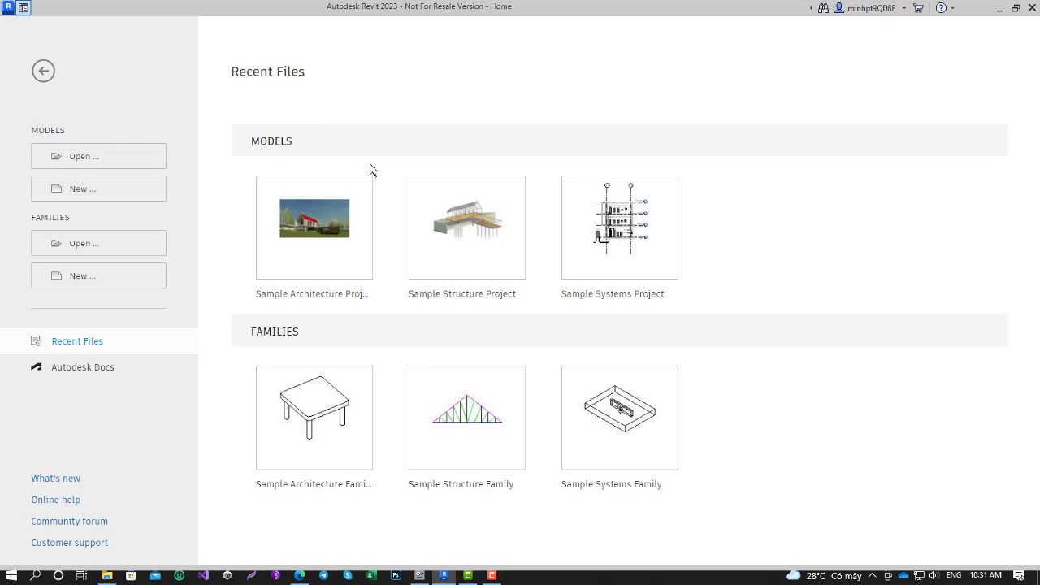
# Open the Sample Architecture Project, then rst_advanced_sample_project.rvt from the bundled sample files
pyautogui.click(330, 213)
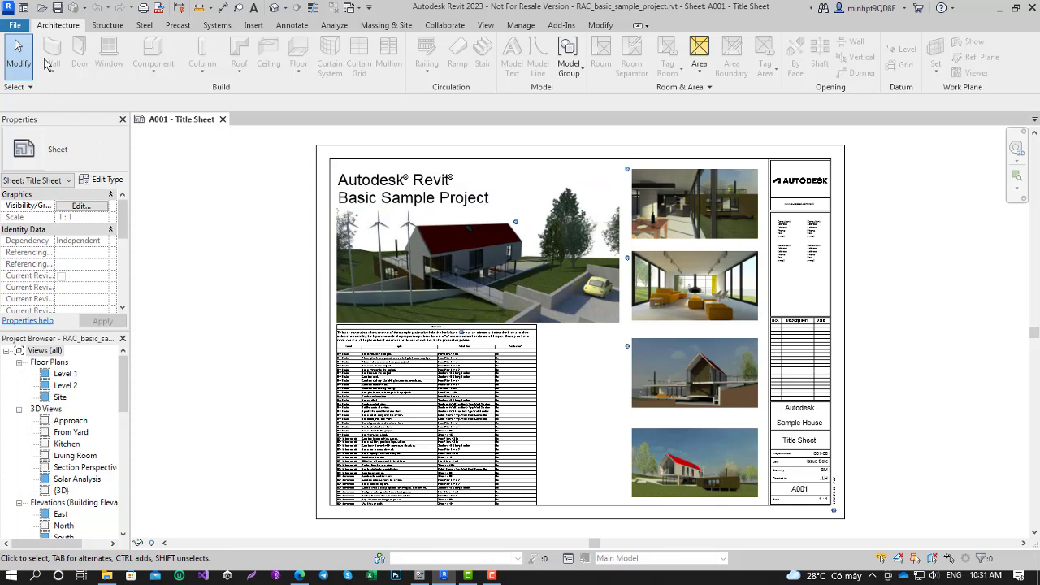
pyautogui.click(15, 24)
pyautogui.moveTo(45, 109)
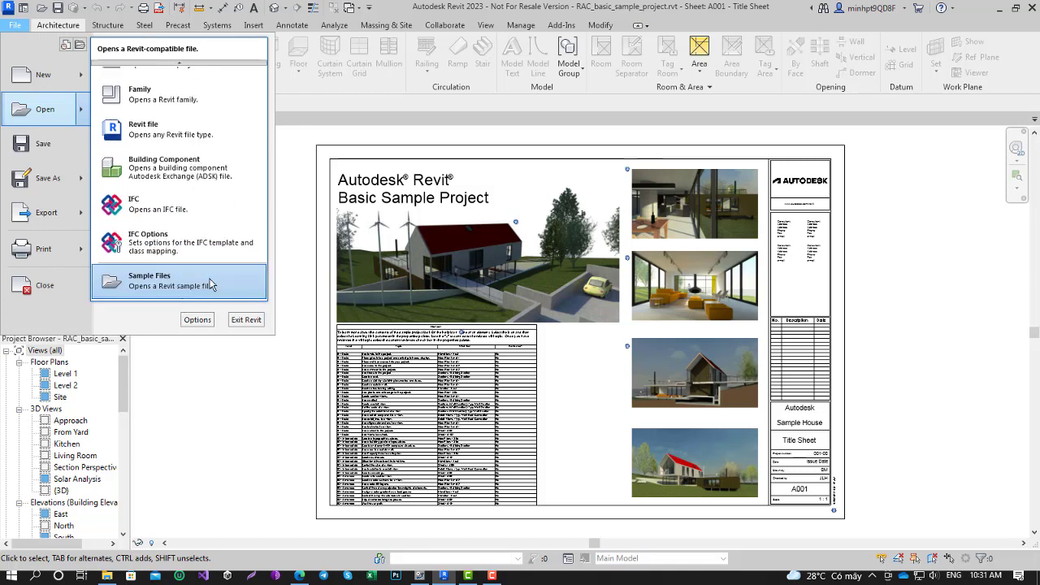
pyautogui.click(209, 283)
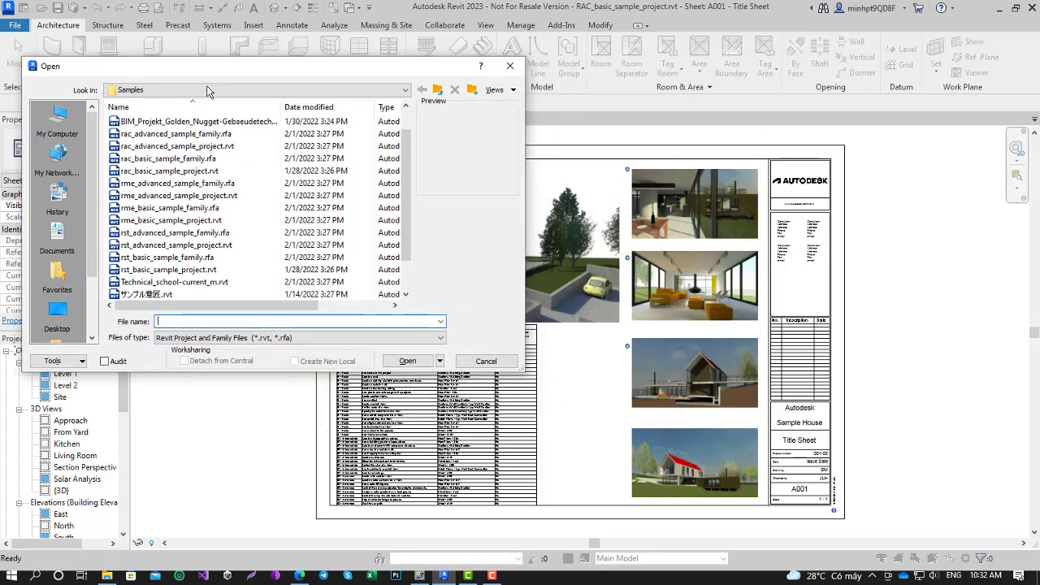
pyautogui.click(171, 158)
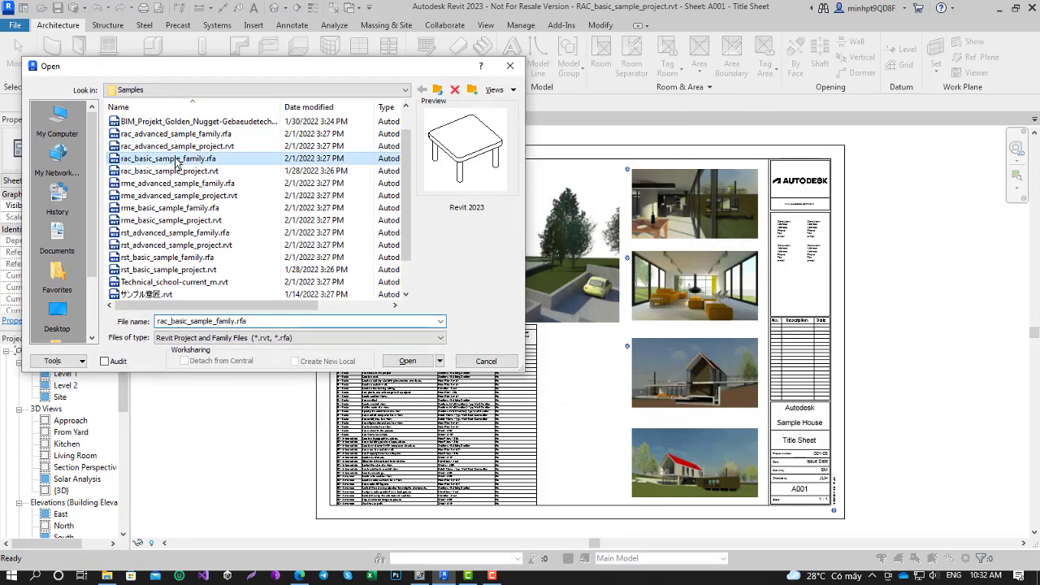
pyautogui.click(171, 171)
pyautogui.click(172, 183)
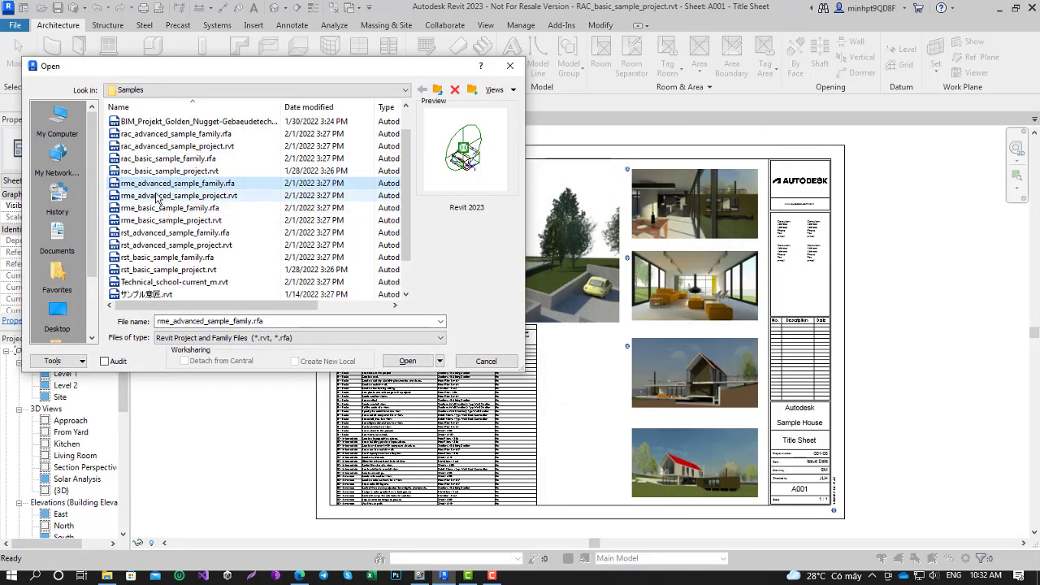
pyautogui.click(175, 208)
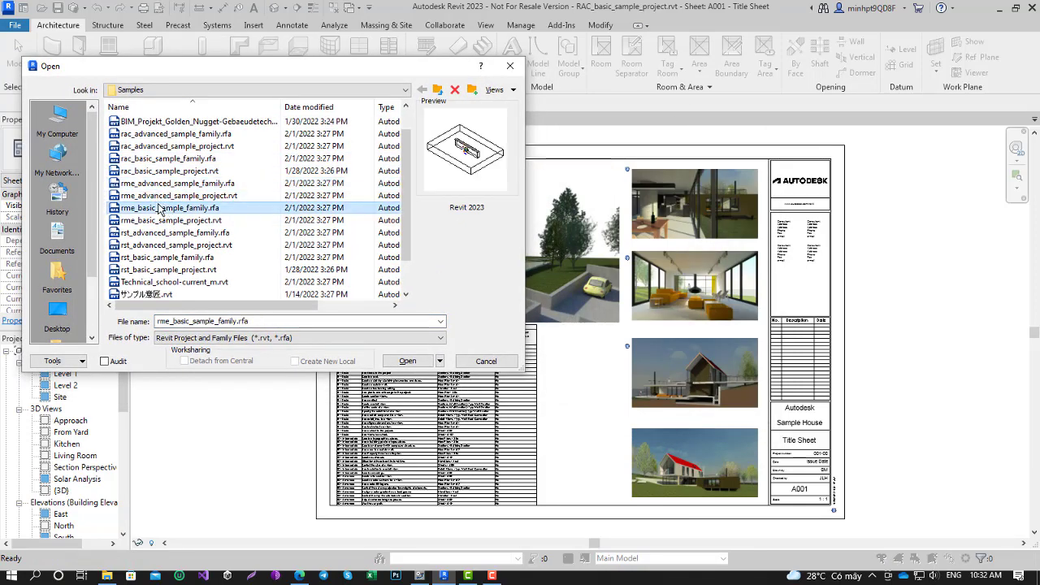
pyautogui.click(167, 245)
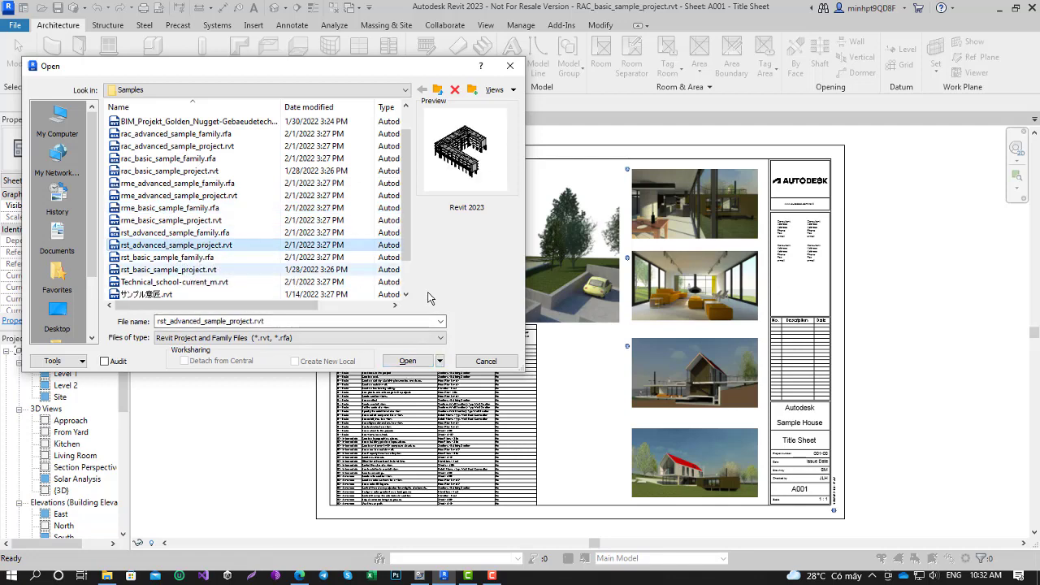
pyautogui.click(406, 361)
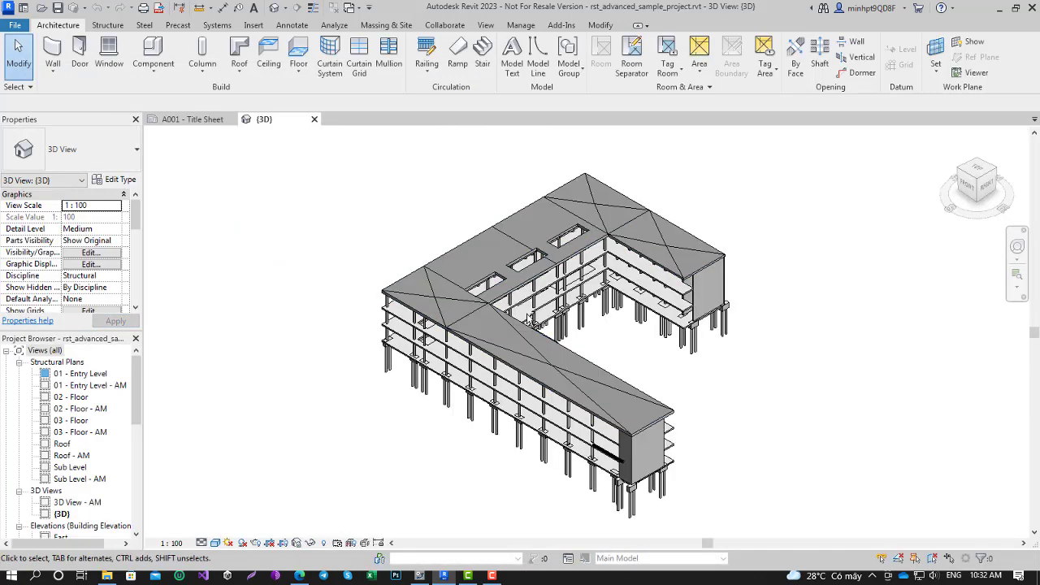
# Dock the Project Browser on the right, widen it, and expand Schedules/Quantities to Concrete Beam Schedule
pyautogui.moveTo(676, 359); pyautogui.dragTo(618, 353, button='middle')
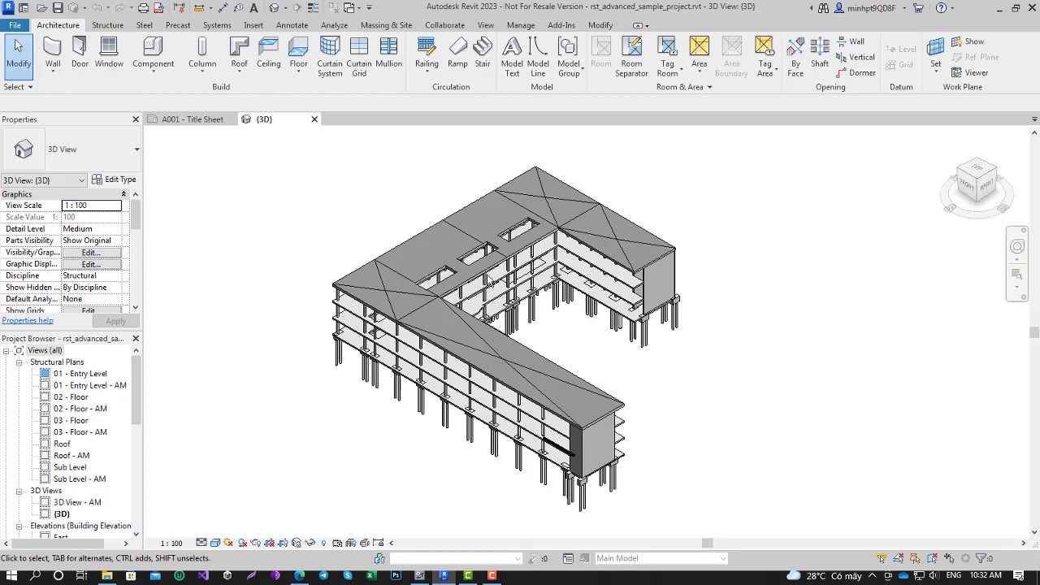
pyautogui.scroll(-3, 93, 398)
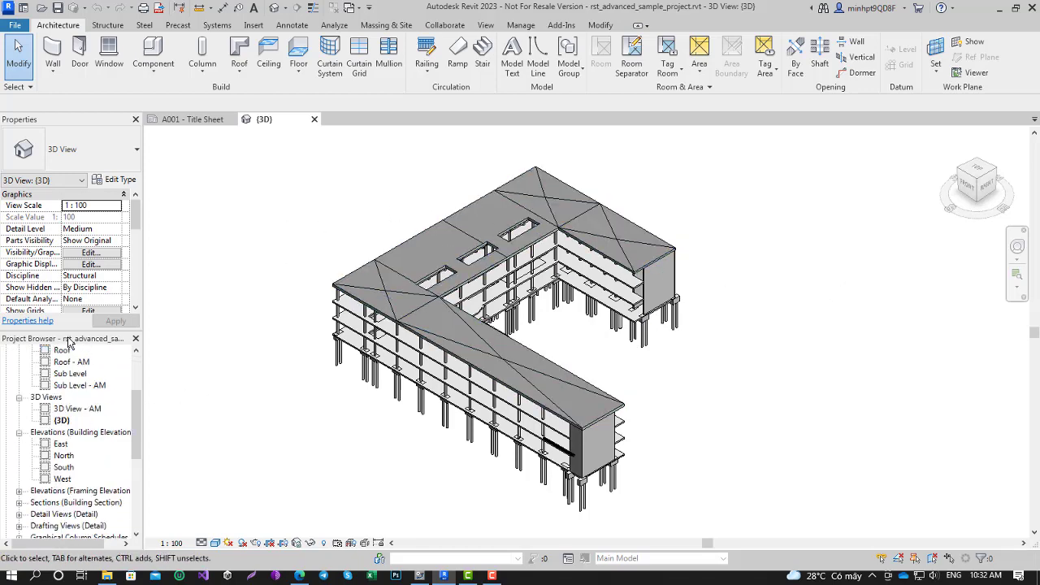
pyautogui.moveTo(128, 338)
pyautogui.mouseDown()
pyautogui.moveTo(609, 279)
pyautogui.moveTo(931, 261)
pyautogui.mouseUp()
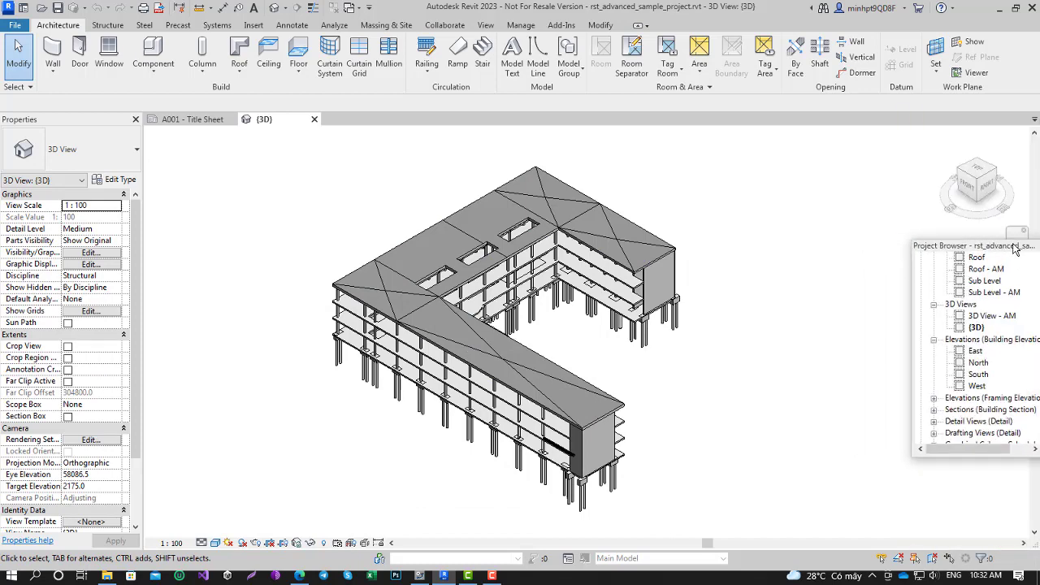
pyautogui.moveTo(931, 262); pyautogui.dragTo(1037, 251)
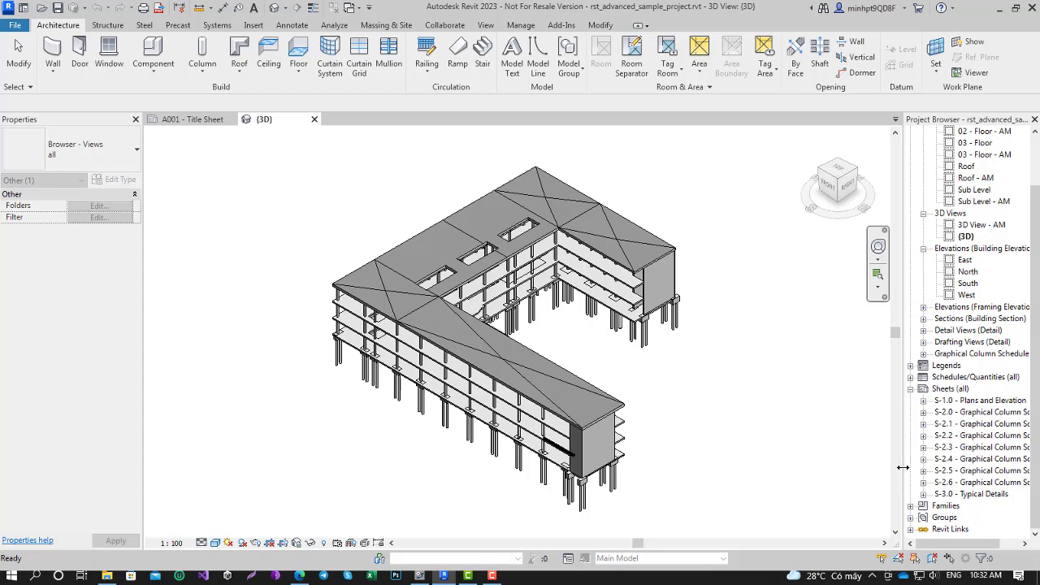
pyautogui.moveTo(905, 467); pyautogui.dragTo(840, 469)
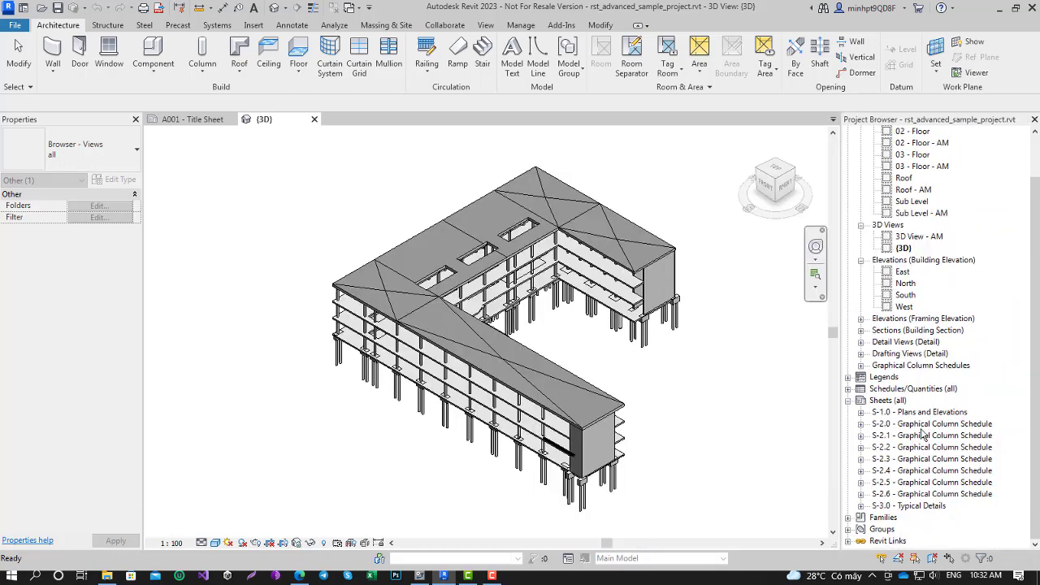
pyautogui.click(848, 389)
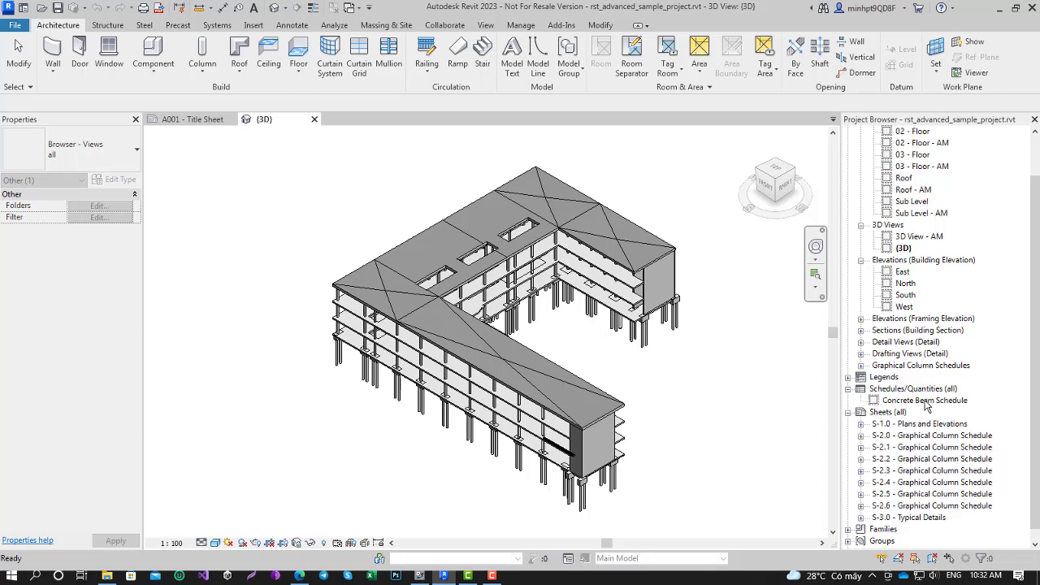
pyautogui.click(924, 401)
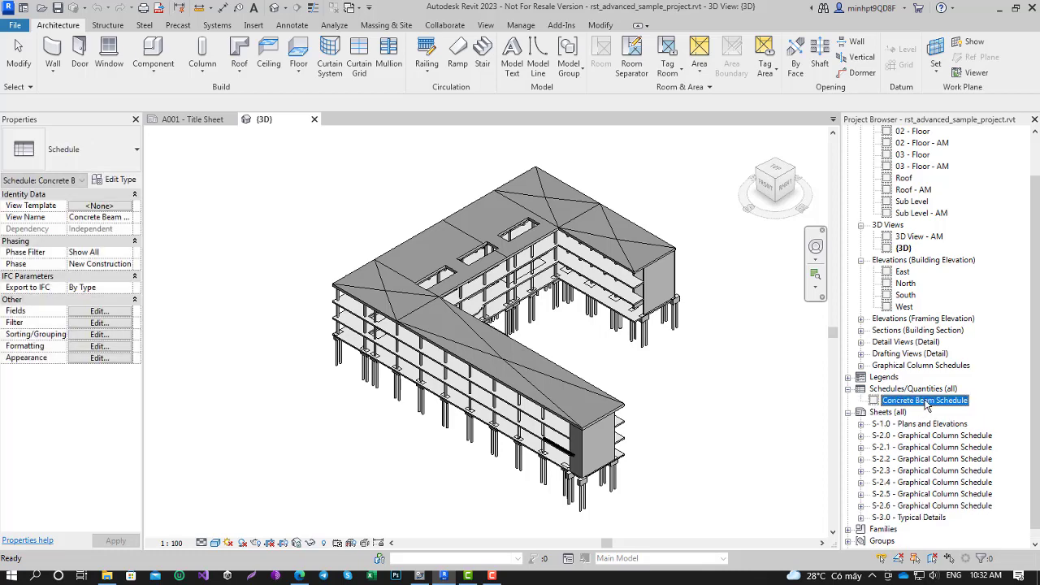
# Open the Concrete Beam Schedule, then start a new Schedule/Quantities from the View tab
pyautogui.doubleClick(925, 401)
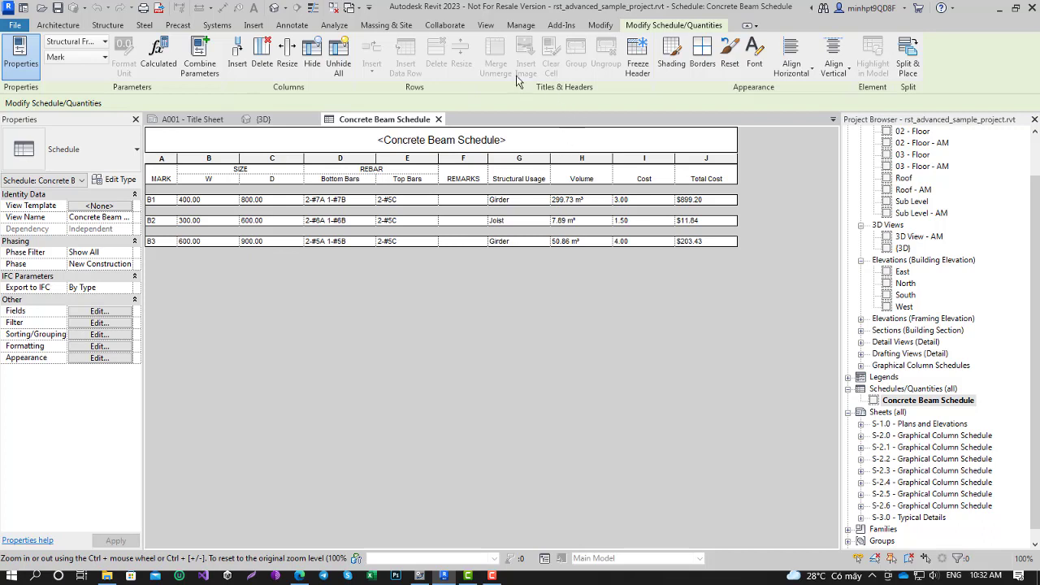
pyautogui.click(486, 30)
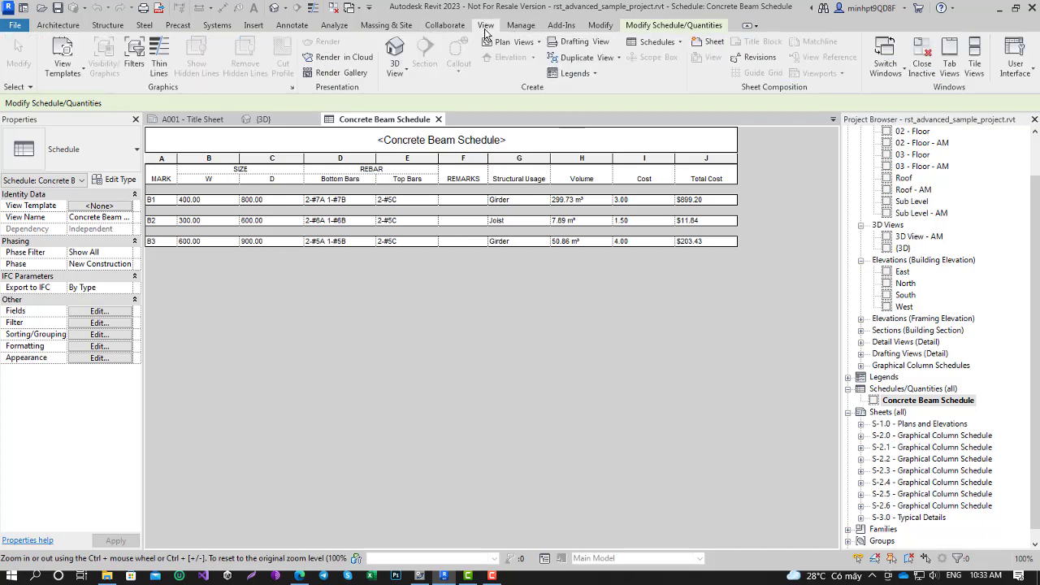
pyautogui.click(676, 46)
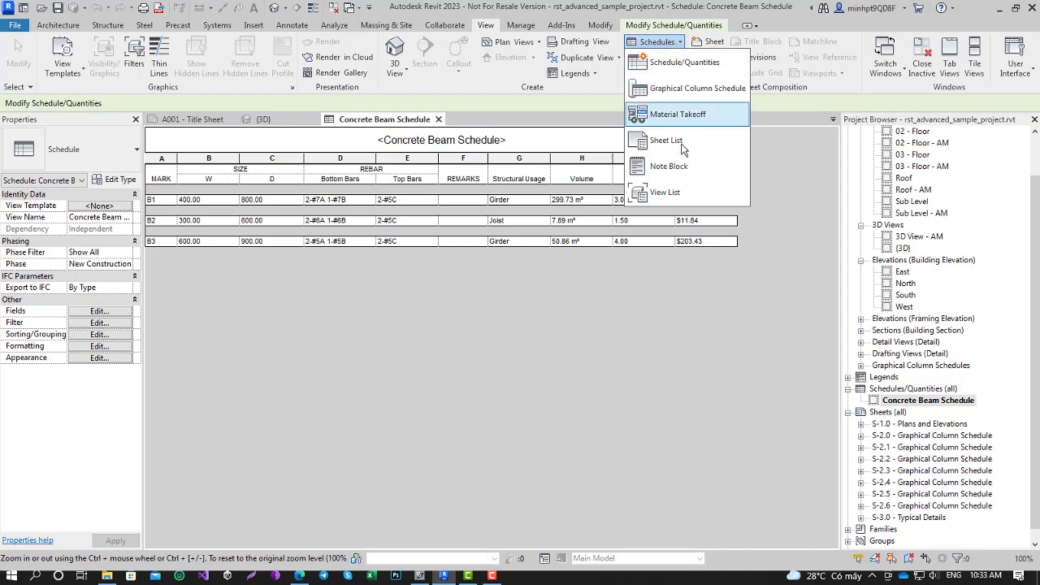
pyautogui.click(686, 63)
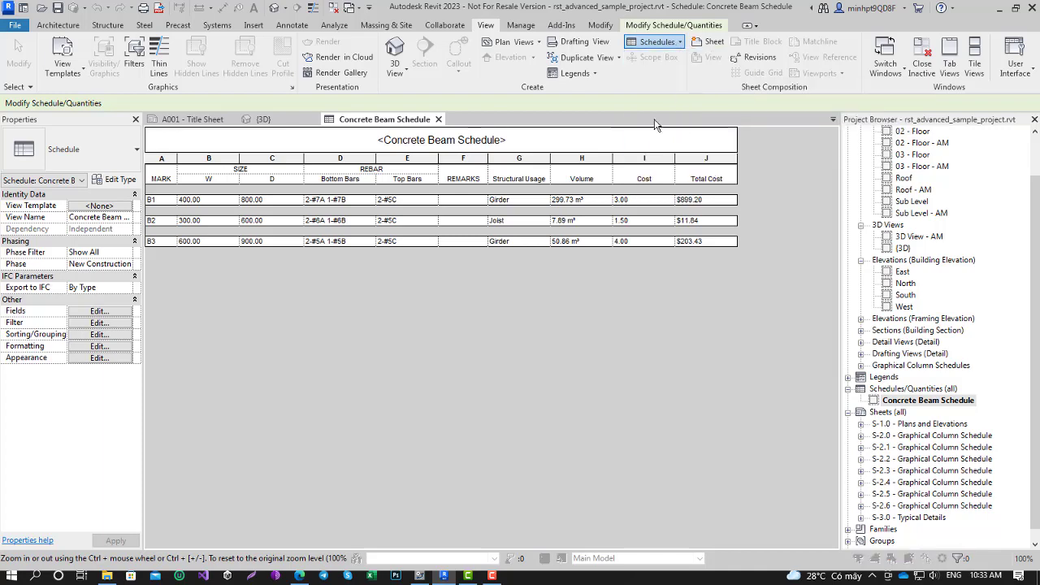
pyautogui.moveTo(503, 254); pyautogui.dragTo(503, 333)
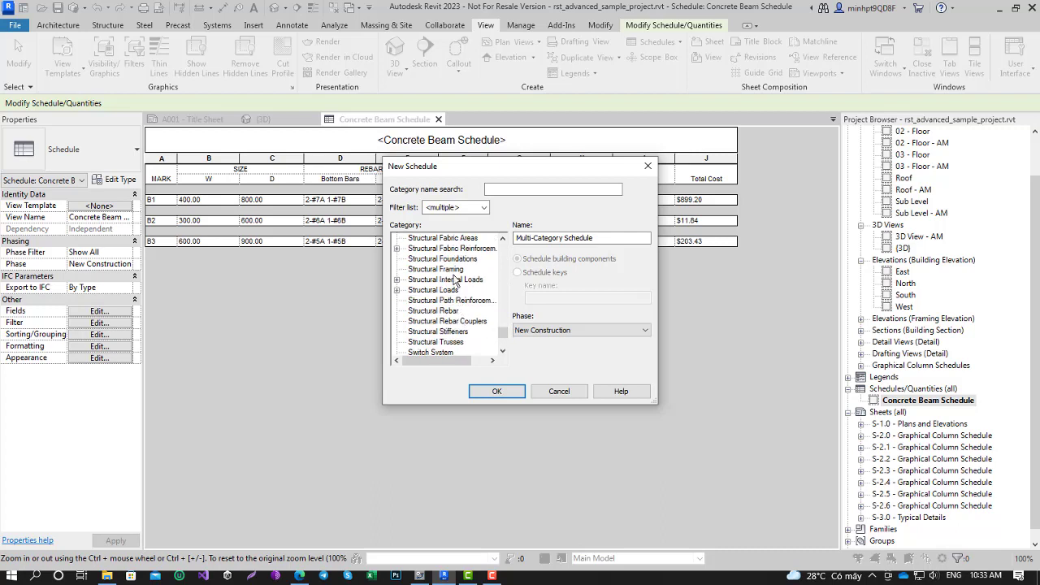
# Choose Structural Framing as the new schedule's category
pyautogui.click(453, 269)
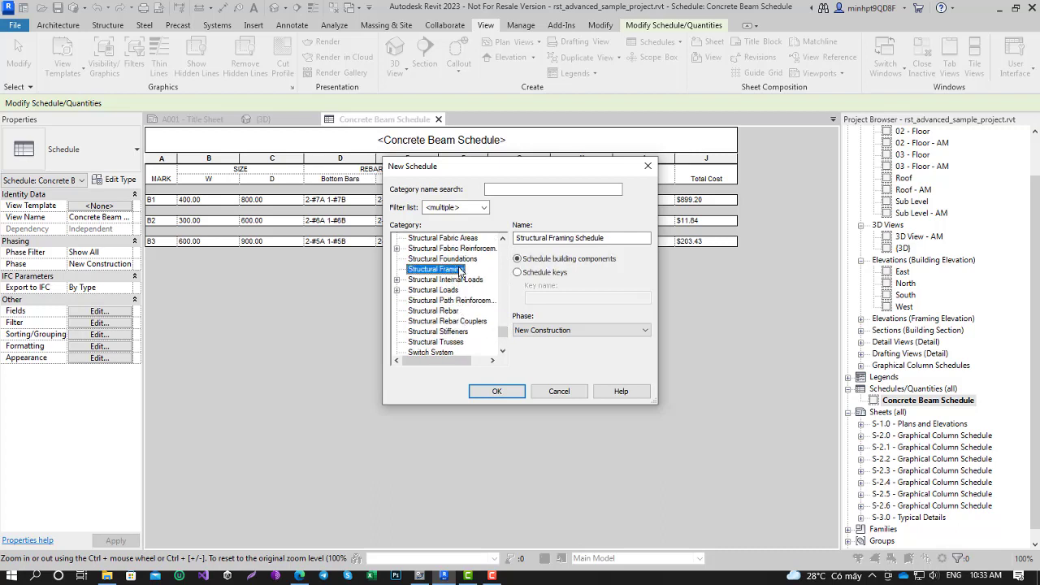
pyautogui.click(501, 392)
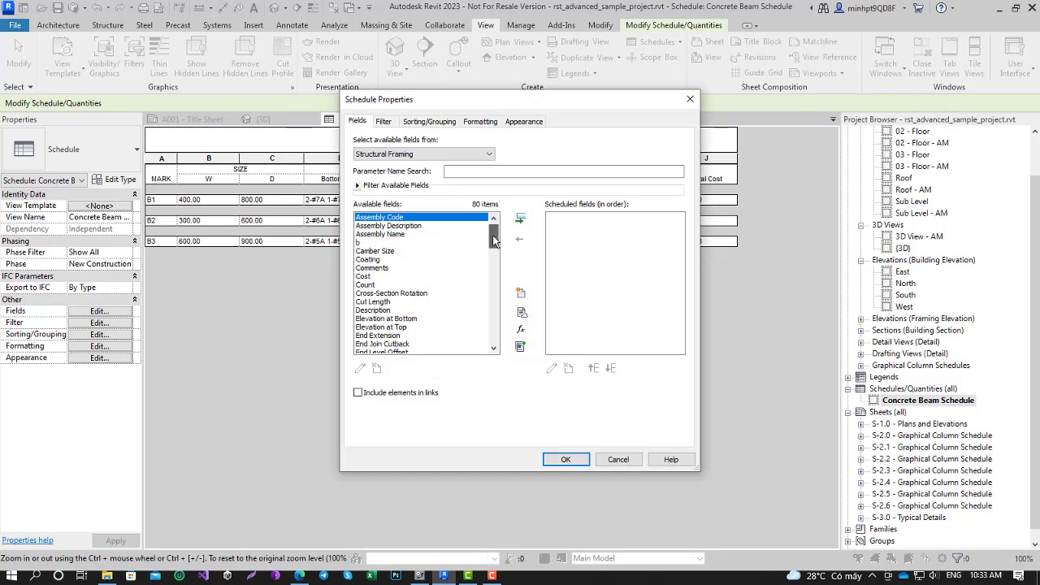
pyautogui.moveTo(492, 235); pyautogui.dragTo(492, 273)
# Add the Family and Type and Length fields to the schedule
pyautogui.click(406, 259)
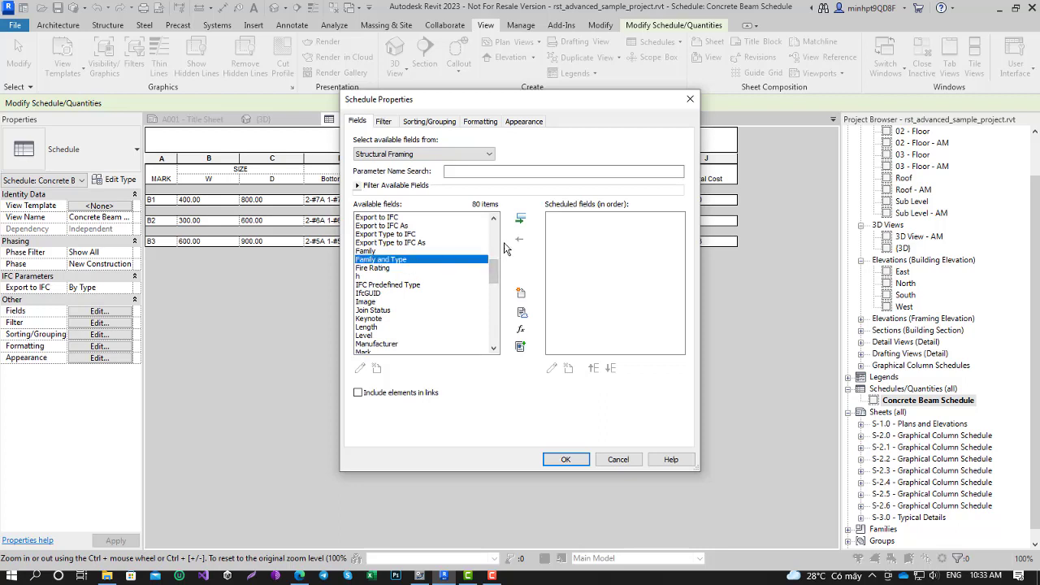
pyautogui.click(519, 219)
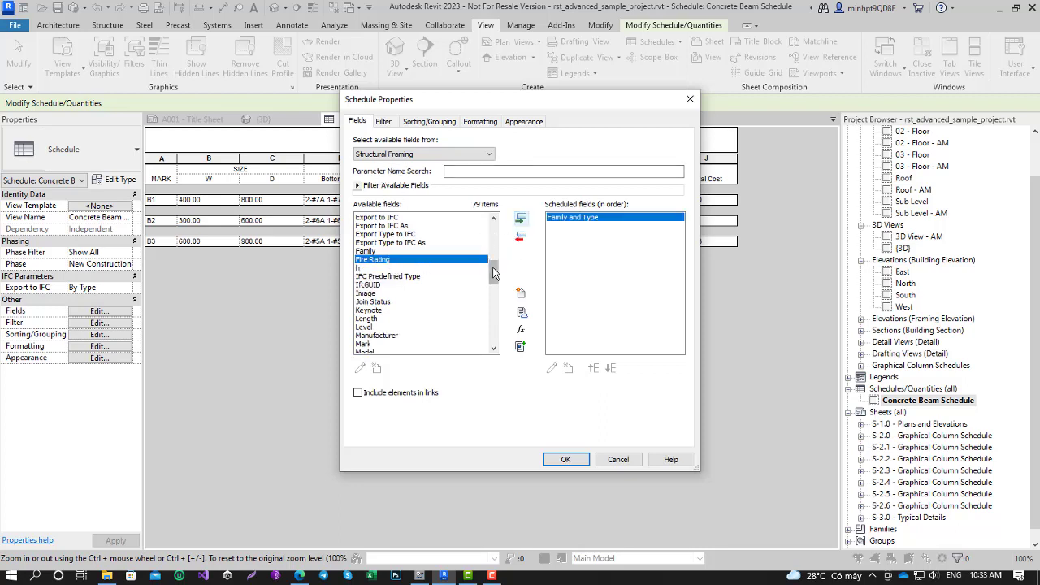
pyautogui.scroll(-1, 445, 289)
pyautogui.click(446, 292)
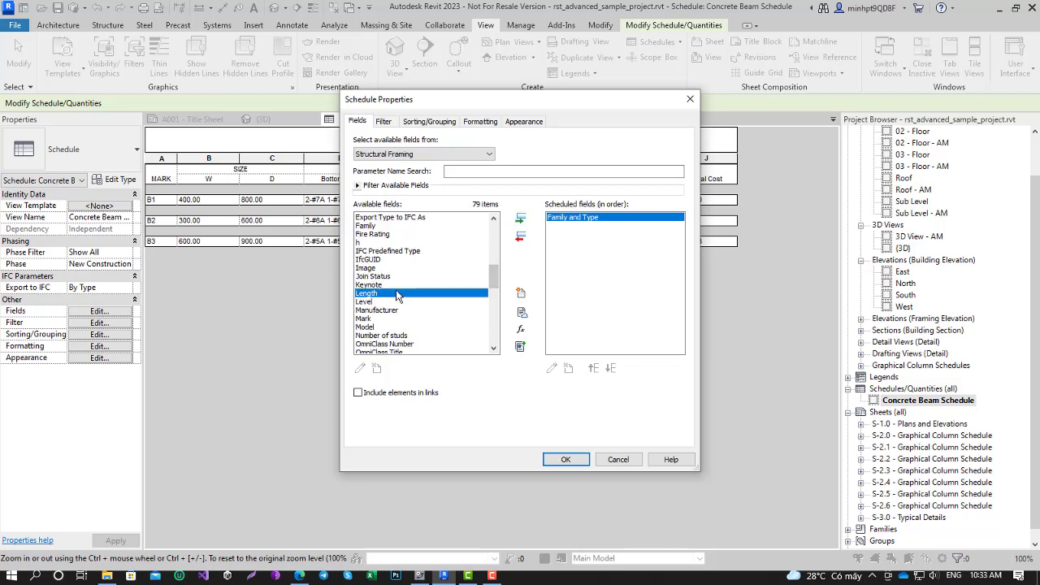
pyautogui.click(520, 219)
pyautogui.moveTo(491, 283)
pyautogui.mouseDown()
pyautogui.moveTo(500, 292)
pyautogui.moveTo(501, 280)
pyautogui.moveTo(500, 307)
pyautogui.moveTo(505, 243)
pyautogui.mouseUp()
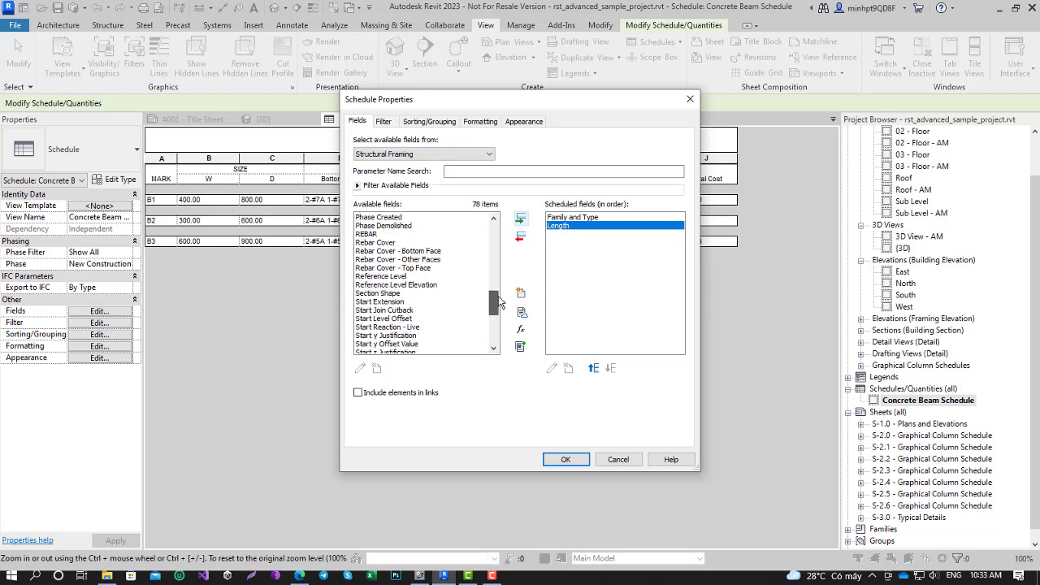
pyautogui.scroll(1, 444, 268)
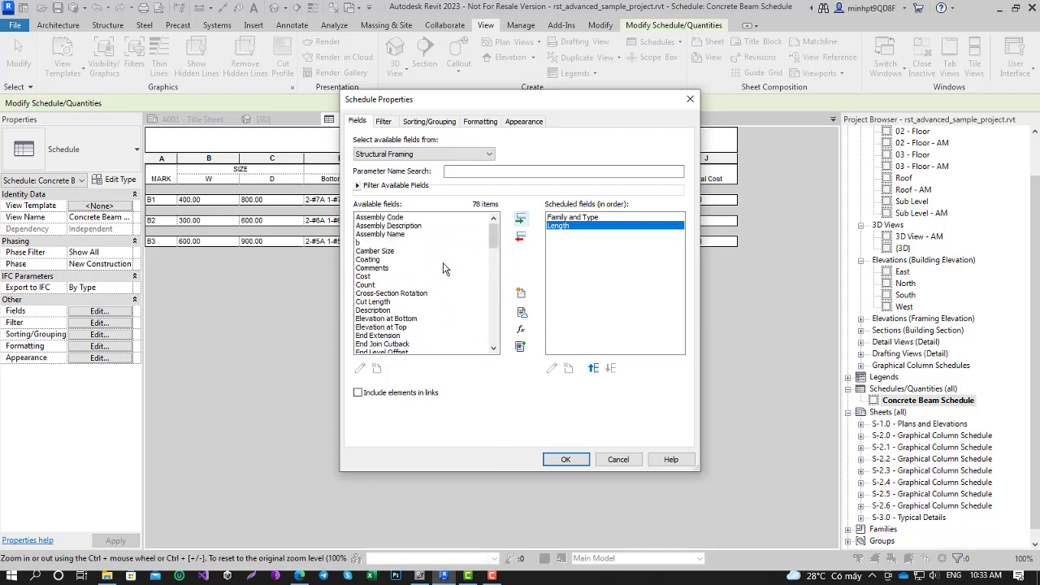
pyautogui.scroll(-2, 441, 273)
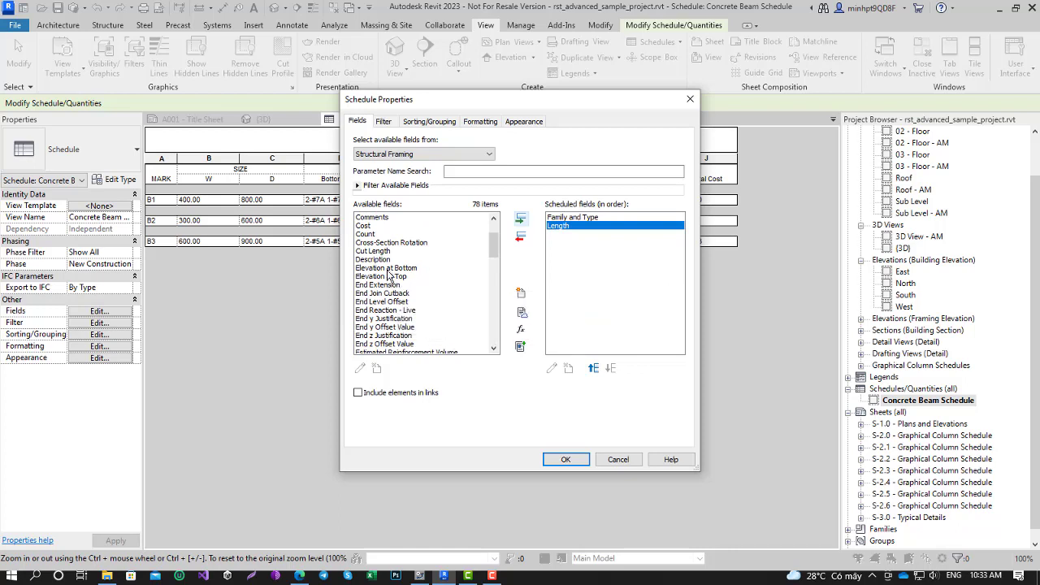
# Add Level as the third scheduled field and create the schedule
pyautogui.click(389, 269)
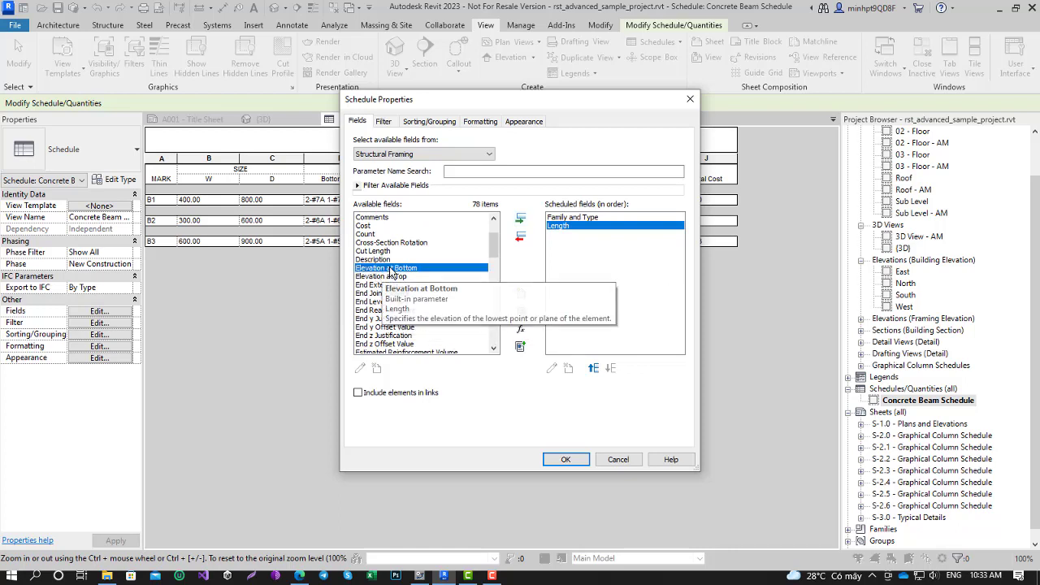
pyautogui.scroll(1, 391, 284)
pyautogui.scroll(-2, 393, 290)
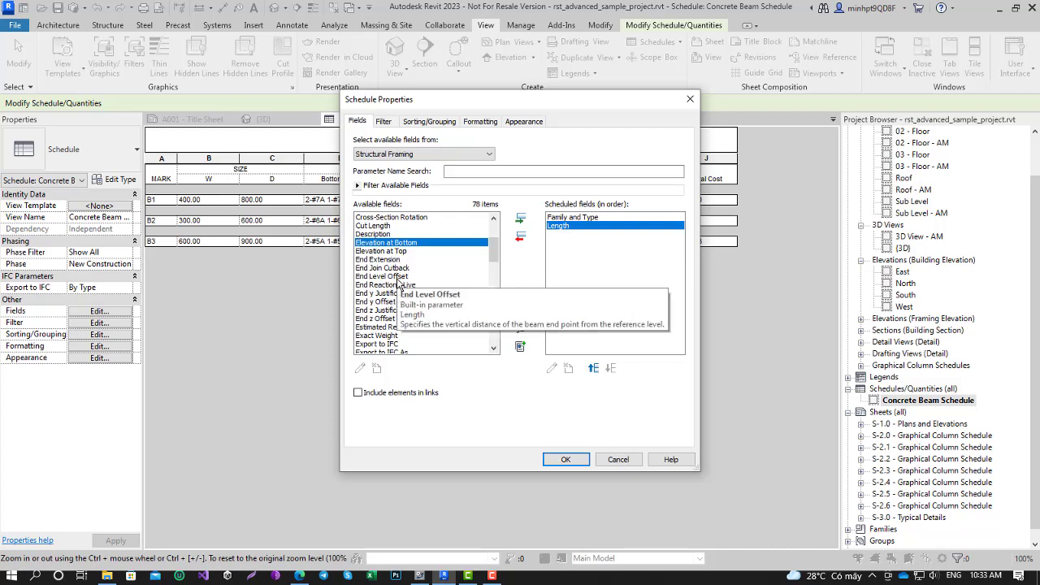
pyautogui.scroll(-1, 402, 292)
pyautogui.scroll(-1, 405, 299)
pyautogui.scroll(-1, 407, 302)
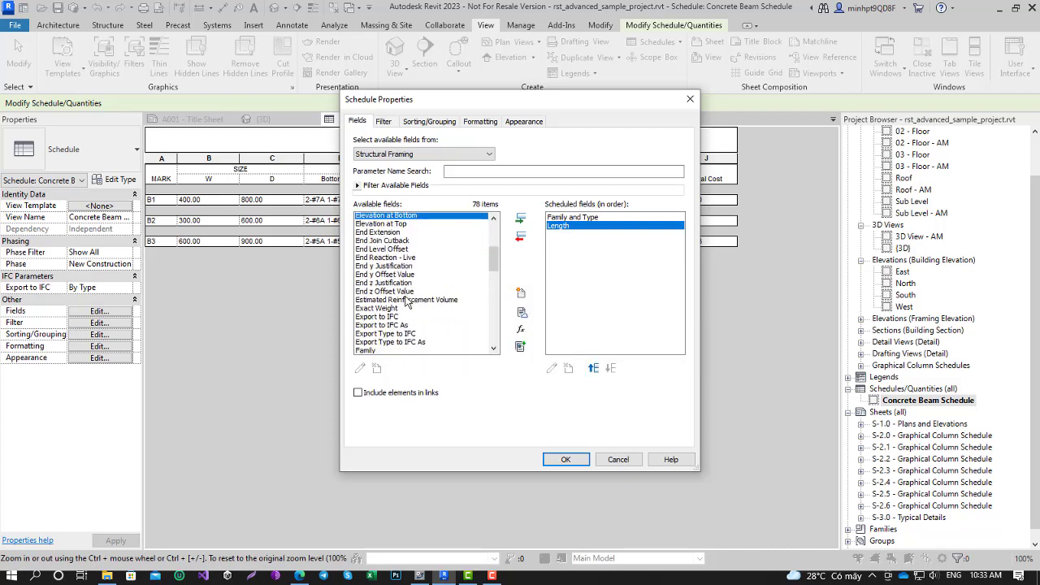
pyautogui.scroll(-2, 402, 299)
pyautogui.scroll(-2, 397, 296)
pyautogui.scroll(-2, 390, 293)
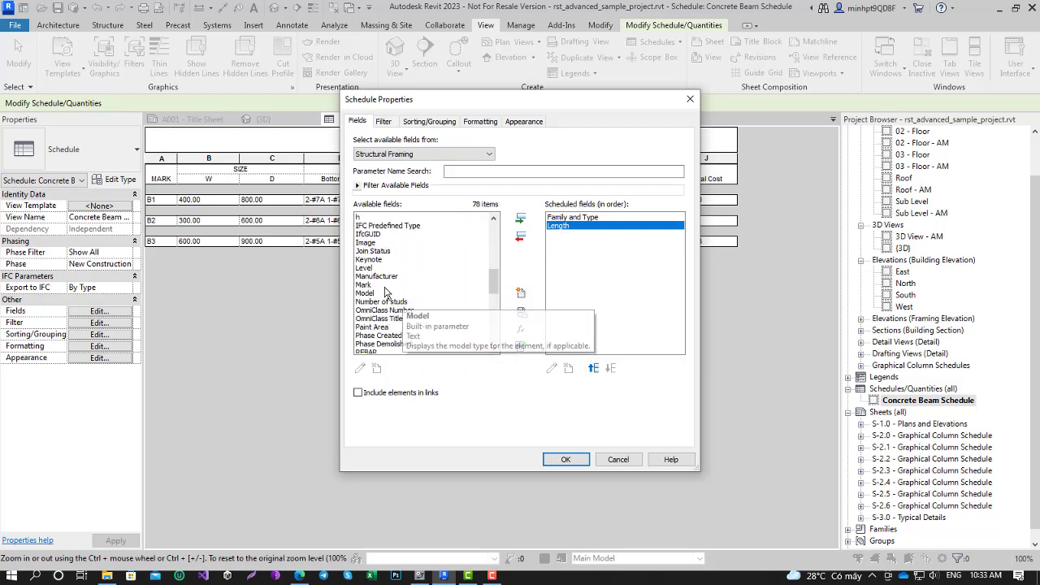
pyautogui.click(364, 267)
pyautogui.click(520, 218)
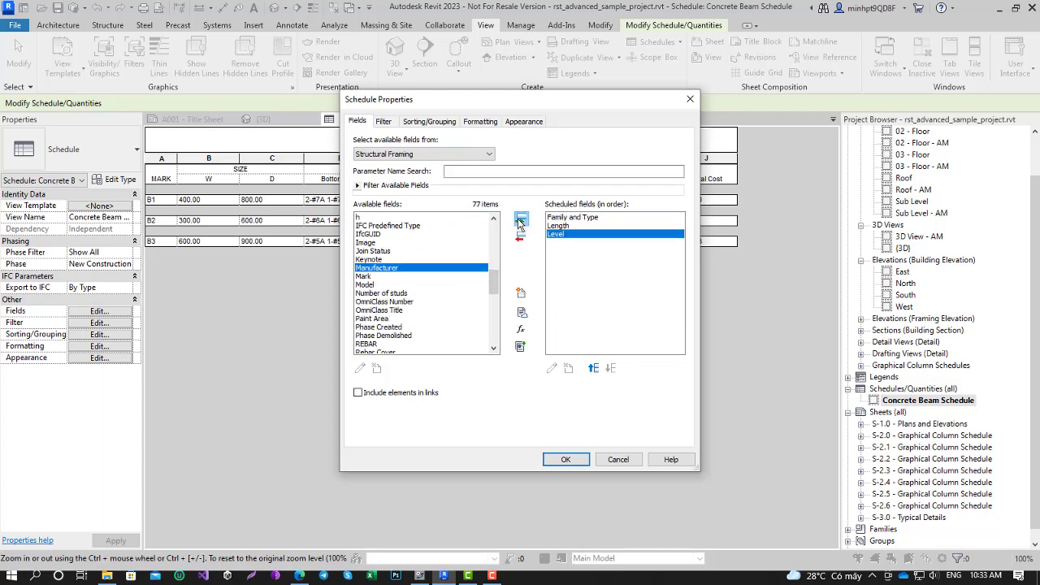
pyautogui.click(572, 455)
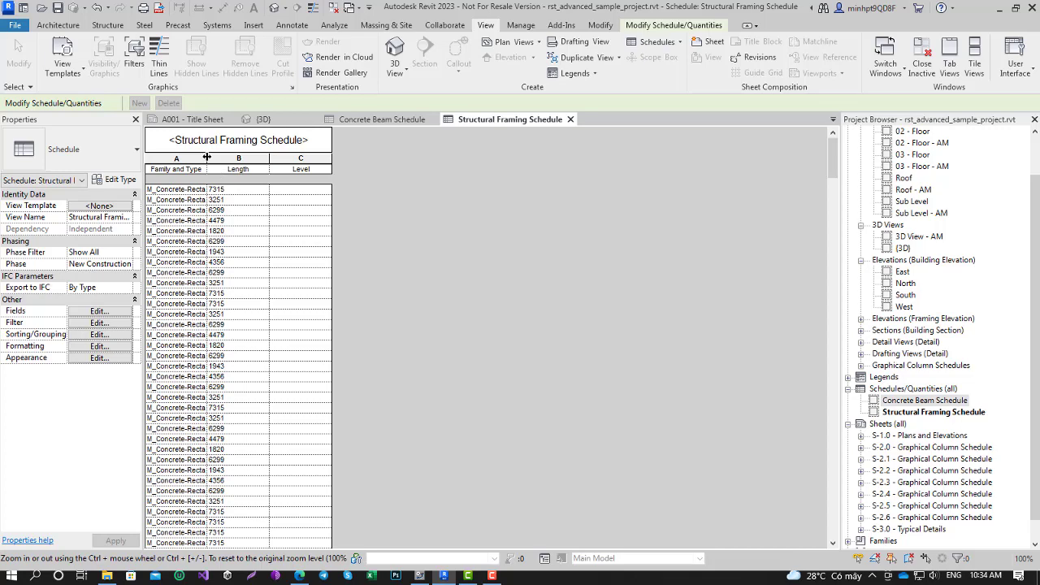
# Widen the Family and Type column, then reopen the schedule's Fields settings
pyautogui.moveTo(208, 157); pyautogui.dragTo(251, 157)
pyautogui.scroll(-5, 297, 284)
pyautogui.scroll(-5, 305, 301)
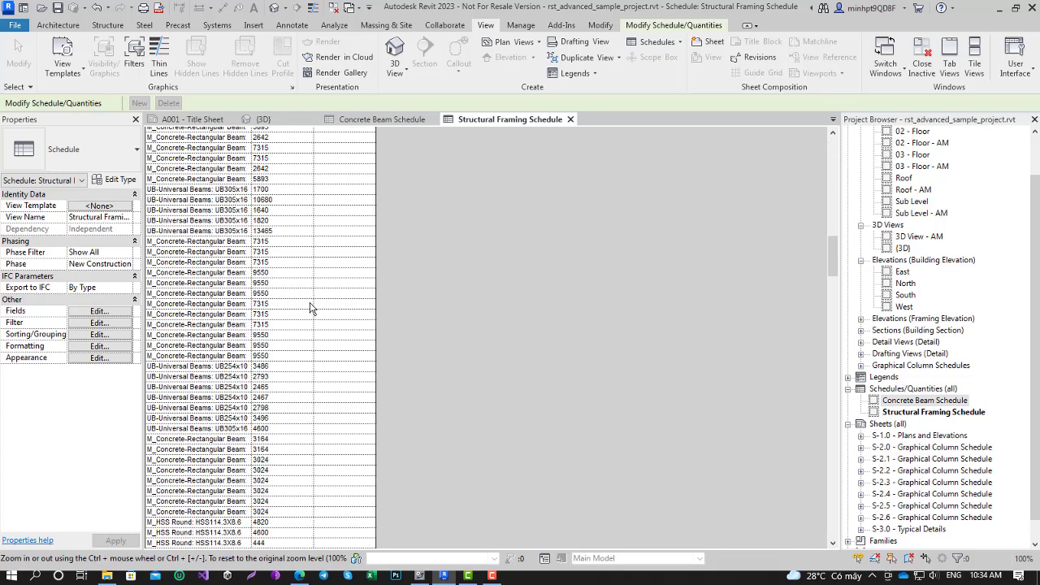
pyautogui.scroll(-5, 313, 292)
pyautogui.scroll(-5, 358, 342)
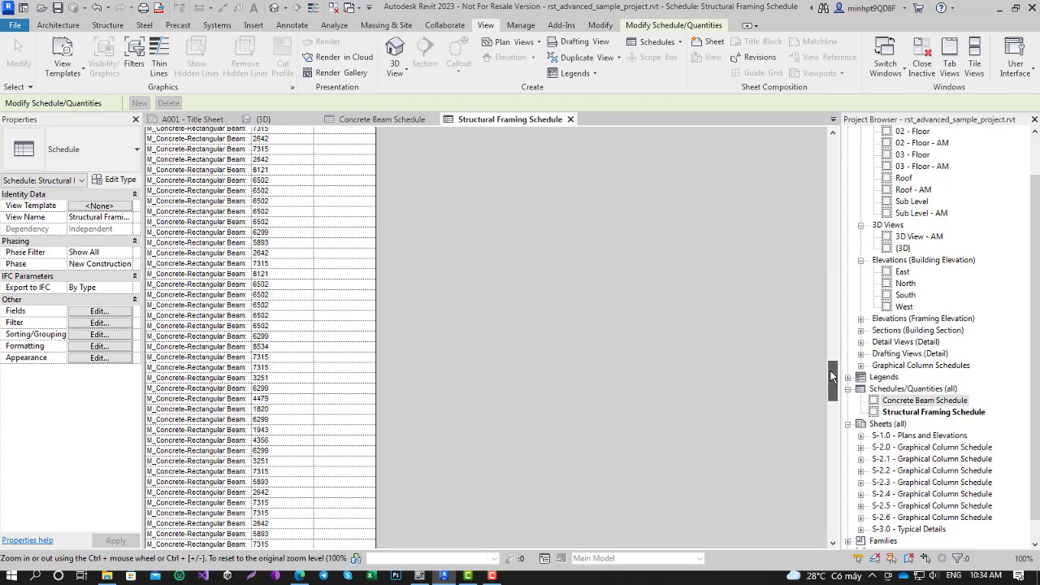
pyautogui.moveTo(831, 375); pyautogui.dragTo(831, 148)
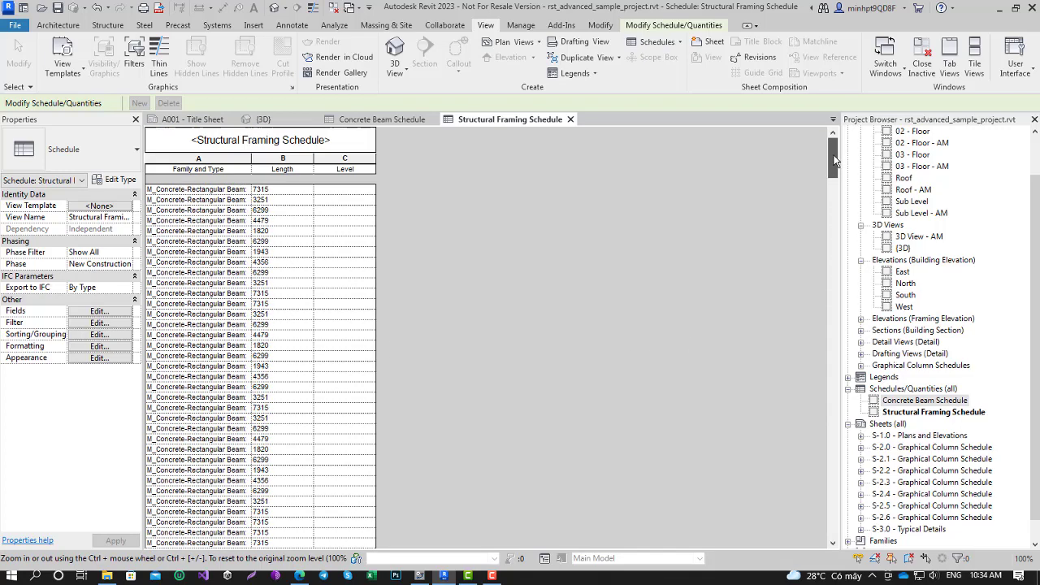
pyautogui.click(98, 311)
pyautogui.moveTo(493, 229); pyautogui.dragTo(498, 257)
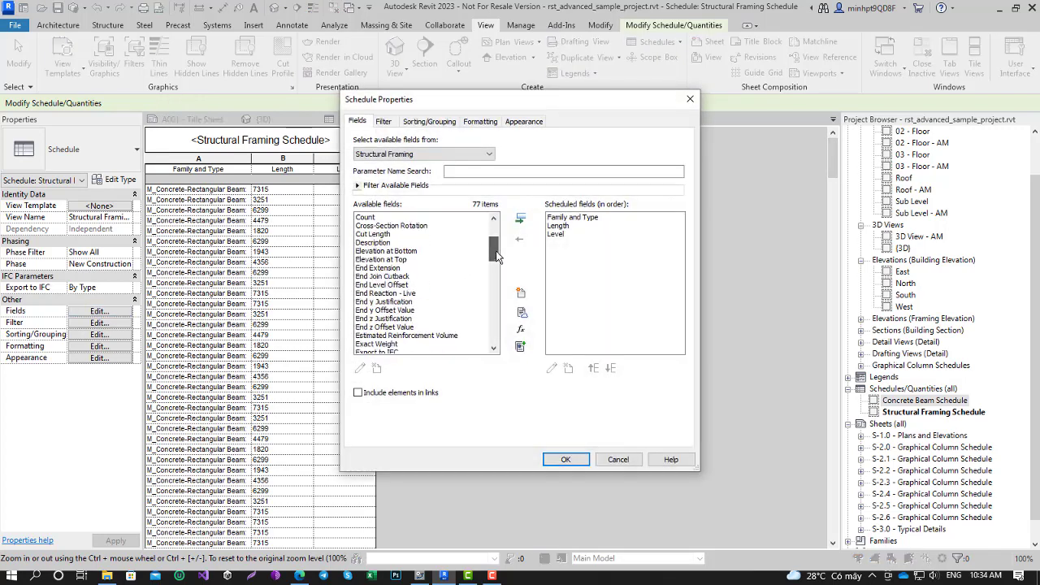
# Cancel Schedule Properties, zoom and orbit the {3D} view, and select a 400 x 800mm concrete beam
pyautogui.click(691, 102)
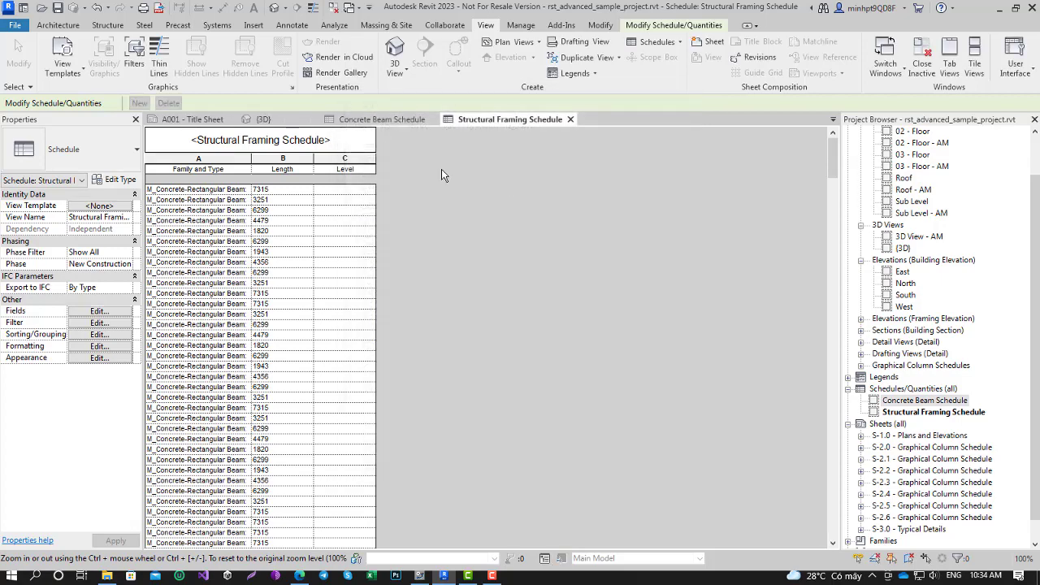
pyautogui.click(258, 119)
pyautogui.scroll(2, 559, 226)
pyautogui.scroll(2, 558, 226)
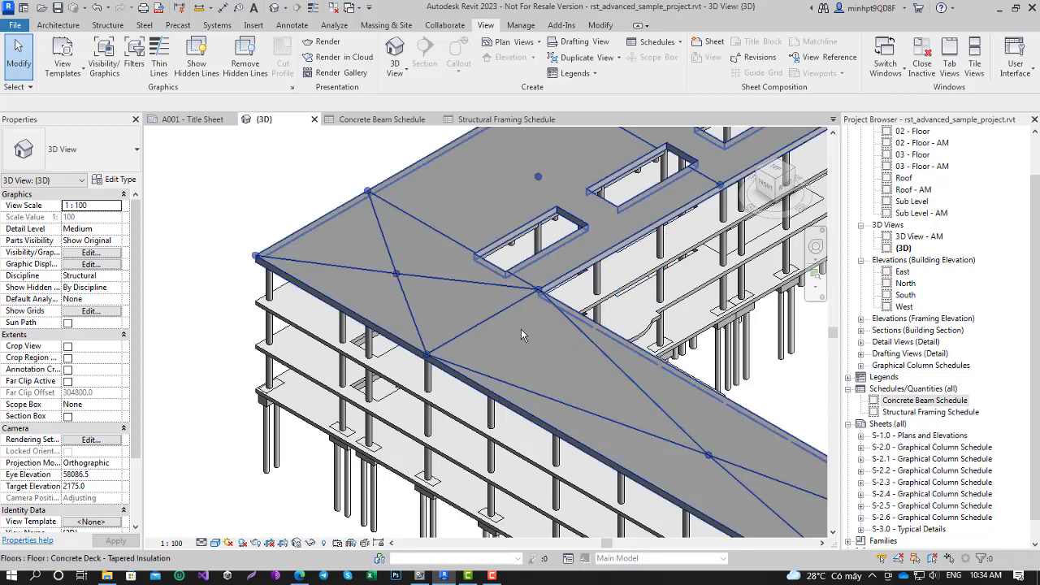
pyautogui.moveTo(286, 327)
pyautogui.keyDown('shift'); pyautogui.mouseDown(button='middle')
pyautogui.moveTo(444, 410)
pyautogui.moveTo(495, 185)
pyautogui.moveTo(455, 305)
pyautogui.mouseUp(button='middle'); pyautogui.keyUp('shift')
pyautogui.scroll(5, 455, 304)
pyautogui.scroll(2, 451, 306)
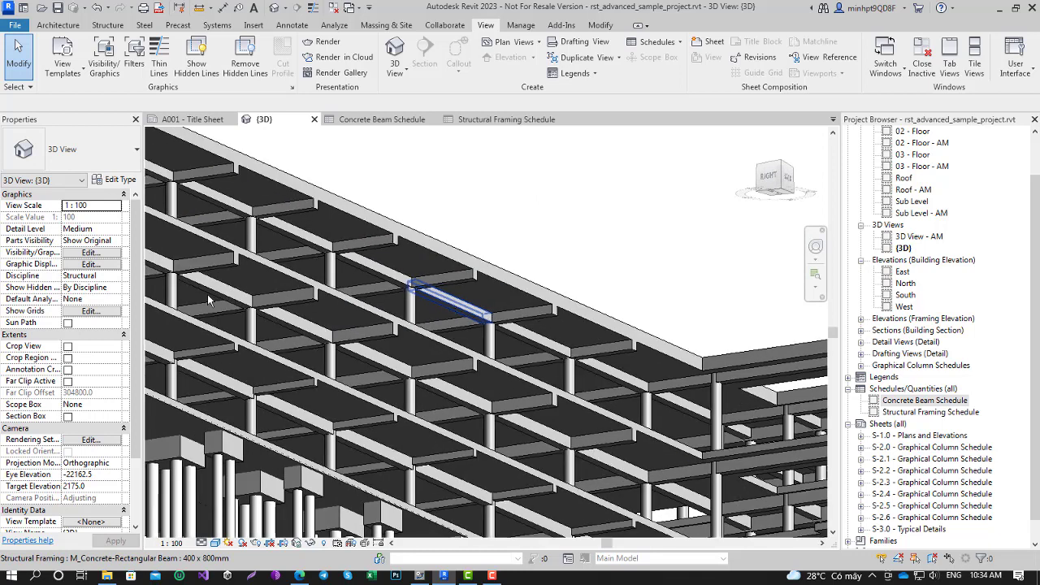
pyautogui.click(447, 301)
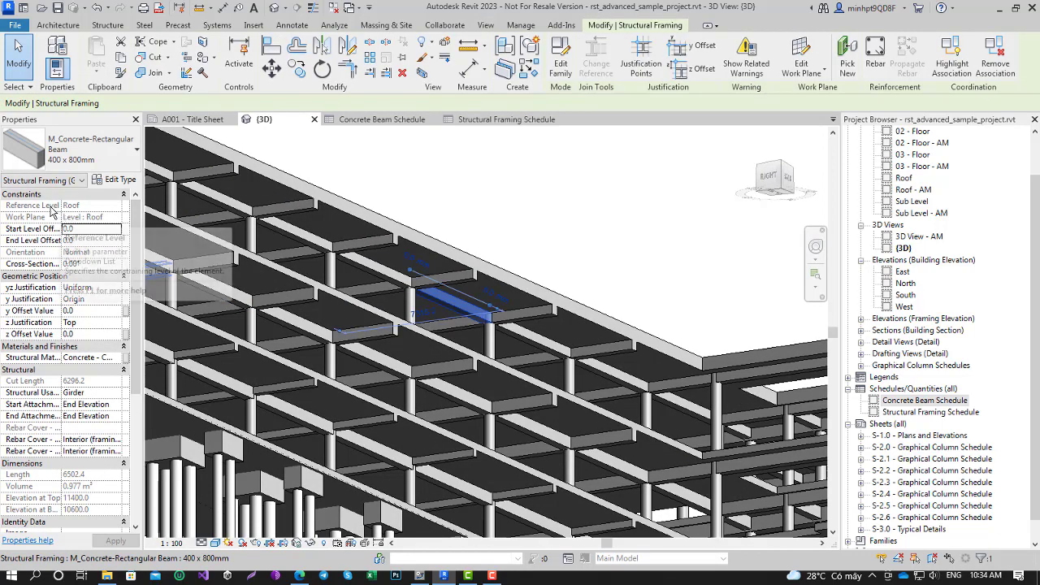
# Remove Level from the Structural Framing Schedule's fields and add Reference Level instead
pyautogui.click(503, 120)
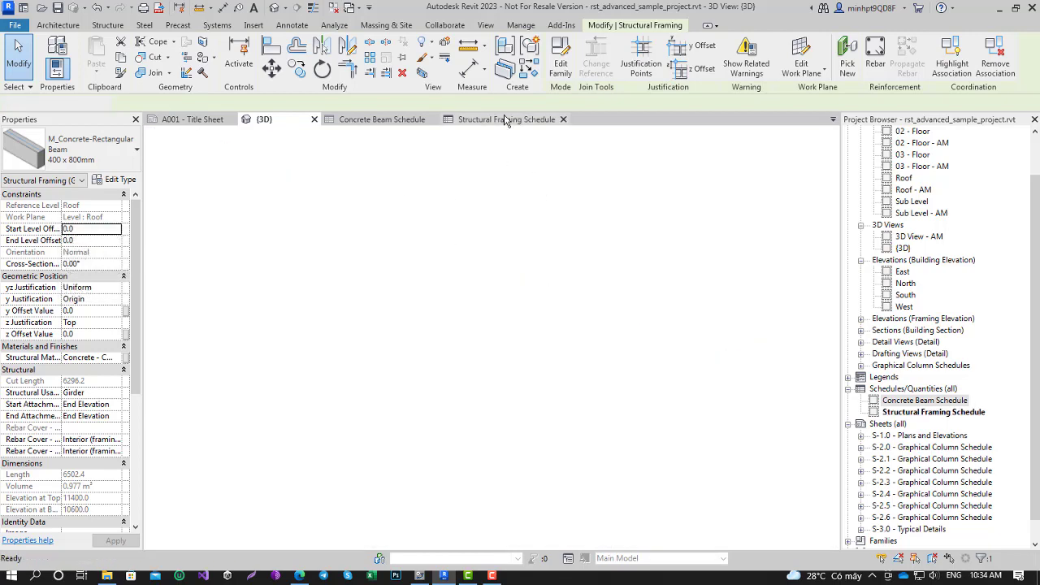
pyautogui.click(108, 312)
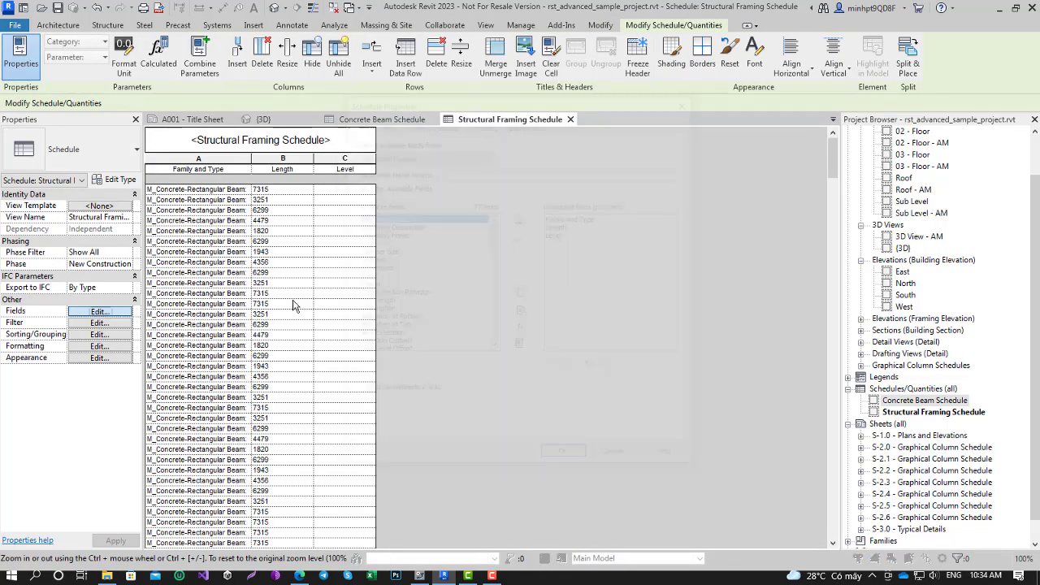
pyautogui.click(561, 234)
pyautogui.click(520, 237)
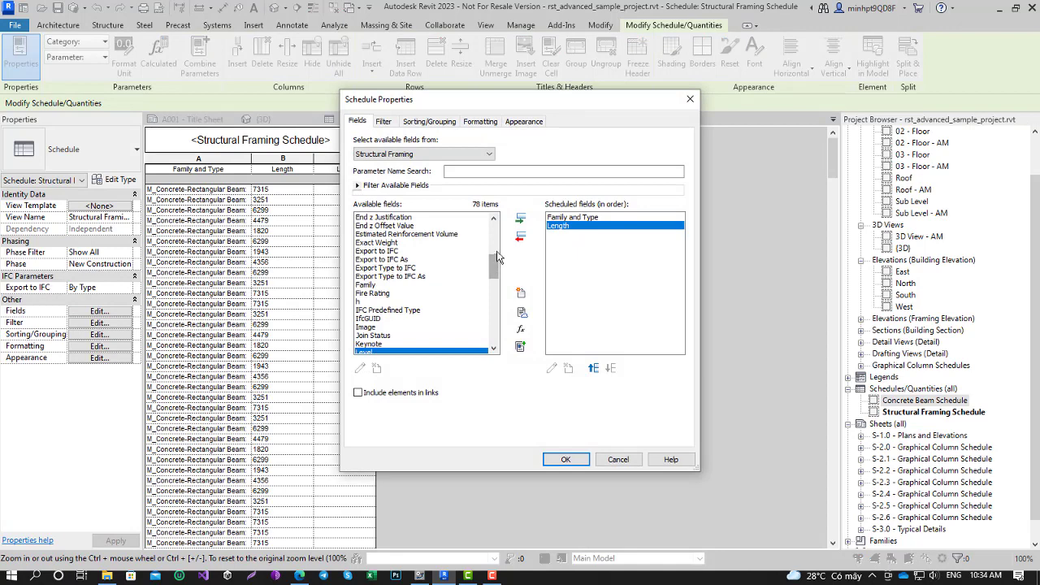
pyautogui.moveTo(493, 266)
pyautogui.mouseDown()
pyautogui.moveTo(493, 320)
pyautogui.moveTo(493, 307)
pyautogui.mouseUp()
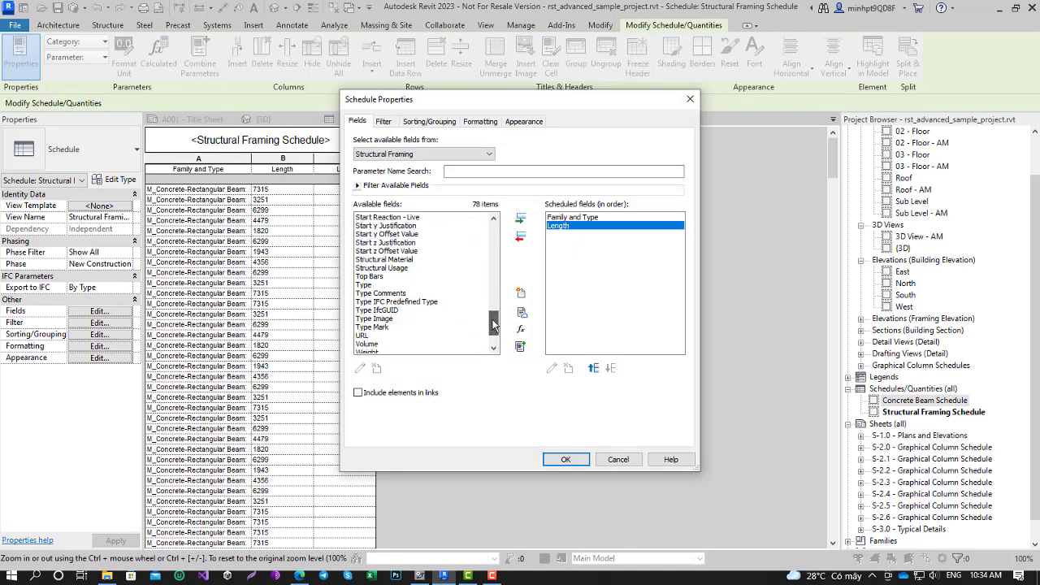
pyautogui.click(471, 252)
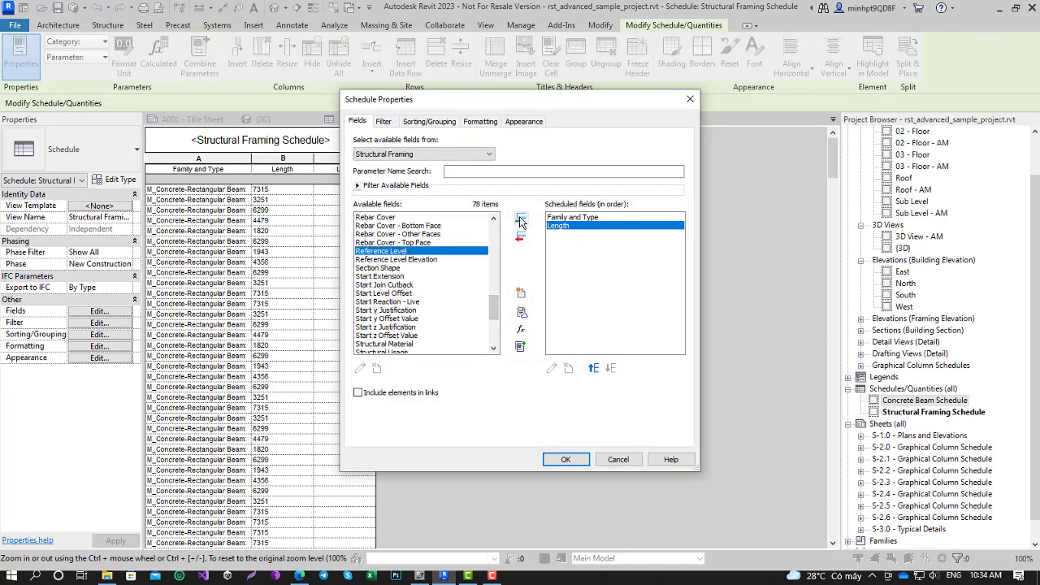
pyautogui.click(520, 217)
pyautogui.click(569, 459)
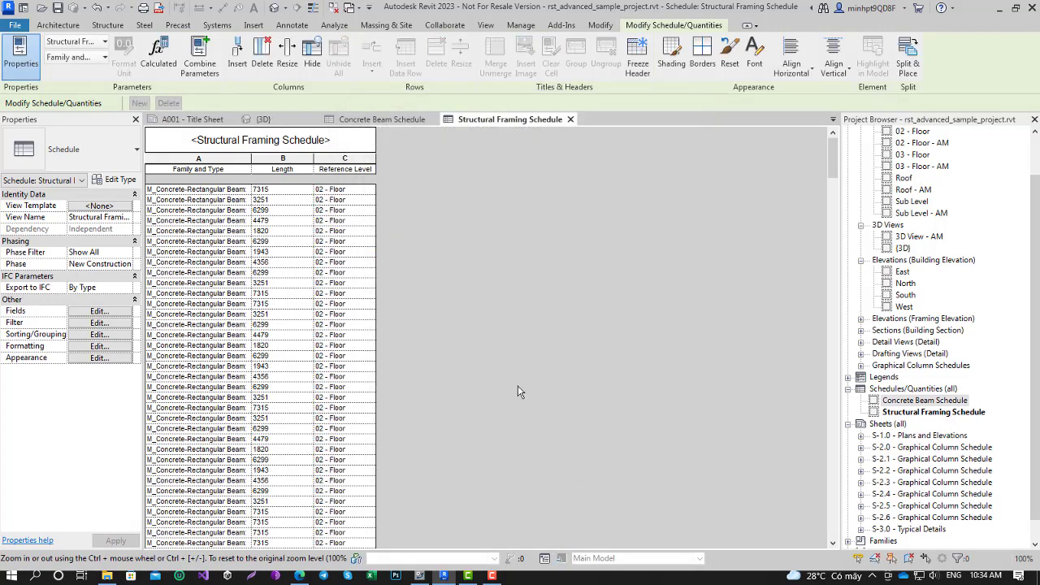
# Widen the Family and Type column so beam sizes like 400 x 800mm show
pyautogui.scroll(-5, 341, 285)
pyautogui.scroll(2, 333, 276)
pyautogui.scroll(5, 333, 272)
pyautogui.moveTo(252, 159); pyautogui.dragTo(284, 160)
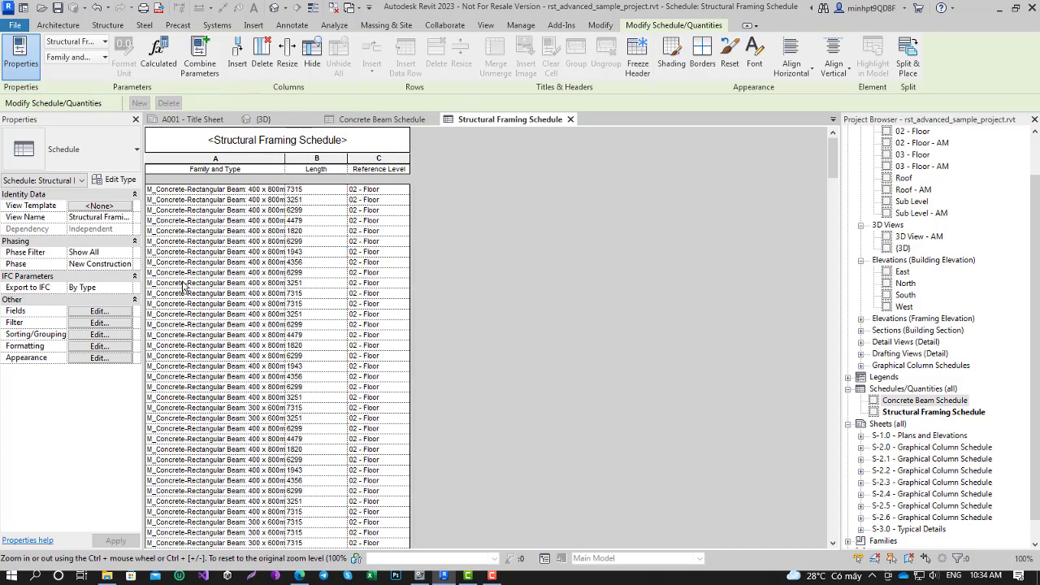
# Turn off 'Itemize every instance' in Sorting/Grouping and widen the Family and Type column
pyautogui.click(99, 333)
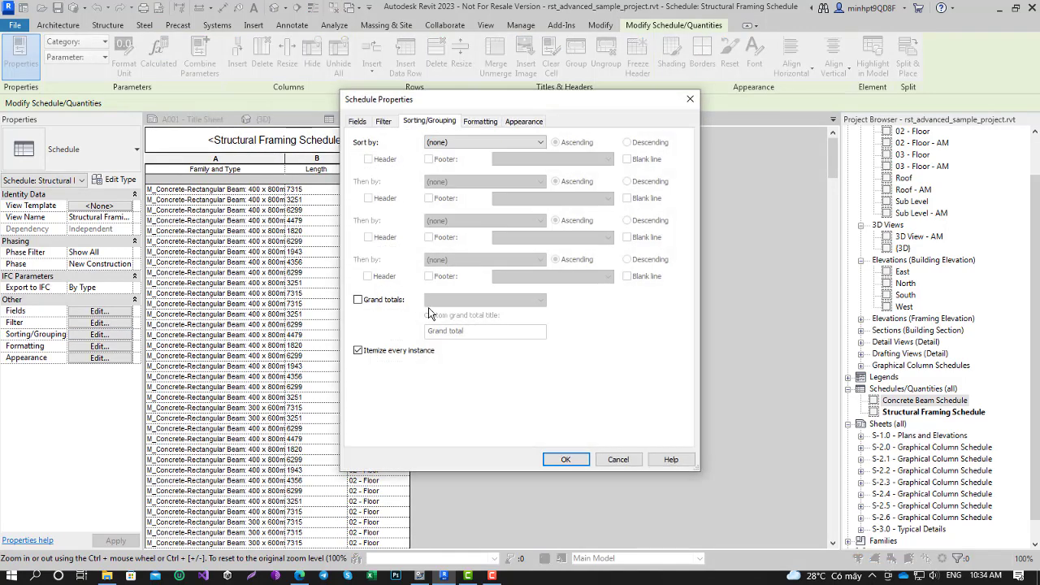
pyautogui.click(389, 350)
pyautogui.click(567, 457)
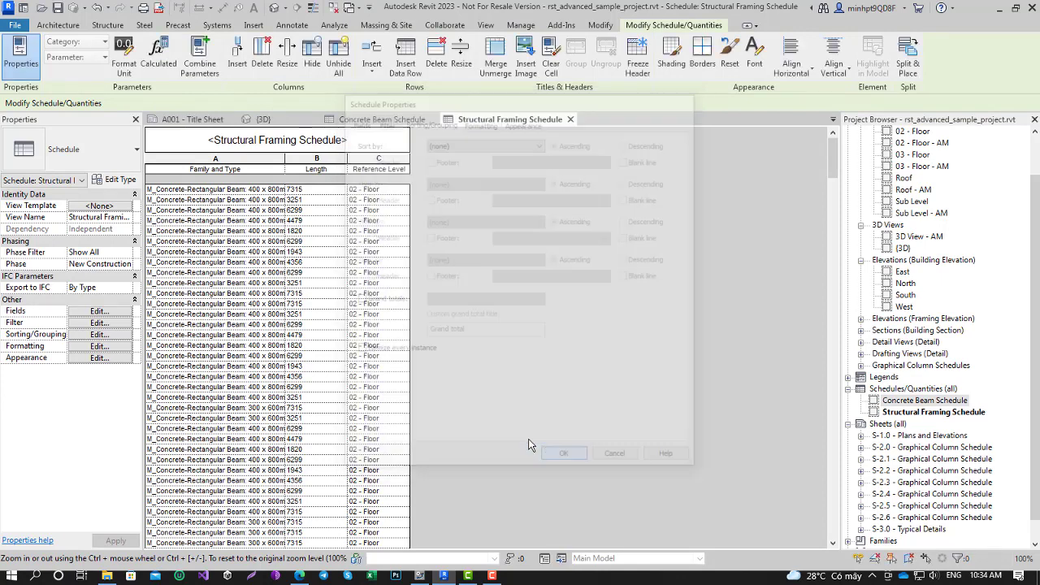
pyautogui.moveTo(284, 158); pyautogui.dragTo(302, 159)
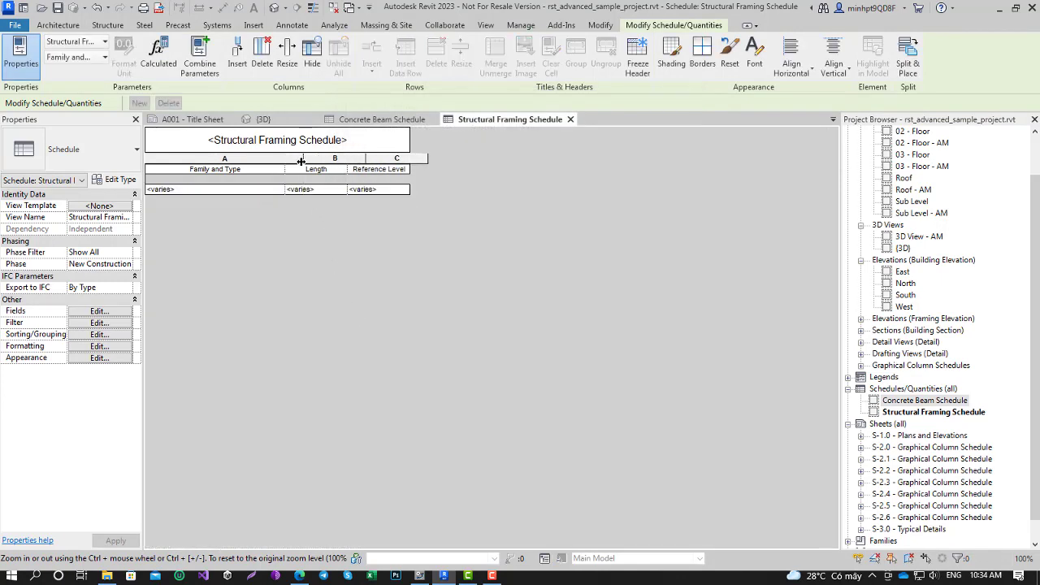
# Sort the schedule by Family and Type and widen that column further
pyautogui.click(99, 334)
pyautogui.click(471, 143)
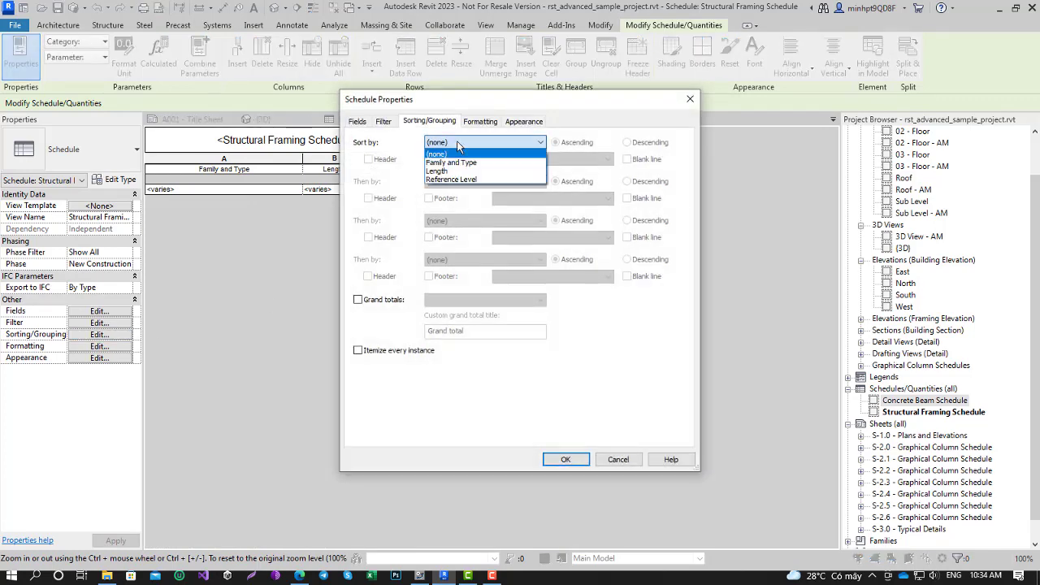
pyautogui.click(459, 159)
pyautogui.click(576, 461)
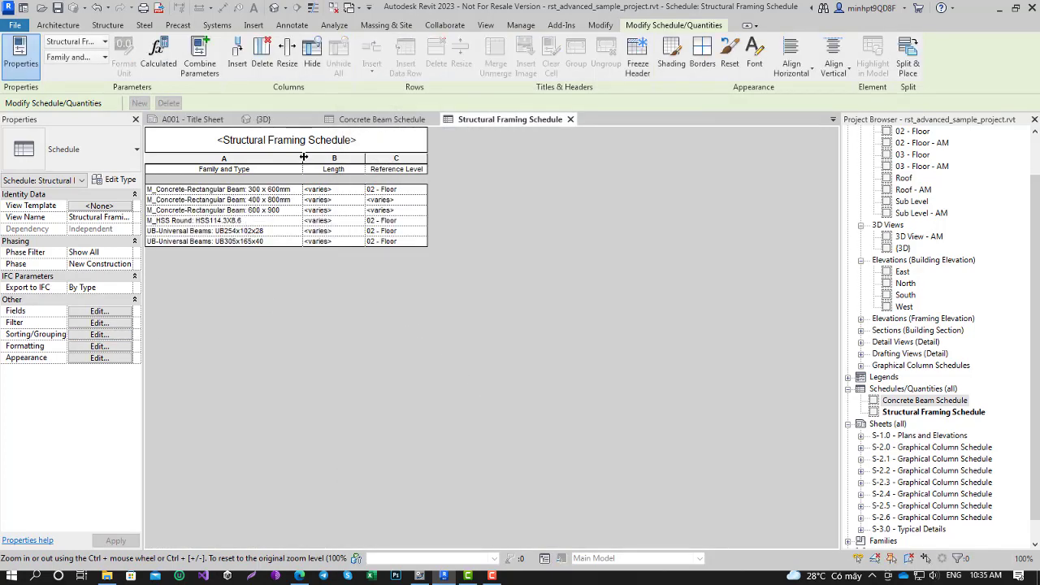
pyautogui.moveTo(303, 156); pyautogui.dragTo(333, 157)
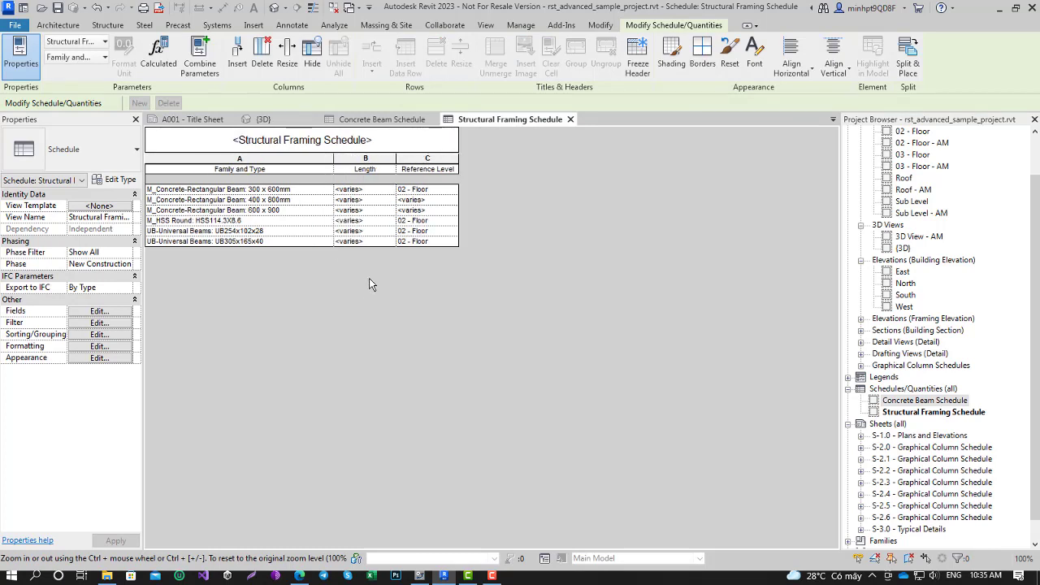
# In the schedule's Formatting settings, start conditional formatting on the Family and Type field
pyautogui.click(98, 346)
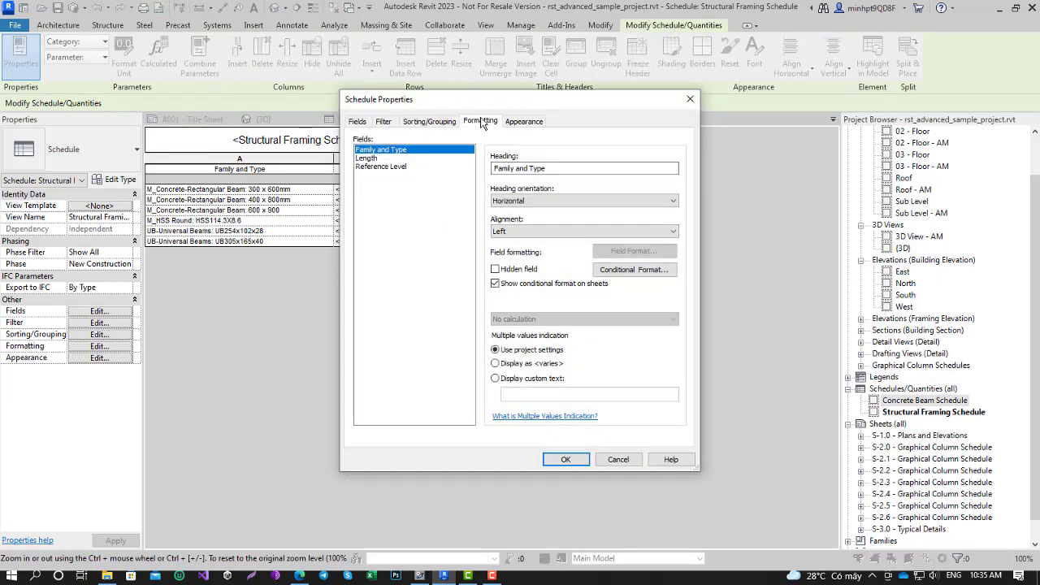
pyautogui.click(395, 154)
pyautogui.click(630, 273)
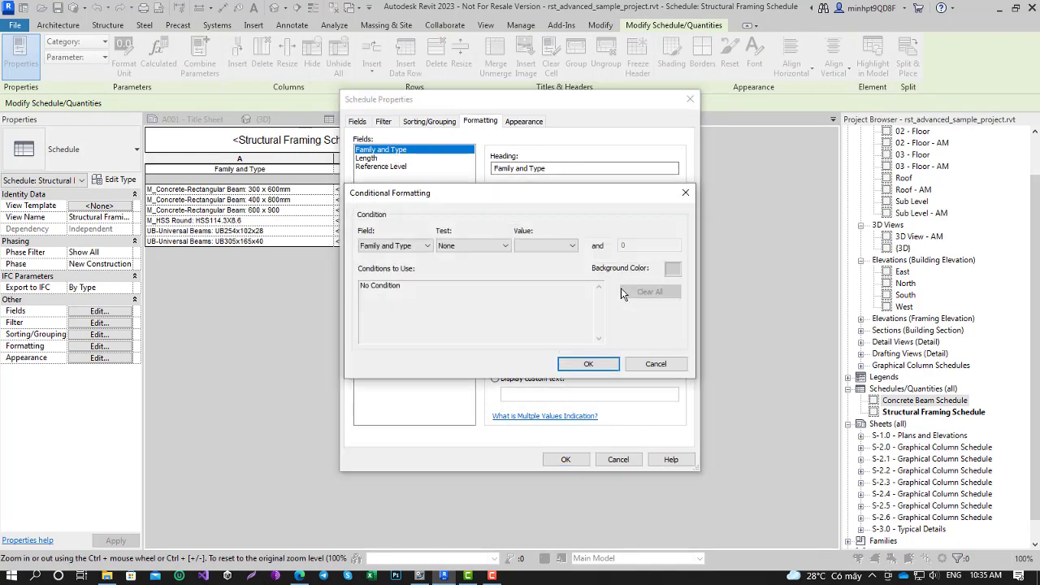
pyautogui.click(418, 246)
pyautogui.click(417, 246)
pyautogui.click(406, 246)
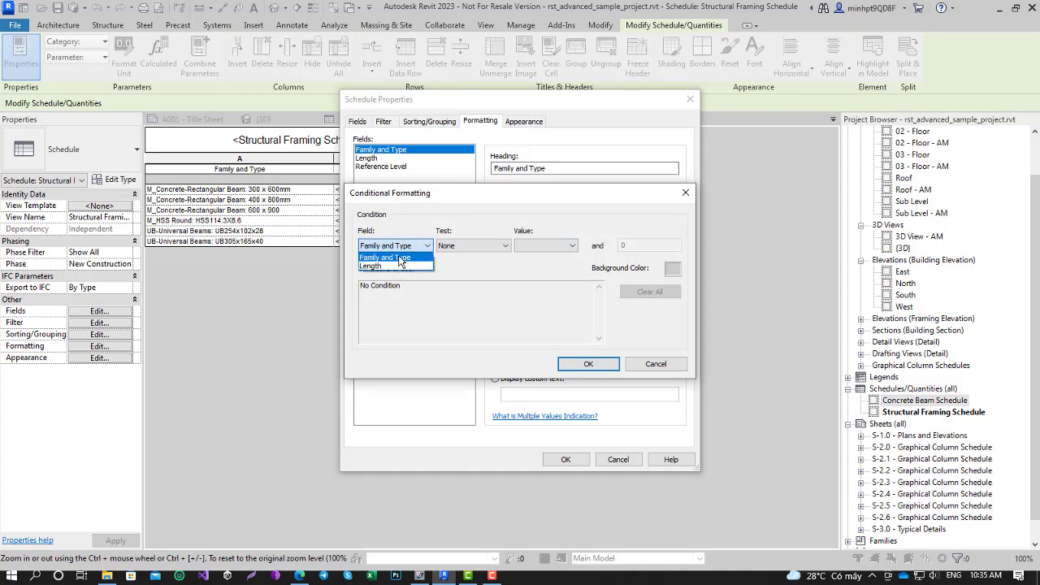
pyautogui.click(399, 258)
# Add the rule Family and Type Equal To 300 x 600mm beam with red background, and confirm
pyautogui.moveTo(487, 193); pyautogui.dragTo(185, 185)
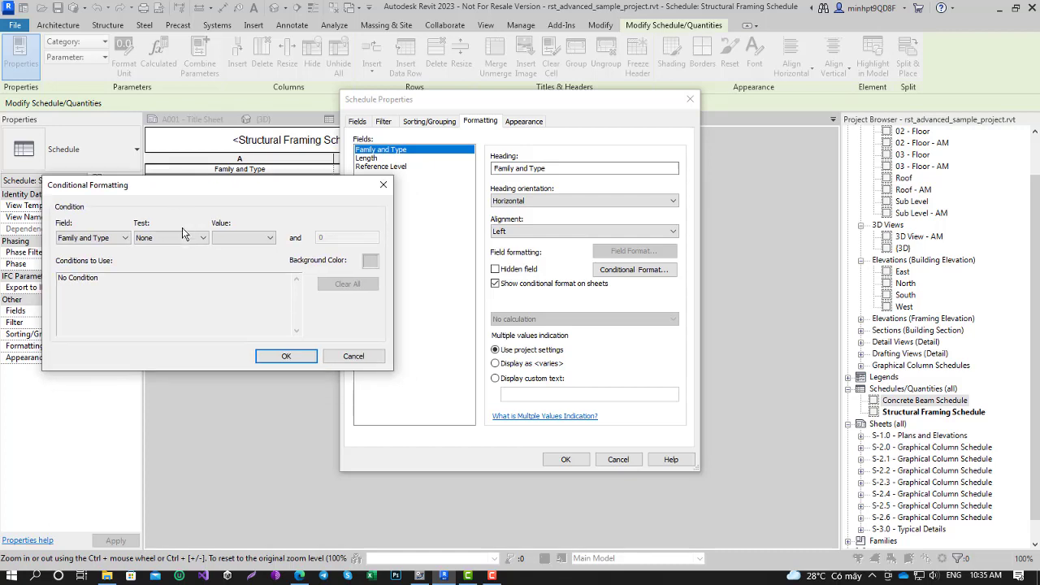
pyautogui.click(180, 235)
pyautogui.click(169, 260)
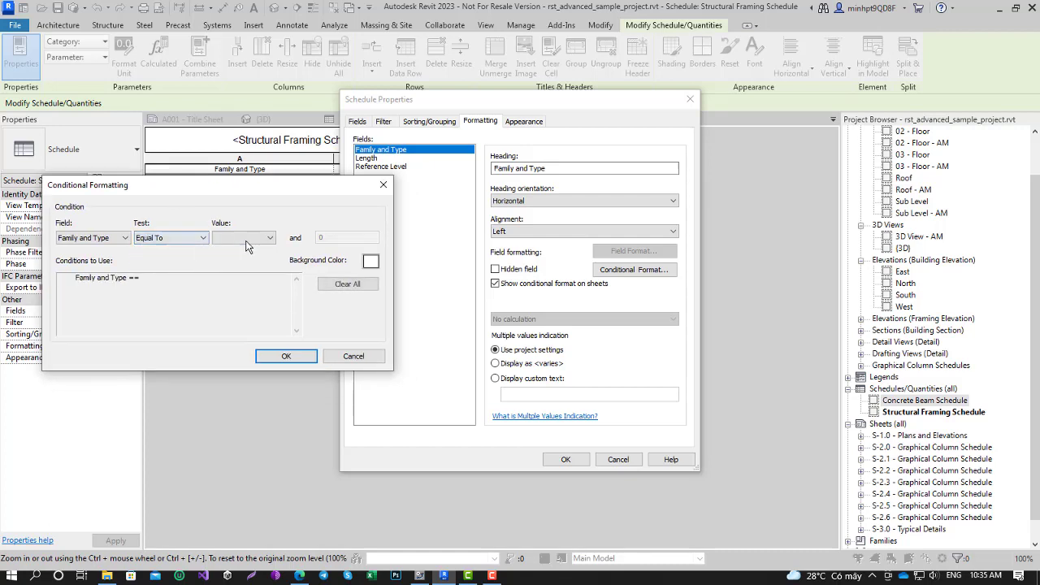
pyautogui.click(260, 238)
pyautogui.click(264, 247)
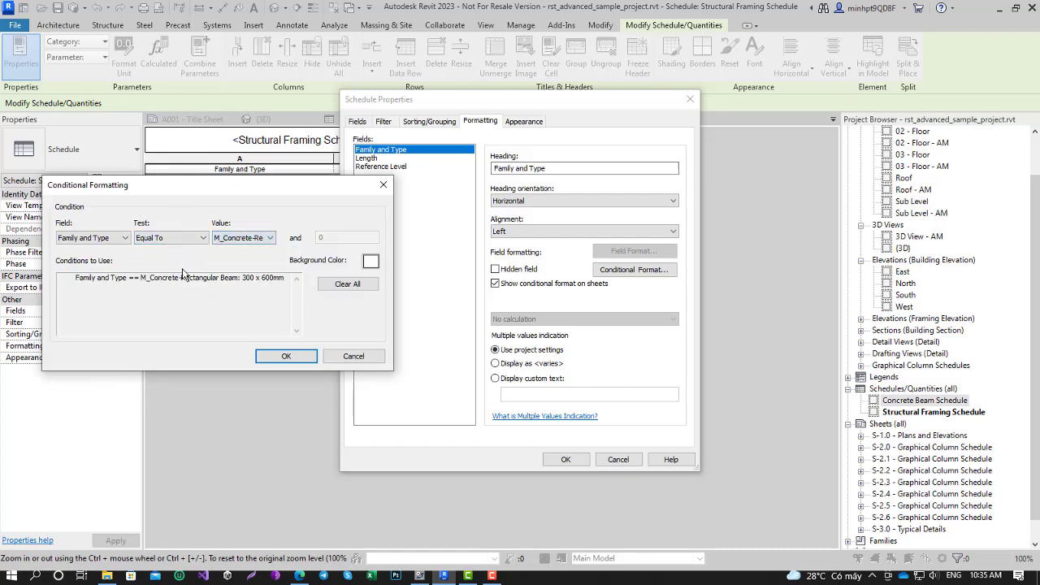
pyautogui.click(259, 239)
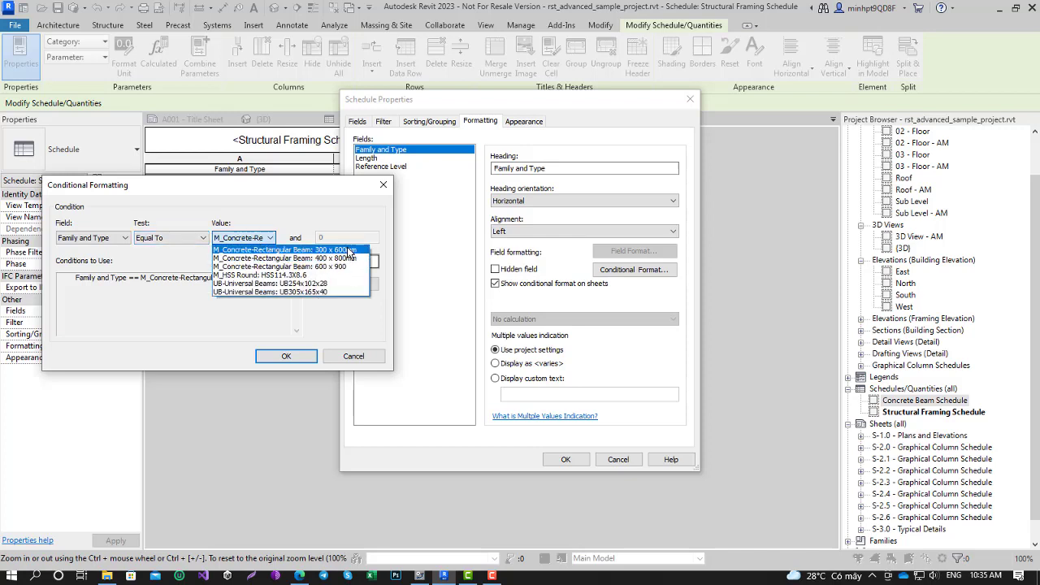
pyautogui.click(348, 251)
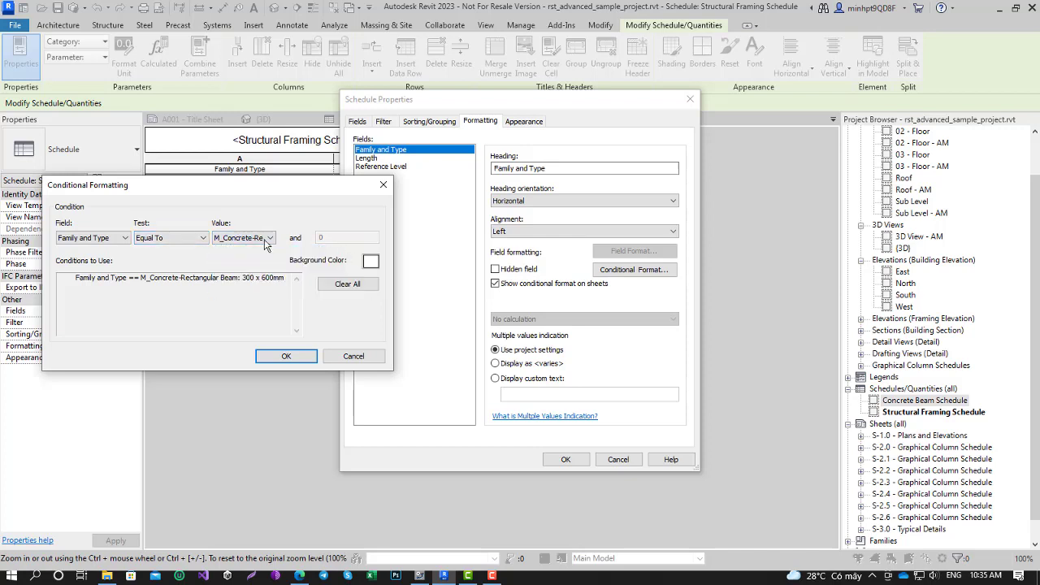
pyautogui.click(371, 263)
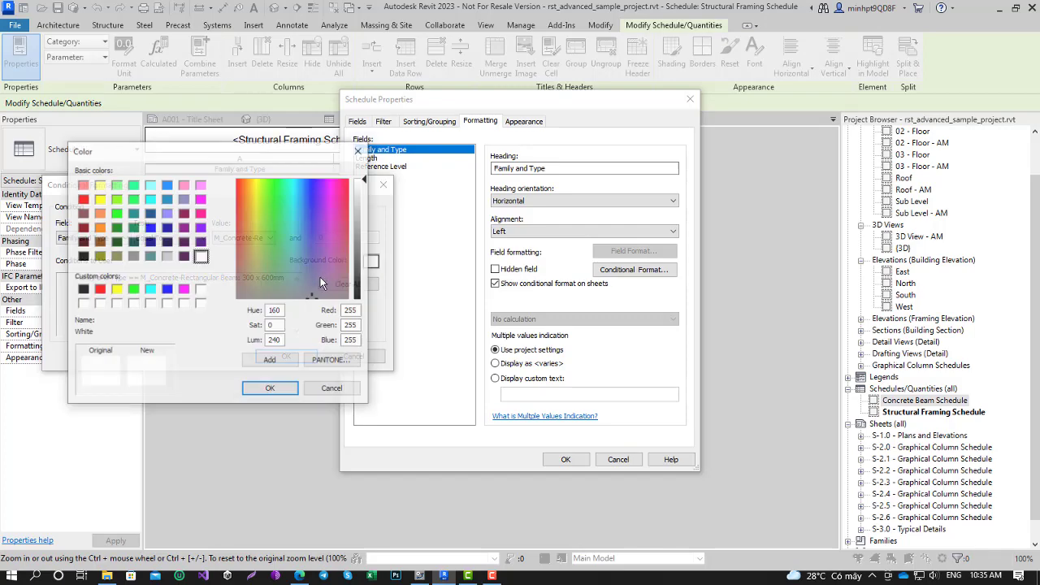
pyautogui.click(84, 200)
pyautogui.click(270, 389)
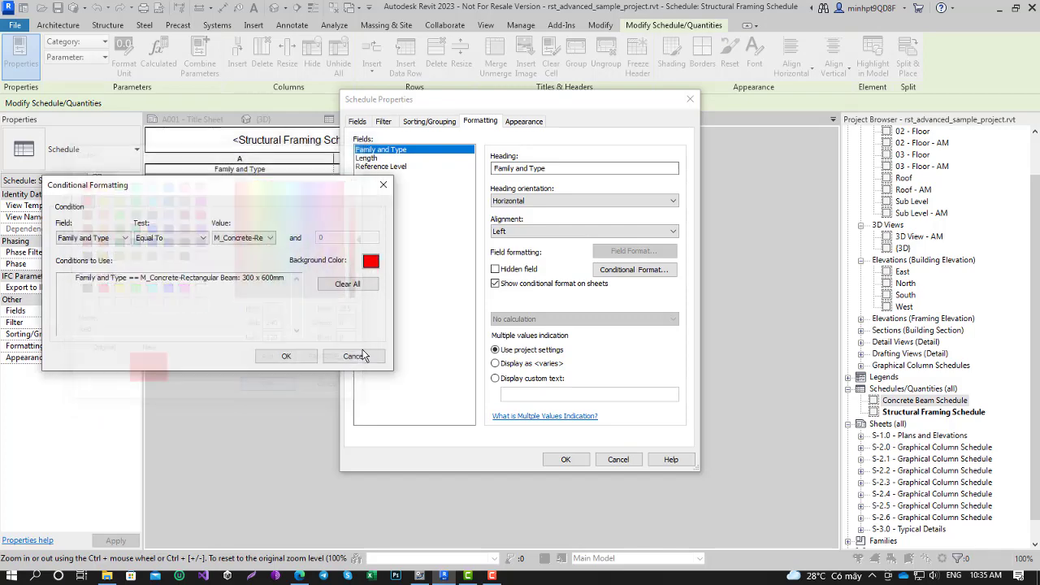
pyautogui.click(291, 360)
pyautogui.click(564, 458)
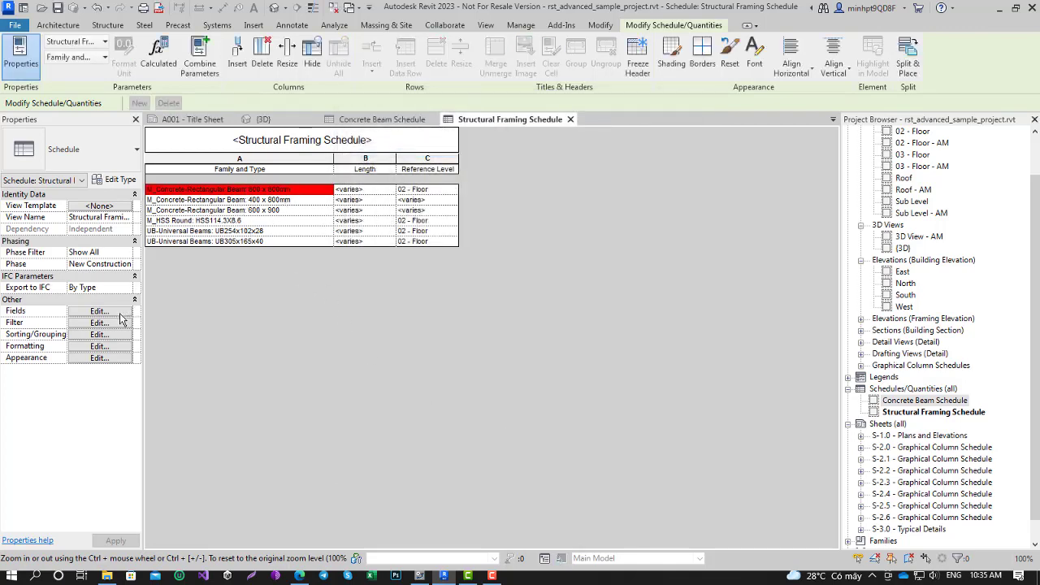
pyautogui.click(107, 351)
pyautogui.click(630, 270)
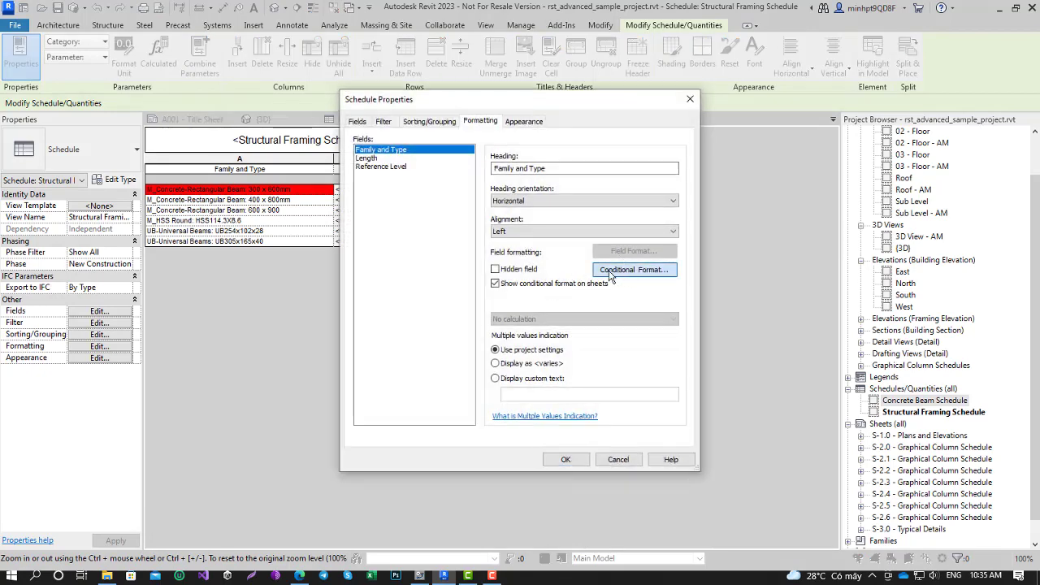
pyautogui.click(86, 238)
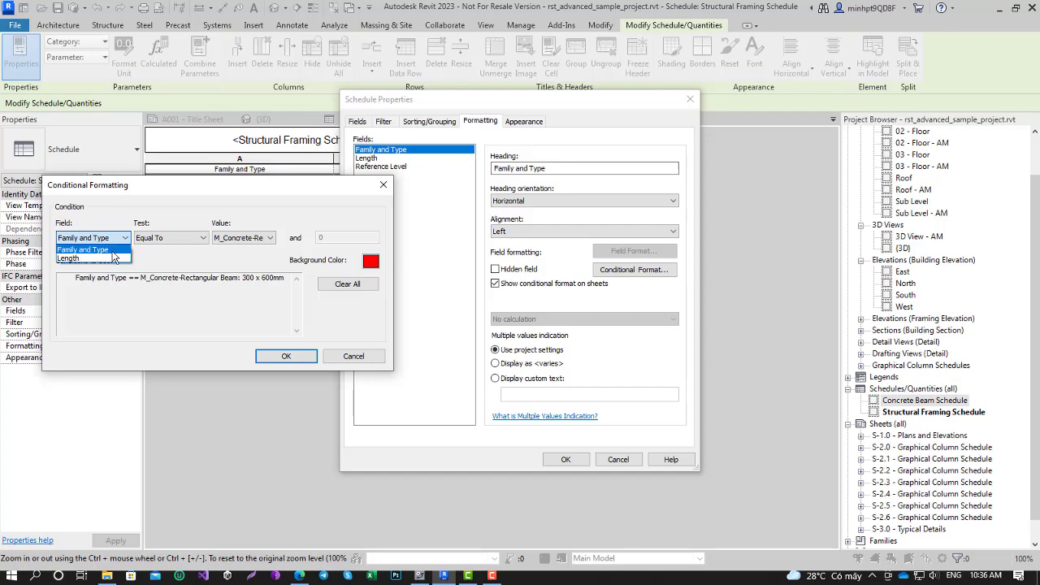
pyautogui.click(173, 267)
pyautogui.moveTo(263, 193)
pyautogui.mouseDown()
pyautogui.moveTo(592, 260)
pyautogui.moveTo(611, 221)
pyautogui.mouseUp()
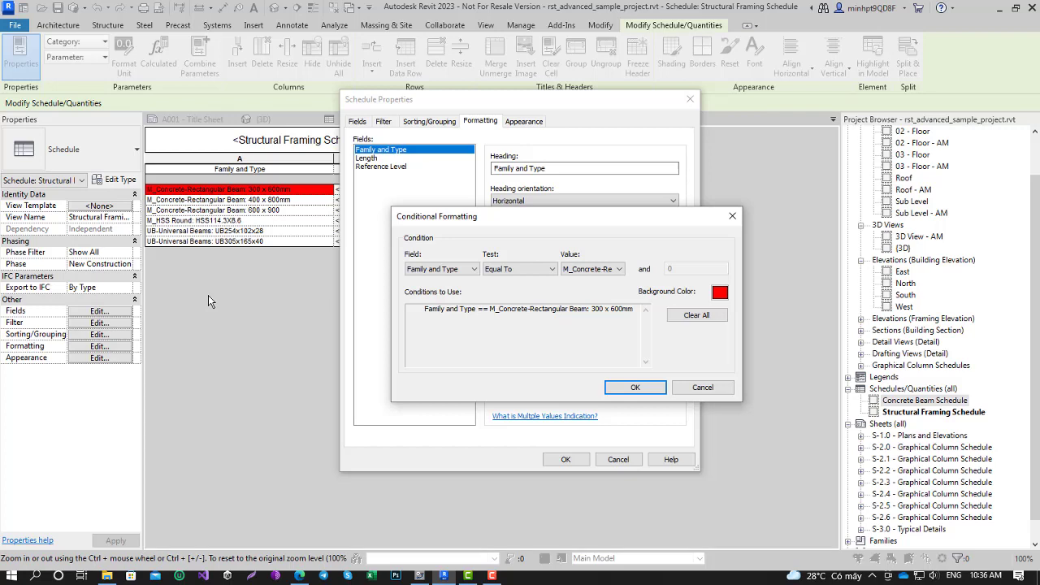
pyautogui.click(635, 387)
pyautogui.click(565, 459)
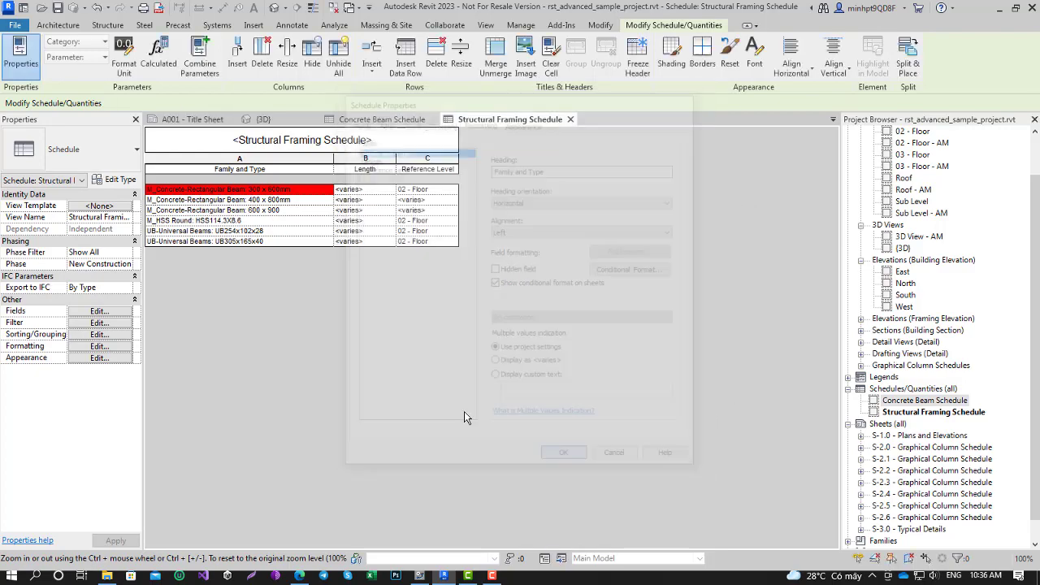
pyautogui.click(300, 575)
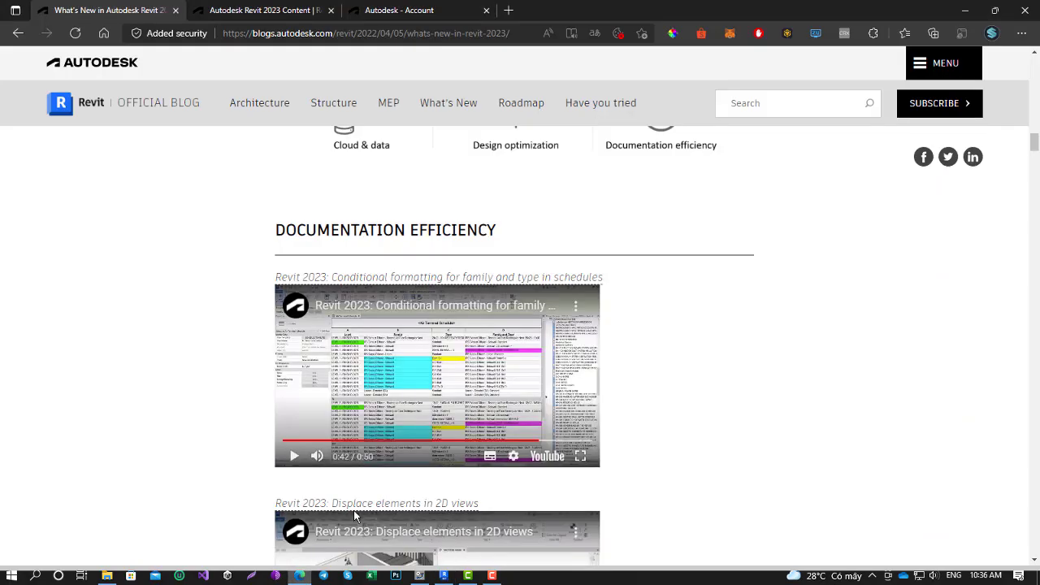
pyautogui.scroll(-3, 412, 324)
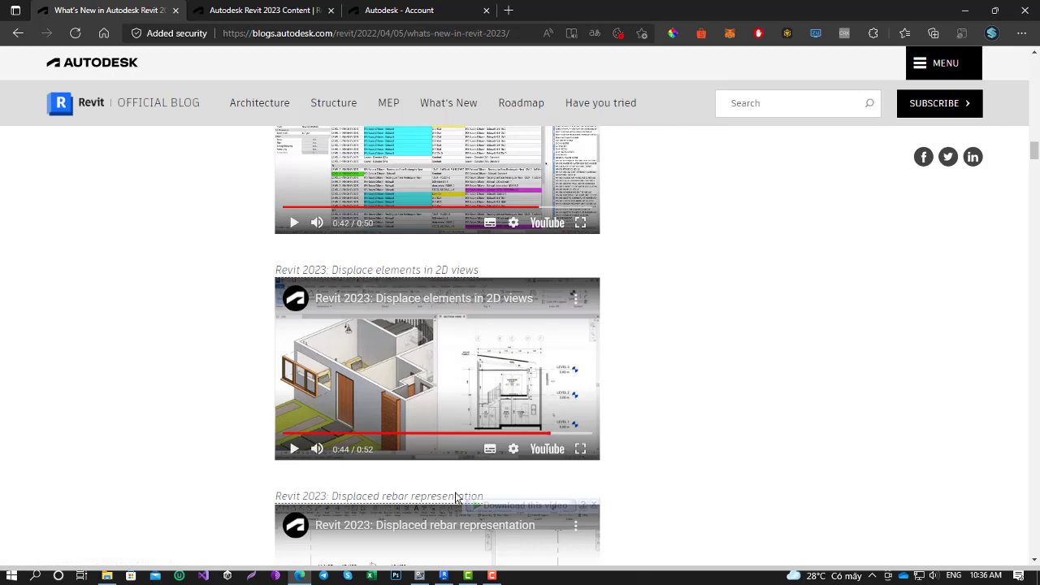
pyautogui.click(468, 577)
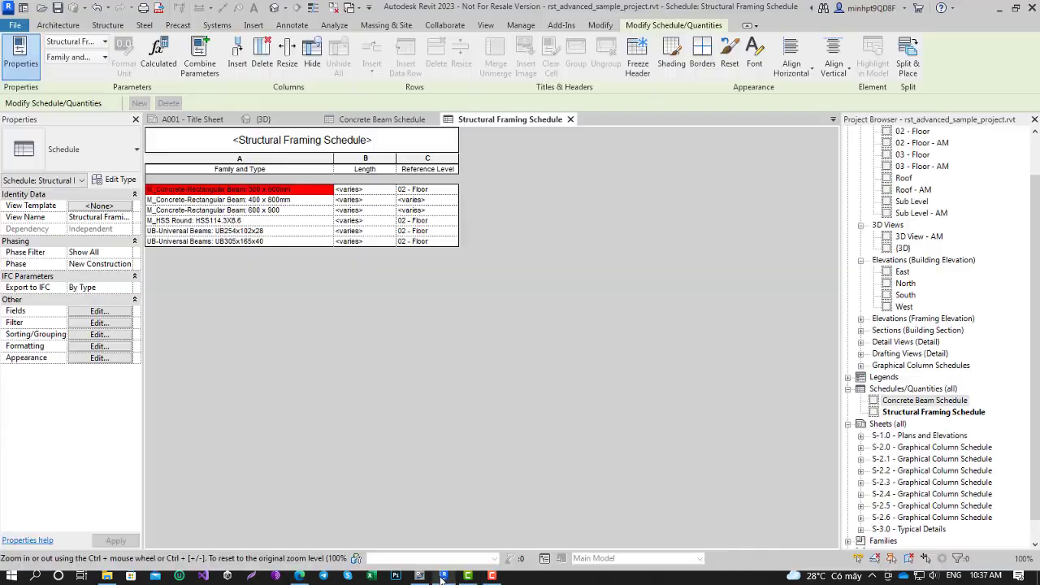
pyautogui.click(443, 575)
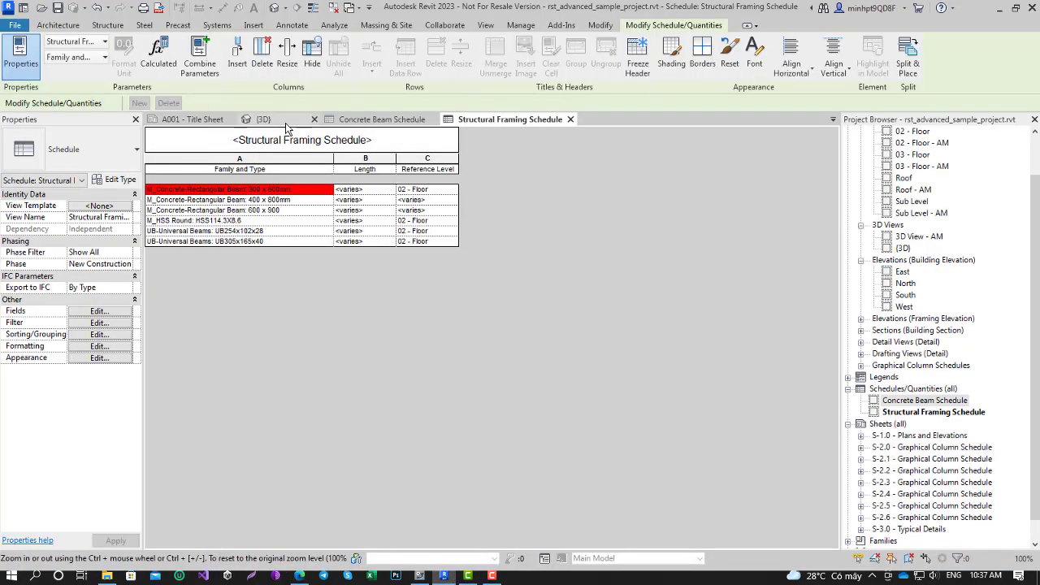
# Switch to the 3D view and orbit the model to a more frontal angle
pyautogui.click(262, 120)
pyautogui.scroll(-3, 496, 297)
pyautogui.scroll(-2, 558, 309)
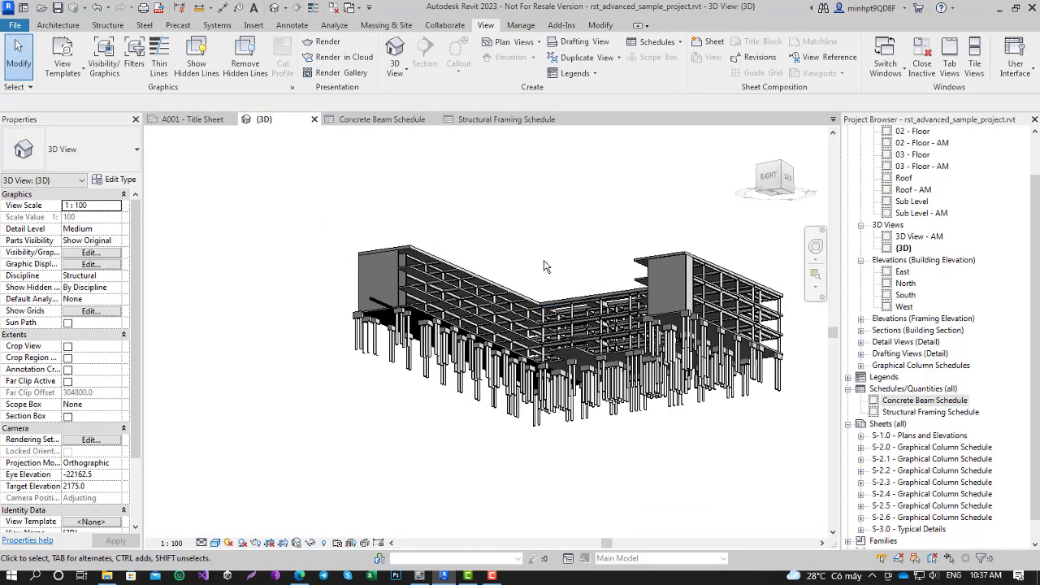
pyautogui.keyDown('shift'); pyautogui.moveTo(539, 245); pyautogui.dragTo(422, 430, button='middle'); pyautogui.keyUp('shift')
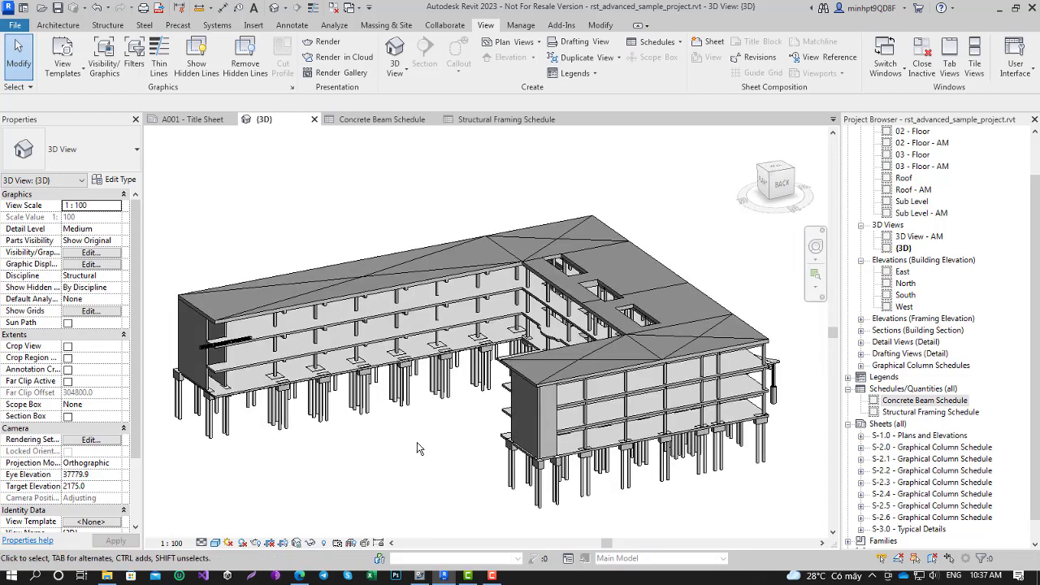
pyautogui.keyDown('shift'); pyautogui.moveTo(418, 448); pyautogui.dragTo(447, 464, button='middle'); pyautogui.keyUp('shift')
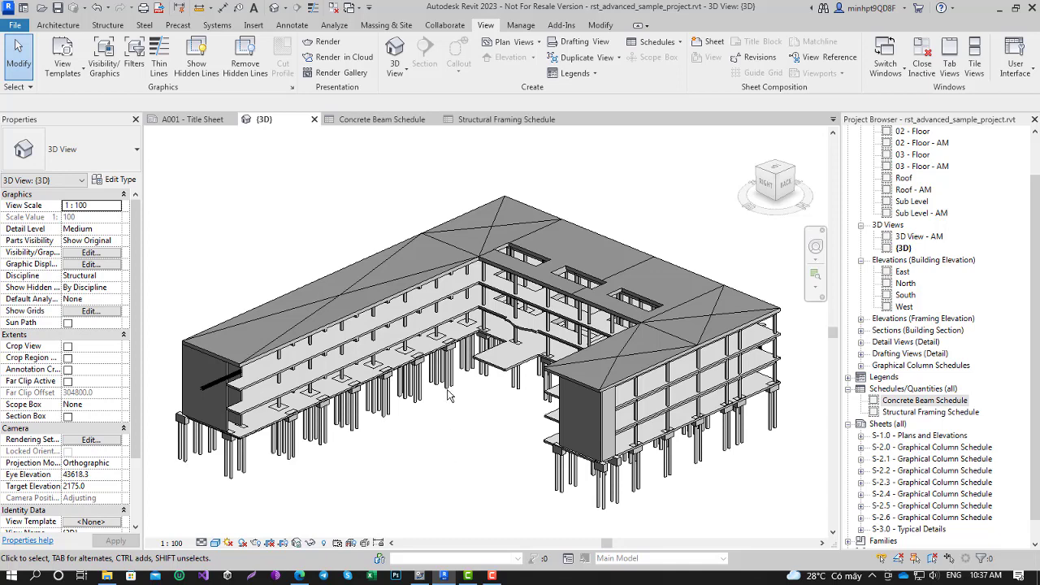
# Close the schedule and title sheet views and bring up the File menu's Open options
pyautogui.click(334, 8)
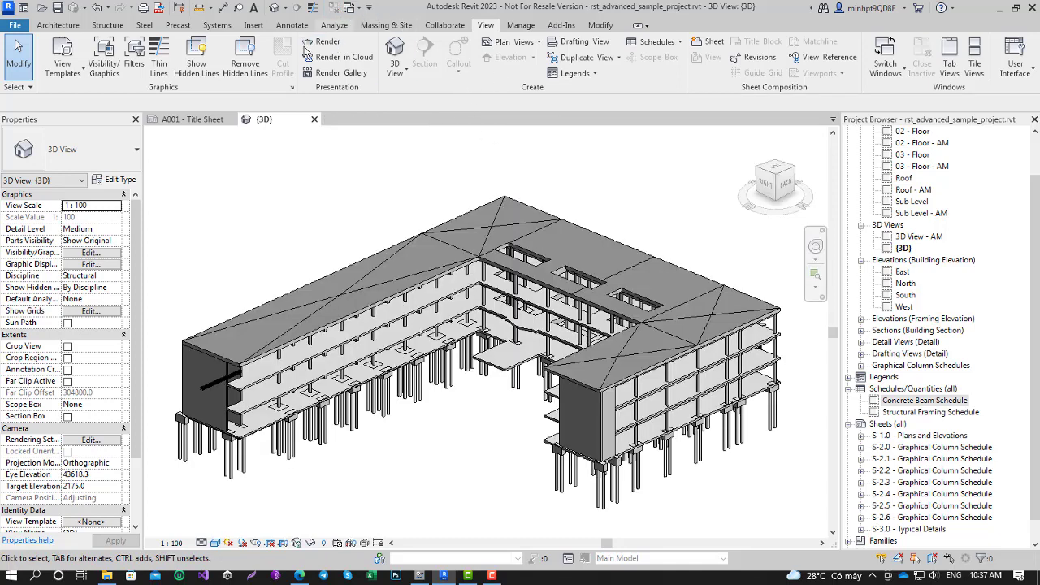
pyautogui.click(231, 119)
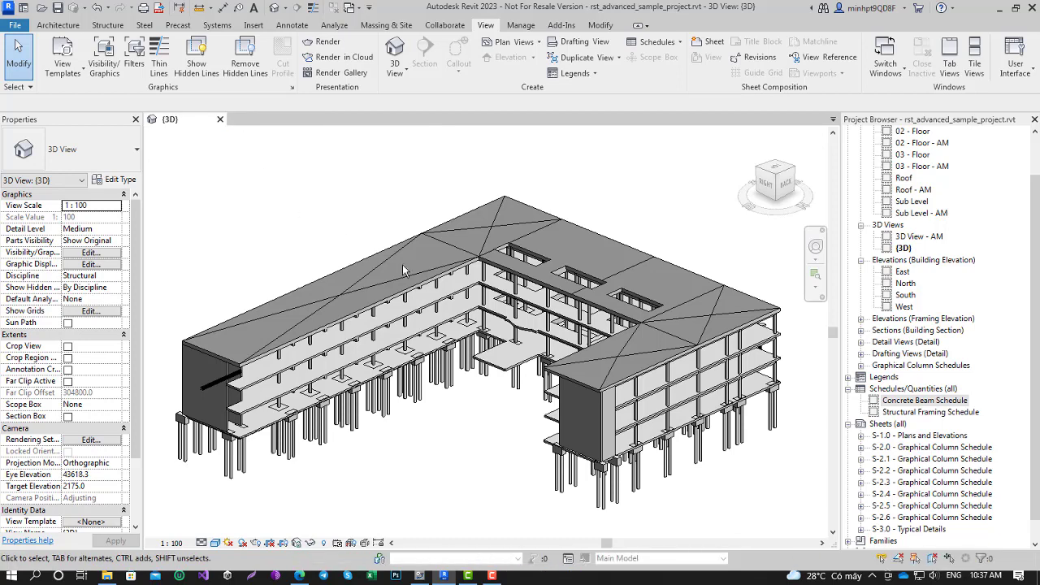
pyautogui.click(15, 26)
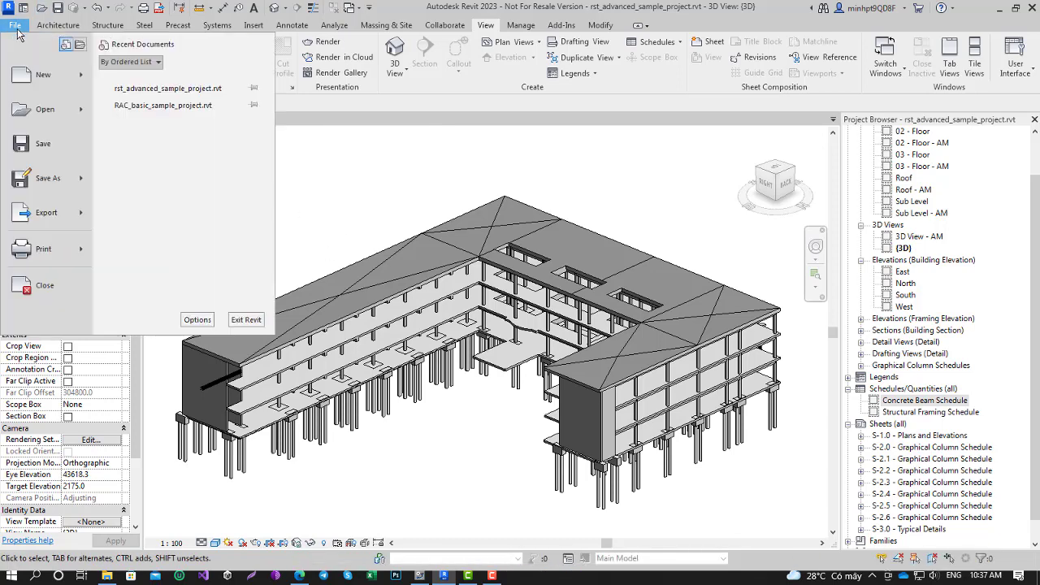
pyautogui.moveTo(45, 109)
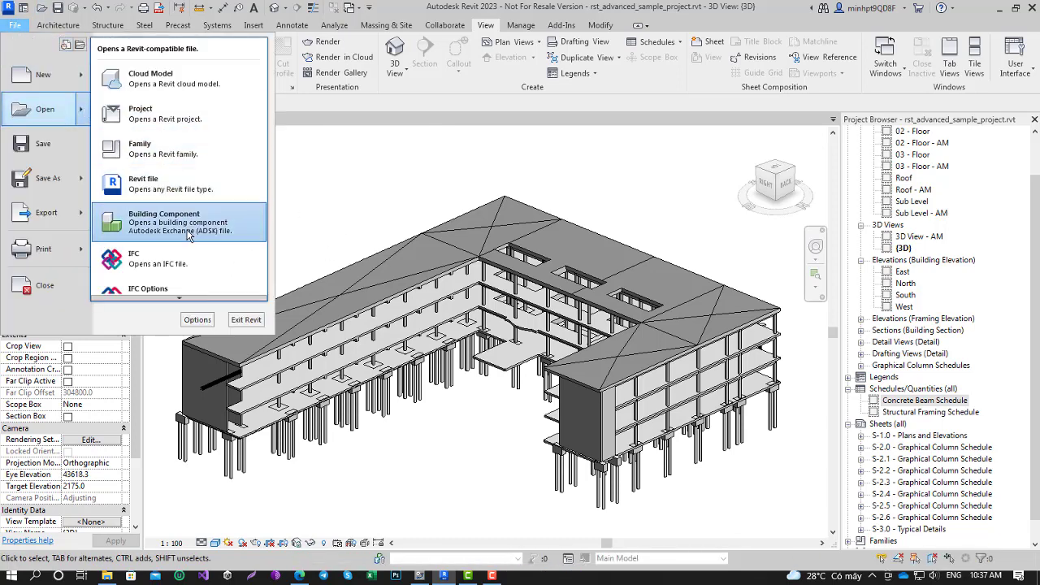
pyautogui.scroll(-1, 179, 304)
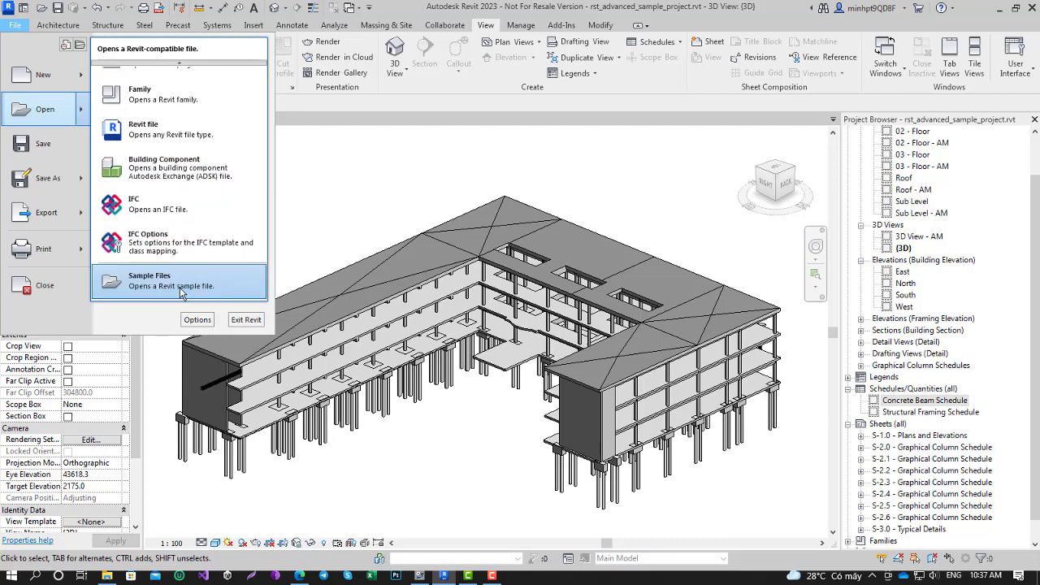
# Open rac_advanced_sample_project.rvt from the Revit Sample Files
pyautogui.click(182, 293)
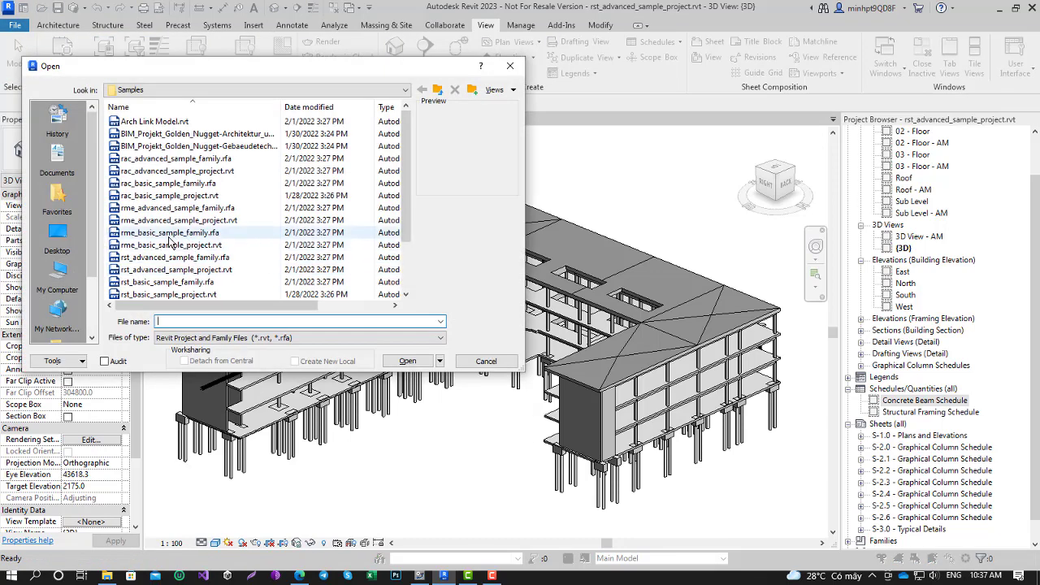
pyautogui.click(163, 171)
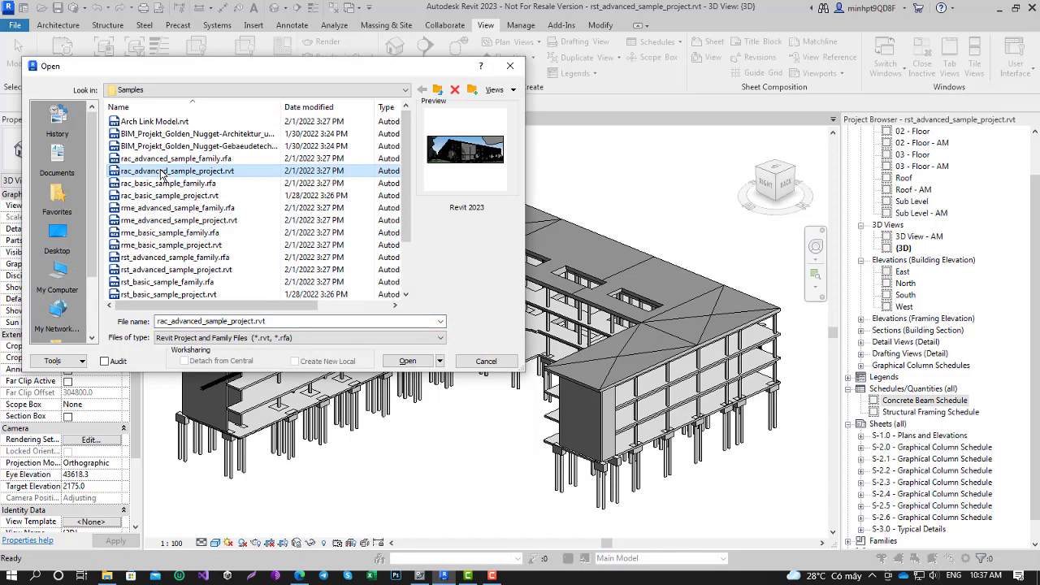
pyautogui.click(412, 361)
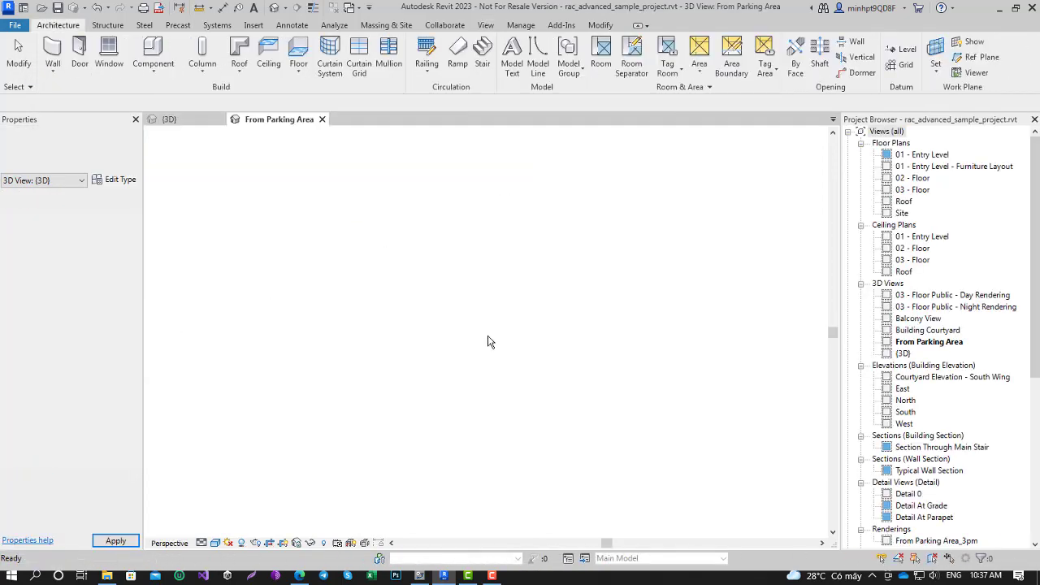
# Close the structural sample project without saving its changes
pyautogui.click(195, 119)
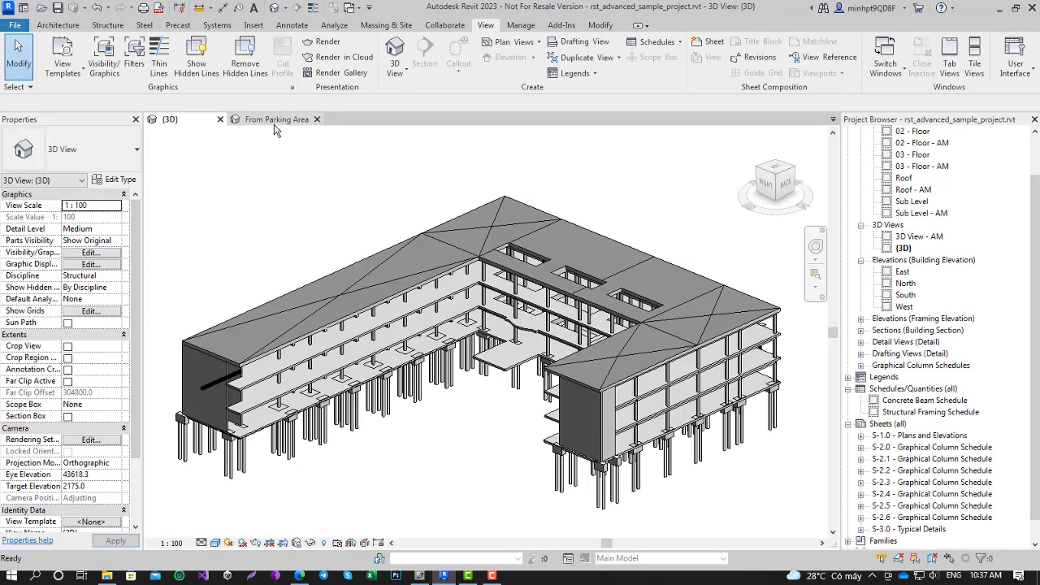
pyautogui.click(317, 120)
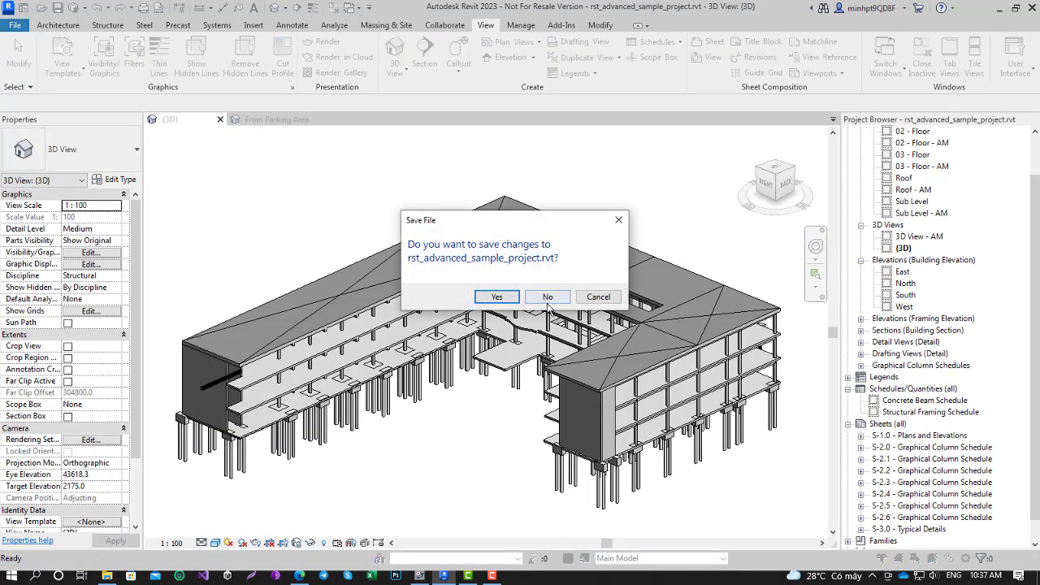
pyautogui.click(548, 297)
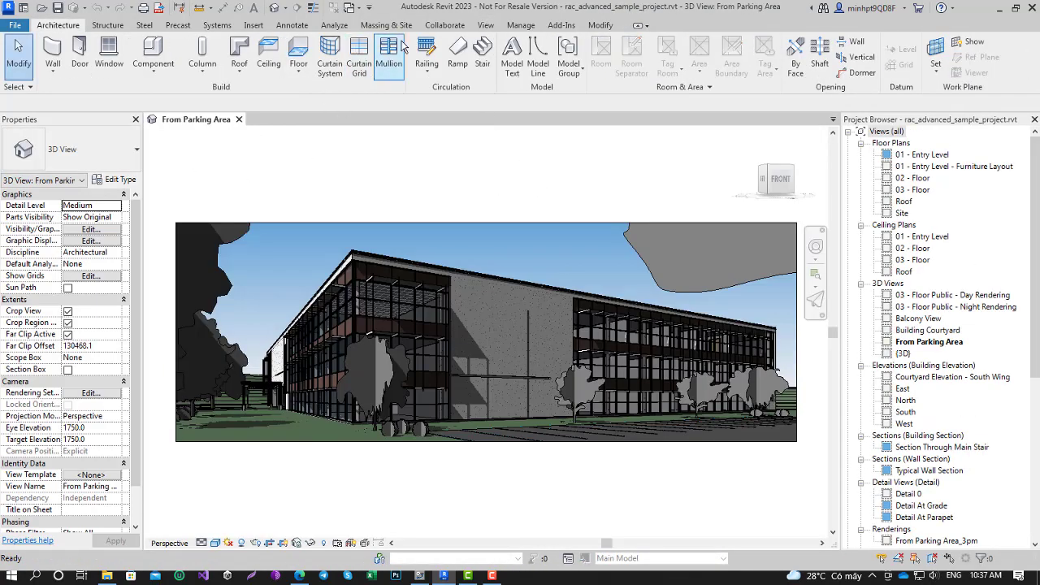
# In the rac project's default 3D view, orbit above the building and select the Concrete Deck - Tapered Insulation roof
pyautogui.click(278, 10)
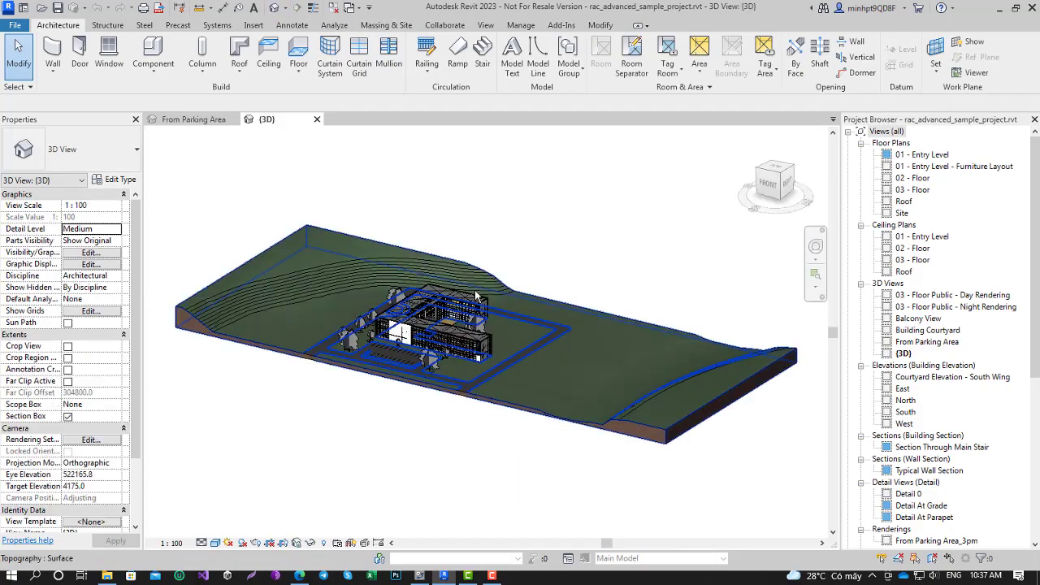
pyautogui.scroll(2, 446, 300)
pyautogui.scroll(1, 446, 300)
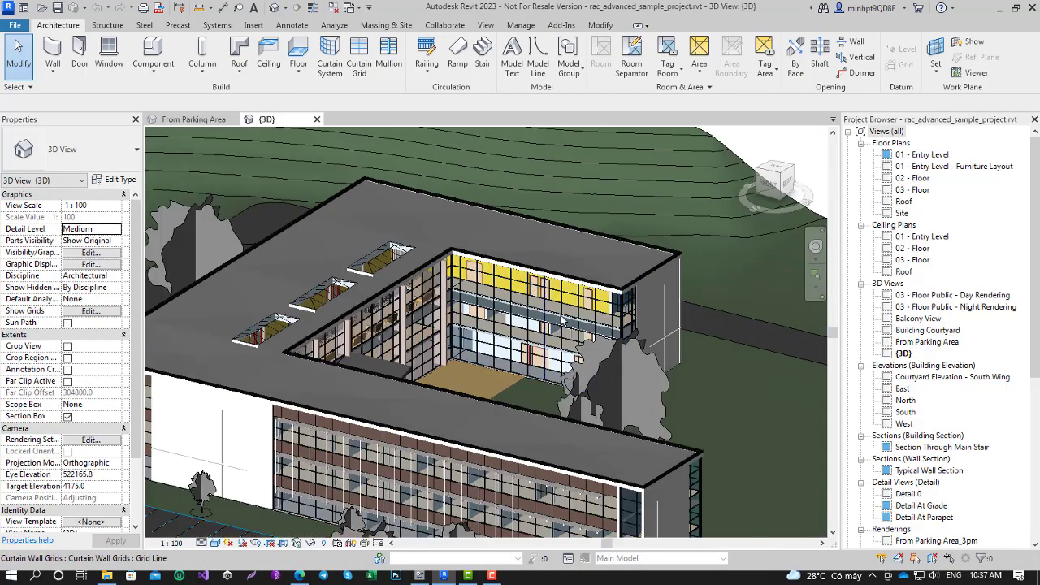
pyautogui.keyDown('shift'); pyautogui.moveTo(700, 341); pyautogui.dragTo(664, 317, button='middle'); pyautogui.keyUp('shift')
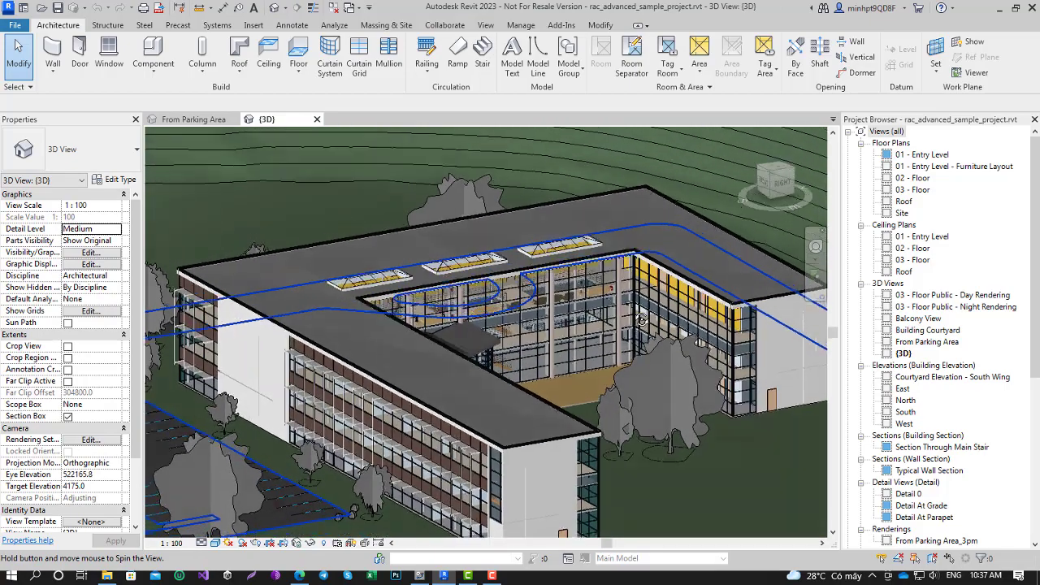
pyautogui.scroll(5, 665, 319)
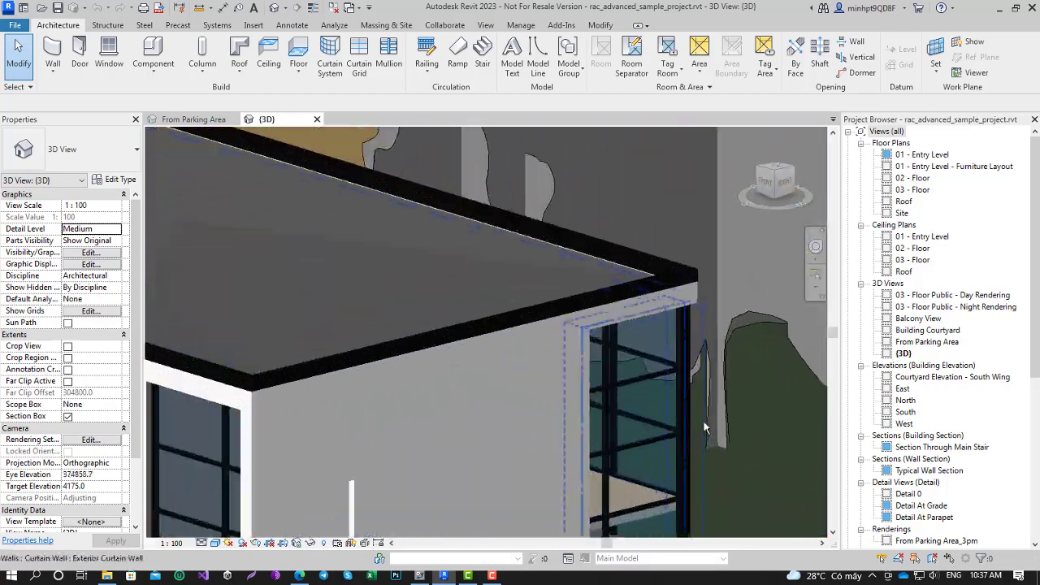
pyautogui.moveTo(702, 420); pyautogui.dragTo(422, 304, button='middle')
pyautogui.scroll(-5, 411, 381)
pyautogui.moveTo(412, 381)
pyautogui.keyDown('shift'); pyautogui.mouseDown(button='middle')
pyautogui.moveTo(465, 280)
pyautogui.moveTo(543, 275)
pyautogui.mouseUp(button='middle'); pyautogui.keyUp('shift')
pyautogui.click(472, 278)
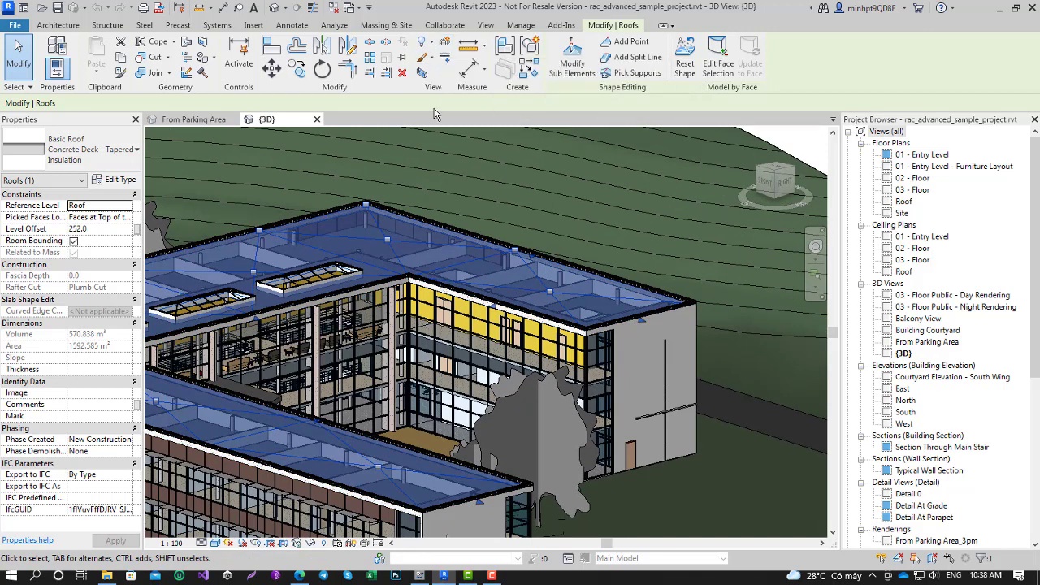
# Displace the selected roof and drag it high above the building
pyautogui.click(444, 47)
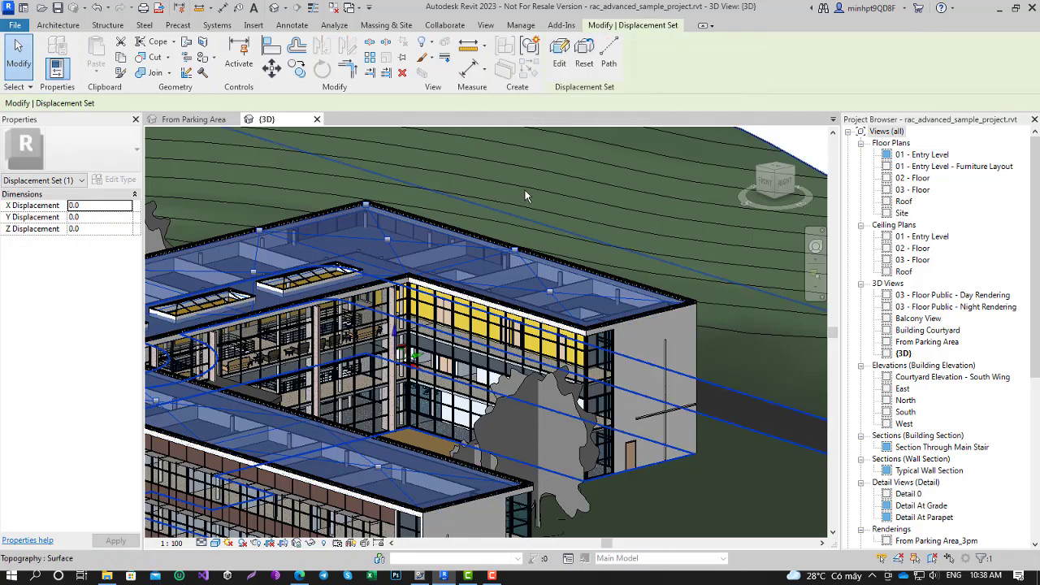
pyautogui.scroll(-2, 524, 195)
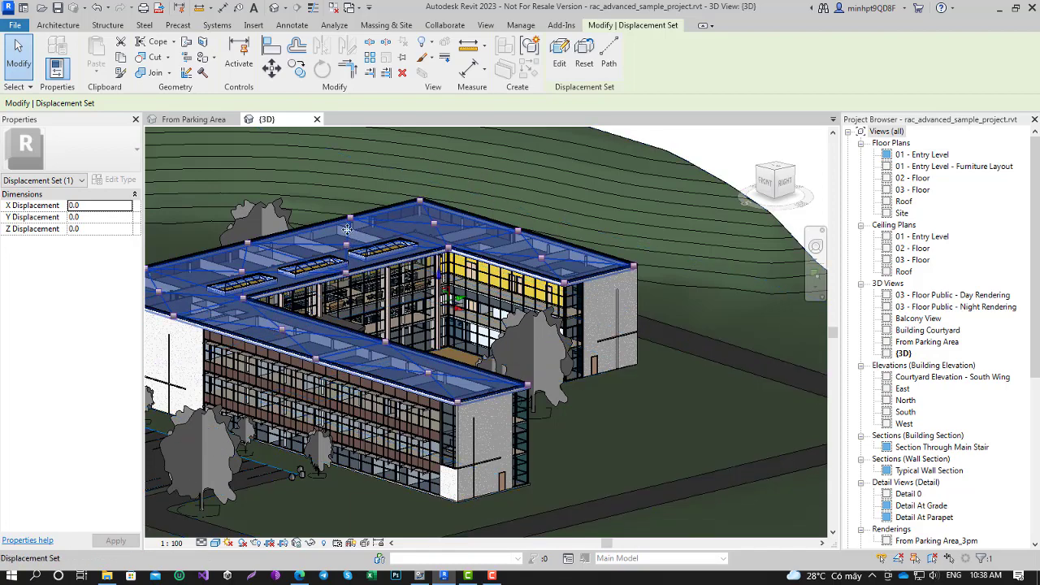
pyautogui.moveTo(347, 230); pyautogui.dragTo(529, 238)
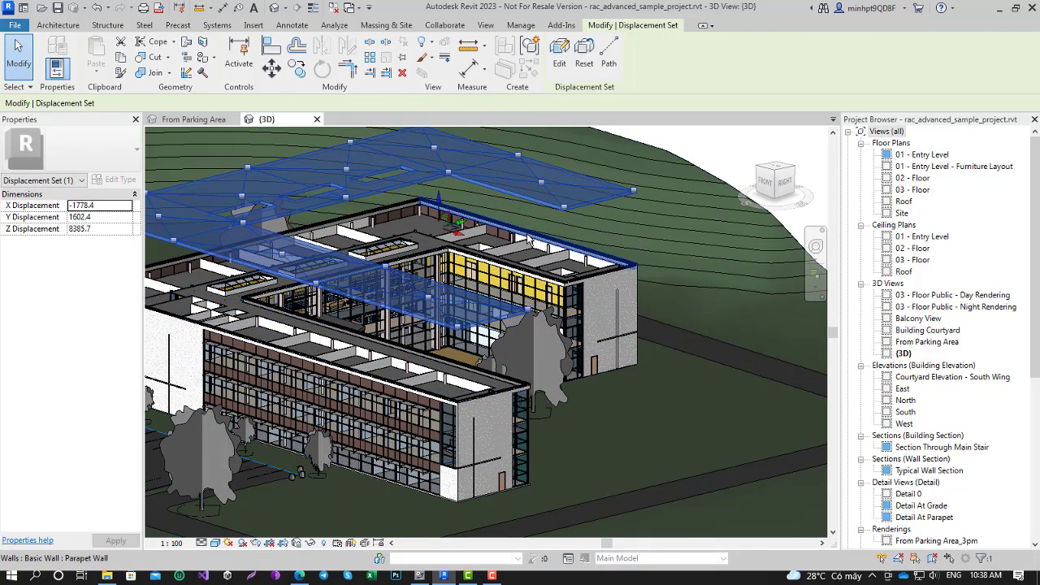
pyautogui.moveTo(529, 238)
pyautogui.keyDown('shift'); pyautogui.mouseDown(button='middle')
pyautogui.moveTo(507, 261)
pyautogui.moveTo(479, 220)
pyautogui.mouseUp(button='middle'); pyautogui.keyUp('shift')
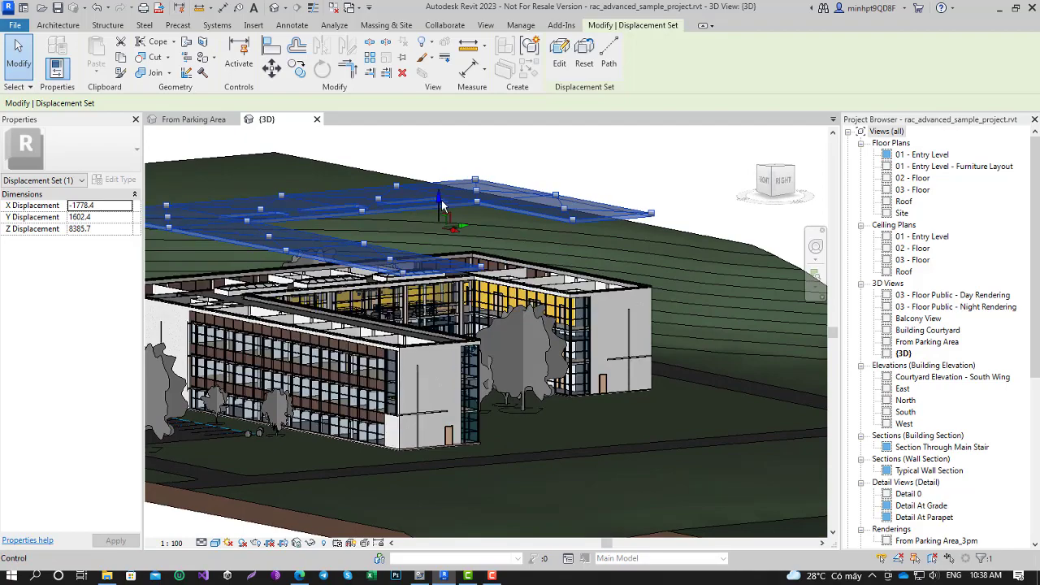
pyautogui.moveTo(459, 236); pyautogui.dragTo(465, 203)
pyautogui.keyDown('shift'); pyautogui.moveTo(465, 203); pyautogui.dragTo(533, 227, button='middle'); pyautogui.keyUp('shift')
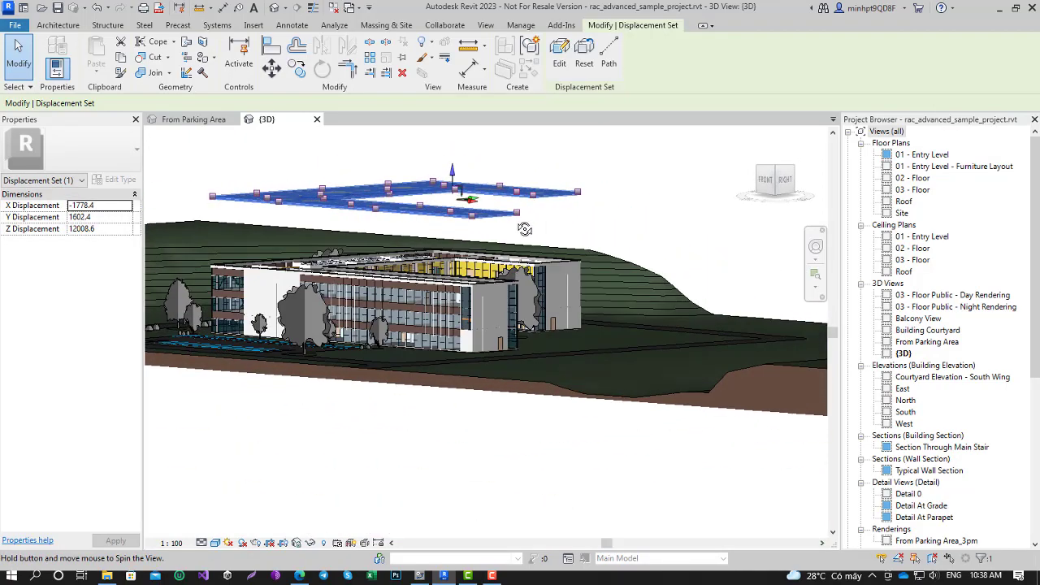
pyautogui.keyDown('shift'); pyautogui.moveTo(533, 227); pyautogui.dragTo(534, 228, button='middle'); pyautogui.keyUp('shift')
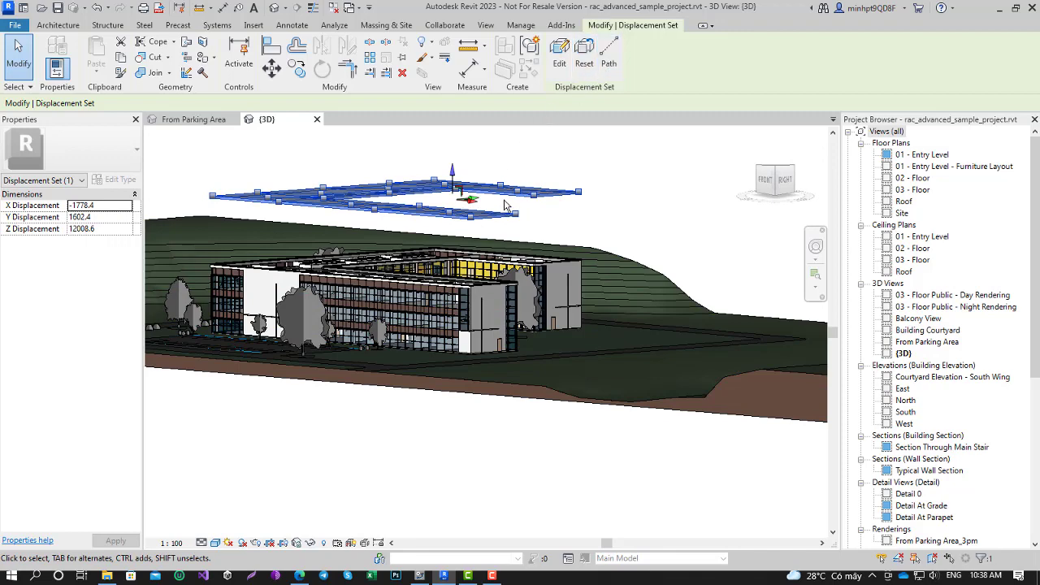
# Add displacement path lines to the raised roof, then switch to the Revit blog in Edge
pyautogui.click(609, 54)
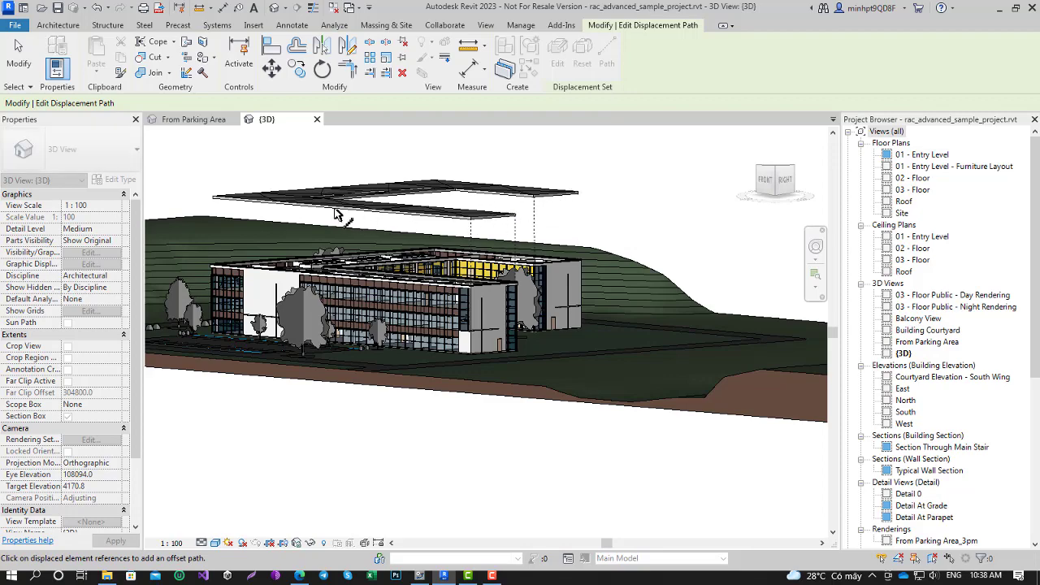
pyautogui.keyDown('shift'); pyautogui.moveTo(214, 208); pyautogui.dragTo(632, 211, button='middle'); pyautogui.keyUp('shift')
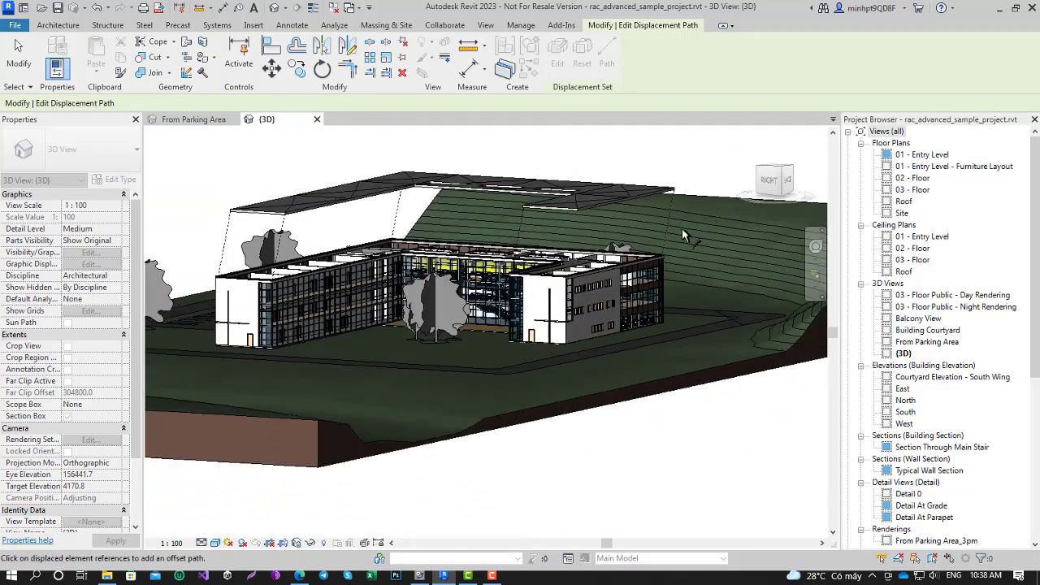
pyautogui.keyDown('shift'); pyautogui.moveTo(682, 236); pyautogui.dragTo(729, 261, button='middle'); pyautogui.keyUp('shift')
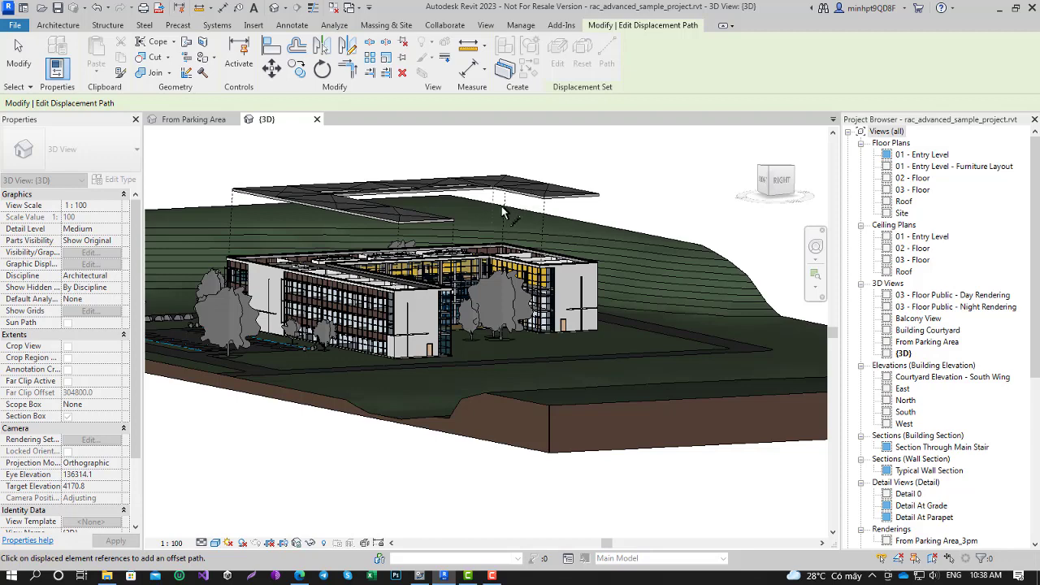
pyautogui.keyDown('shift'); pyautogui.moveTo(487, 235); pyautogui.dragTo(514, 237, button='middle'); pyautogui.keyUp('shift')
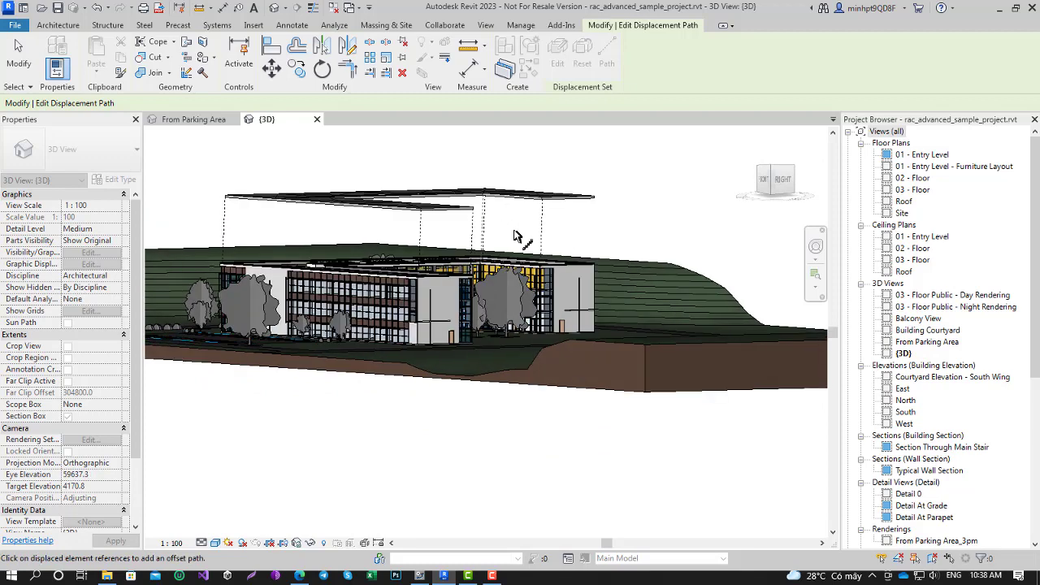
pyautogui.keyDown('shift'); pyautogui.moveTo(514, 241); pyautogui.dragTo(601, 246, button='middle'); pyautogui.keyUp('shift')
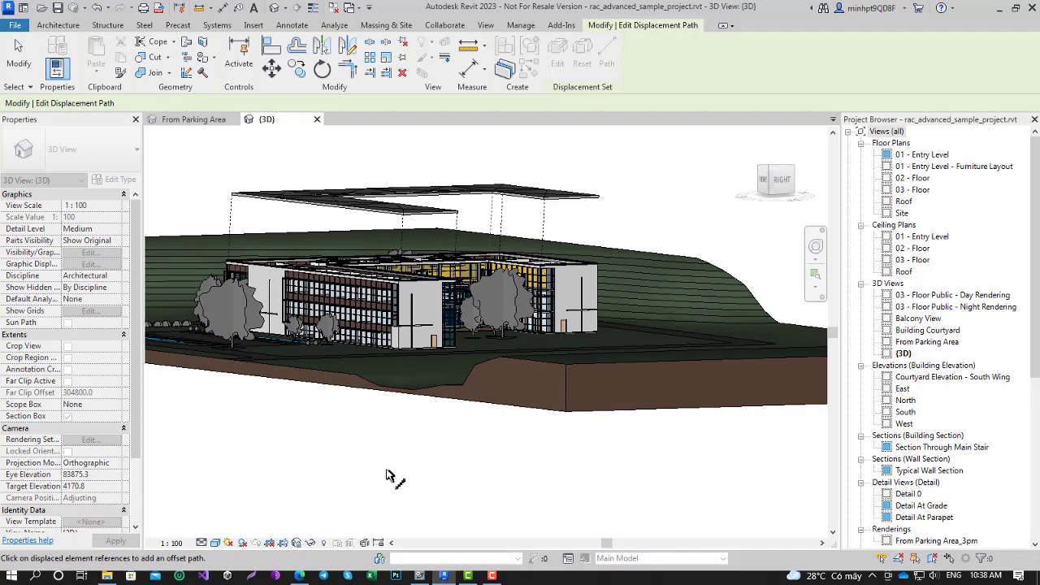
pyautogui.click(299, 575)
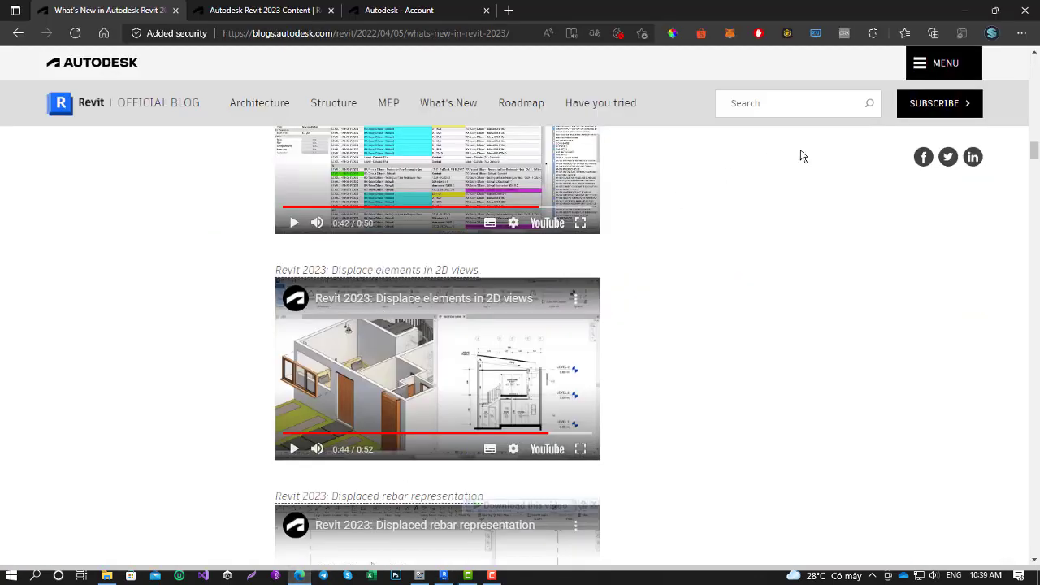
pyautogui.moveTo(437, 532)
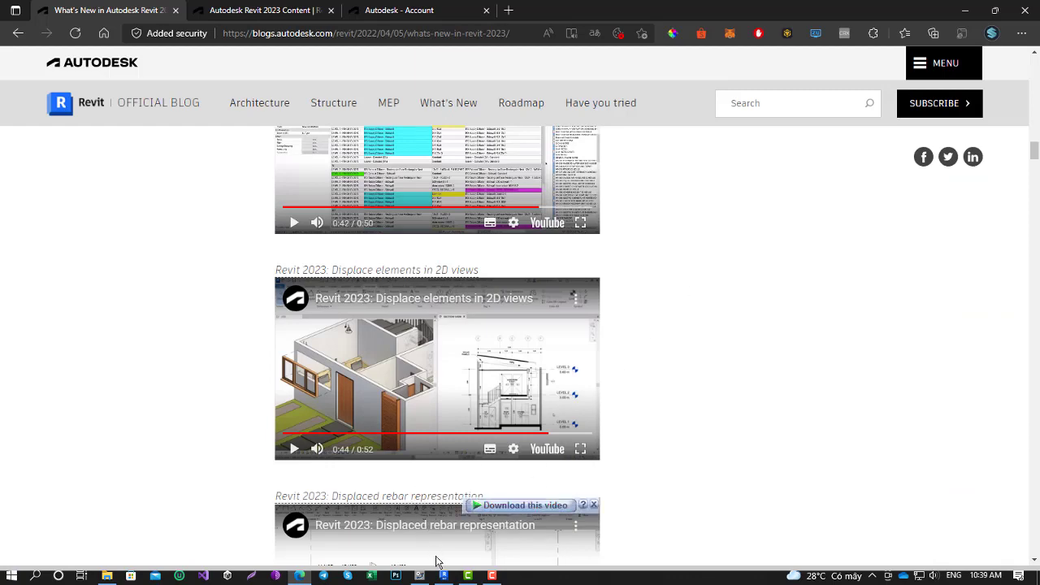
# Switch back to Revit and right-click in the 3D view for the cancel option
pyautogui.click(444, 575)
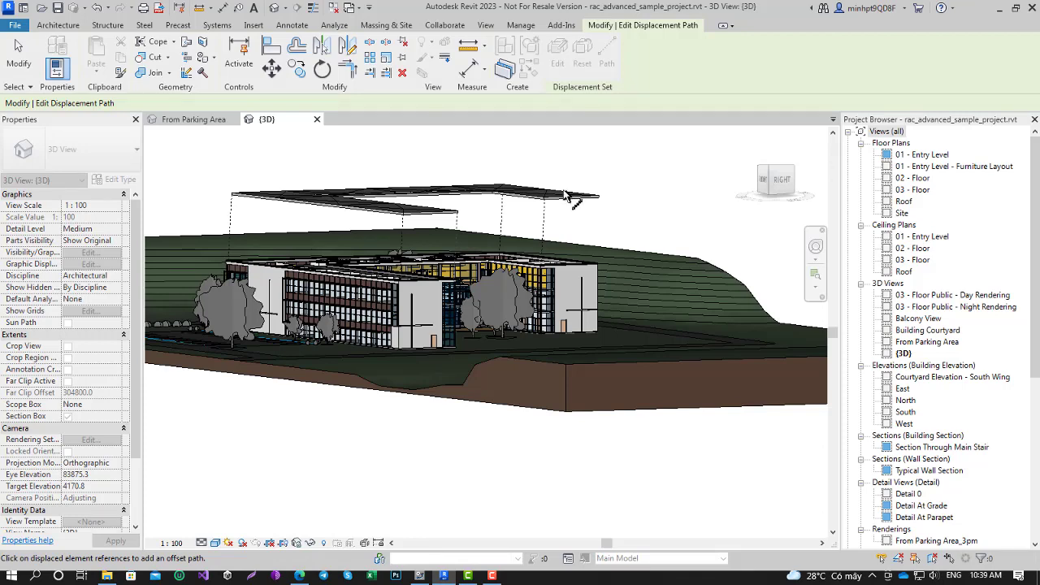
pyautogui.rightClick(422, 154)
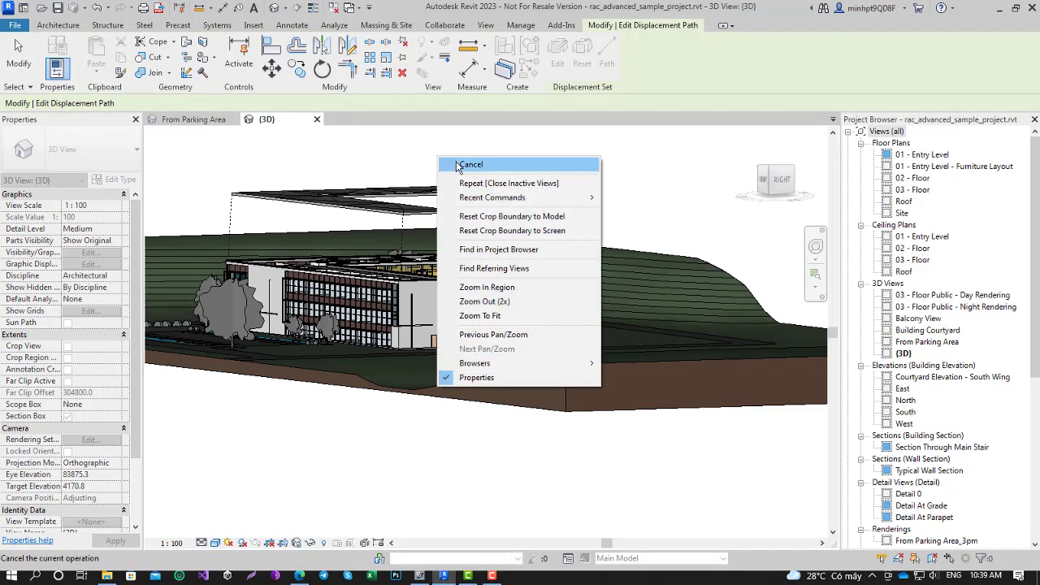
# Cancel displacement path editing and orbit to a higher oblique view of the site
pyautogui.click(446, 158)
pyautogui.scroll(-2, 515, 241)
pyautogui.keyDown('shift'); pyautogui.moveTo(516, 241); pyautogui.dragTo(538, 215, button='middle'); pyautogui.keyUp('shift')
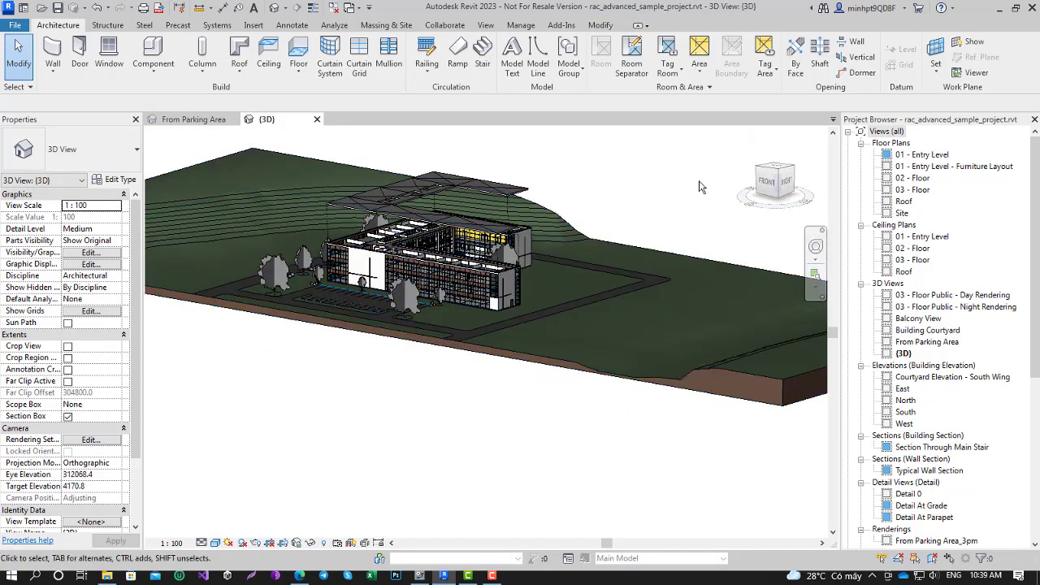
pyautogui.scroll(-1, 900, 355)
pyautogui.scroll(-2, 900, 357)
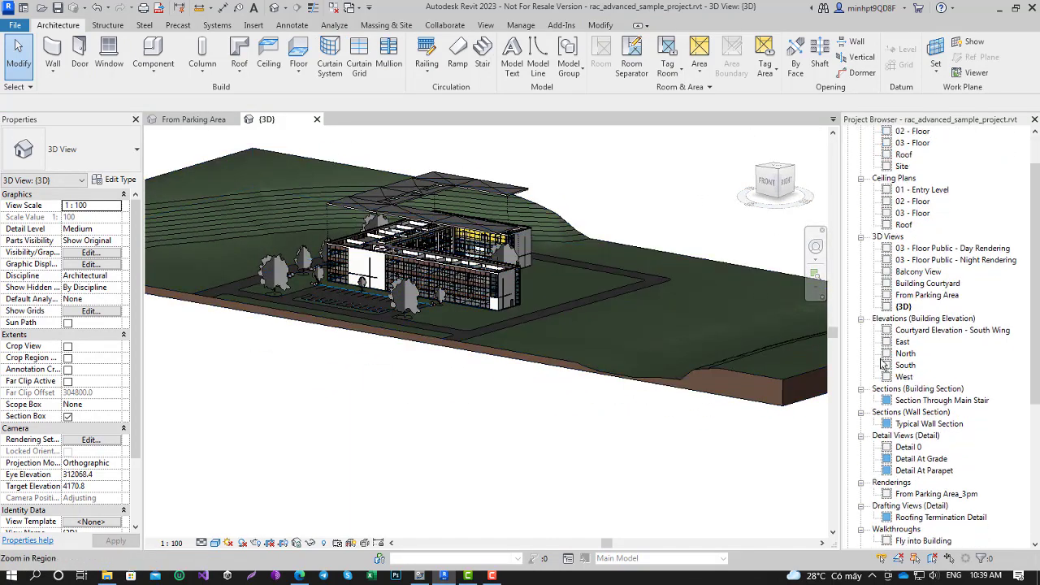
# Open Section Through Main Stair and Typical Wall Section, then pan down to the wall's foundation
pyautogui.doubleClick(942, 401)
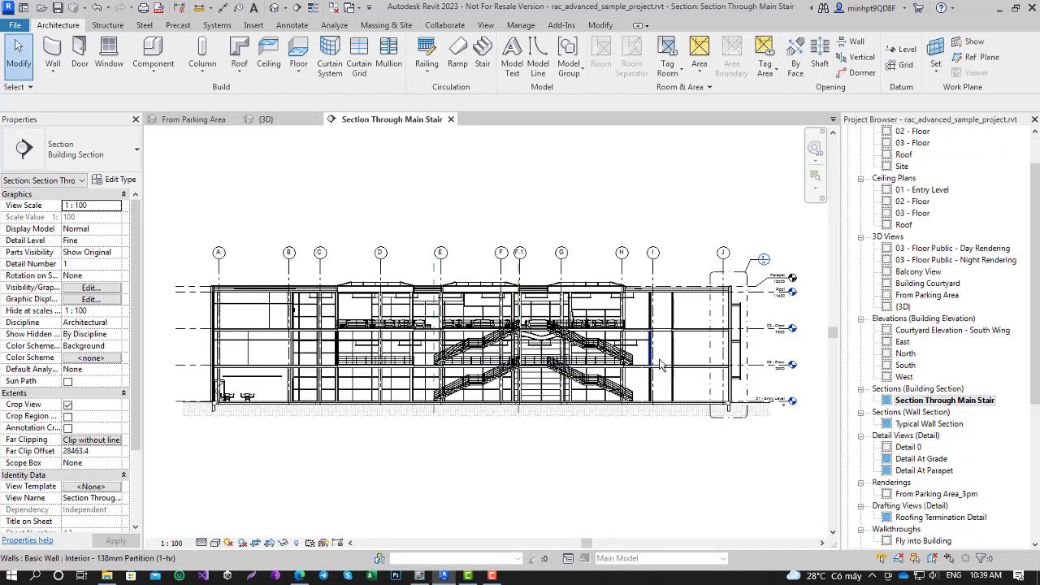
pyautogui.doubleClick(951, 424)
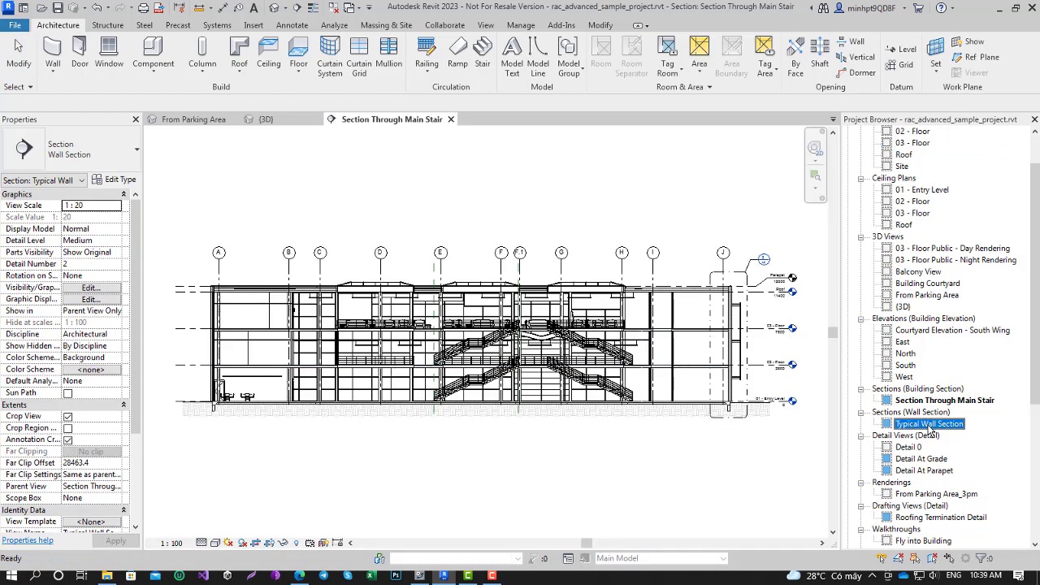
pyautogui.scroll(3, 509, 382)
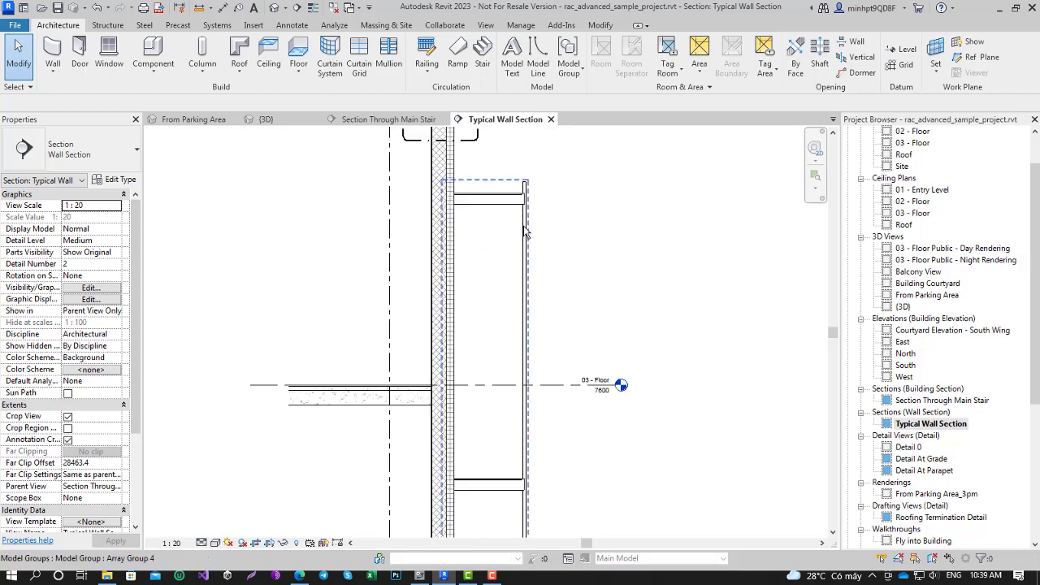
pyautogui.moveTo(492, 238); pyautogui.dragTo(476, 327, button='middle')
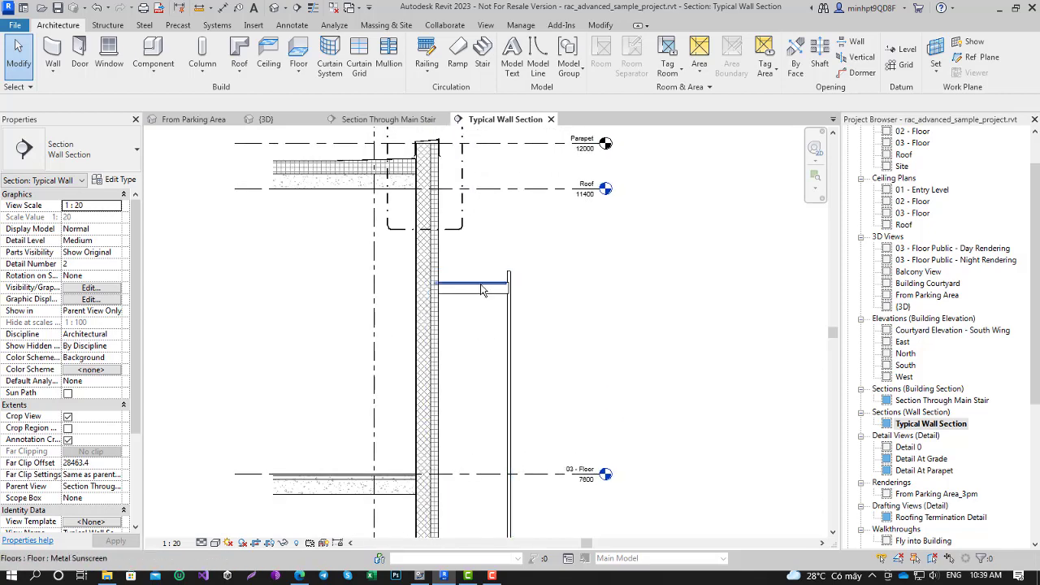
pyautogui.scroll(-1, 487, 276)
pyautogui.scroll(-1, 455, 260)
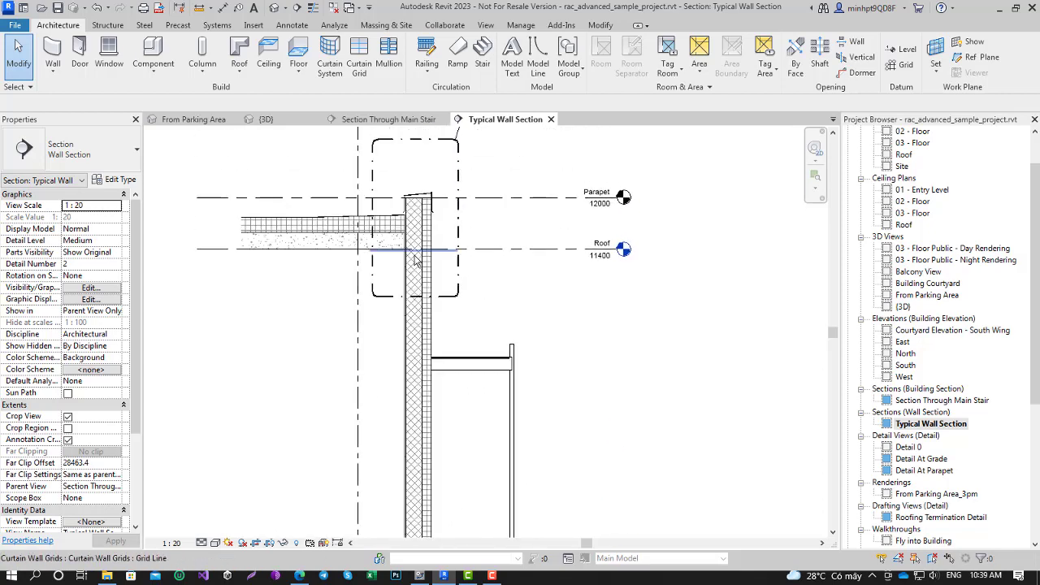
pyautogui.scroll(-1, 439, 256)
pyautogui.moveTo(433, 254); pyautogui.dragTo(511, 308, button='middle')
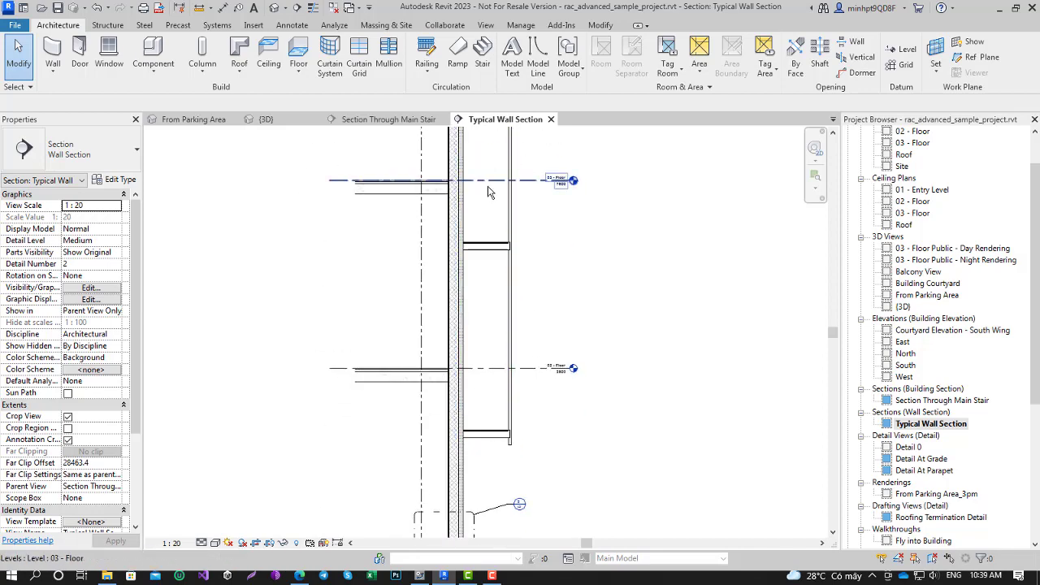
pyautogui.scroll(-1, 498, 413)
pyautogui.scroll(1, 479, 479)
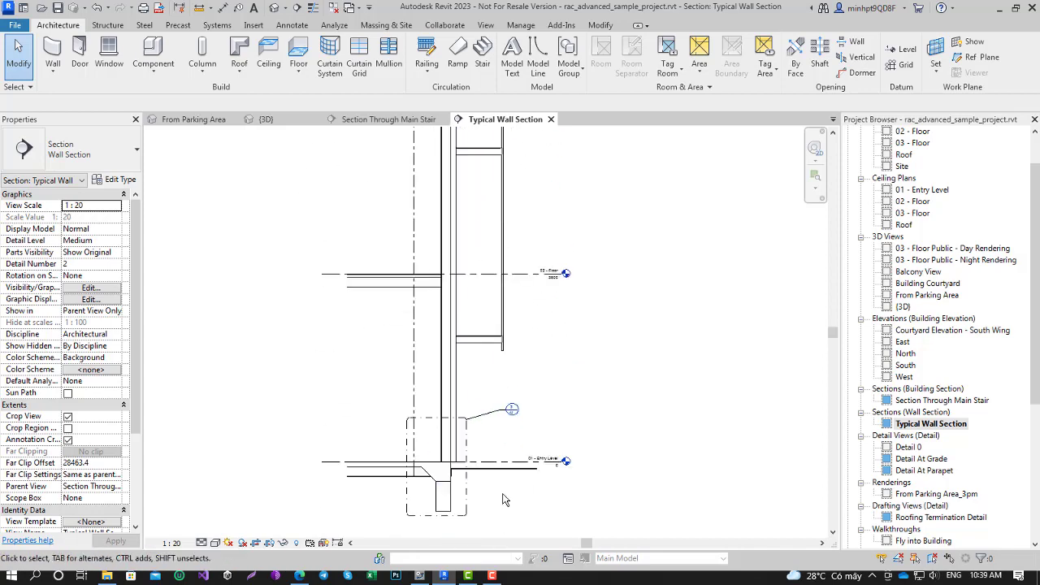
pyautogui.scroll(1, 495, 475)
pyautogui.scroll(1, 506, 471)
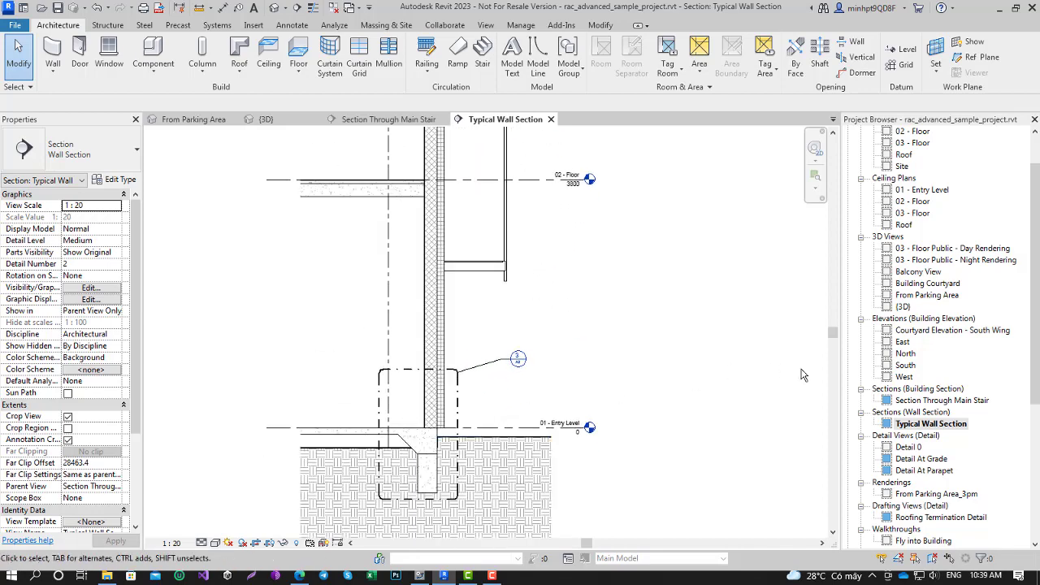
pyautogui.doubleClick(916, 459)
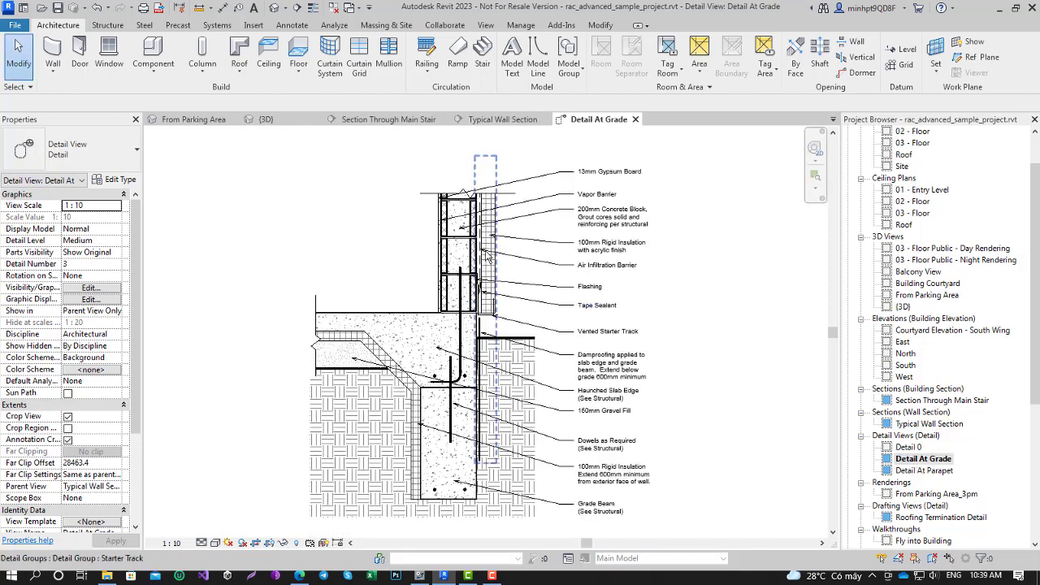
pyautogui.scroll(2, 522, 262)
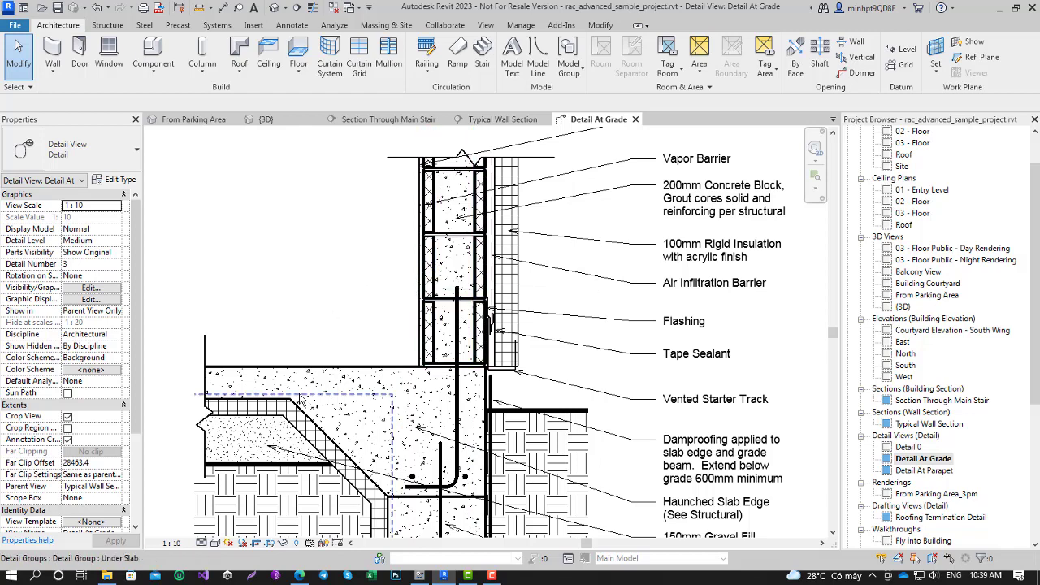
pyautogui.scroll(-2, 300, 398)
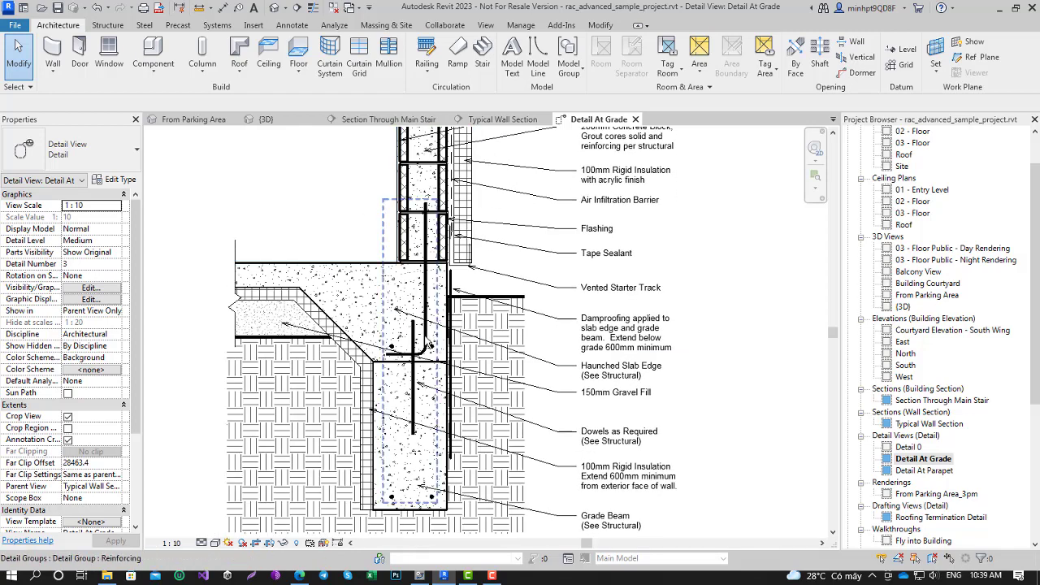
pyautogui.click(449, 229)
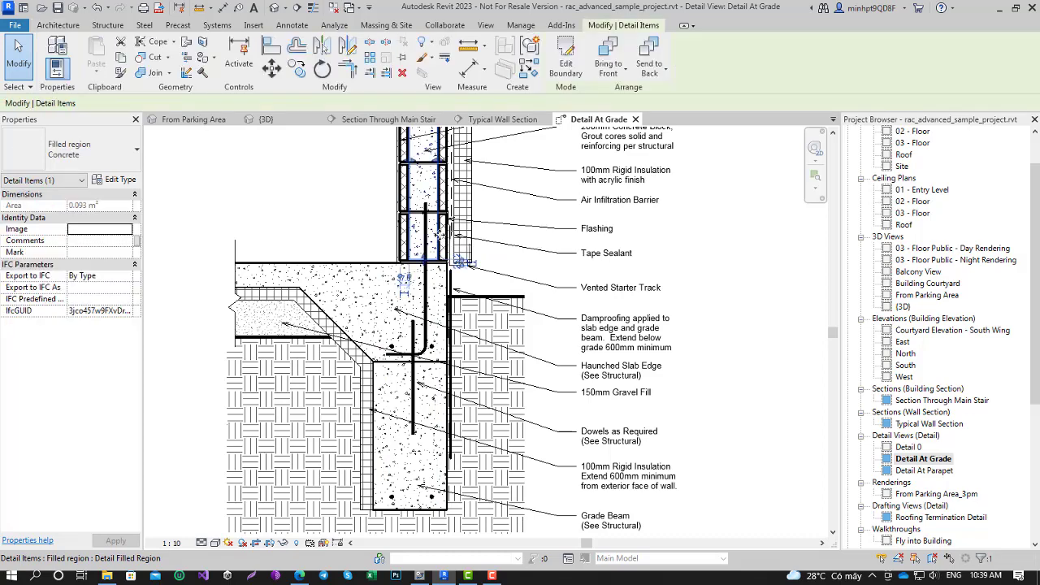
pyautogui.moveTo(477, 198); pyautogui.dragTo(514, 369, button='middle')
pyautogui.scroll(1, 514, 369)
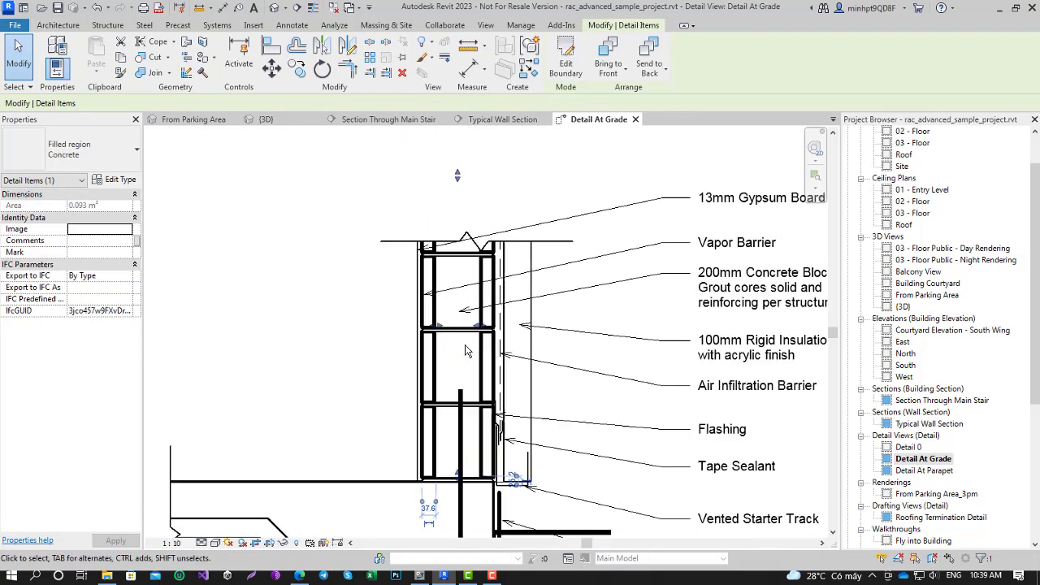
pyautogui.scroll(1, 504, 361)
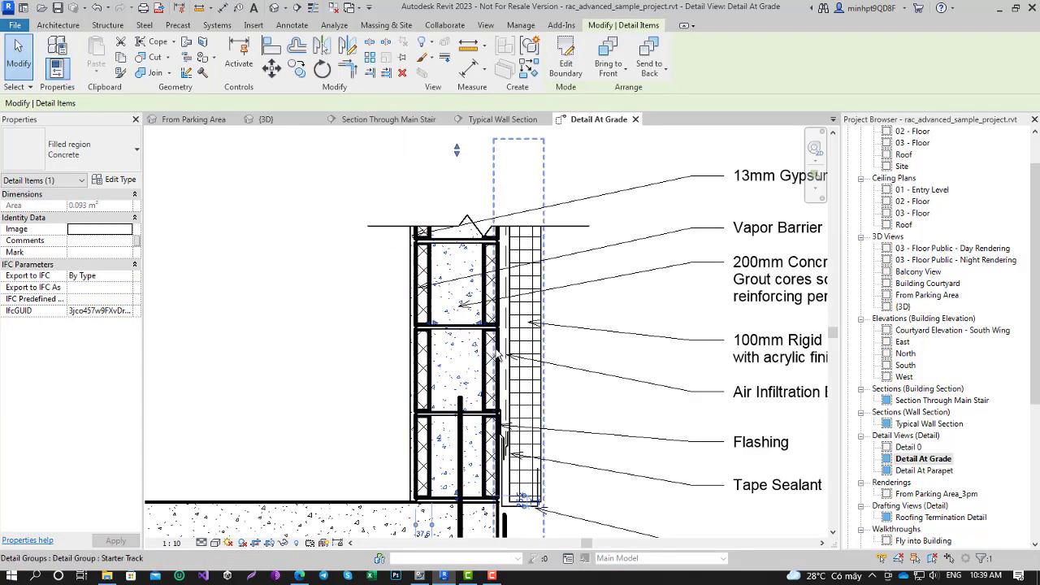
pyautogui.click(418, 354)
pyautogui.press('Escape')
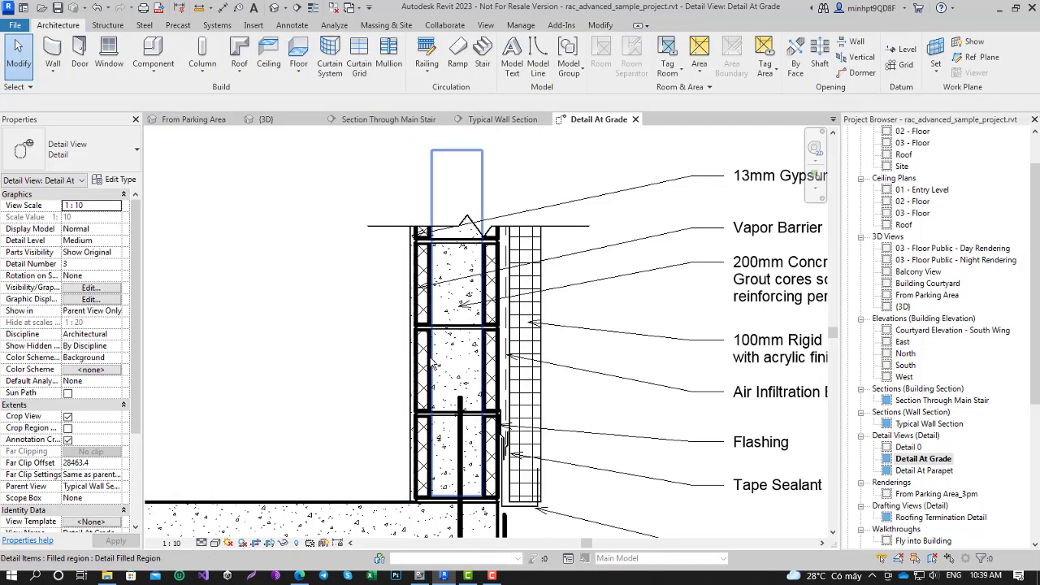
pyautogui.click(466, 439)
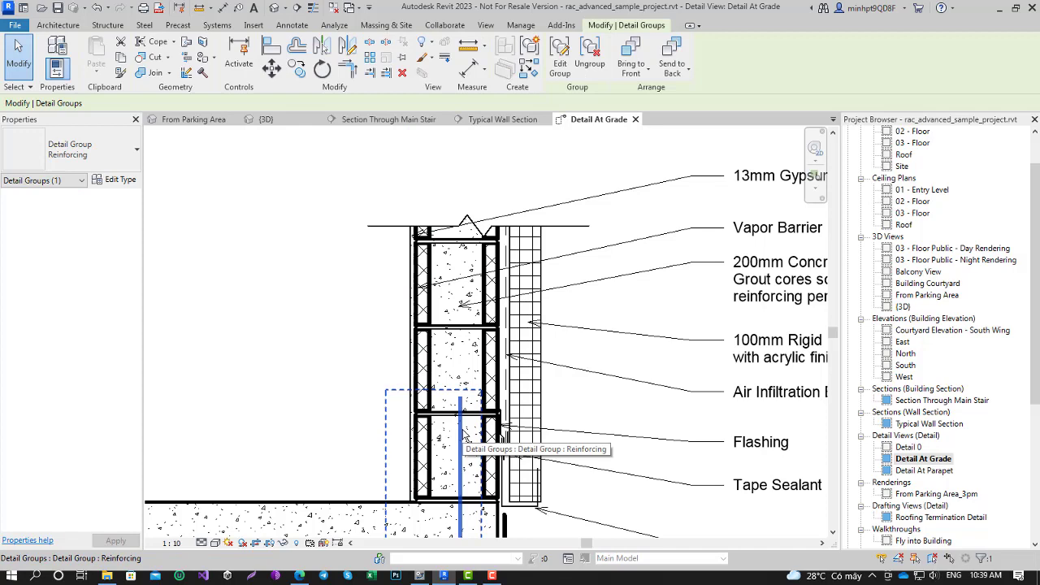
pyautogui.scroll(-2, 465, 436)
pyautogui.moveTo(402, 288); pyautogui.dragTo(424, 274, button='middle')
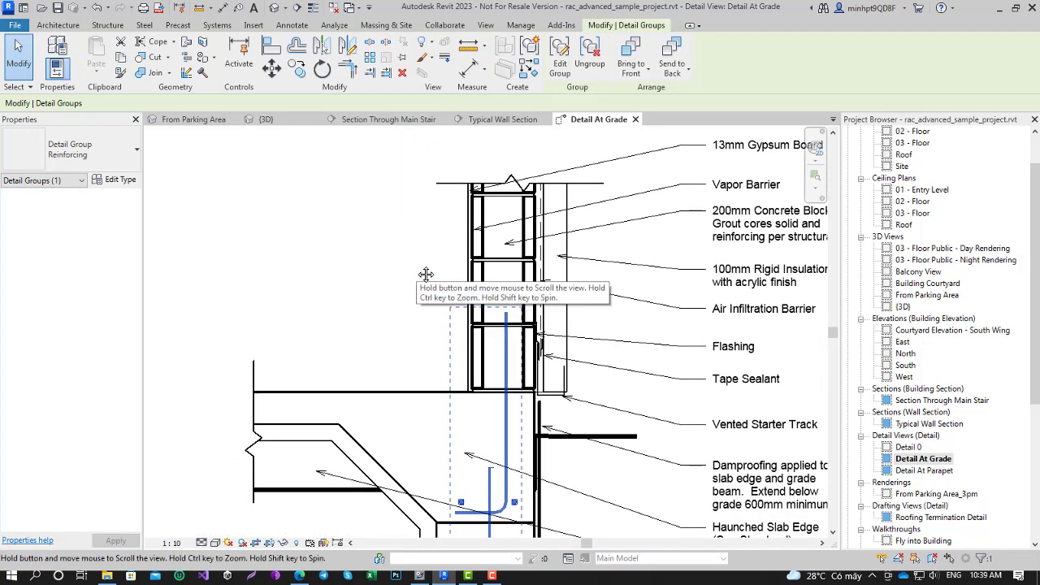
pyautogui.click(488, 291)
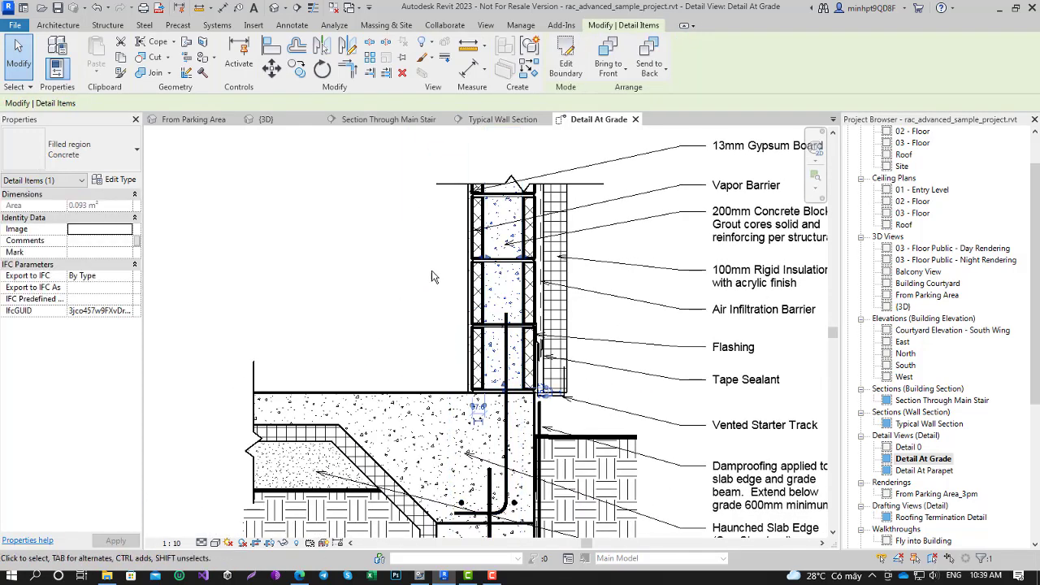
pyautogui.click(435, 277)
pyautogui.click(487, 268)
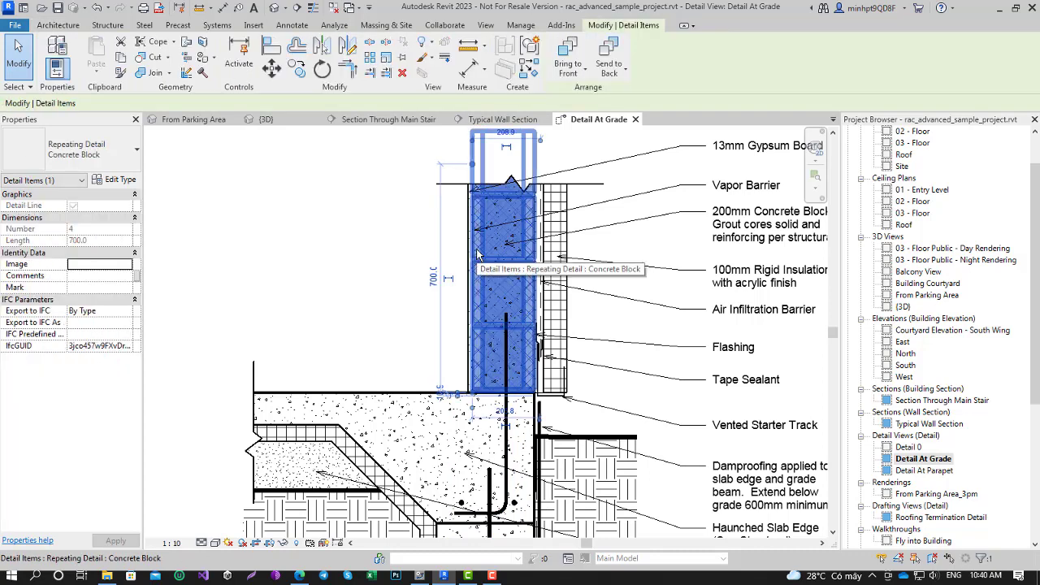
pyautogui.click(439, 370)
pyautogui.moveTo(434, 382); pyautogui.dragTo(443, 305, button='middle')
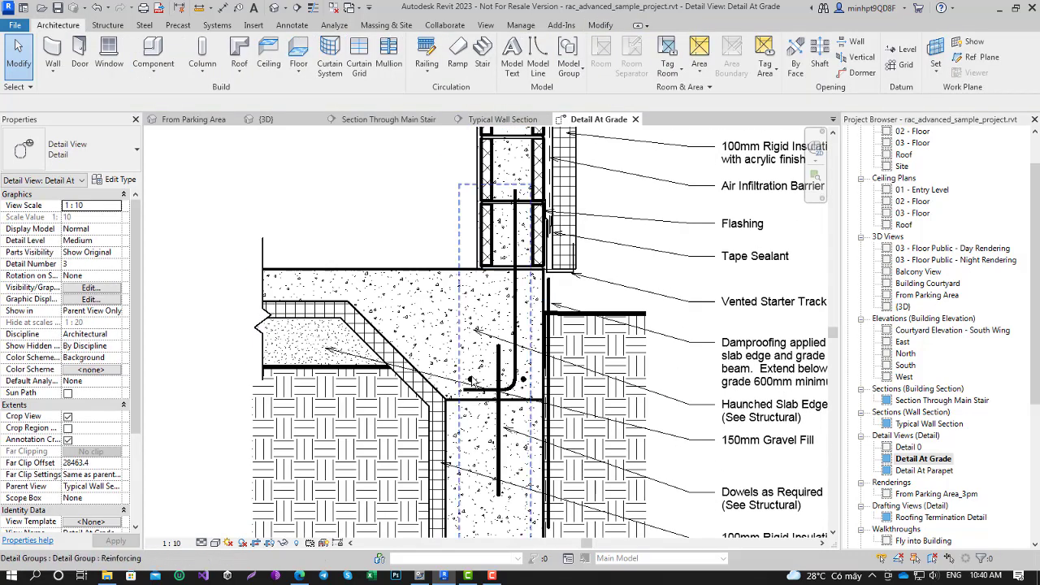
pyautogui.click(923, 471)
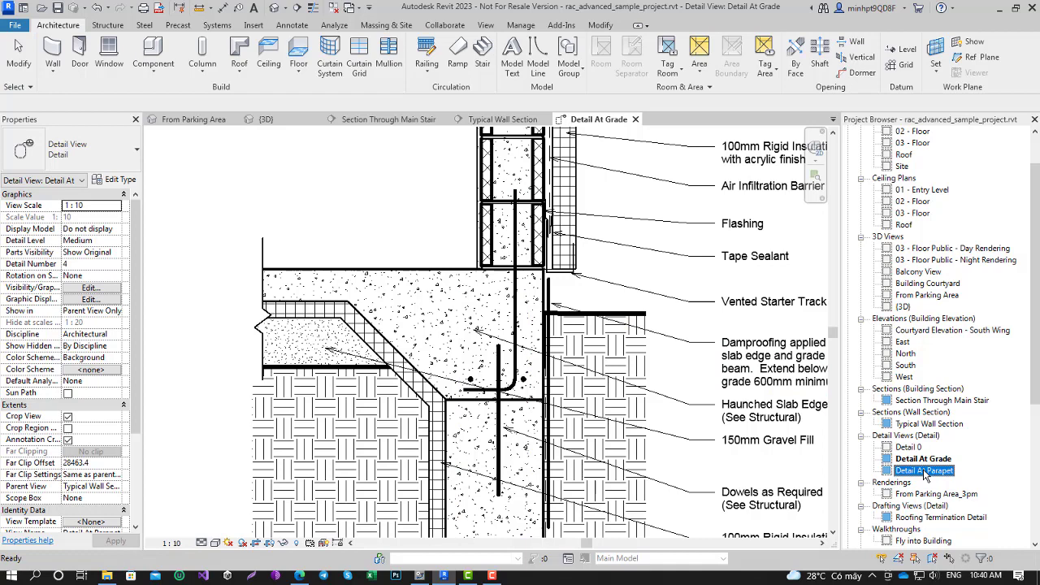
# Open Typical Wall Section, select the insulated masonry exterior wall, and bring the footing into view
pyautogui.doubleClick(917, 423)
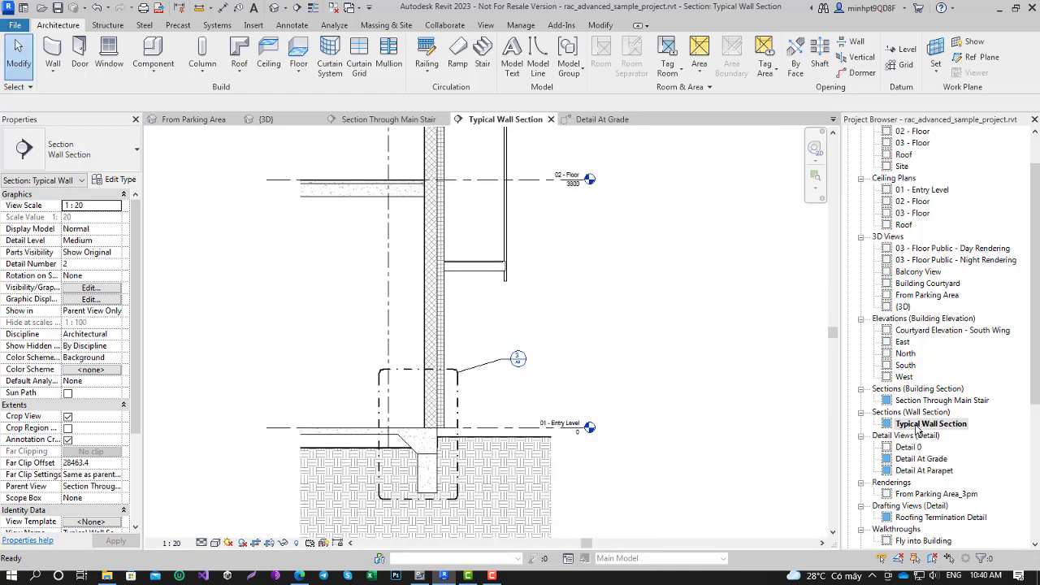
pyautogui.click(440, 333)
pyautogui.scroll(-1, 475, 400)
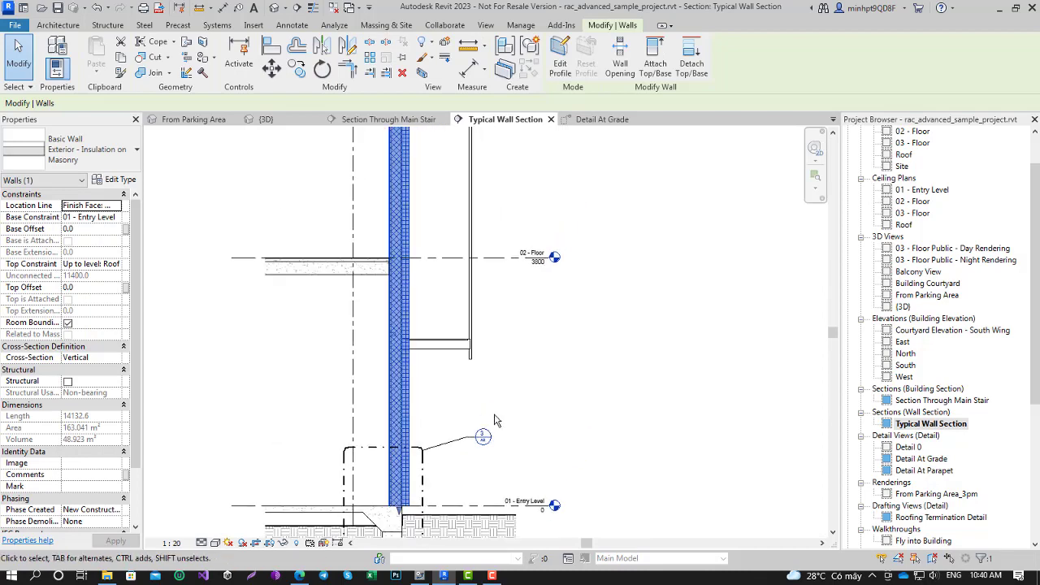
pyautogui.scroll(-1, 475, 399)
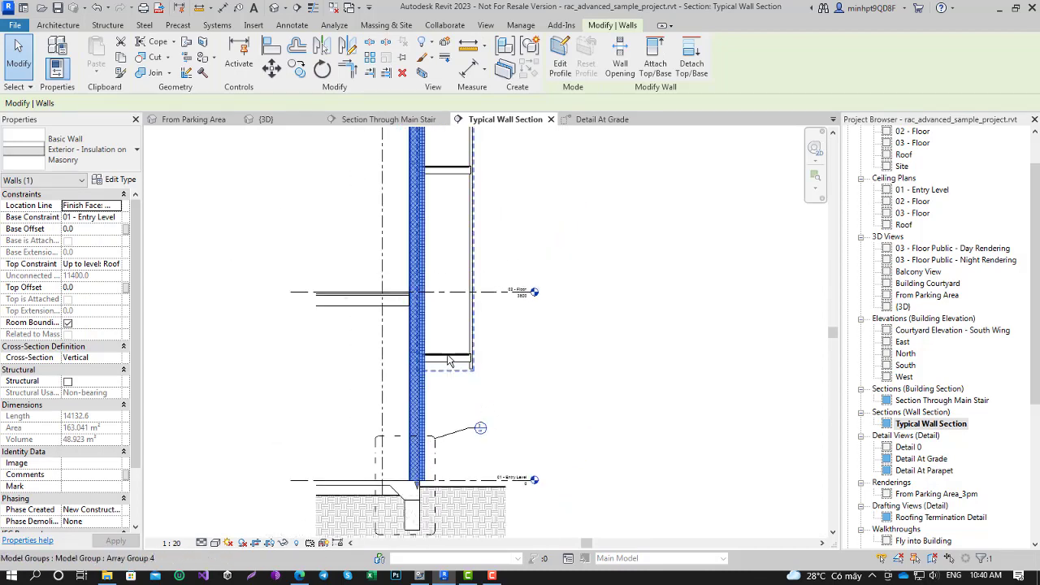
pyautogui.moveTo(491, 378); pyautogui.dragTo(507, 296, button='middle')
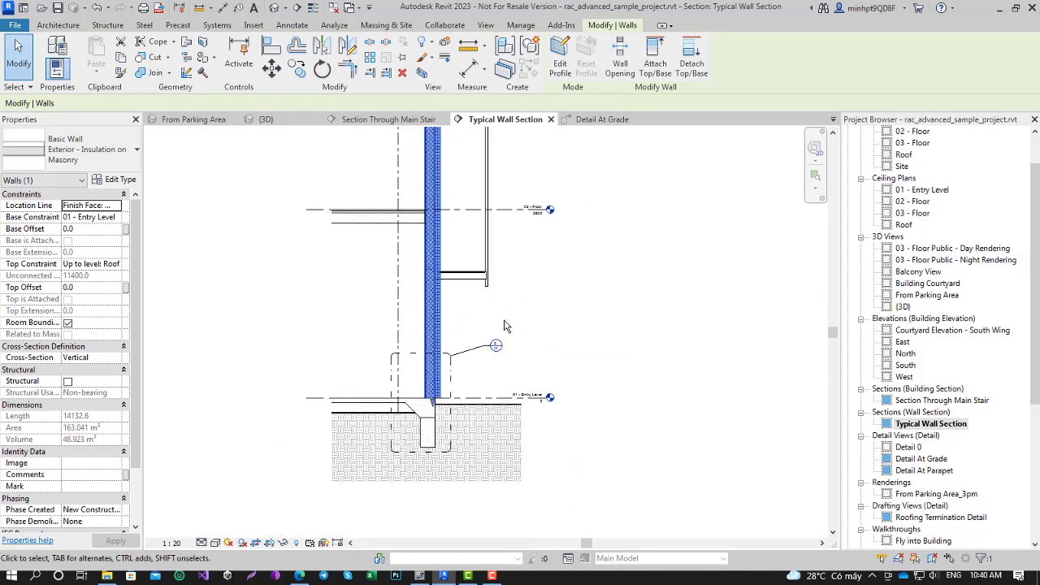
# Select the precast 300 RB 600 beam in the footing and centre it in view
pyautogui.click(430, 426)
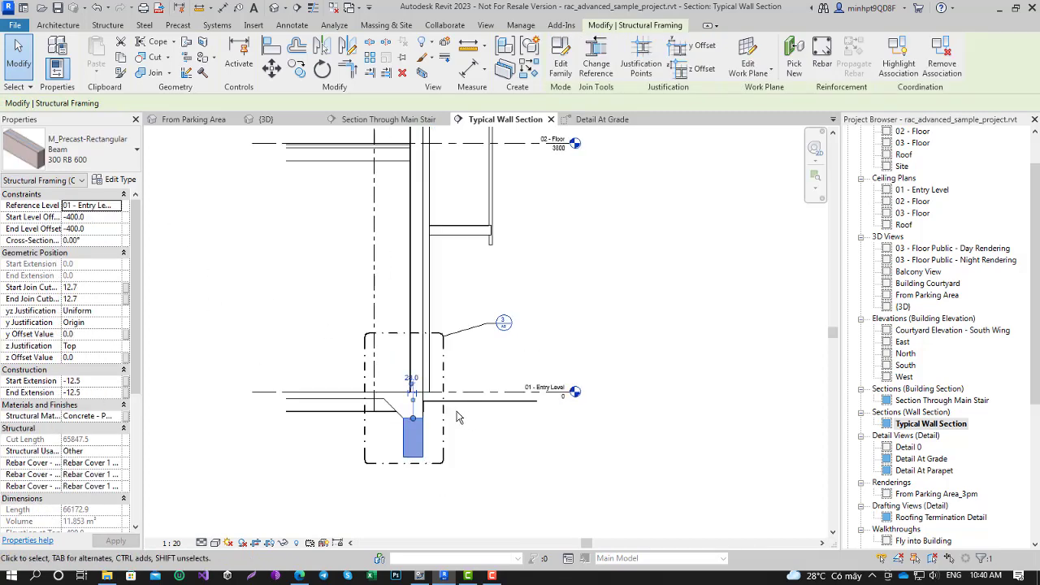
pyautogui.scroll(1, 474, 415)
pyautogui.moveTo(412, 428); pyautogui.dragTo(433, 362, button='middle')
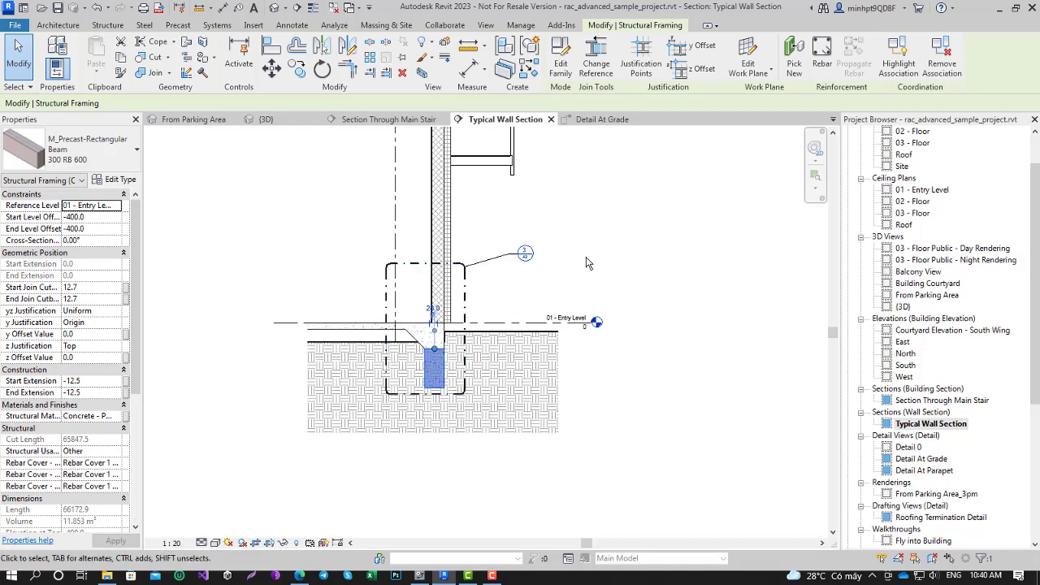
pyautogui.moveTo(670, 300); pyautogui.dragTo(675, 300, button='middle')
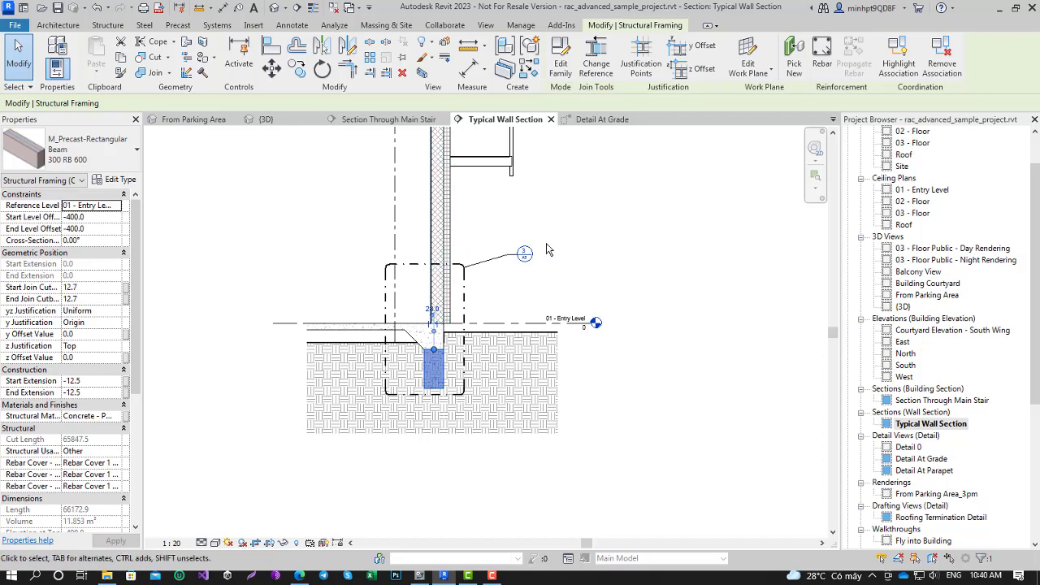
pyautogui.moveTo(578, 260); pyautogui.dragTo(577, 300, button='middle')
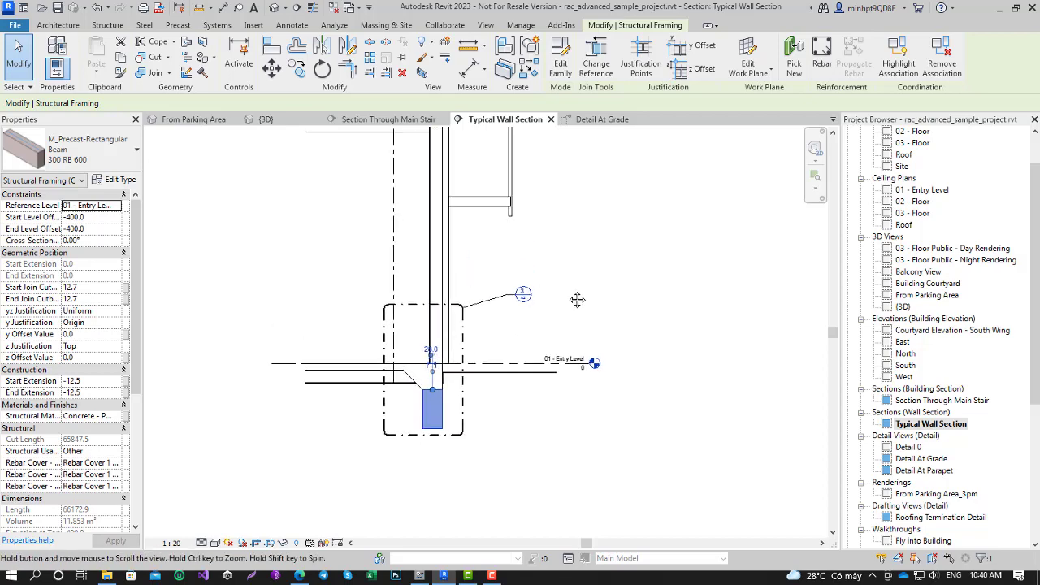
pyautogui.scroll(1, 576, 300)
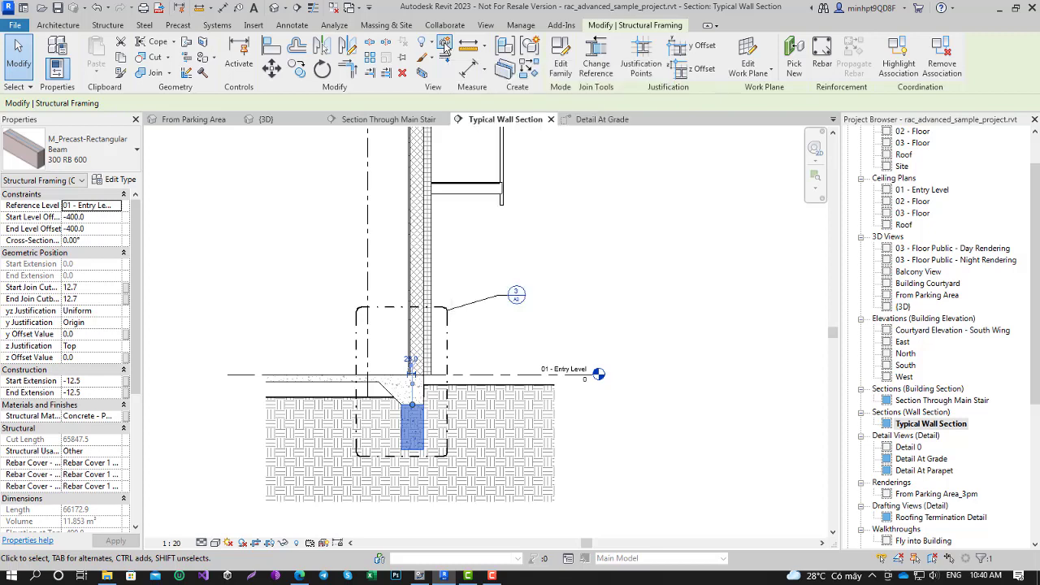
# Displace the precast beam with the gizmo to Y 48.0, Z -274.7, then deselect it
pyautogui.click(445, 48)
pyautogui.moveTo(459, 390); pyautogui.dragTo(506, 260, button='middle')
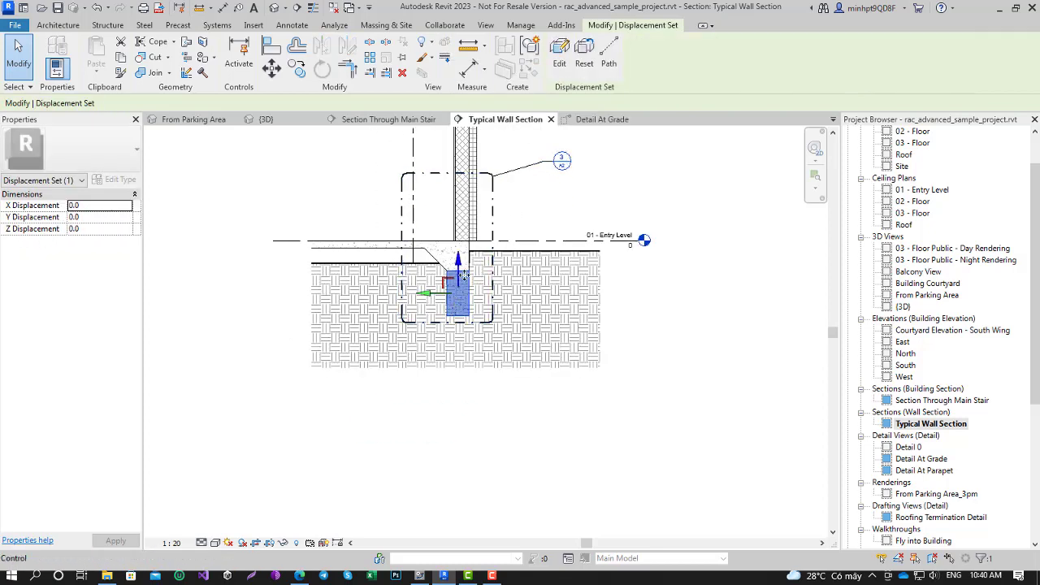
pyautogui.moveTo(460, 264); pyautogui.dragTo(588, 424)
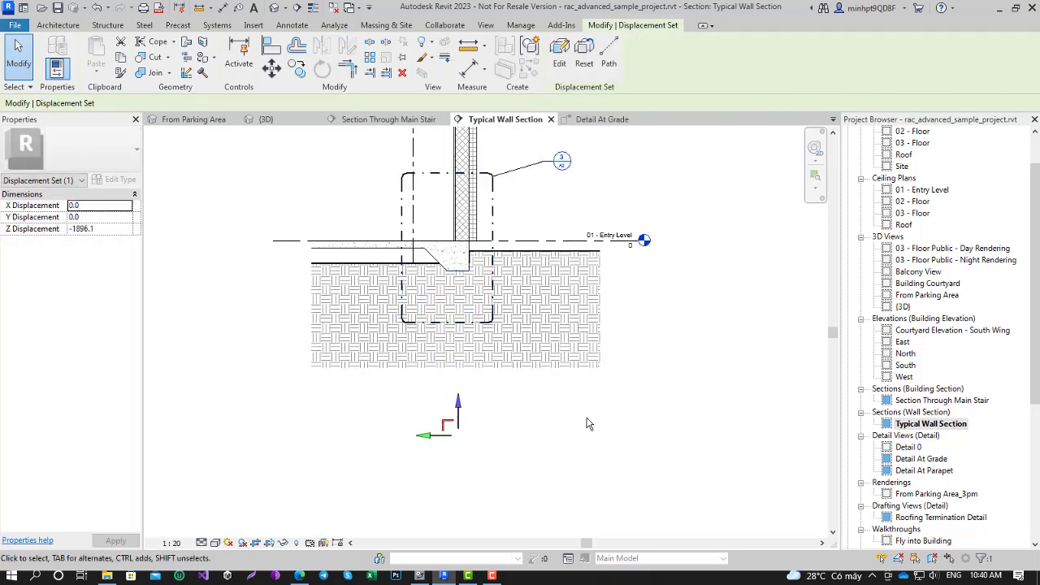
pyautogui.moveTo(458, 402); pyautogui.dragTo(481, 284)
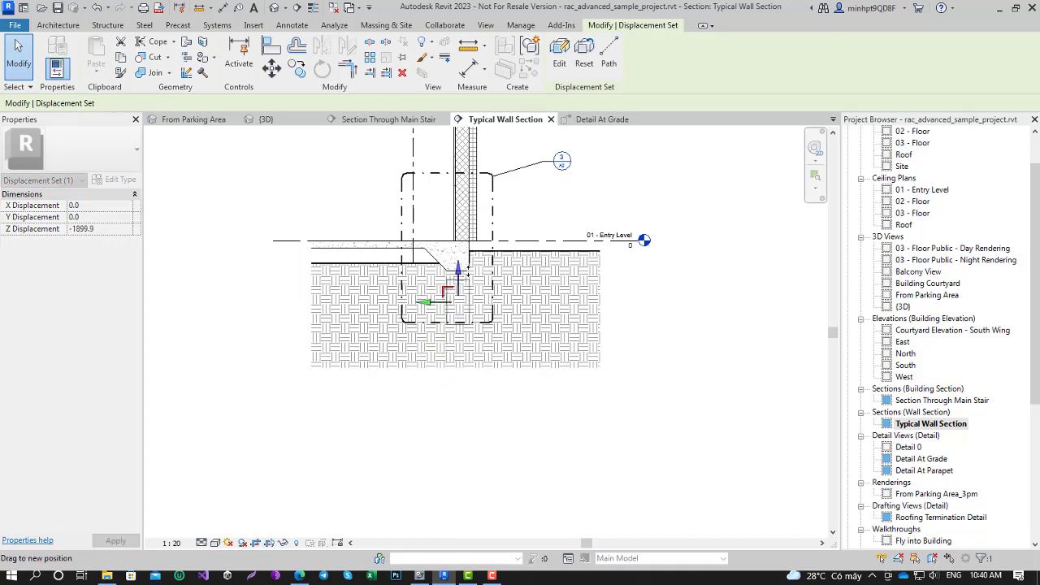
pyautogui.moveTo(424, 313)
pyautogui.mouseDown()
pyautogui.moveTo(586, 311)
pyautogui.moveTo(266, 306)
pyautogui.moveTo(444, 313)
pyautogui.mouseUp()
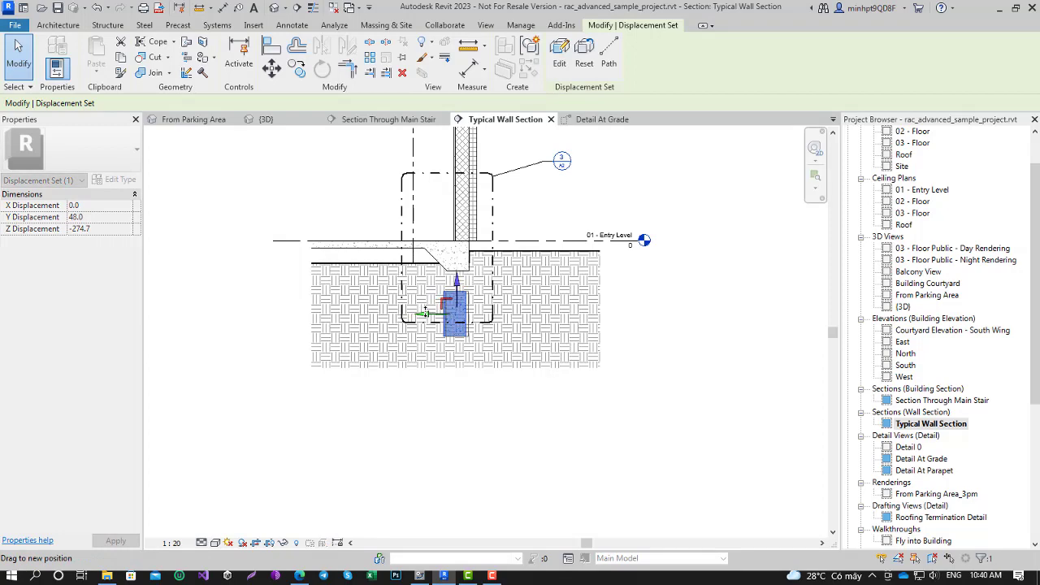
pyautogui.click(290, 297)
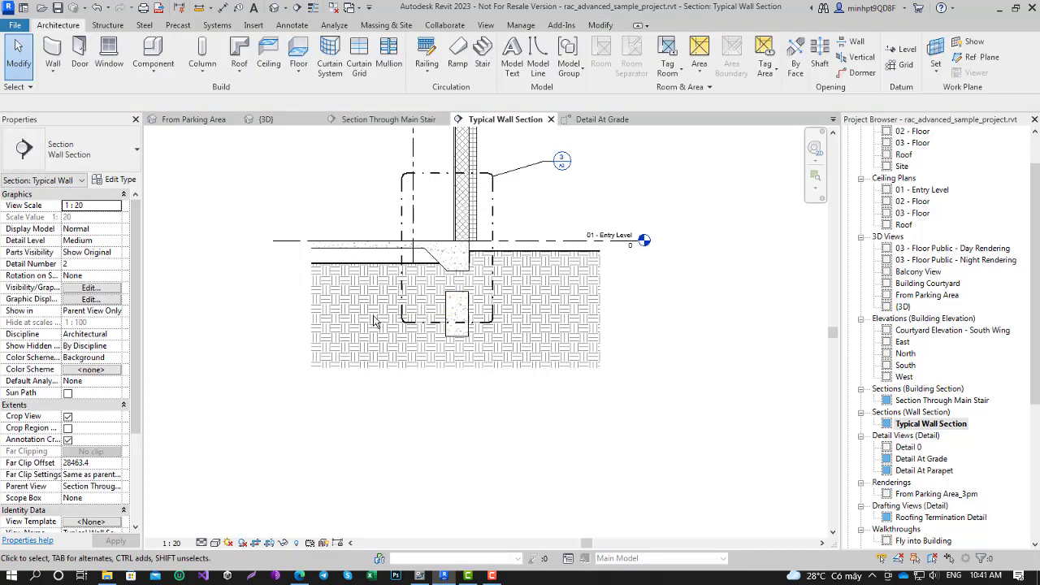
# Show the crop region, extend it downward, and drag the displaced beam to Z -1030.4
pyautogui.click(67, 428)
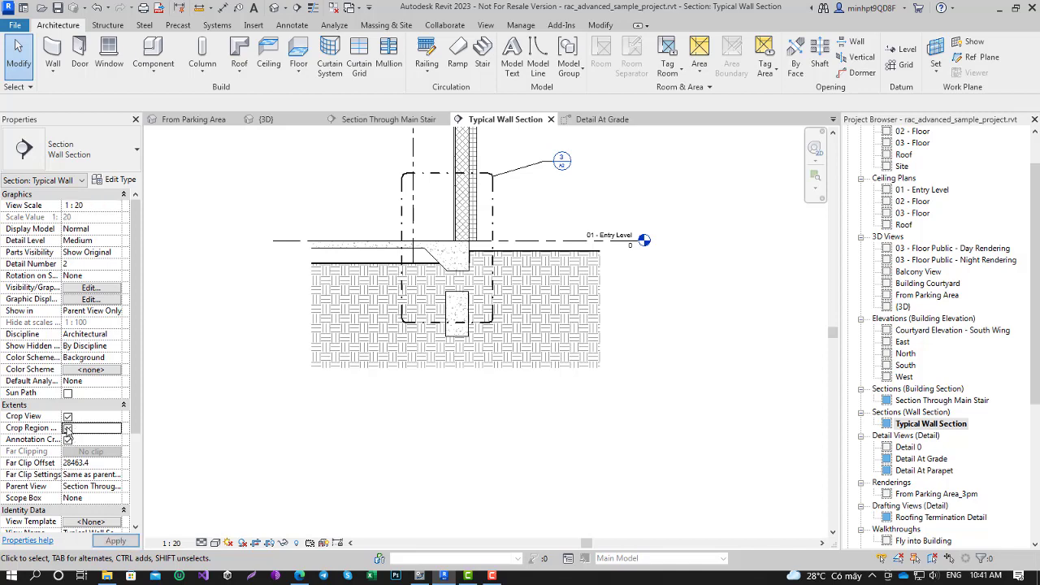
pyautogui.click(458, 388)
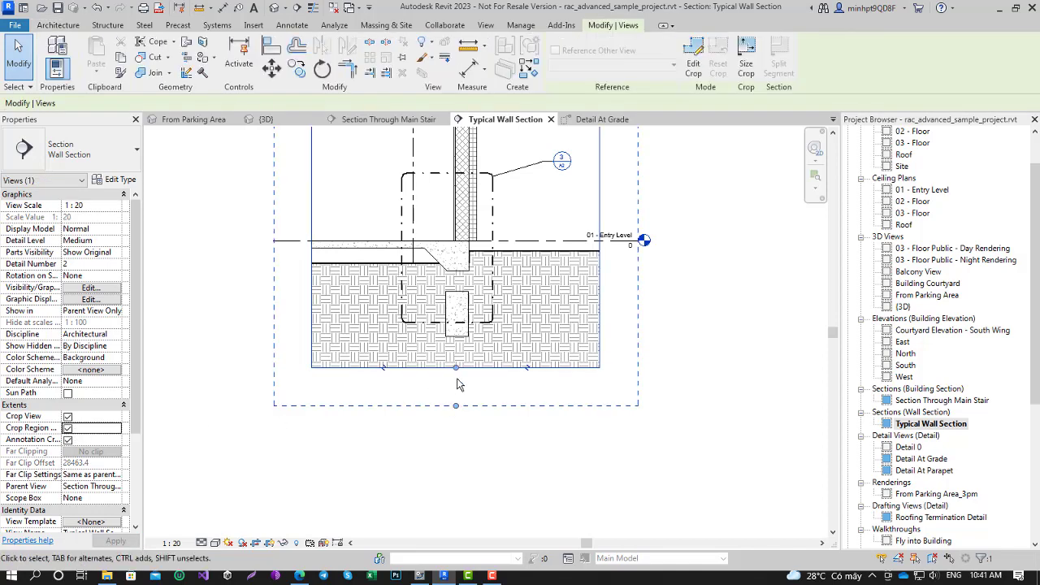
pyautogui.moveTo(456, 367); pyautogui.dragTo(456, 447)
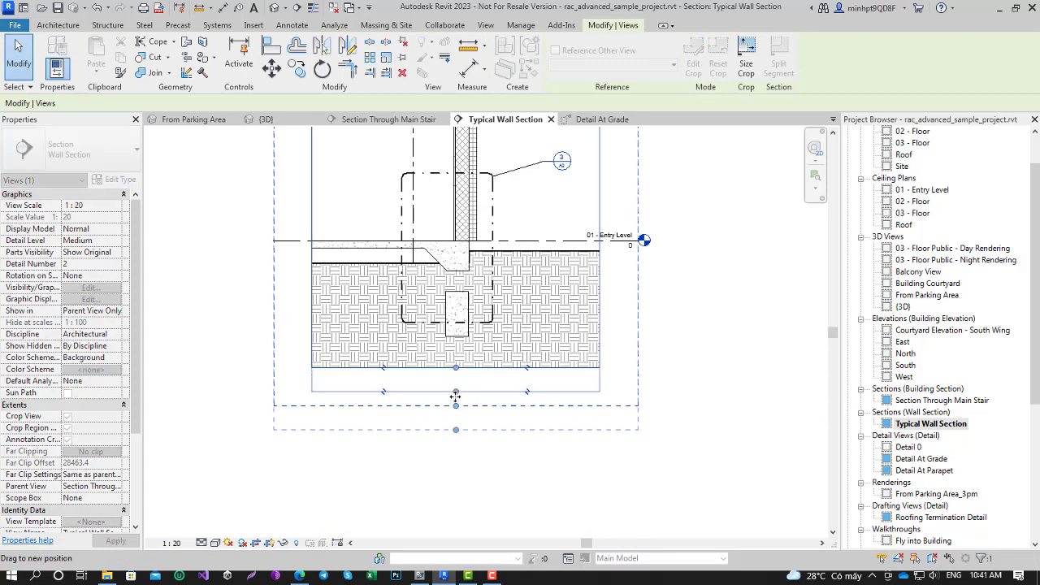
pyautogui.click(463, 325)
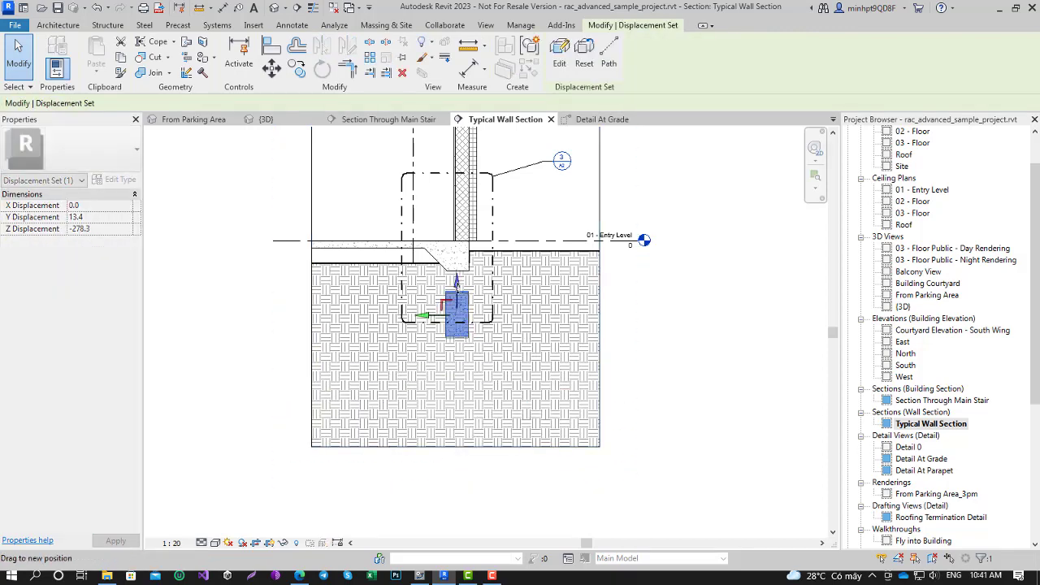
pyautogui.moveTo(456, 282); pyautogui.dragTo(439, 372)
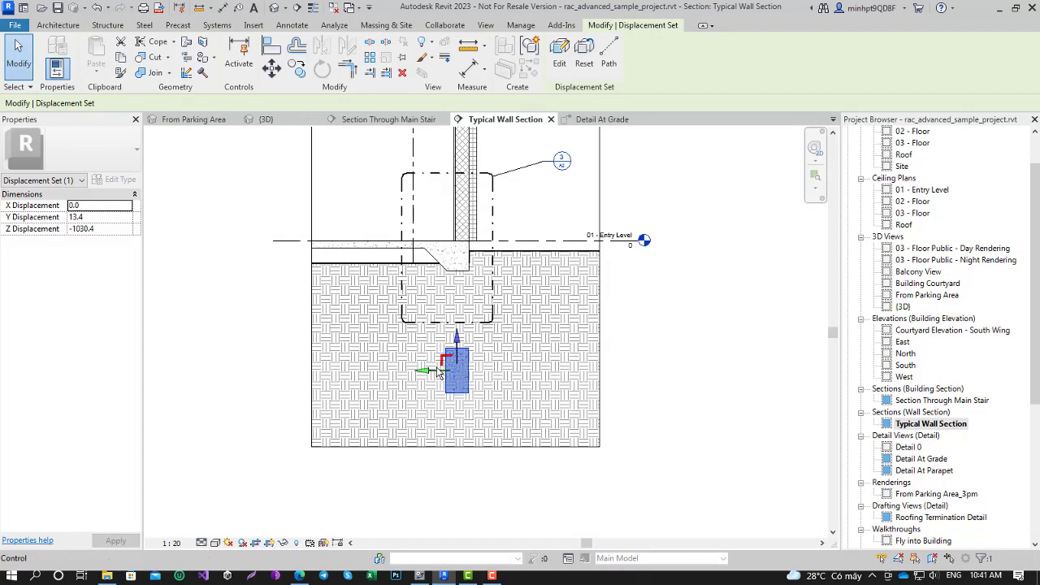
# Reposition the displaced beam block beneath the footing at Y 0.3, Z -900.2 and start its path
pyautogui.click(608, 63)
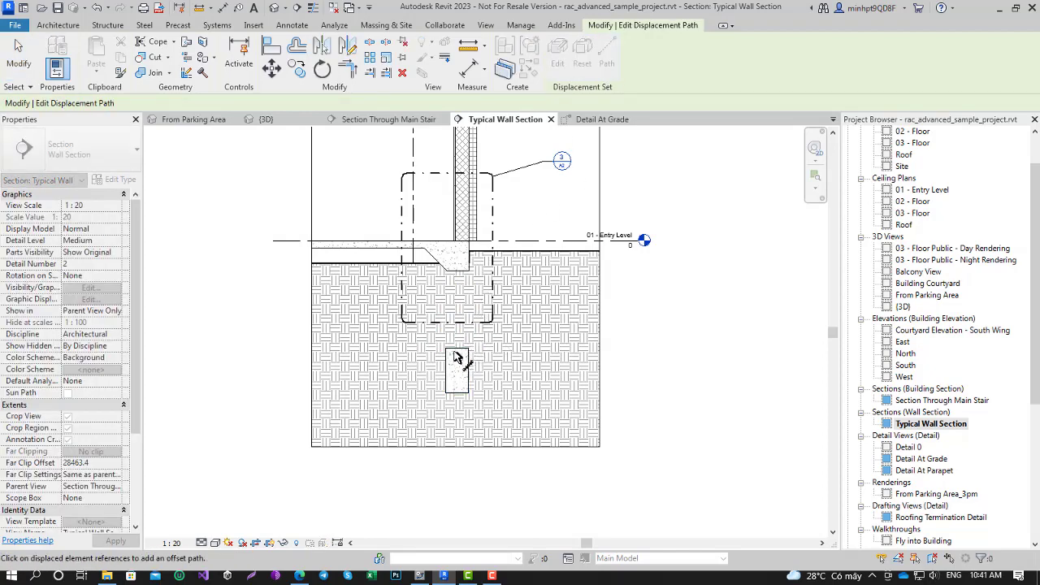
pyautogui.scroll(2, 453, 350)
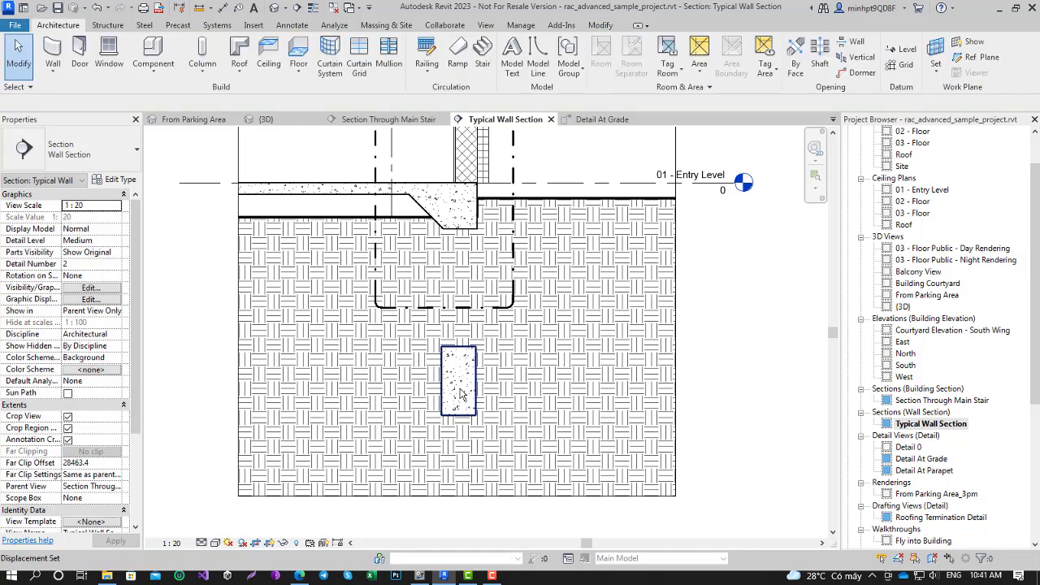
pyautogui.press('Escape')
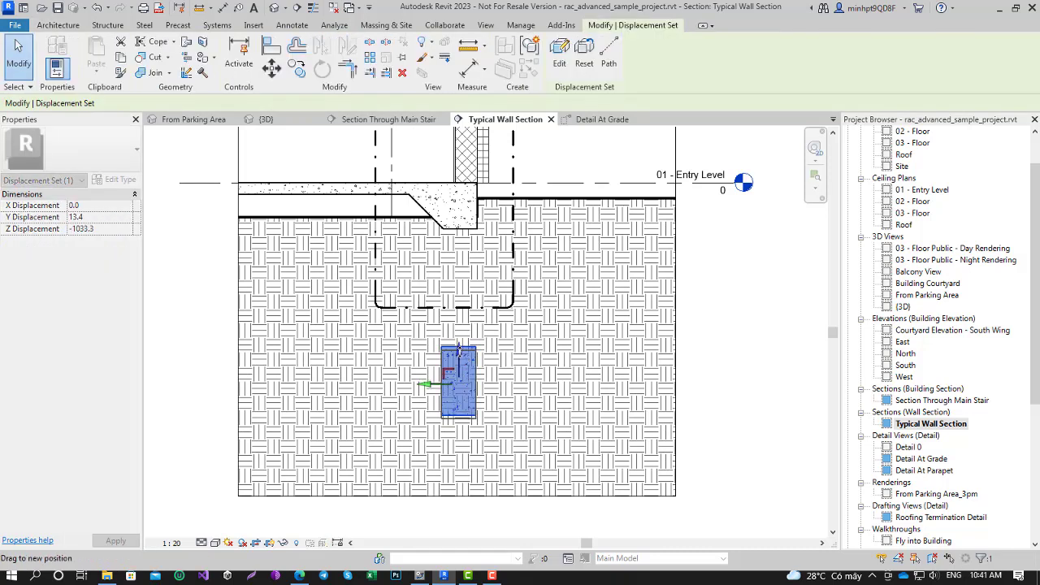
pyautogui.moveTo(437, 386); pyautogui.dragTo(429, 390)
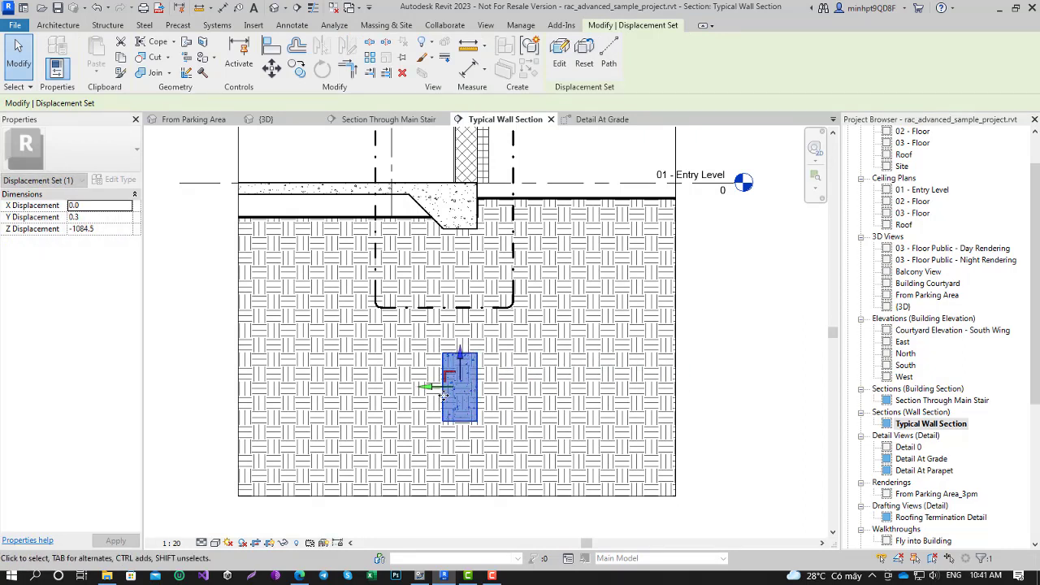
pyautogui.moveTo(459, 367); pyautogui.dragTo(479, 165)
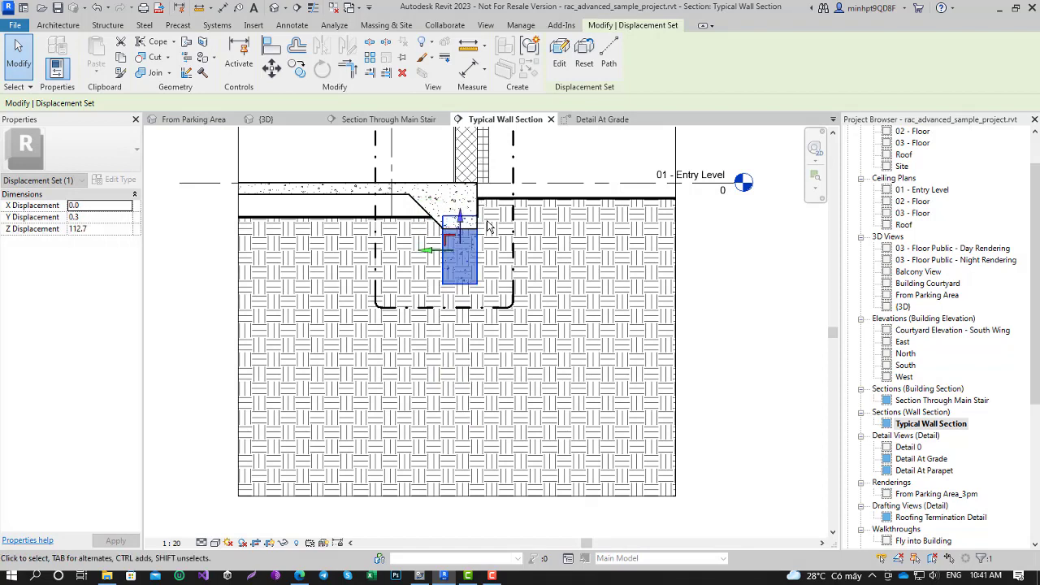
pyautogui.moveTo(479, 170); pyautogui.dragTo(482, 253, button='middle')
pyautogui.moveTo(461, 321); pyautogui.dragTo(455, 416)
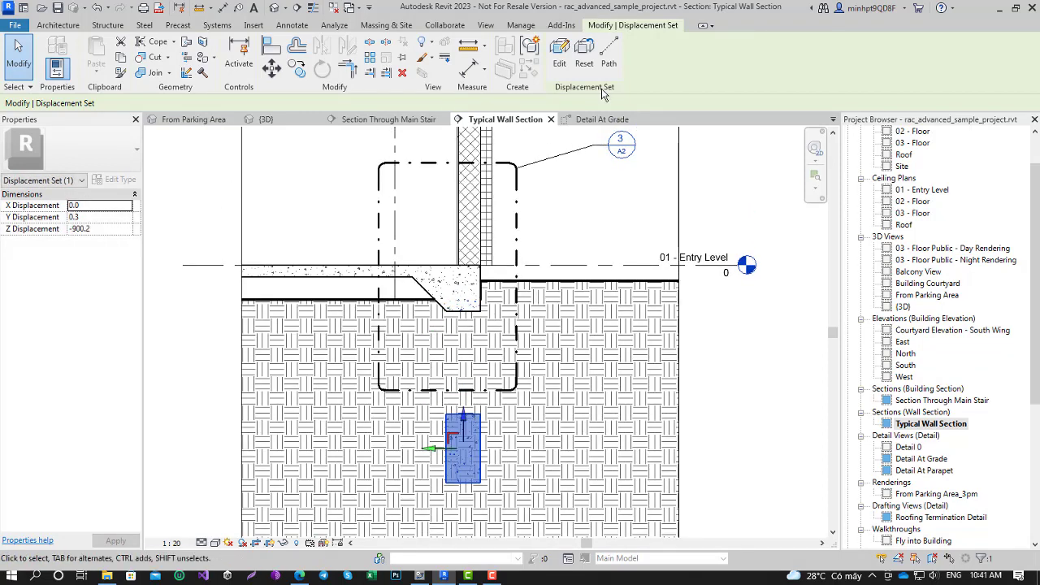
pyautogui.click(608, 63)
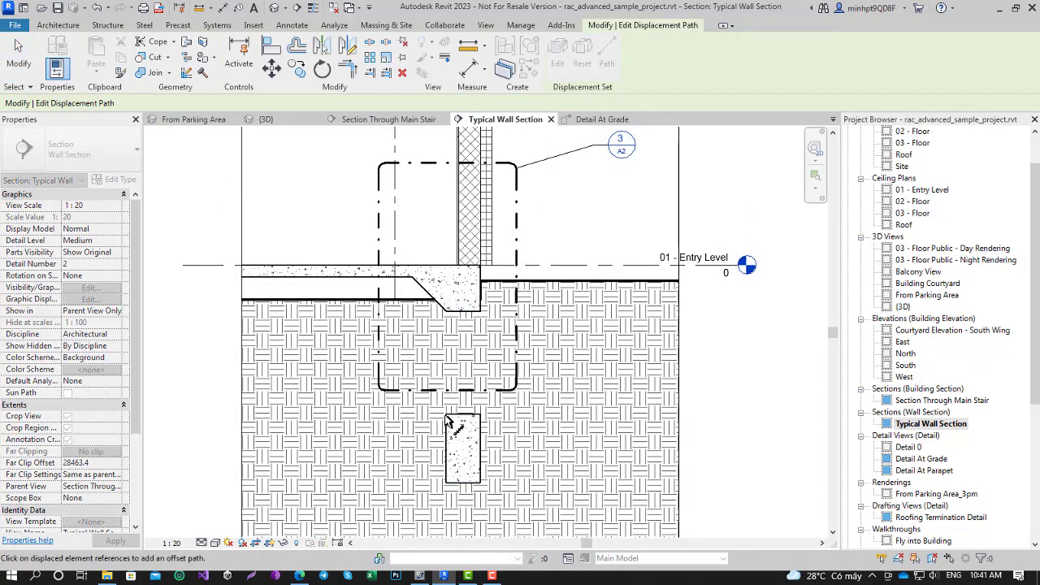
# Move the displaced beam block to Y 833.8, Z 1257.1, above the slab beside the wall
pyautogui.scroll(3, 449, 422)
pyautogui.scroll(1, 447, 410)
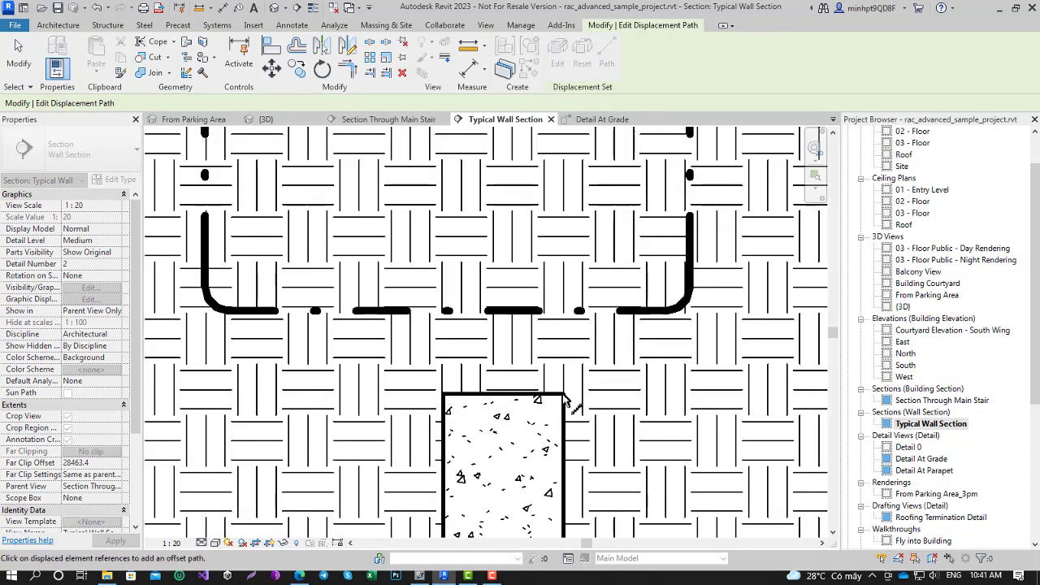
pyautogui.scroll(-3, 473, 392)
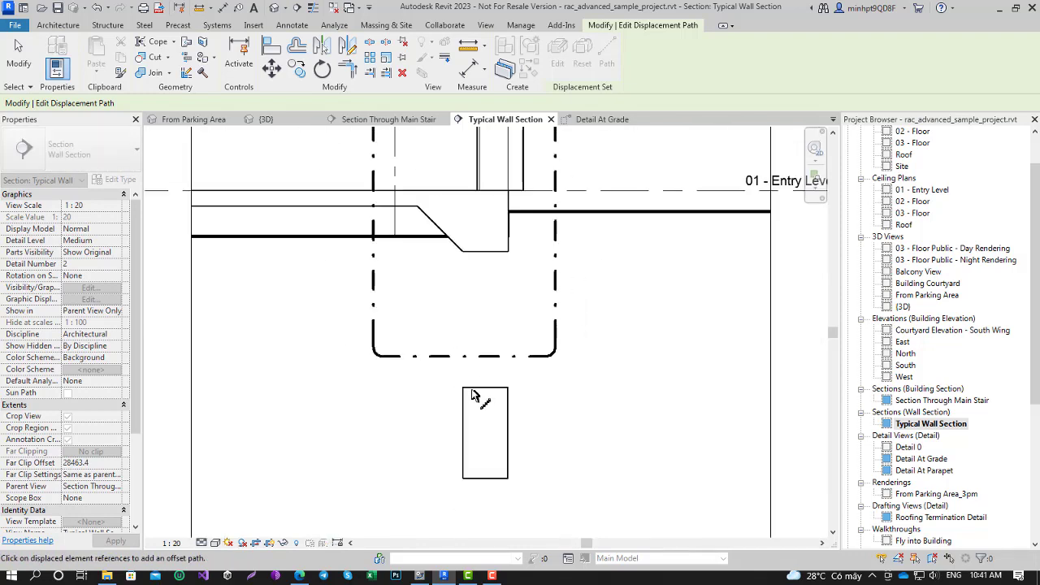
pyautogui.press('Escape')
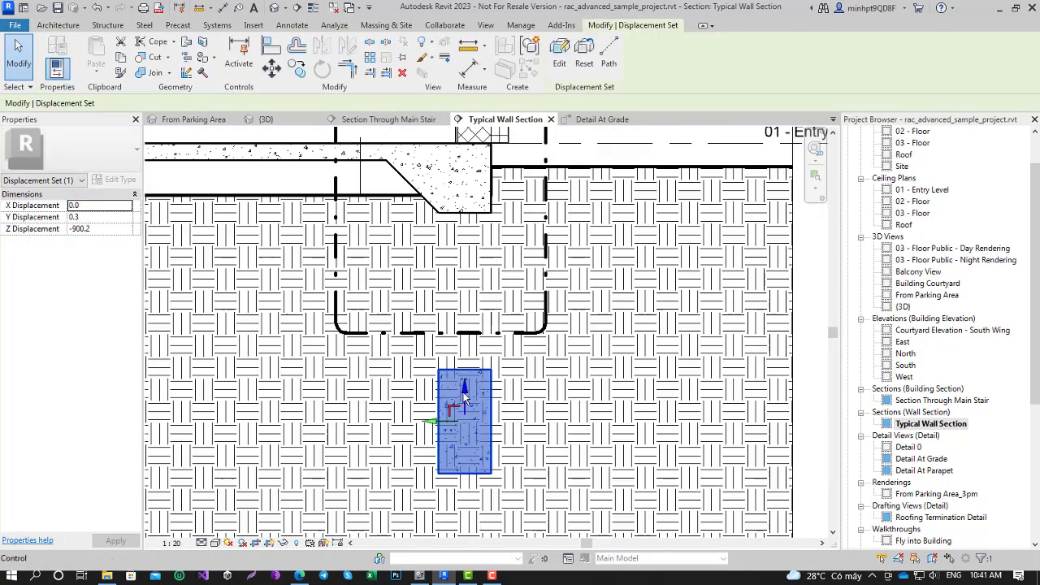
pyautogui.moveTo(464, 396); pyautogui.dragTo(465, 276)
pyautogui.moveTo(464, 302); pyautogui.dragTo(465, 489, button='middle')
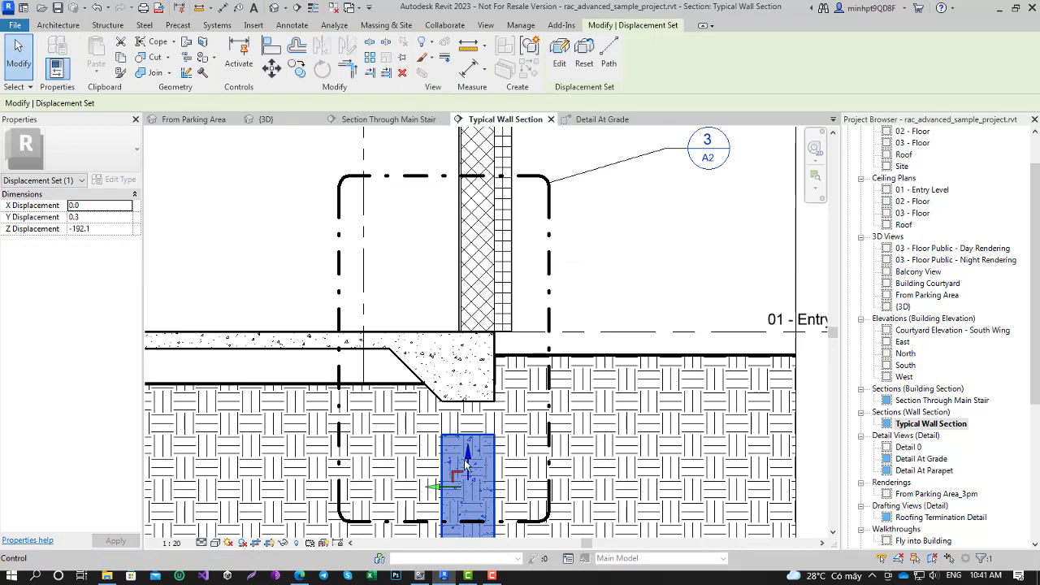
pyautogui.moveTo(467, 465); pyautogui.dragTo(223, 236)
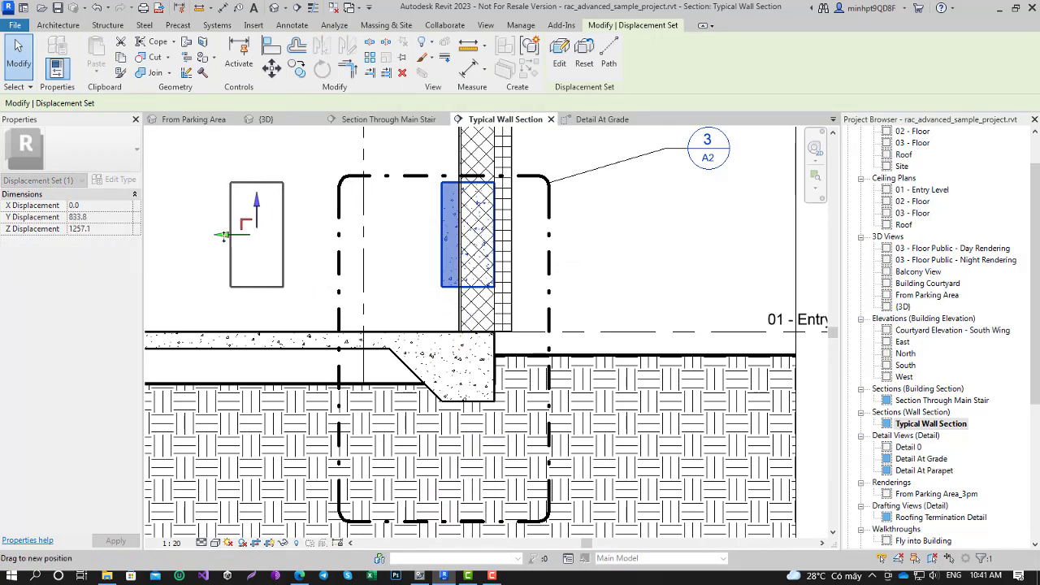
pyautogui.scroll(-3, 345, 268)
pyautogui.press('Escape')
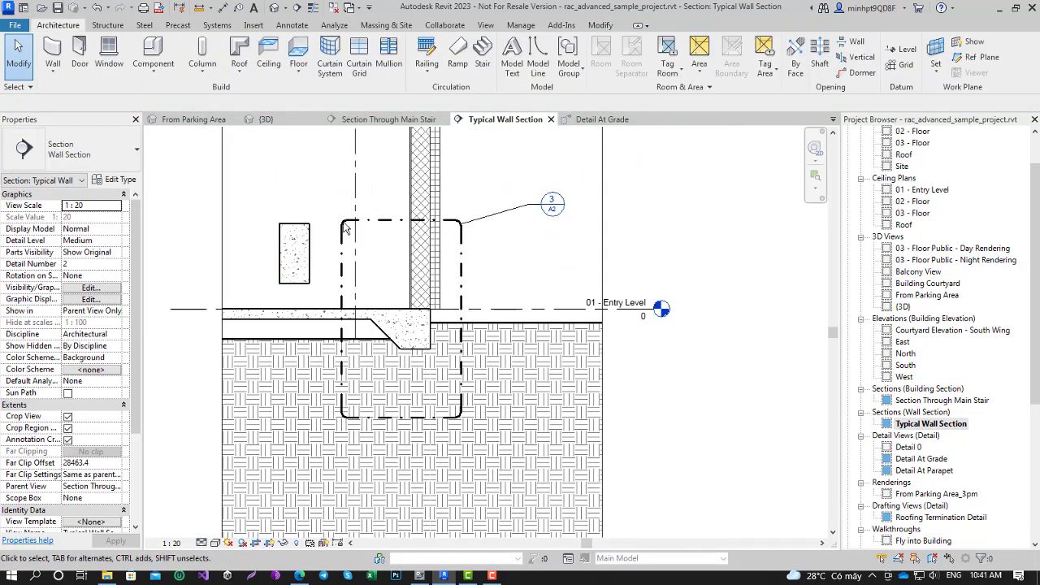
pyautogui.click(294, 252)
pyautogui.click(607, 61)
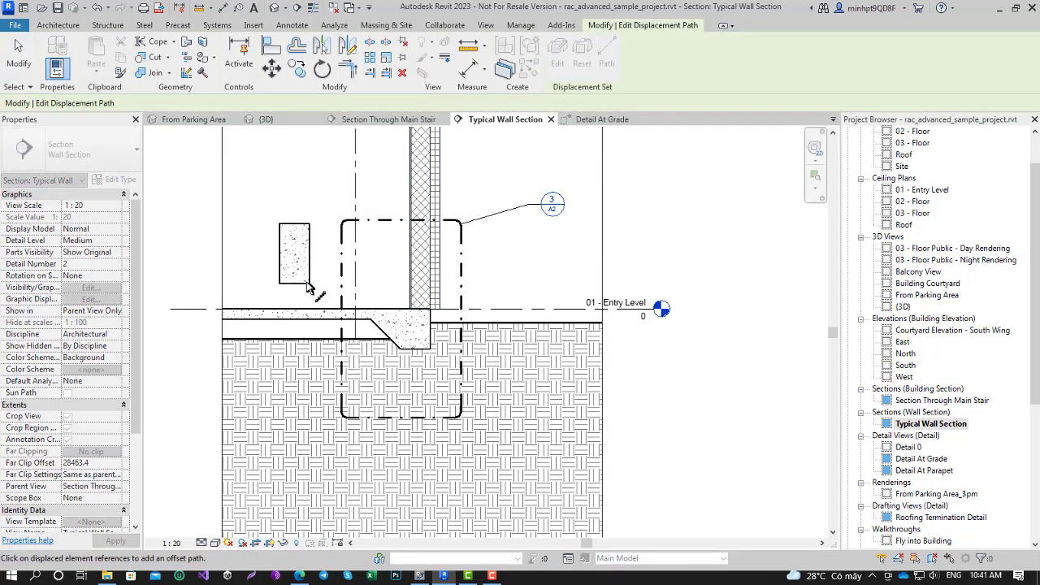
pyautogui.scroll(5, 307, 291)
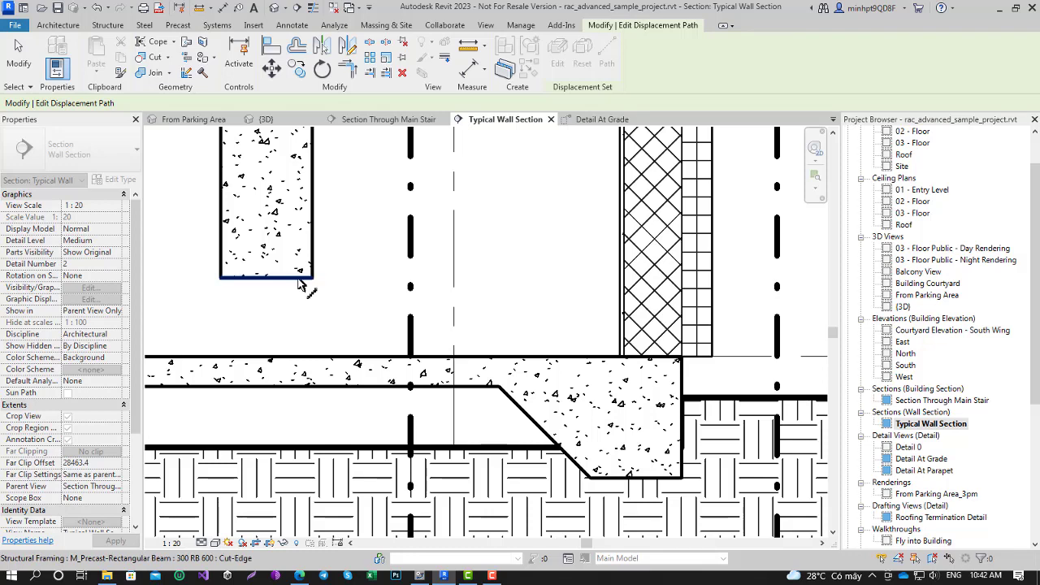
pyautogui.moveTo(272, 280); pyautogui.dragTo(264, 410, button='middle')
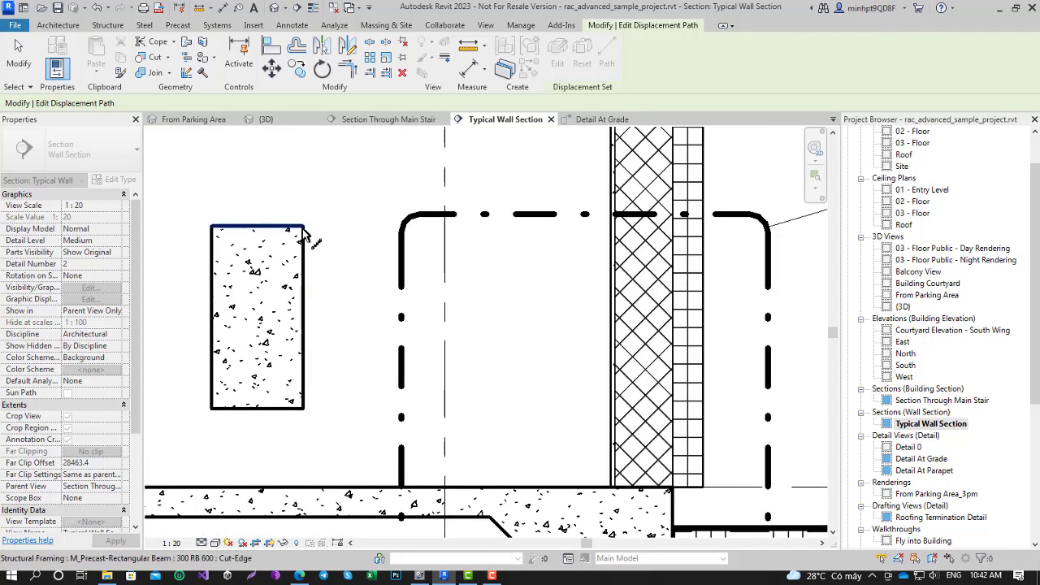
pyautogui.press('Escape')
pyautogui.scroll(-3, 321, 264)
pyautogui.click(305, 260)
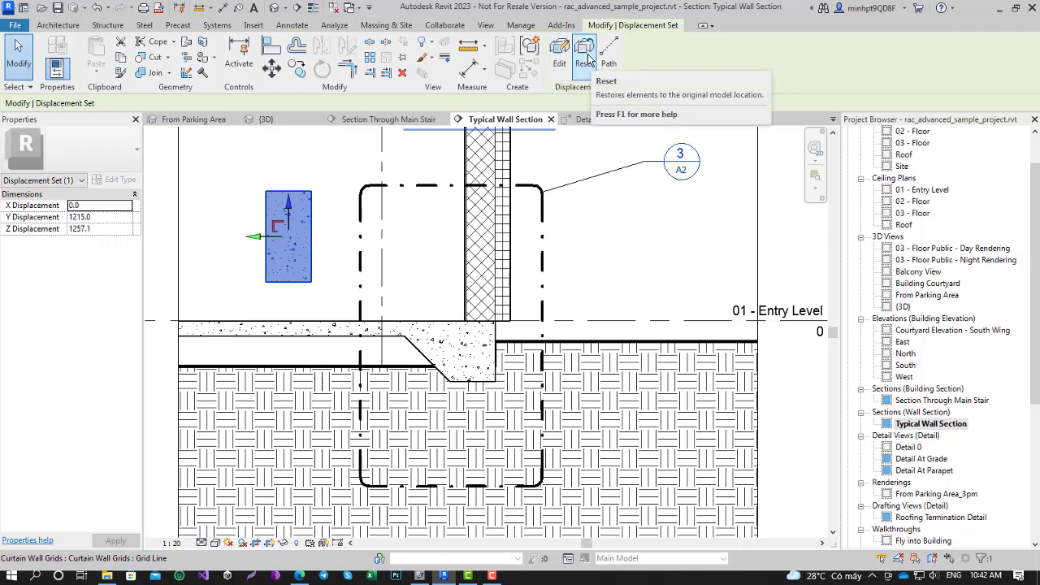
pyautogui.click(608, 63)
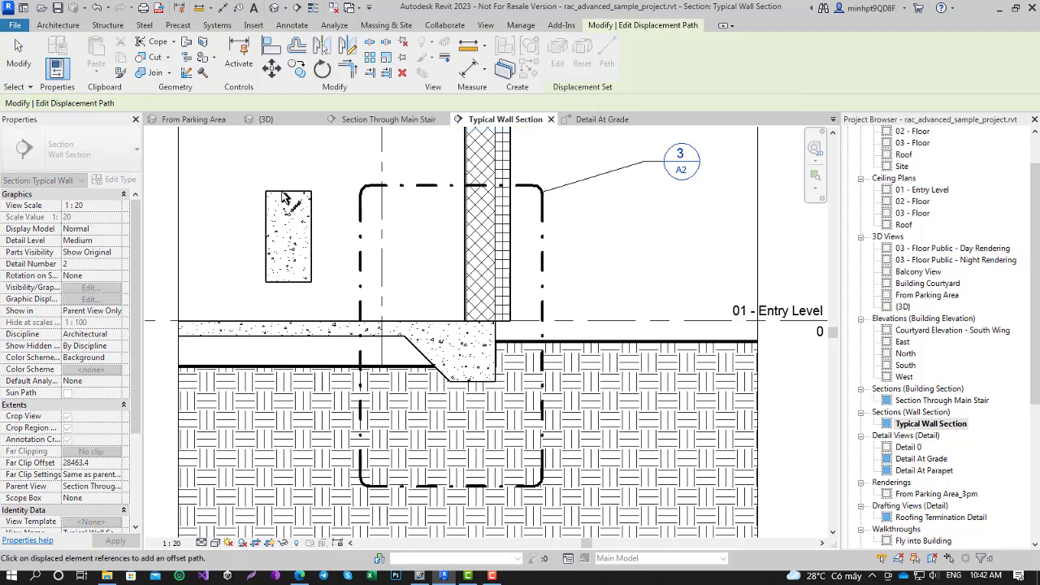
# Exit displacement path editing and open the 02 - Floor plan
pyautogui.press('Escape')
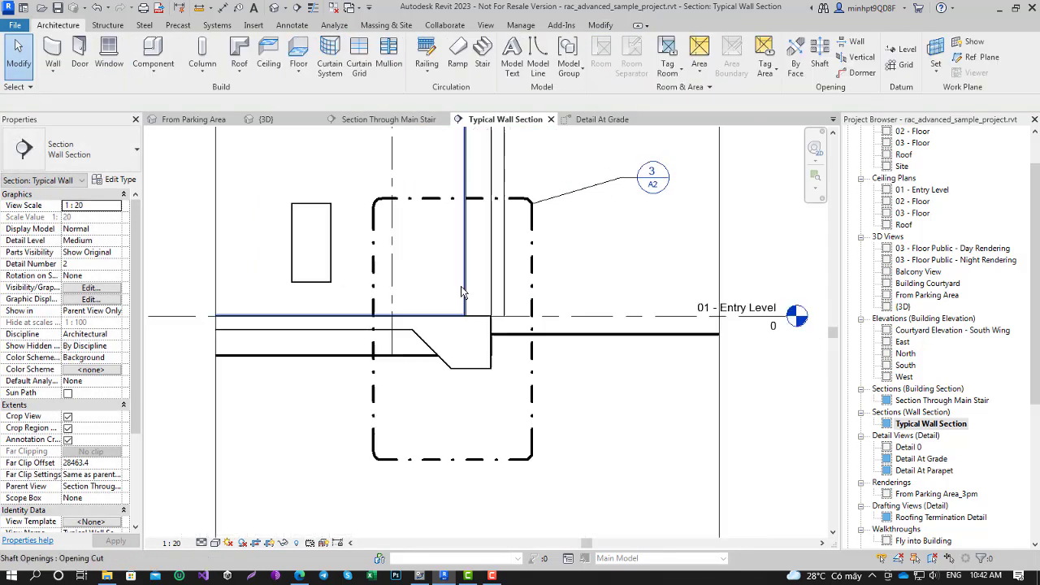
pyautogui.scroll(-1, 493, 321)
pyautogui.scroll(-1, 493, 321)
pyautogui.scroll(-1, 493, 321)
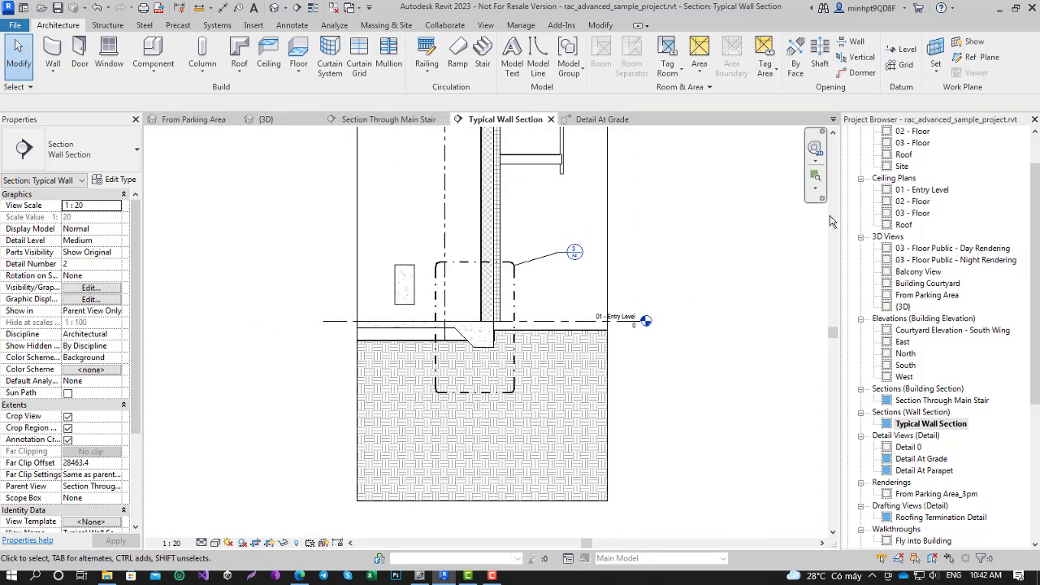
pyautogui.scroll(2, 919, 189)
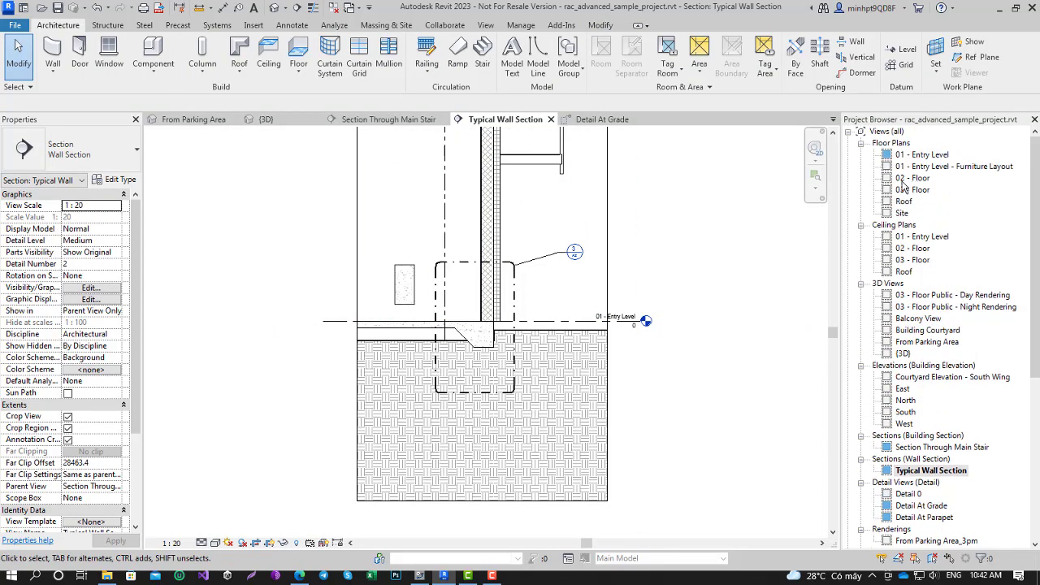
pyautogui.click(904, 179)
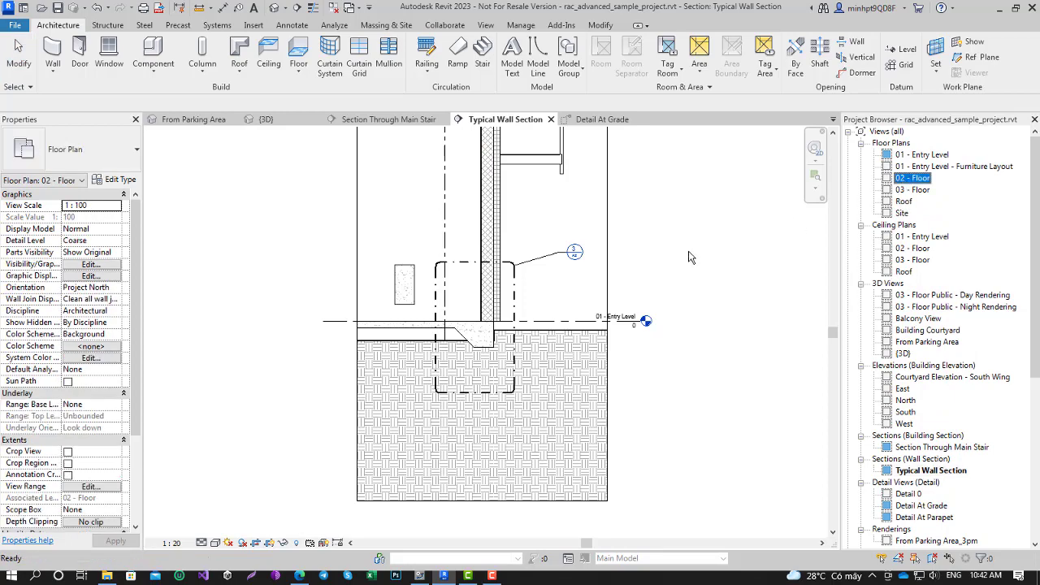
# Frame the Cafeteria, Copy/Print, Administration and Office 230 rooms in the plan
pyautogui.scroll(4, 480, 304)
pyautogui.scroll(4, 406, 292)
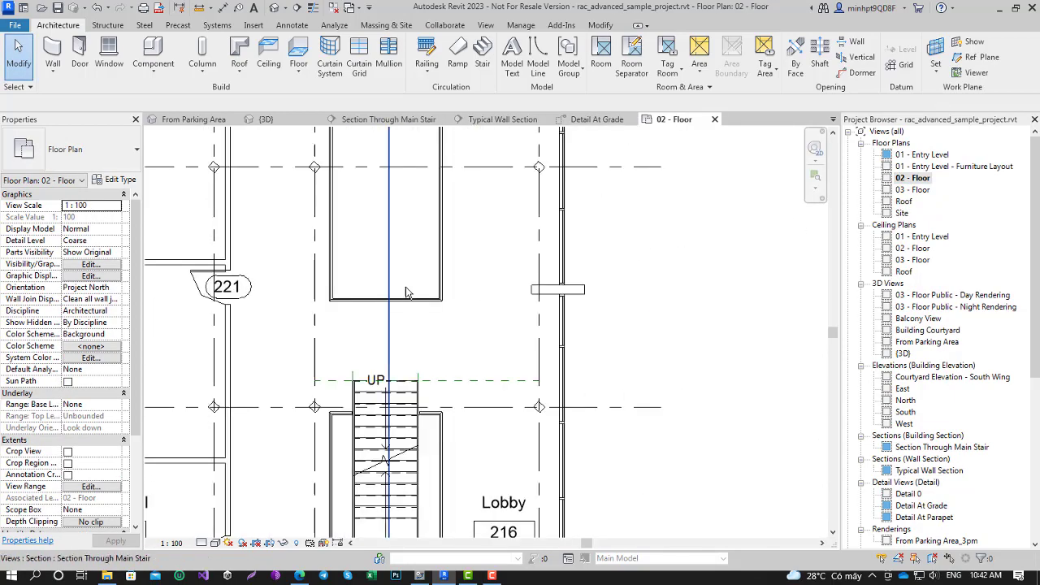
pyautogui.scroll(-3, 406, 293)
pyautogui.moveTo(455, 268); pyautogui.dragTo(523, 487, button='middle')
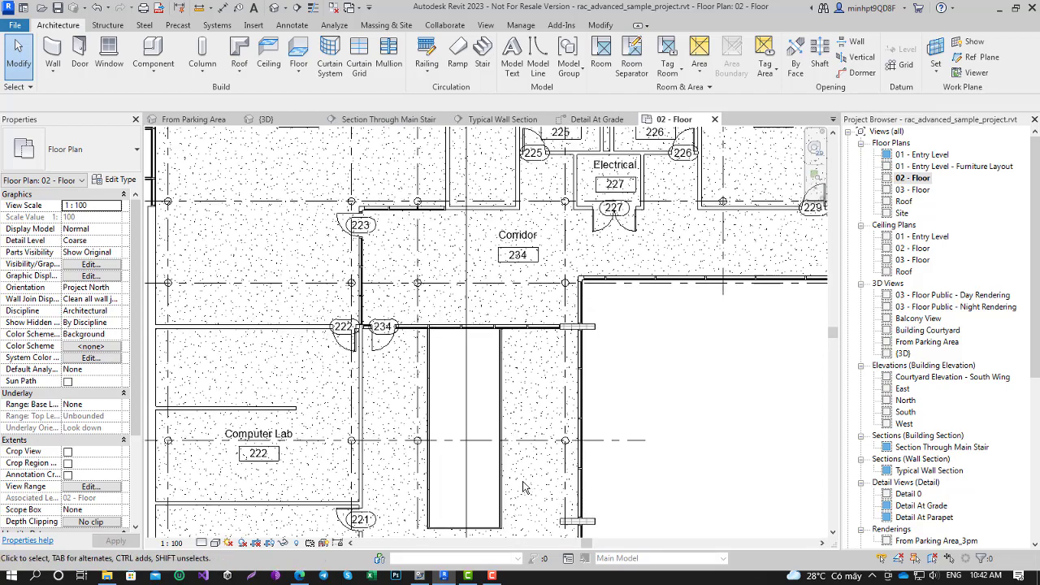
pyautogui.scroll(-5, 523, 487)
pyautogui.scroll(5, 613, 248)
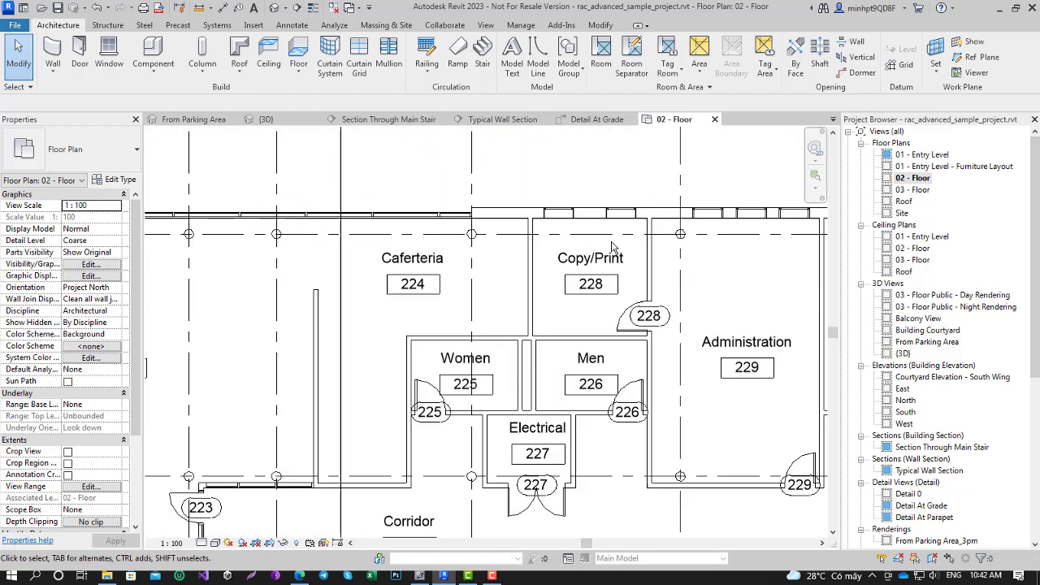
pyautogui.moveTo(615, 213); pyautogui.dragTo(508, 292, button='middle')
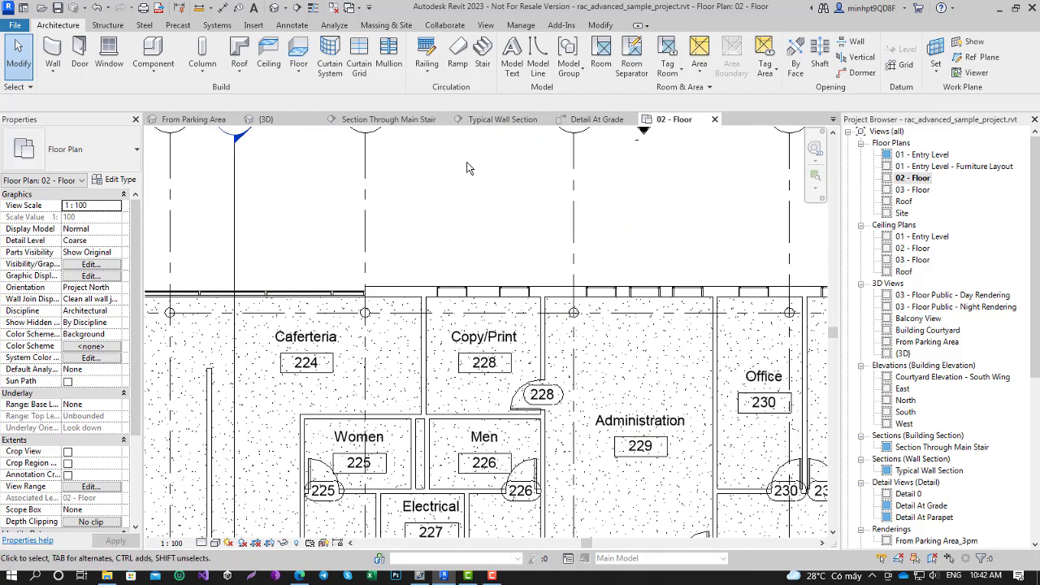
# Cut a new detail section from the exterior wall into Administration and open Detail 1
pyautogui.click(296, 8)
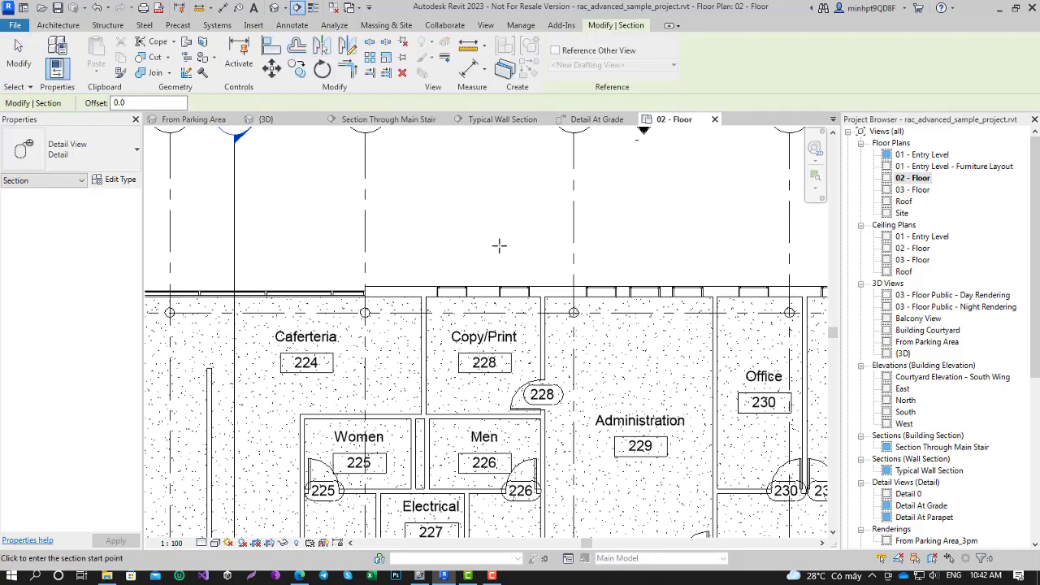
pyautogui.click(602, 253)
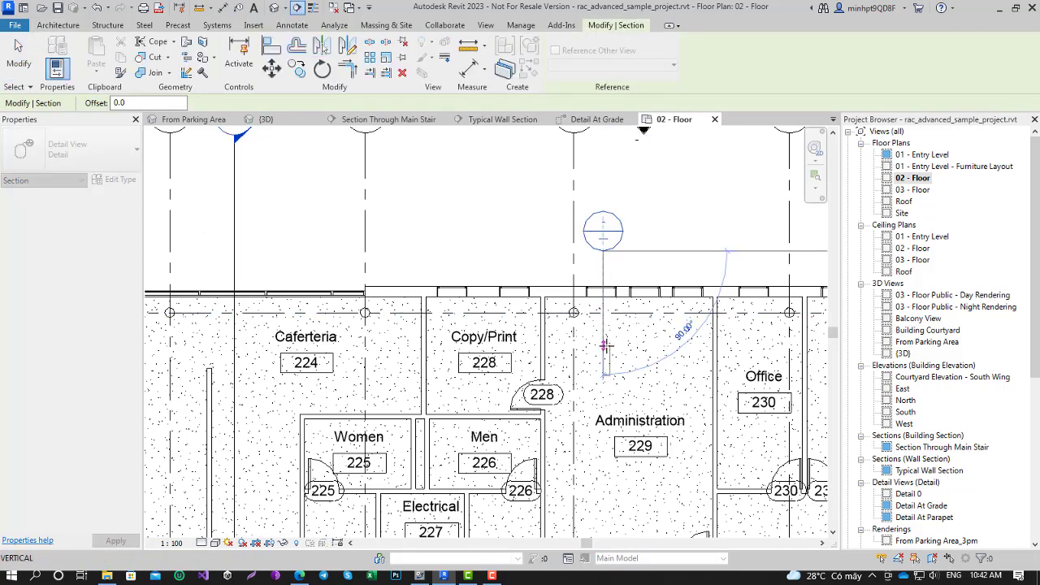
pyautogui.click(638, 349)
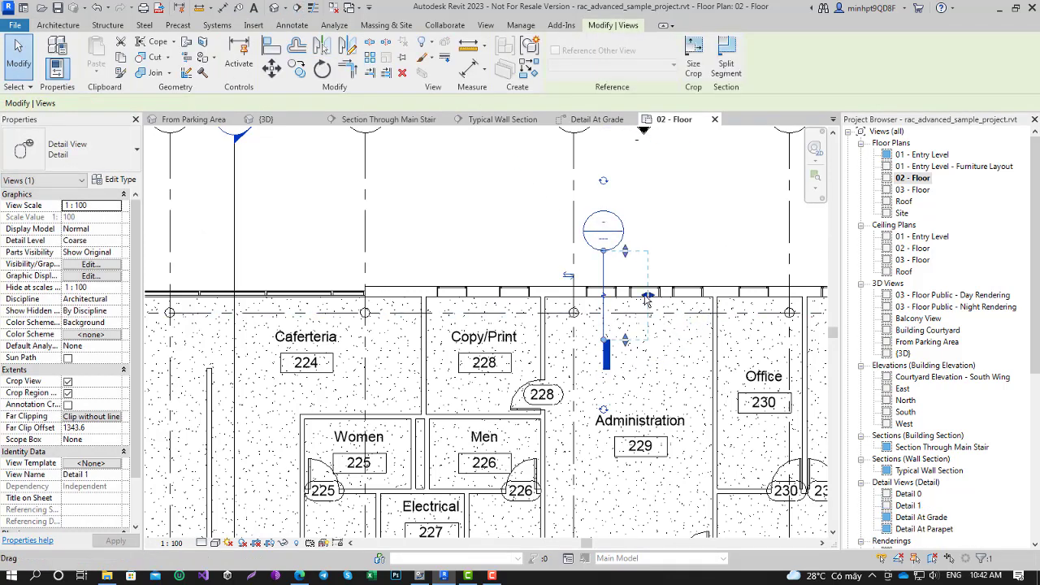
pyautogui.moveTo(646, 299); pyautogui.dragTo(623, 299)
pyautogui.rightClick(603, 268)
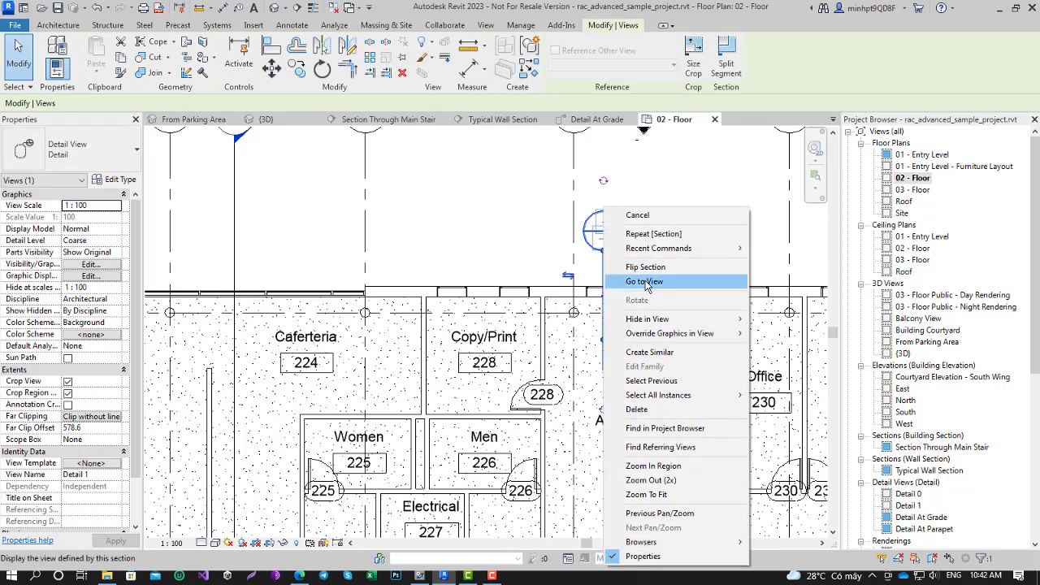
pyautogui.click(644, 282)
# Enlarge Detail 1's crop region downward, upward and to the left
pyautogui.scroll(2, 475, 342)
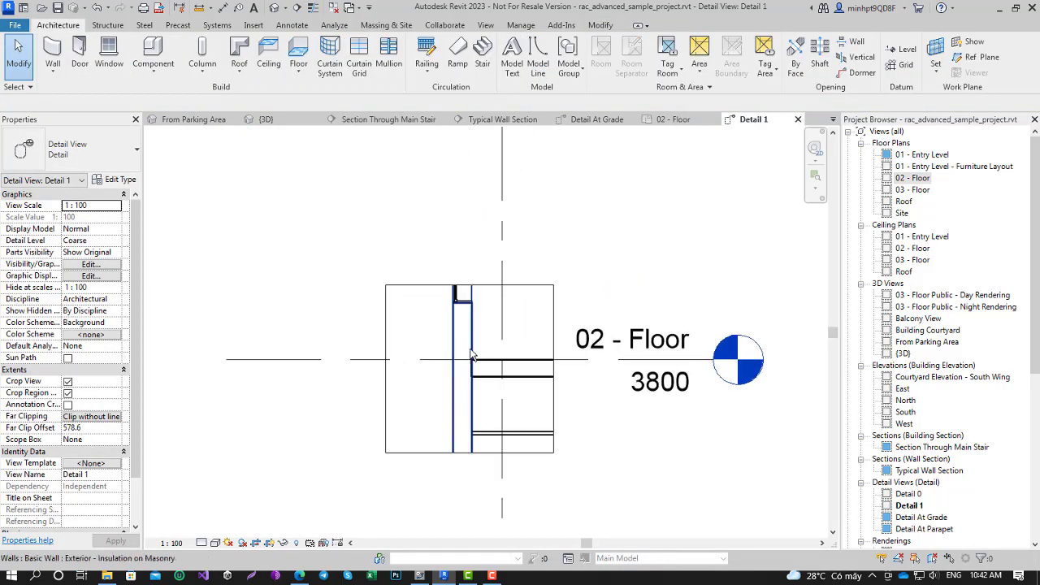
pyautogui.click(489, 470)
pyautogui.moveTo(469, 482); pyautogui.dragTo(469, 516)
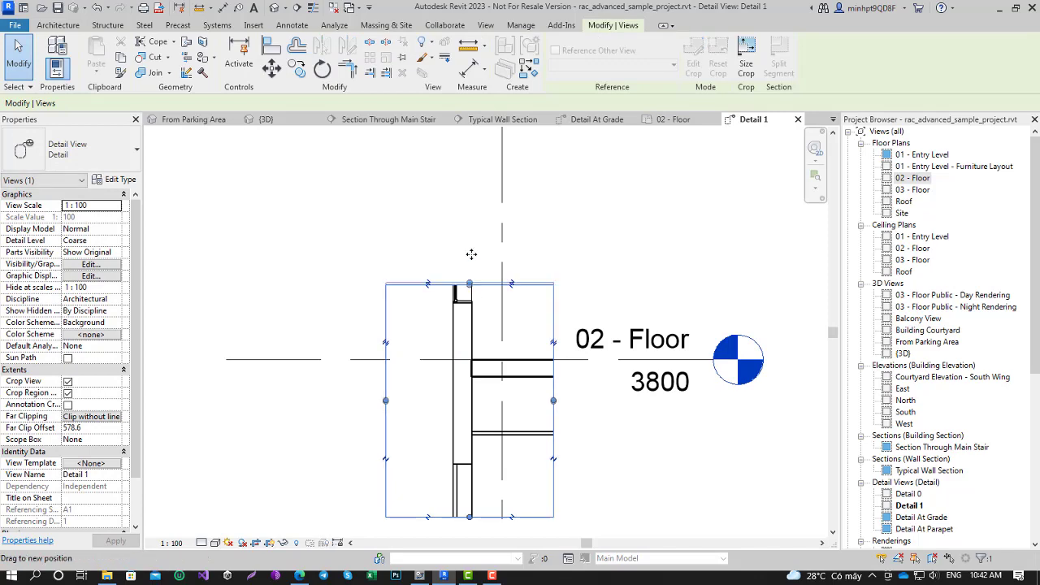
pyautogui.moveTo(469, 284); pyautogui.dragTo(471, 147)
pyautogui.scroll(-1, 475, 237)
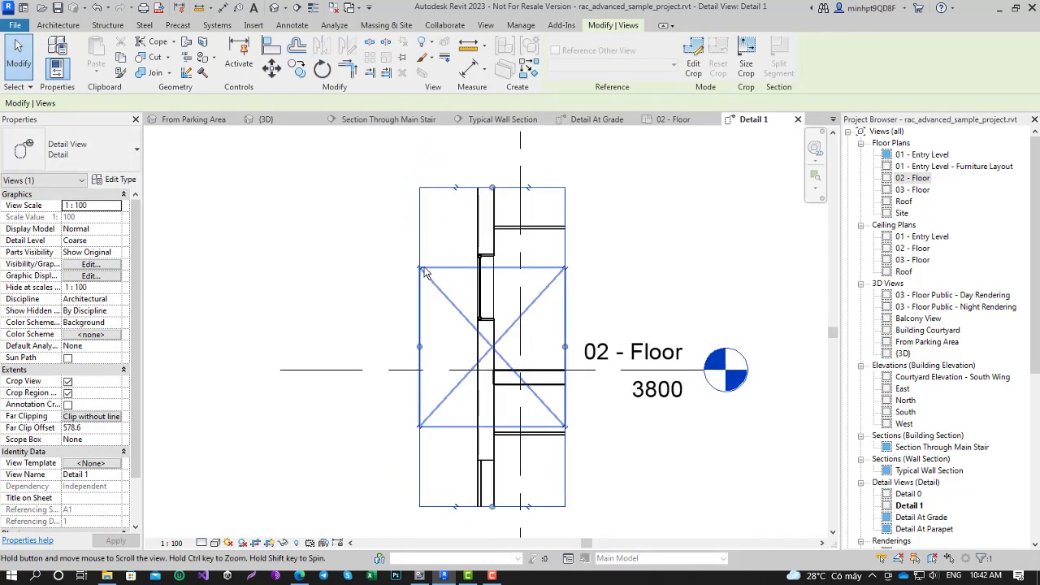
pyautogui.moveTo(475, 243); pyautogui.dragTo(496, 272, button='middle')
pyautogui.moveTo(421, 351); pyautogui.dragTo(342, 350)
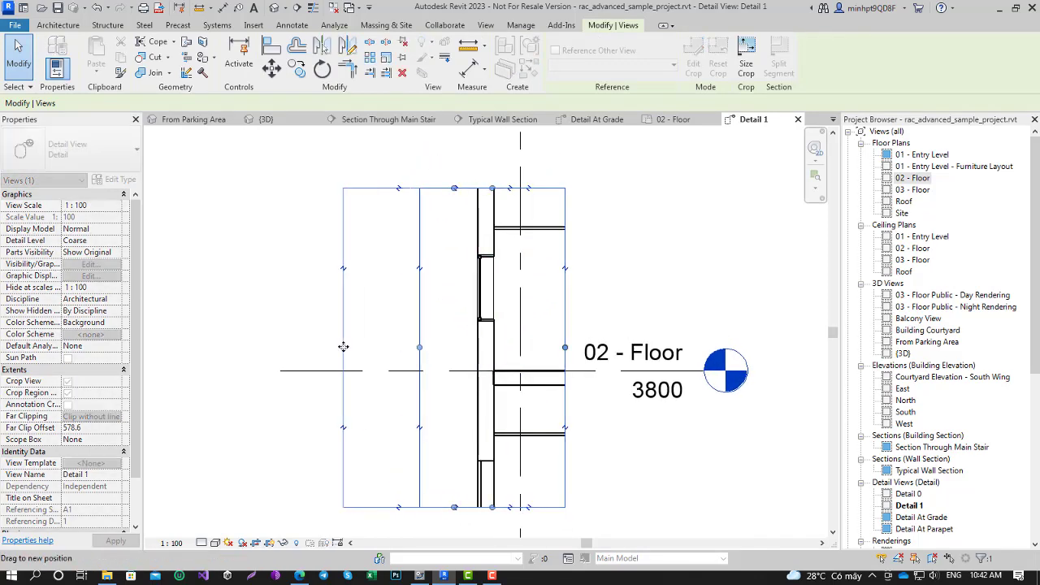
pyautogui.click(626, 281)
# Select the M_Fixed window in the wall
pyautogui.click(486, 280)
pyautogui.click(655, 259)
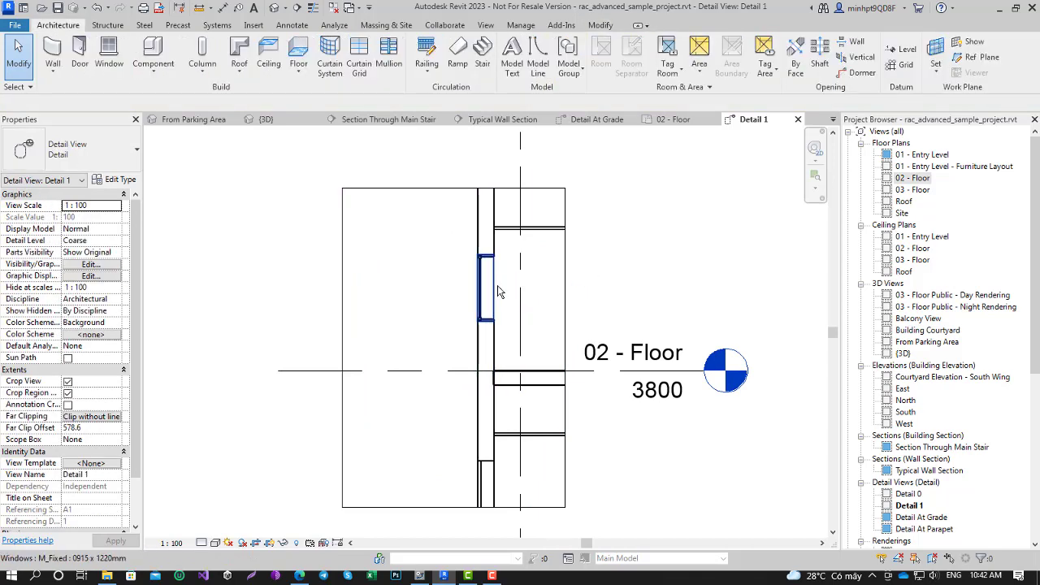
pyautogui.click(499, 292)
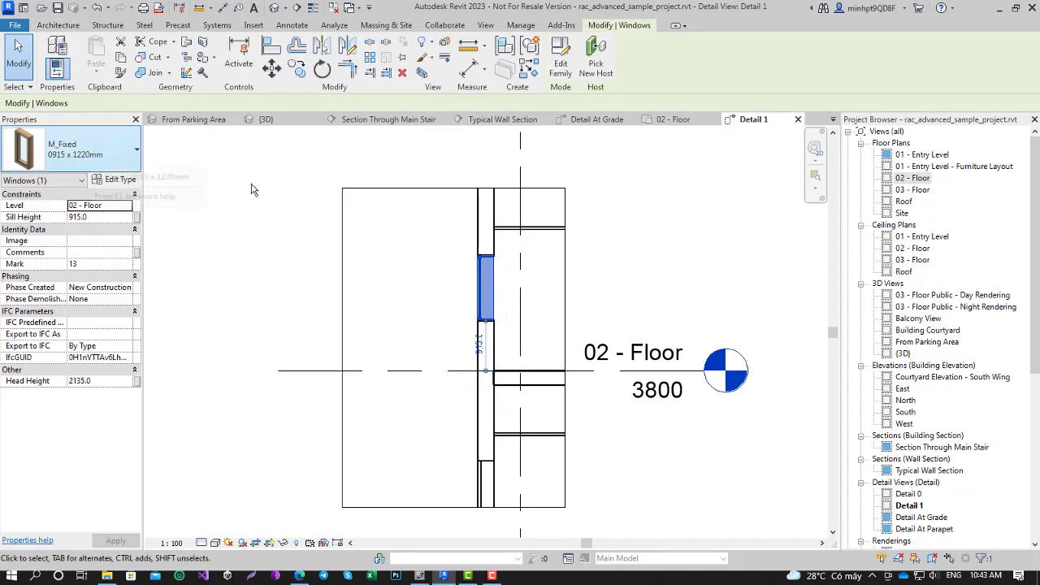
# Displace a copy of the window left of the wall, linked by dashed path lines
pyautogui.click(449, 46)
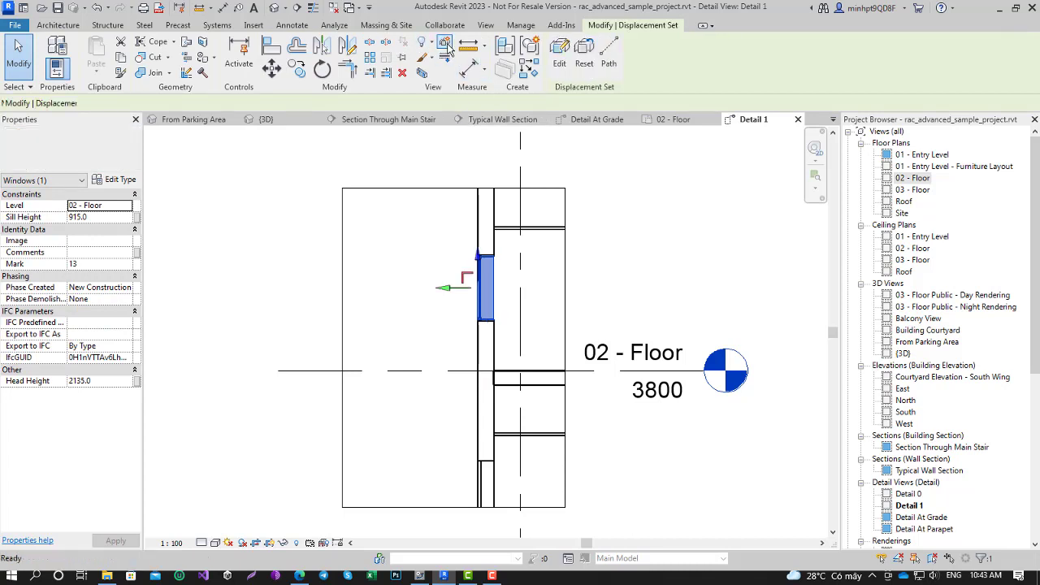
pyautogui.moveTo(442, 290); pyautogui.dragTo(370, 286)
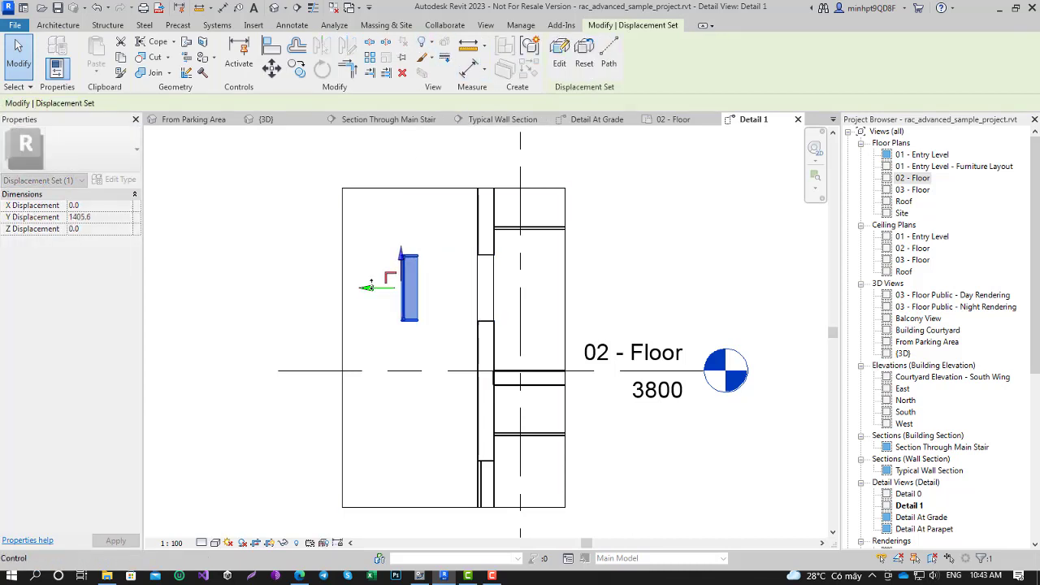
pyautogui.click(608, 55)
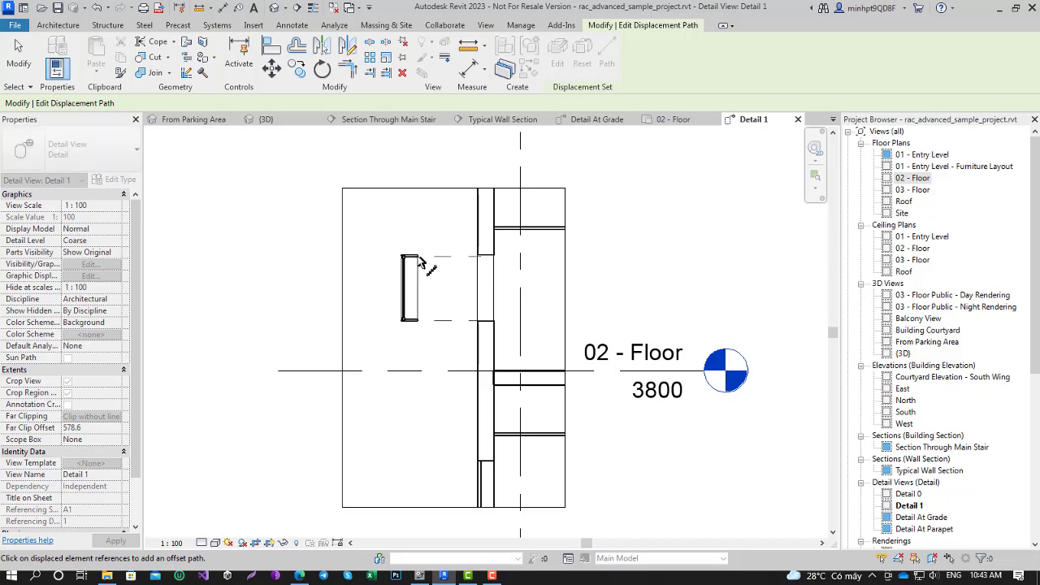
pyautogui.scroll(2, 410, 258)
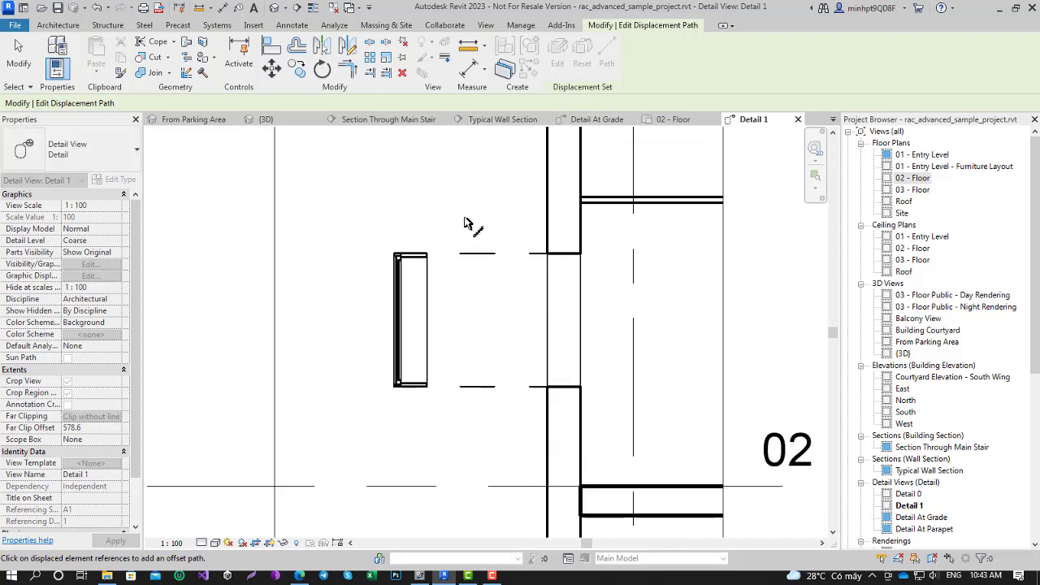
pyautogui.press('Escape')
pyautogui.click(409, 260)
pyautogui.press('Escape')
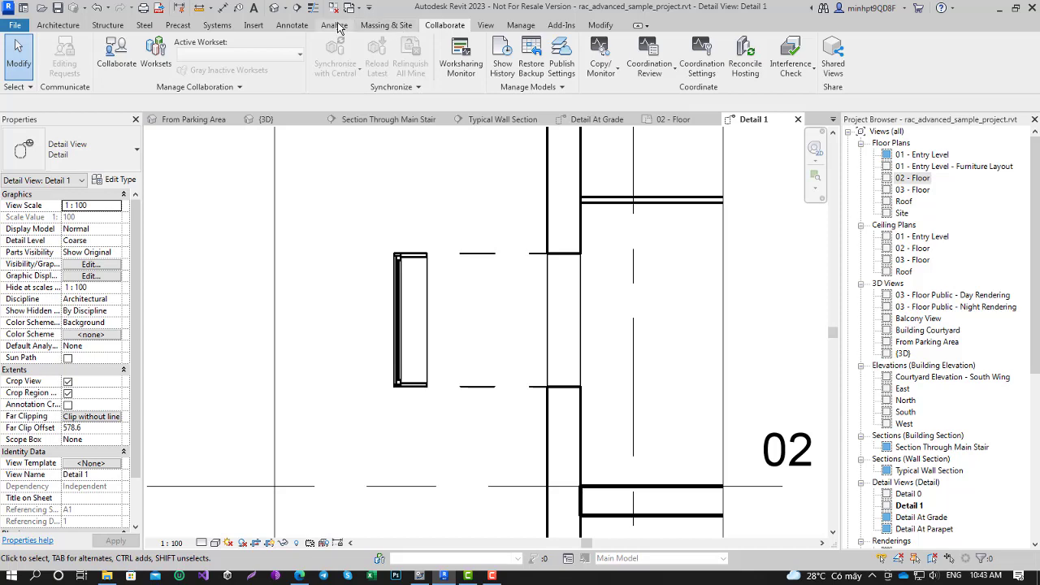
# Tag the displaced window in Detail 1 with window tag 15
pyautogui.click(293, 25)
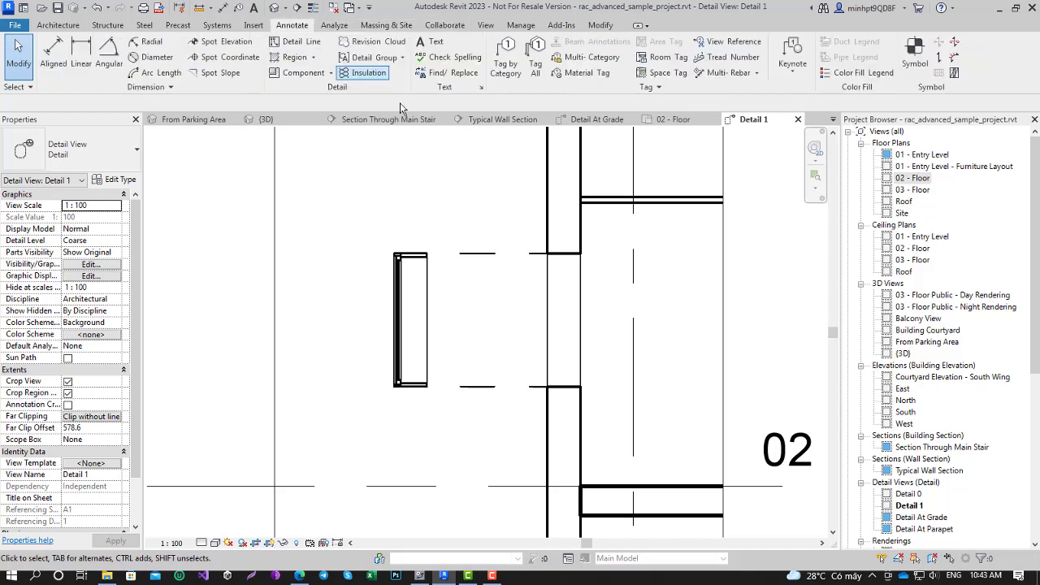
pyautogui.click(515, 69)
pyautogui.click(410, 285)
pyautogui.scroll(-1, 409, 283)
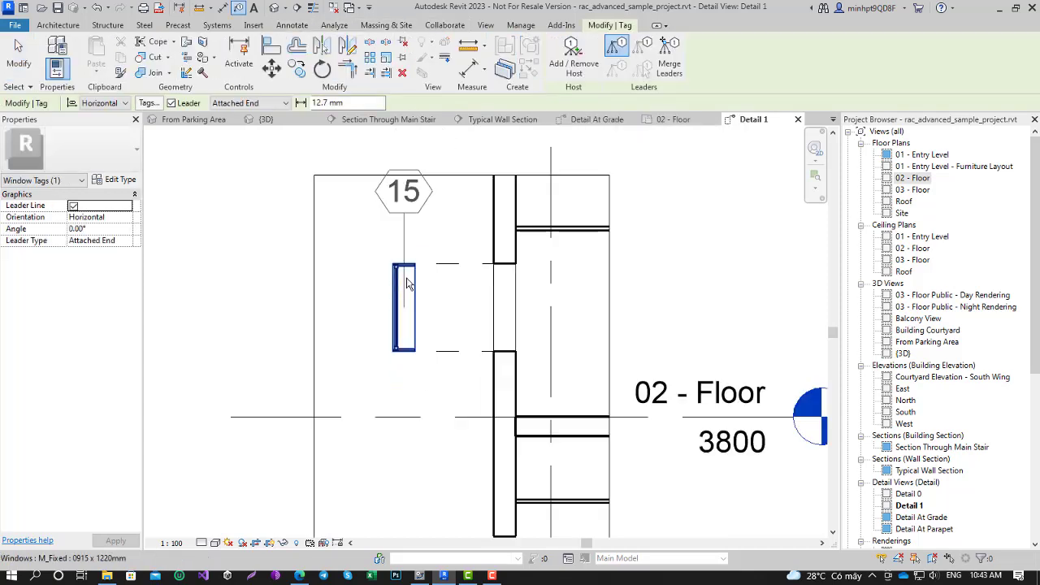
pyautogui.click(407, 283)
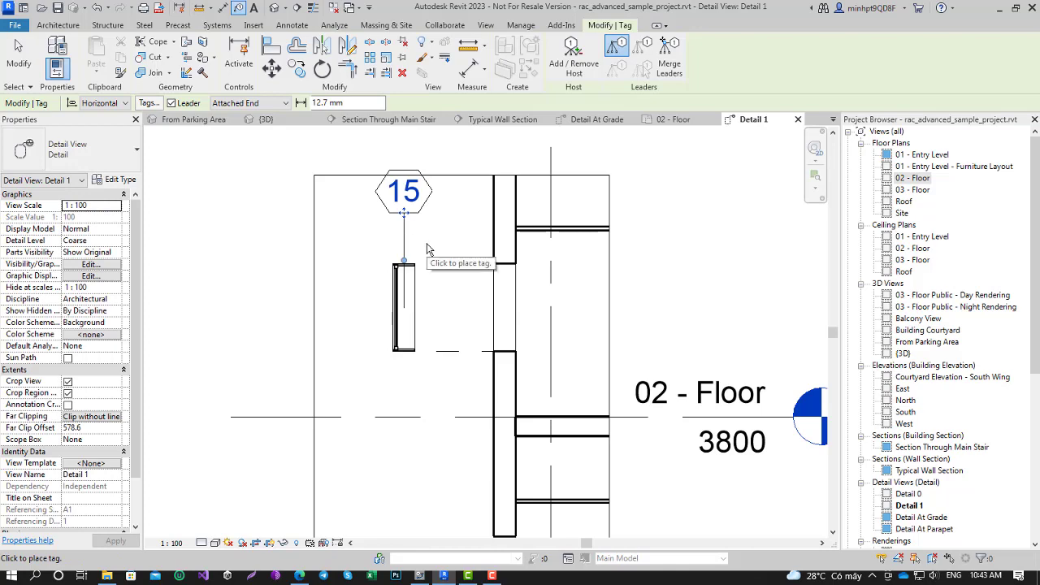
# Switch to Typical Wall Section and dismiss the No Tag Loaded prompt for the beam
pyautogui.click(677, 120)
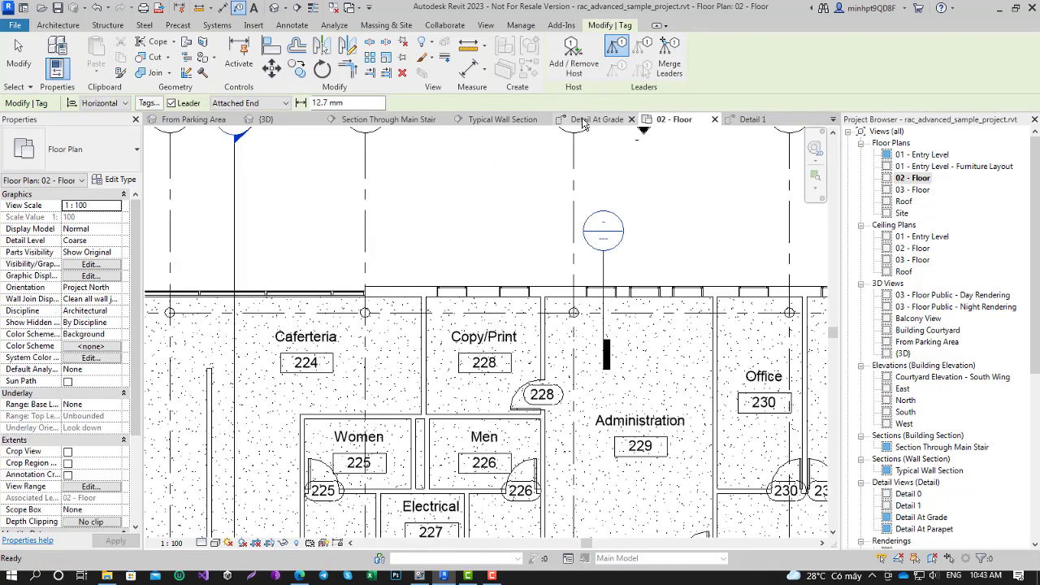
pyautogui.click(597, 119)
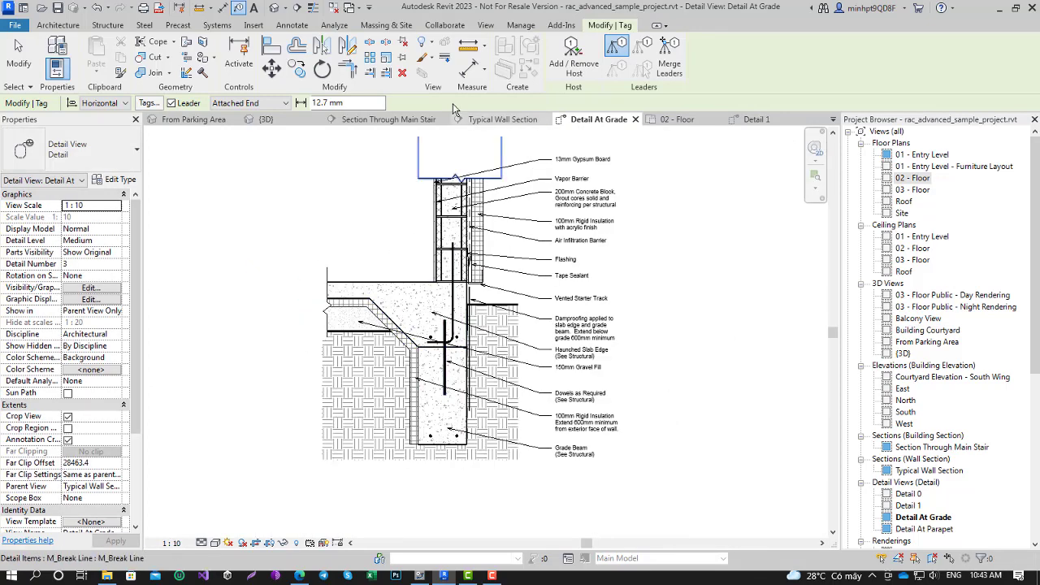
pyautogui.click(504, 121)
pyautogui.click(414, 289)
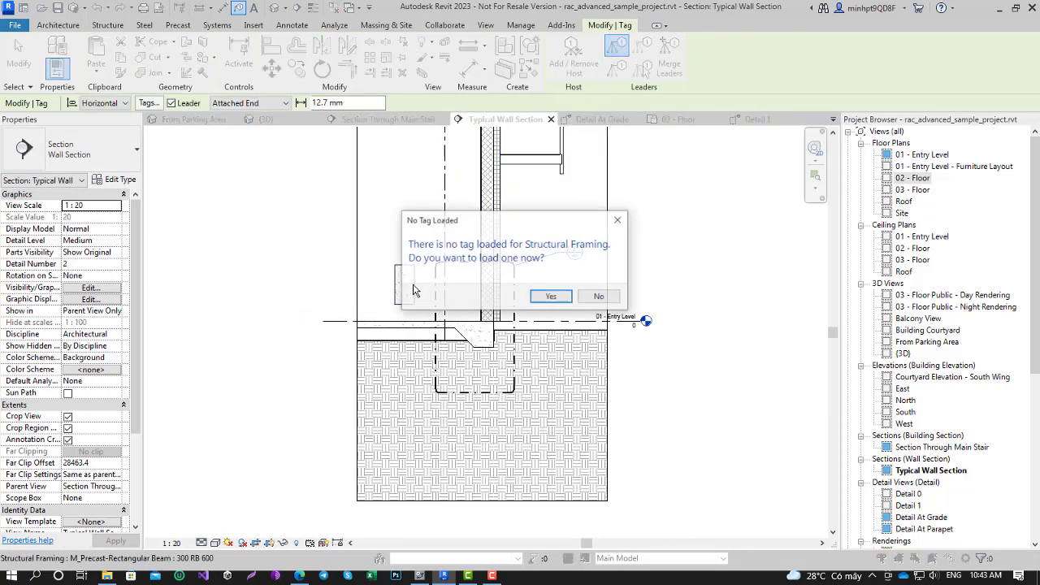
pyautogui.click(618, 219)
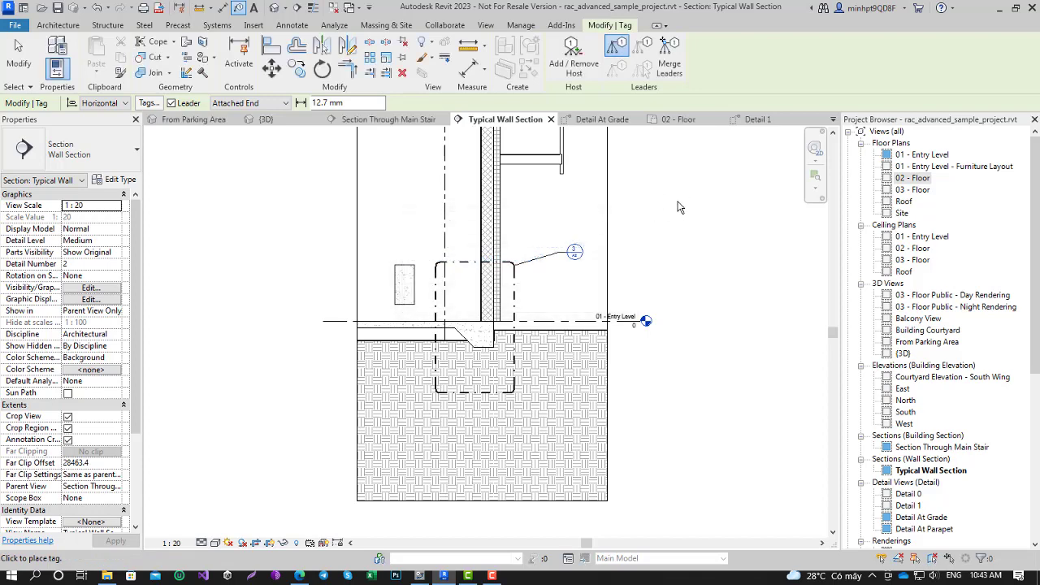
pyautogui.press('Escape')
# Reset the beam's displacement, then displace it below the footing with path lines
pyautogui.click(408, 285)
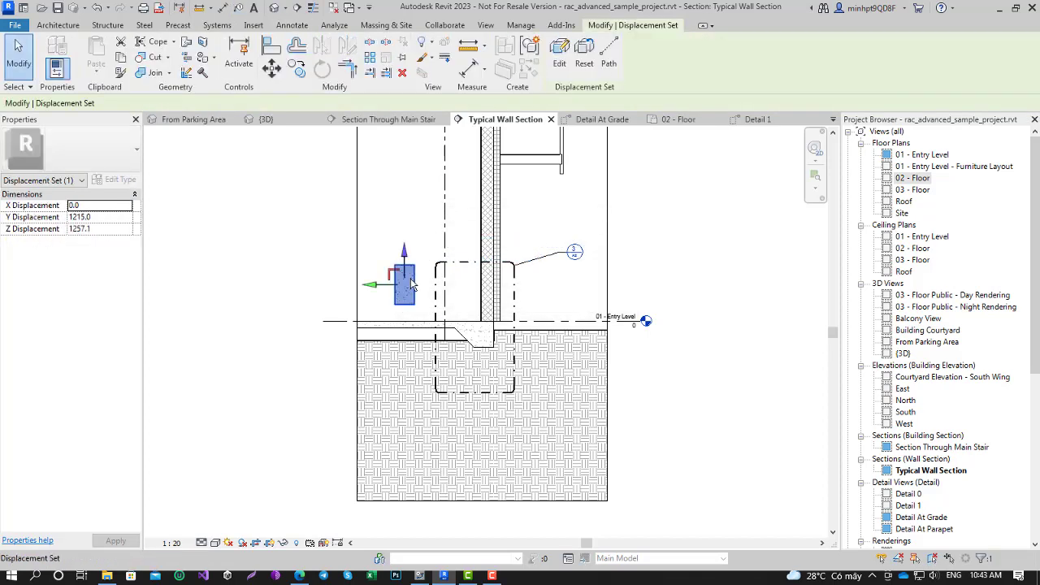
pyautogui.click(569, 61)
pyautogui.click(485, 362)
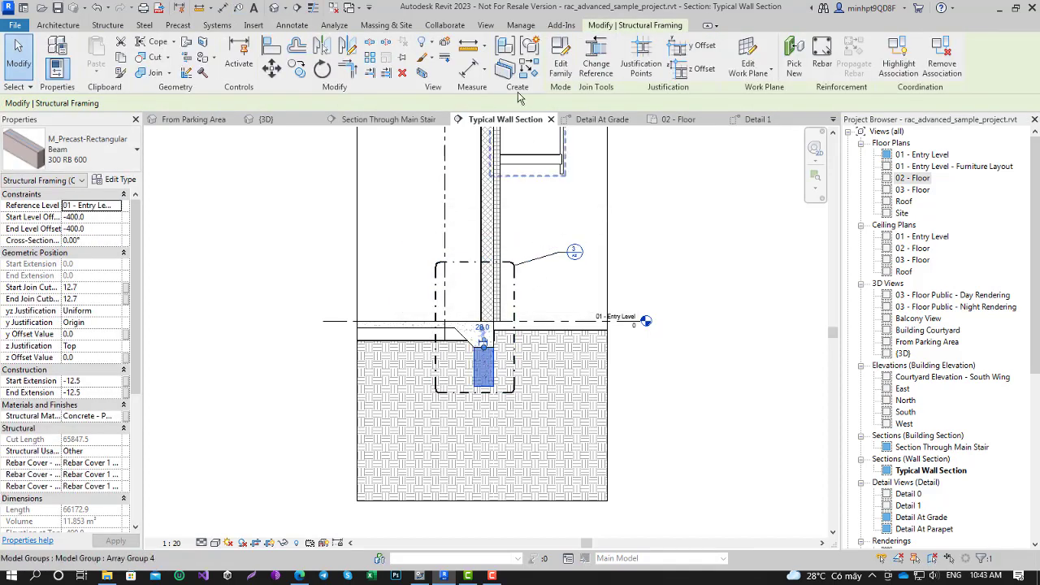
pyautogui.click(445, 47)
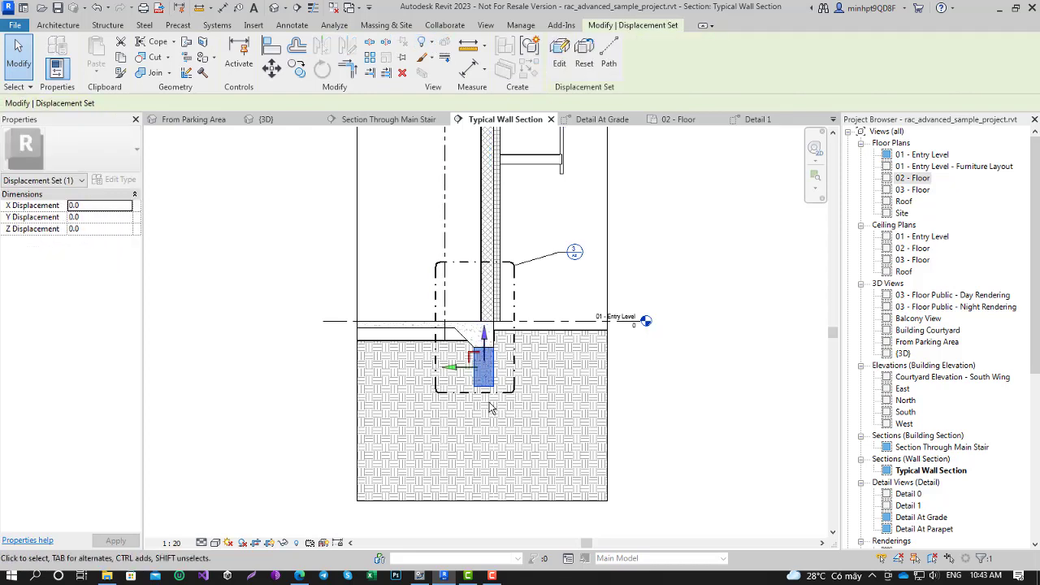
pyautogui.moveTo(484, 333); pyautogui.dragTo(485, 461)
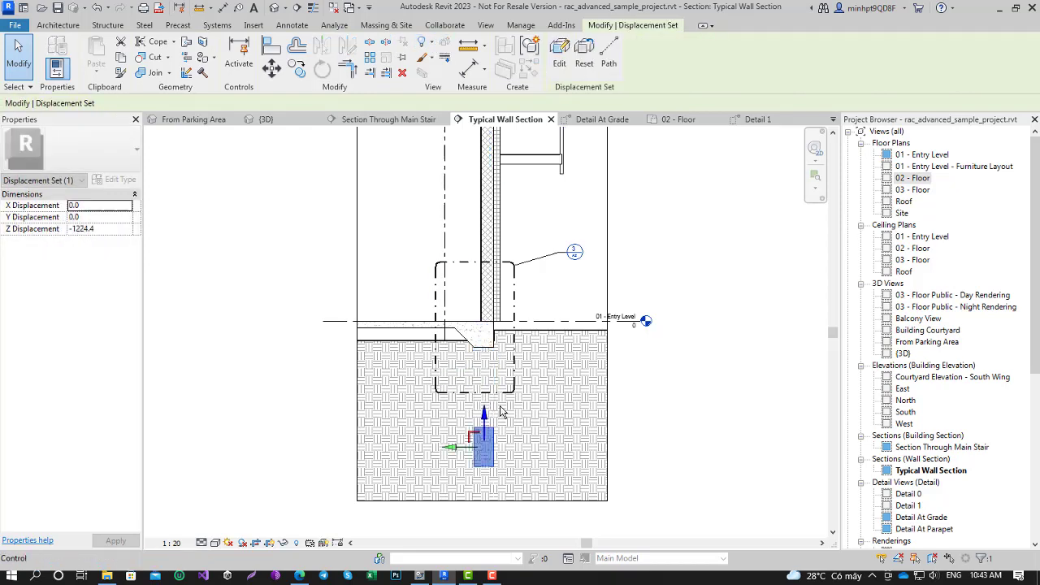
pyautogui.click(608, 64)
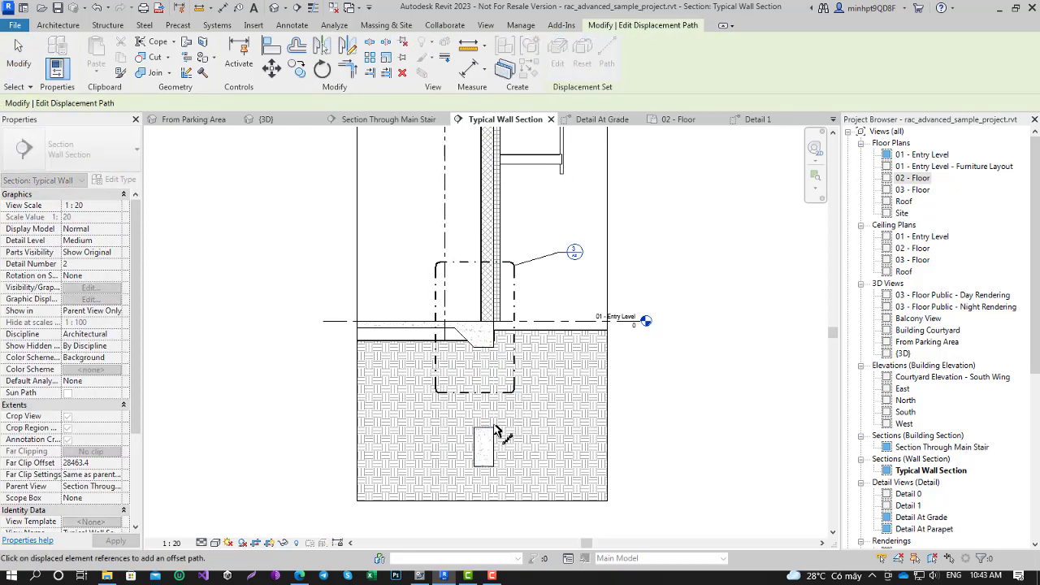
pyautogui.scroll(4, 490, 414)
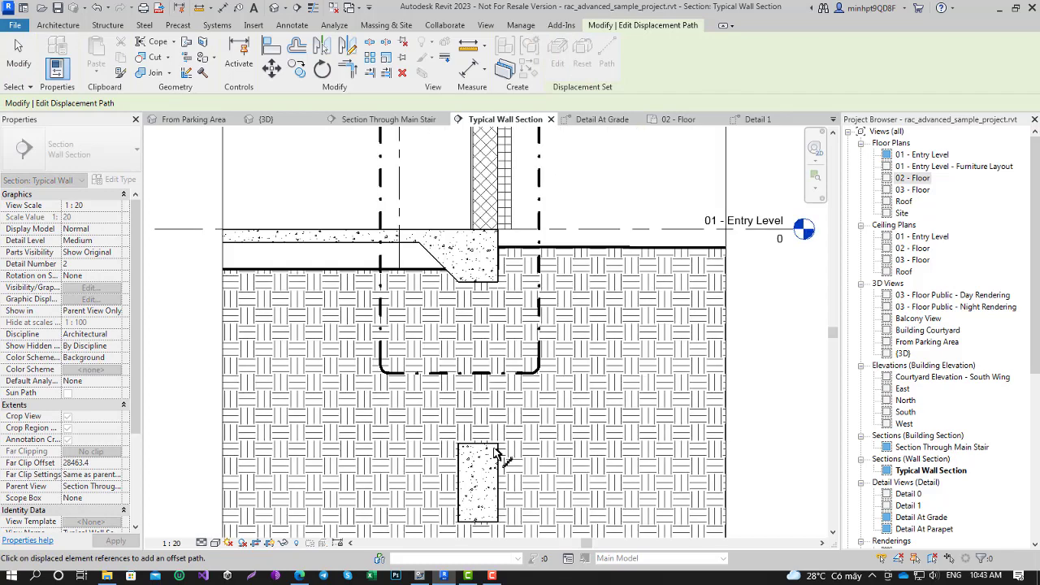
pyautogui.scroll(-4, 499, 452)
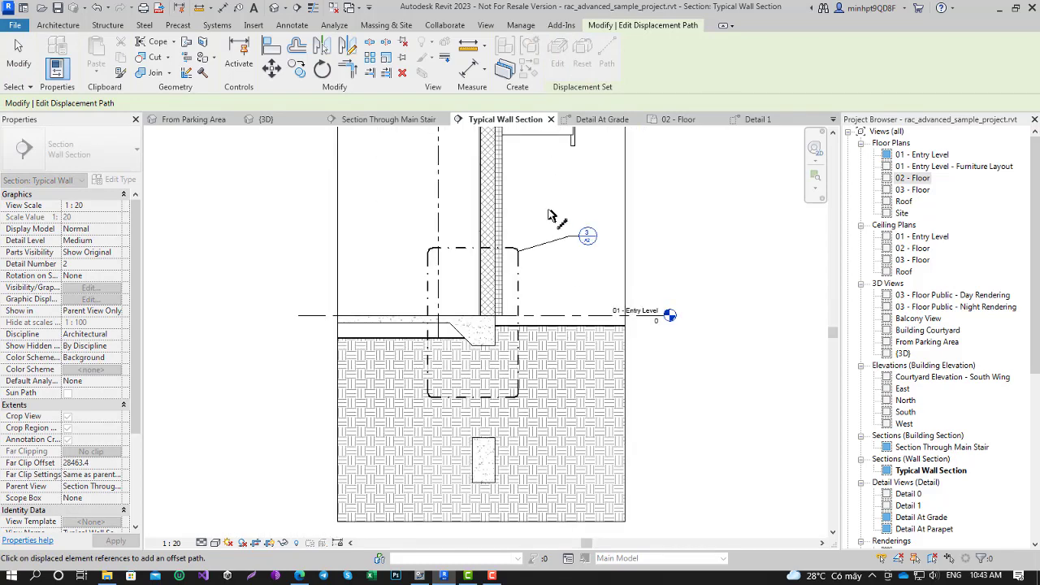
pyautogui.press('Escape')
# Raise the displaced beam up beside the wall and start a new path
pyautogui.click(484, 429)
pyautogui.moveTo(484, 421); pyautogui.dragTo(485, 213)
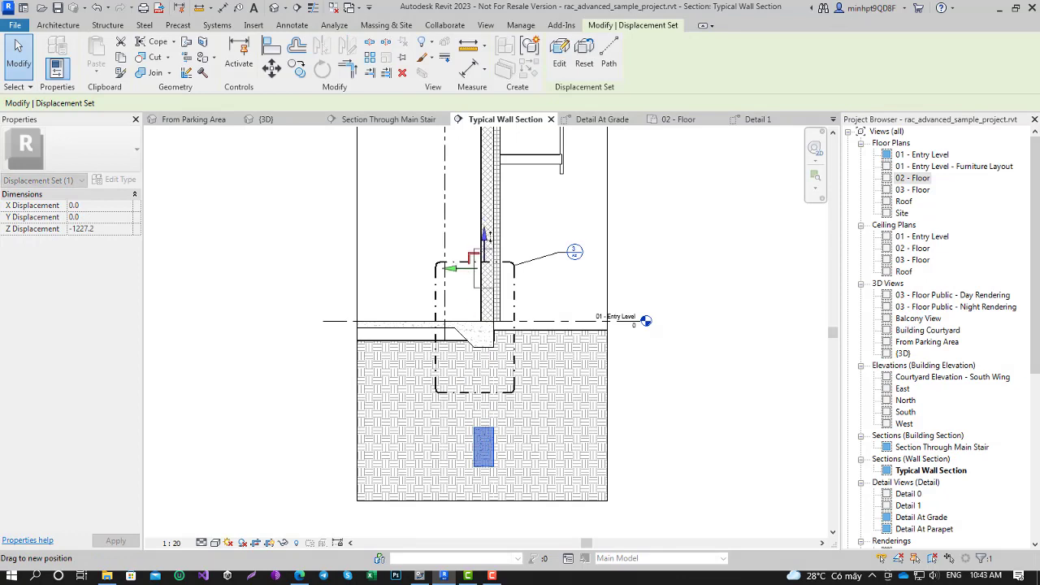
pyautogui.scroll(3, 487, 187)
pyautogui.click(608, 55)
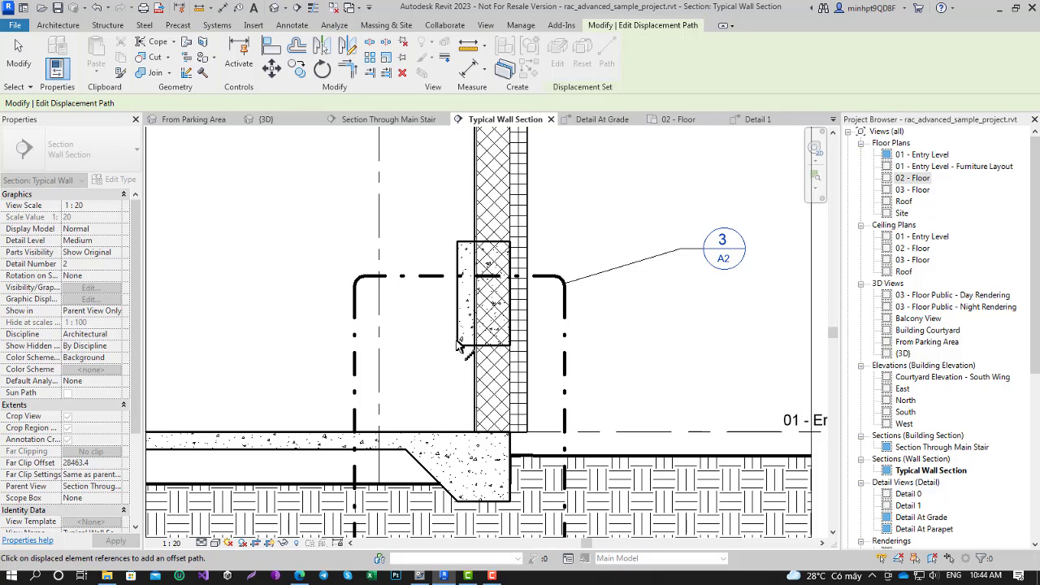
# Exit displacement path editing and show the What's New in Revit 2023 blog in Edge
pyautogui.press('Escape')
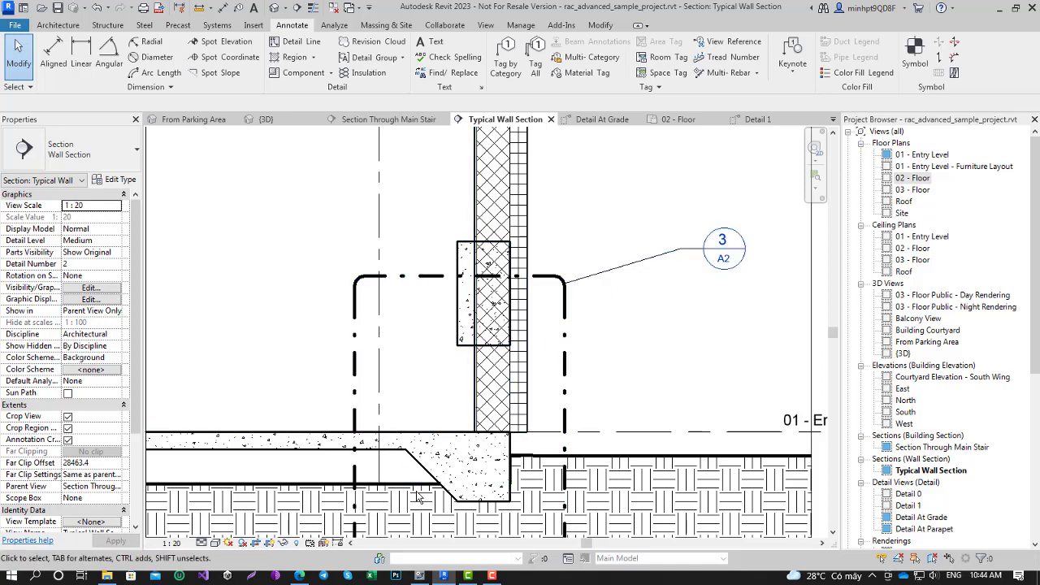
pyautogui.click(307, 579)
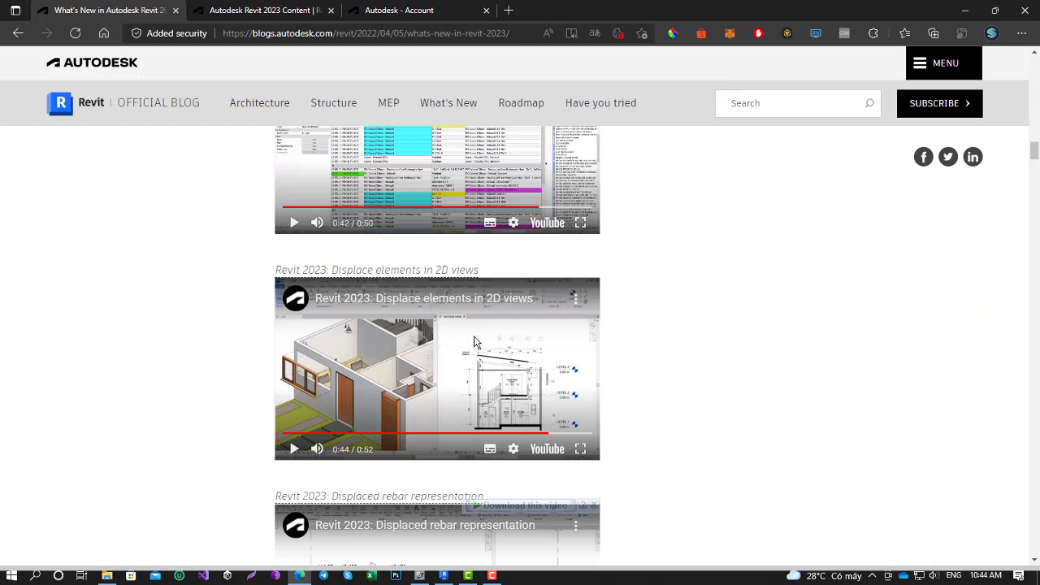
# Browse the blog's 2D displacement and displaced rebar videos, then minimize Edge back to Revit
pyautogui.scroll(-3, 643, 295)
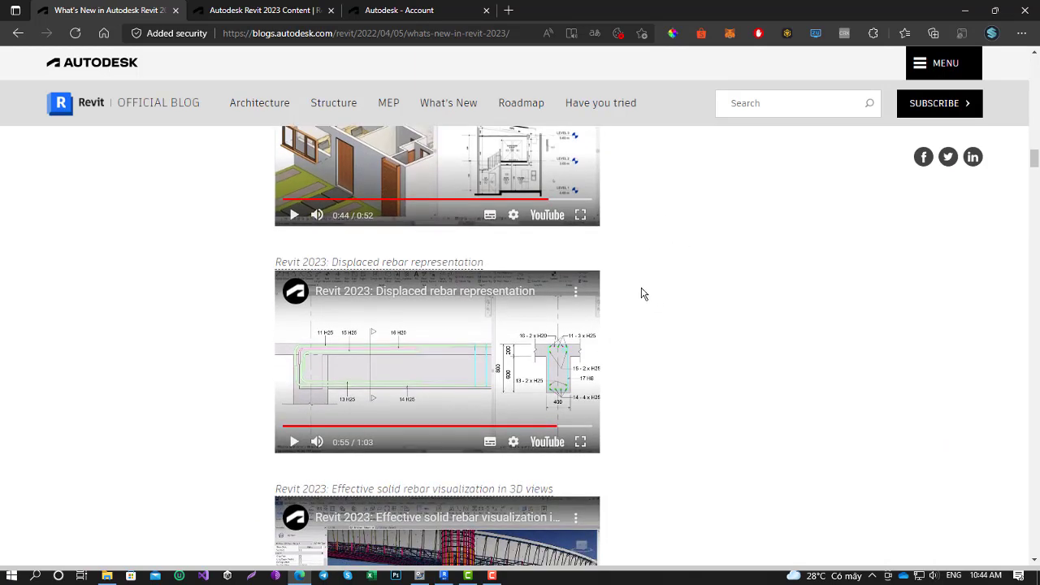
pyautogui.scroll(1, 385, 322)
pyautogui.moveTo(437, 361)
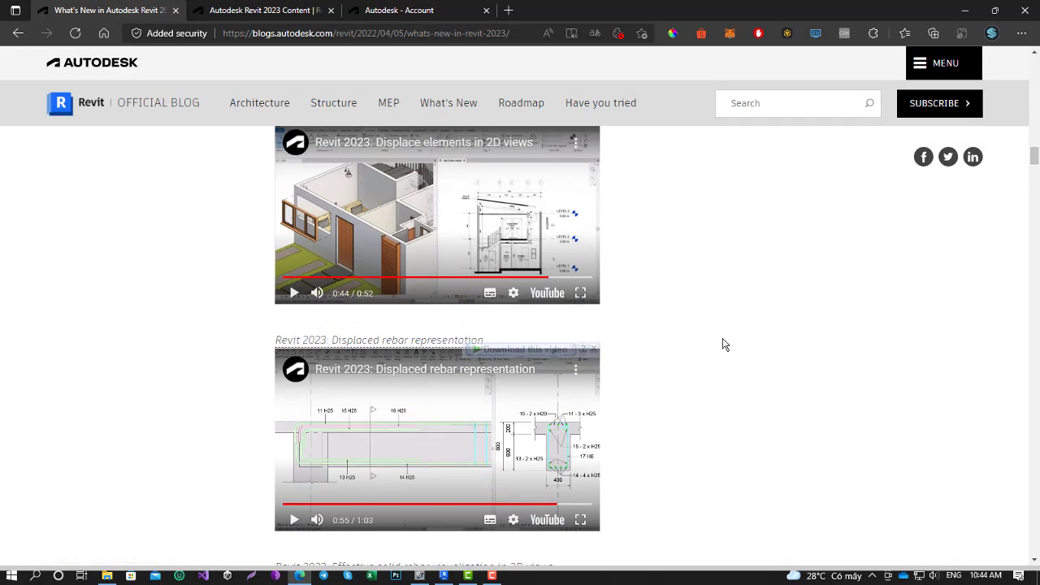
pyautogui.click(965, 10)
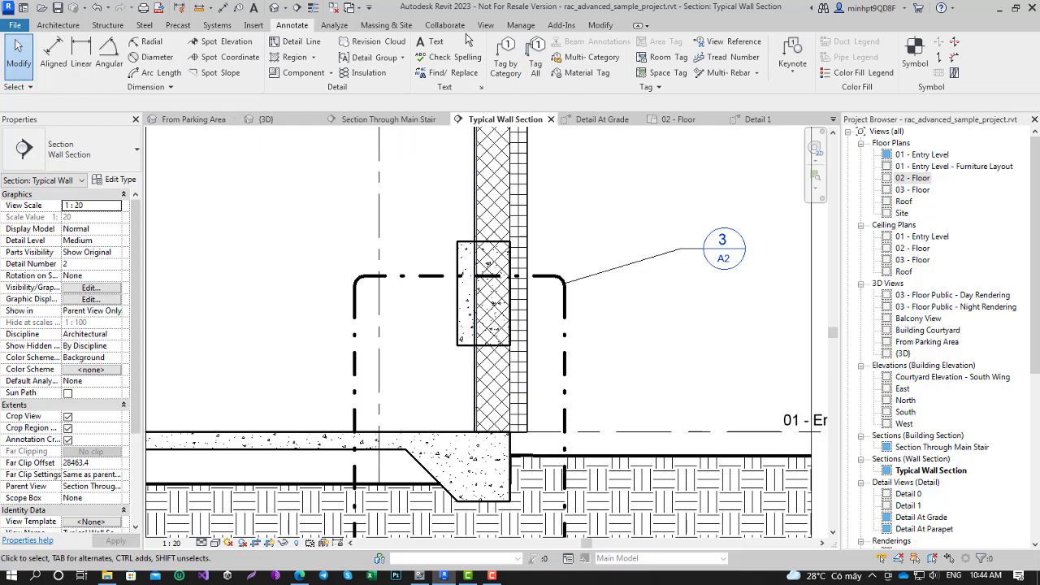
# Close the inactive views and open rst_advanced_sample_project.rvt from the Samples folder
pyautogui.click(319, 13)
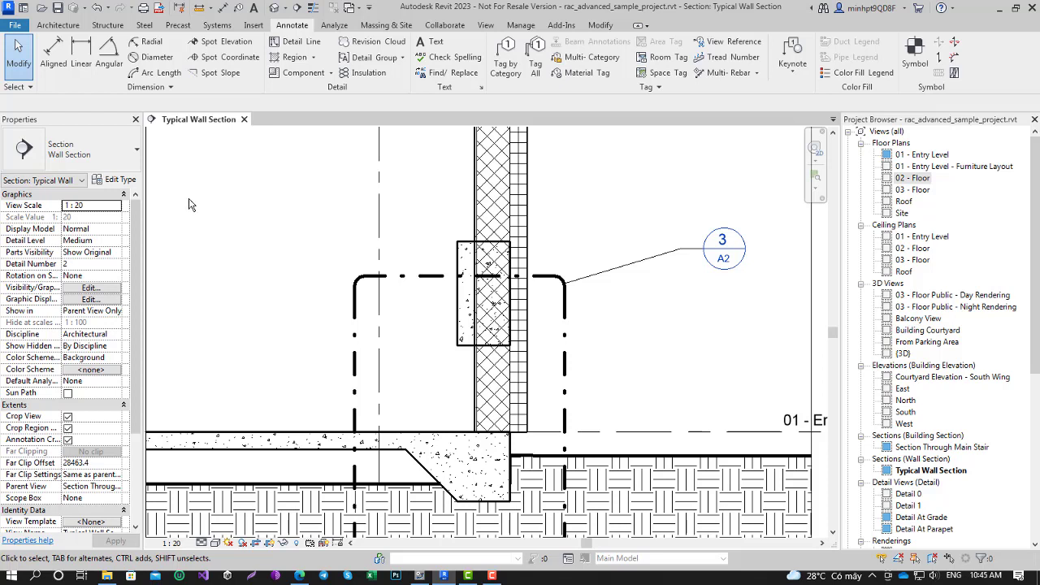
pyautogui.click(15, 25)
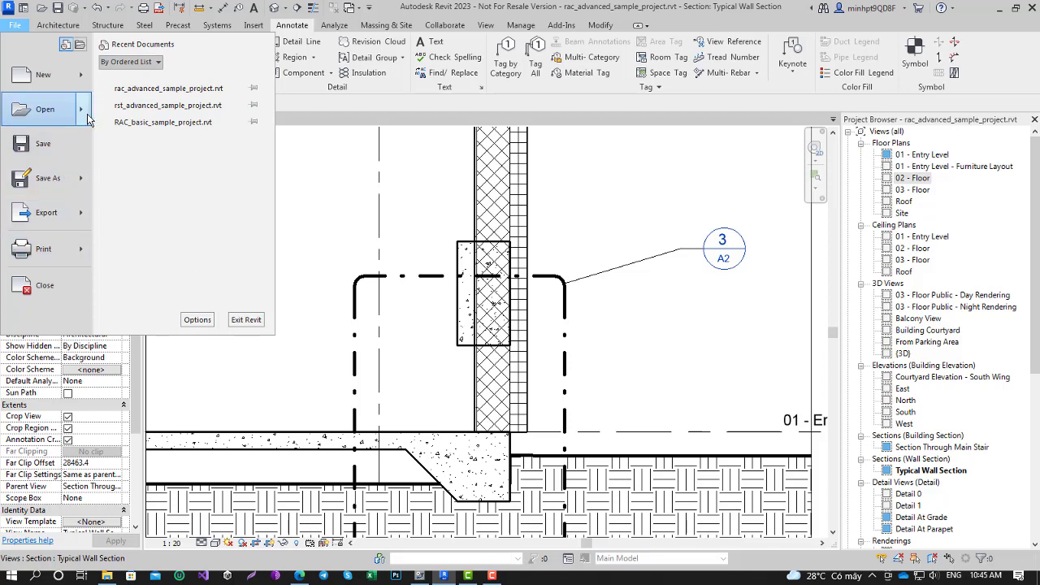
pyautogui.moveTo(45, 108)
pyautogui.click(163, 183)
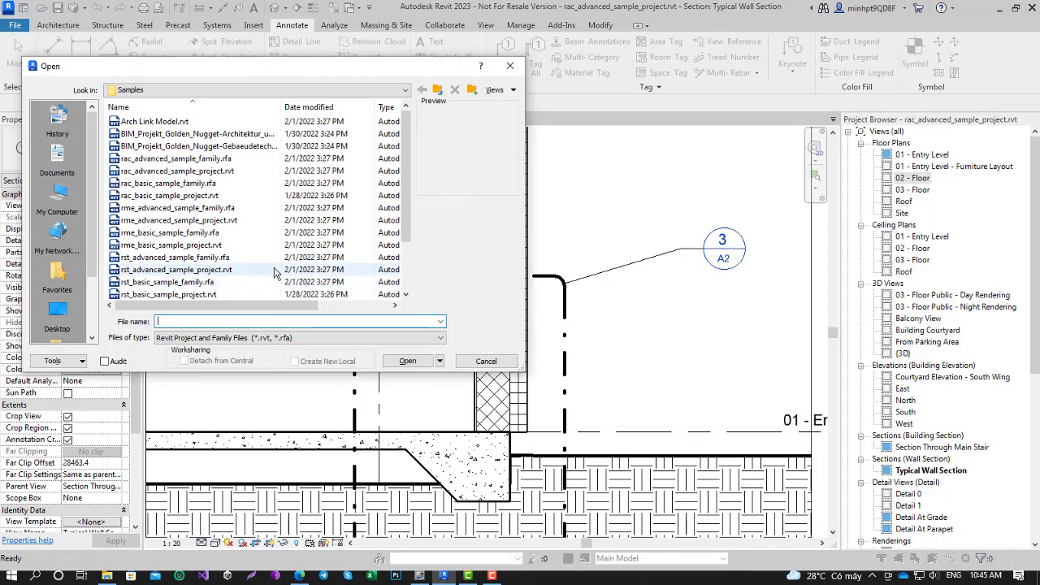
pyautogui.click(179, 171)
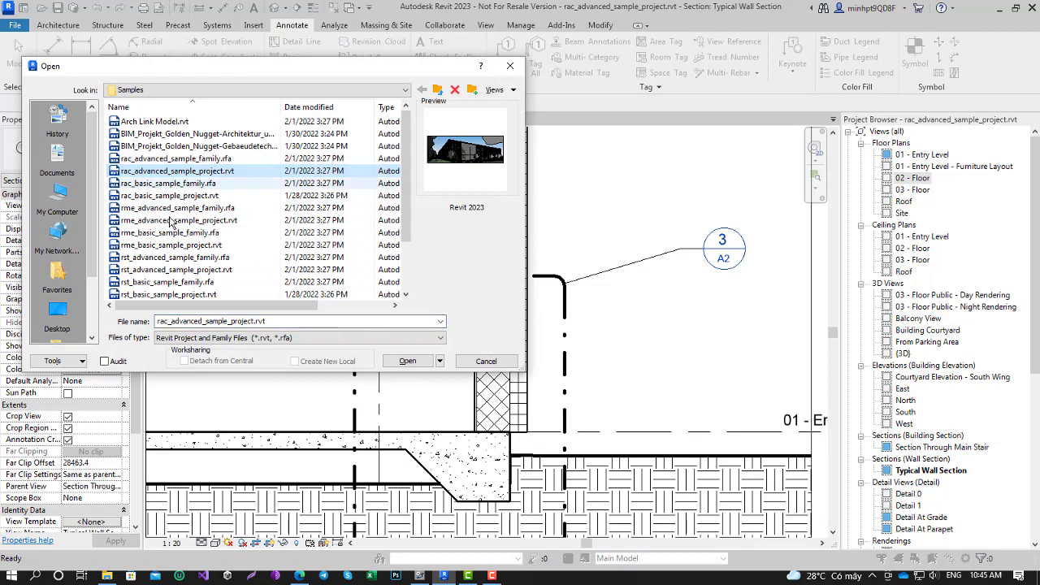
pyautogui.click(172, 283)
pyautogui.click(174, 269)
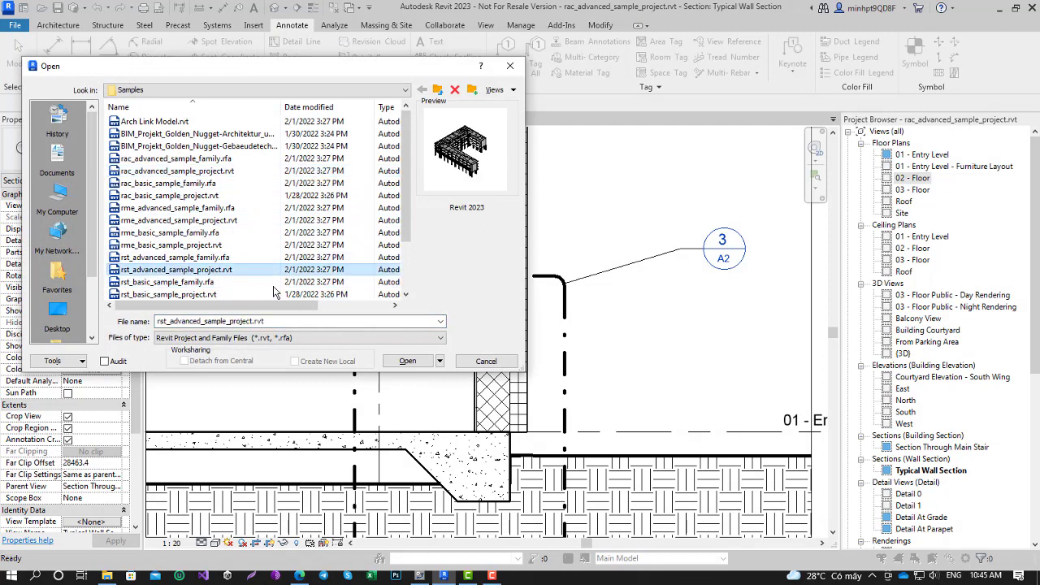
pyautogui.click(403, 362)
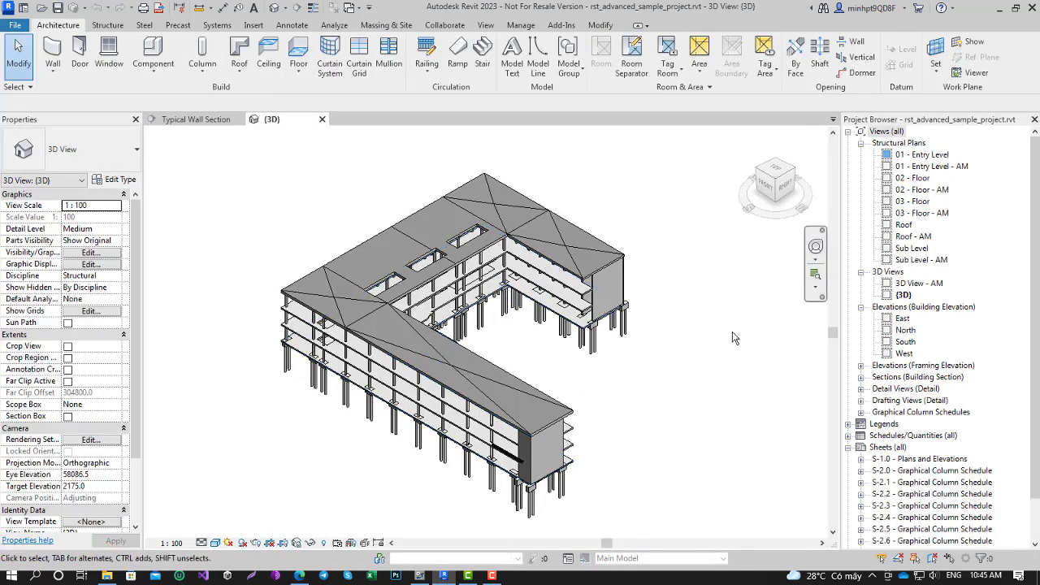
# Create a new project, Project1, based on the Metric-Structural Template
pyautogui.moveTo(632, 396)
pyautogui.keyDown('shift'); pyautogui.mouseDown(button='middle')
pyautogui.moveTo(638, 232)
pyautogui.moveTo(642, 317)
pyautogui.moveTo(566, 235)
pyautogui.mouseUp(button='middle'); pyautogui.keyUp('shift')
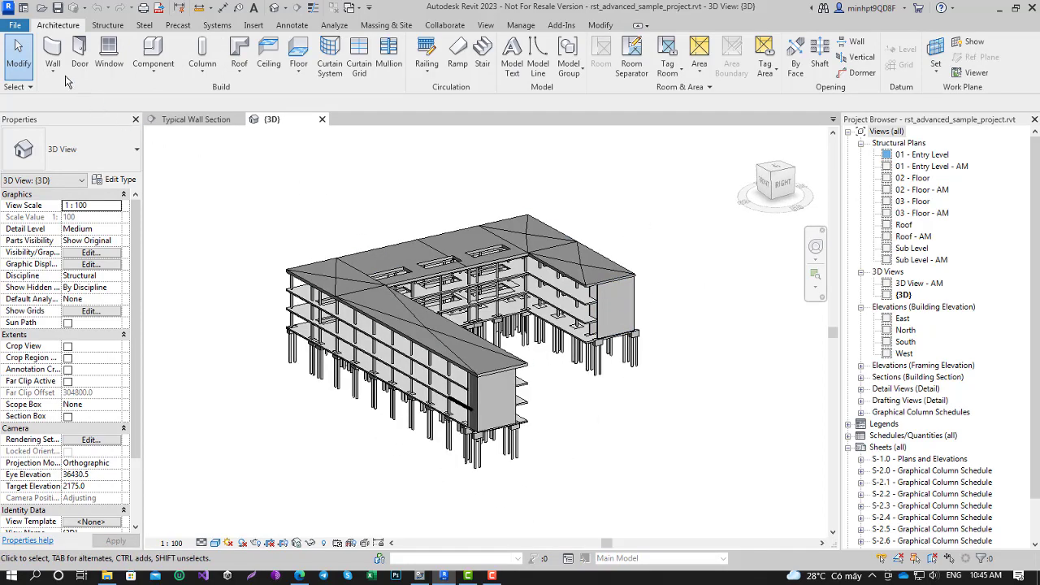
pyautogui.click(15, 24)
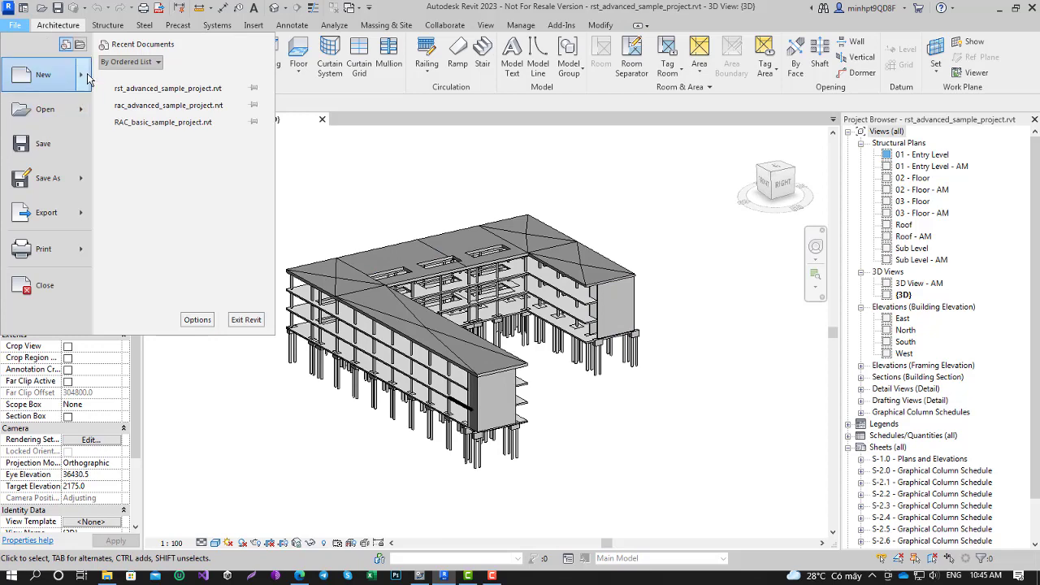
pyautogui.moveTo(49, 74)
pyautogui.click(150, 81)
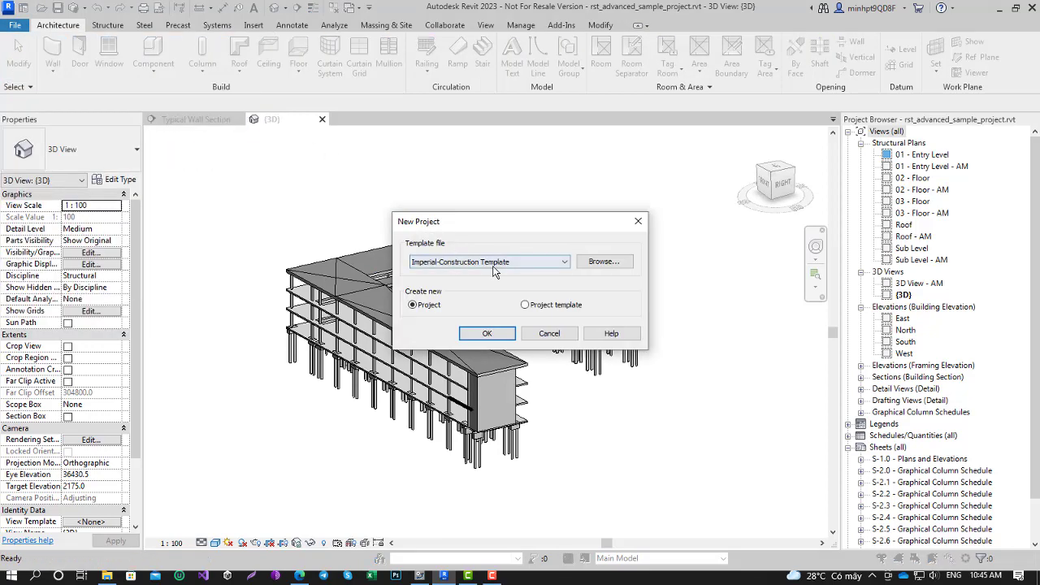
pyautogui.click(495, 270)
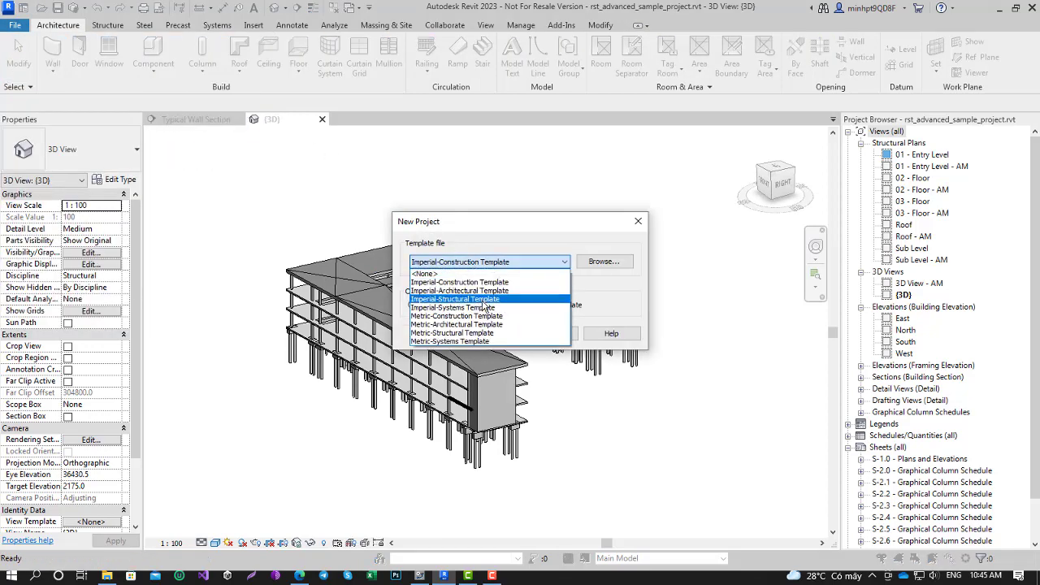
pyautogui.click(464, 333)
pyautogui.click(500, 343)
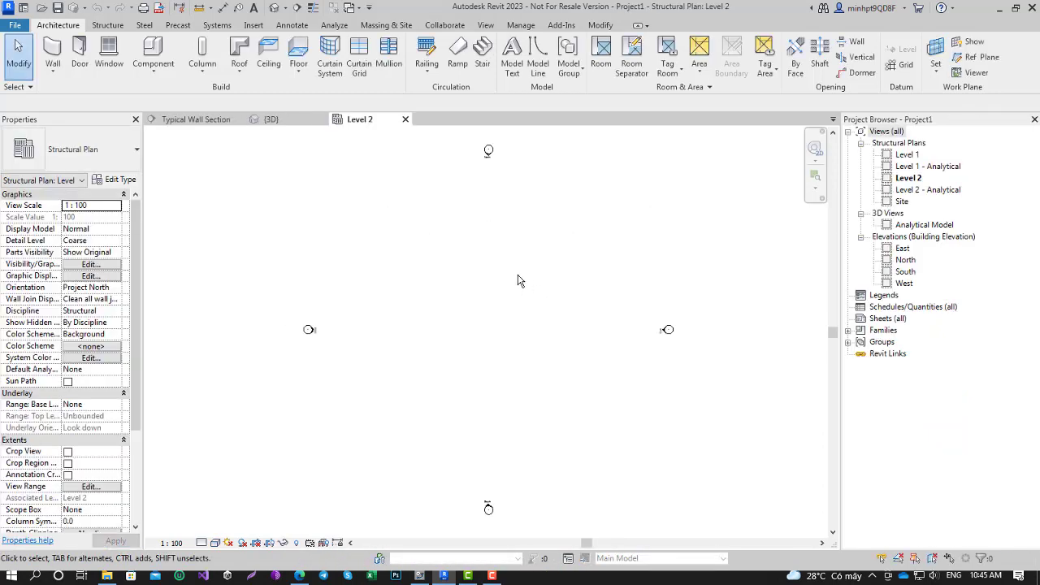
# Draw a 6000 mm long 300x600mm concrete rectangular beam on Level 2
pyautogui.click(107, 25)
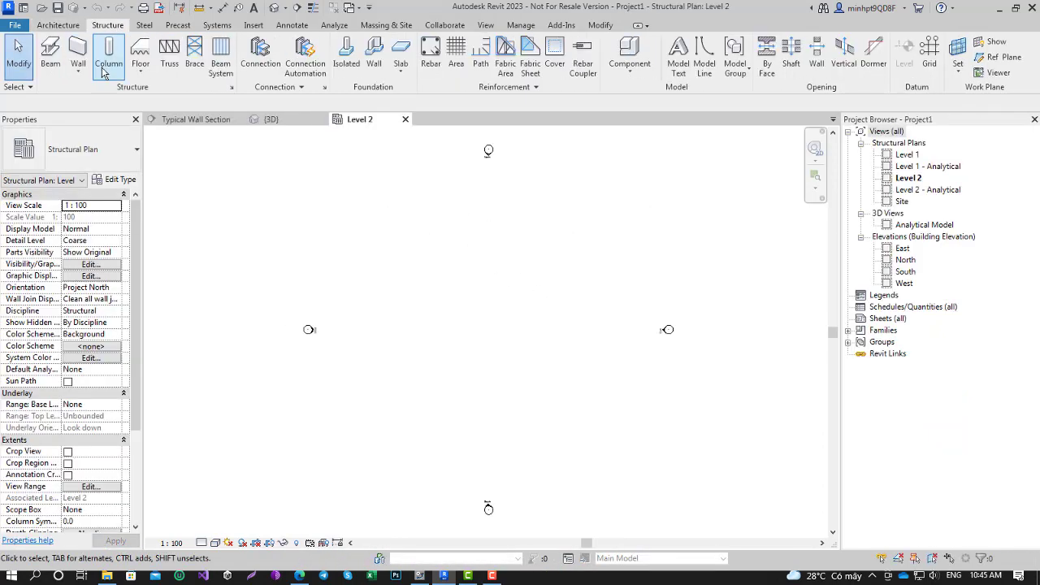
pyautogui.click(50, 55)
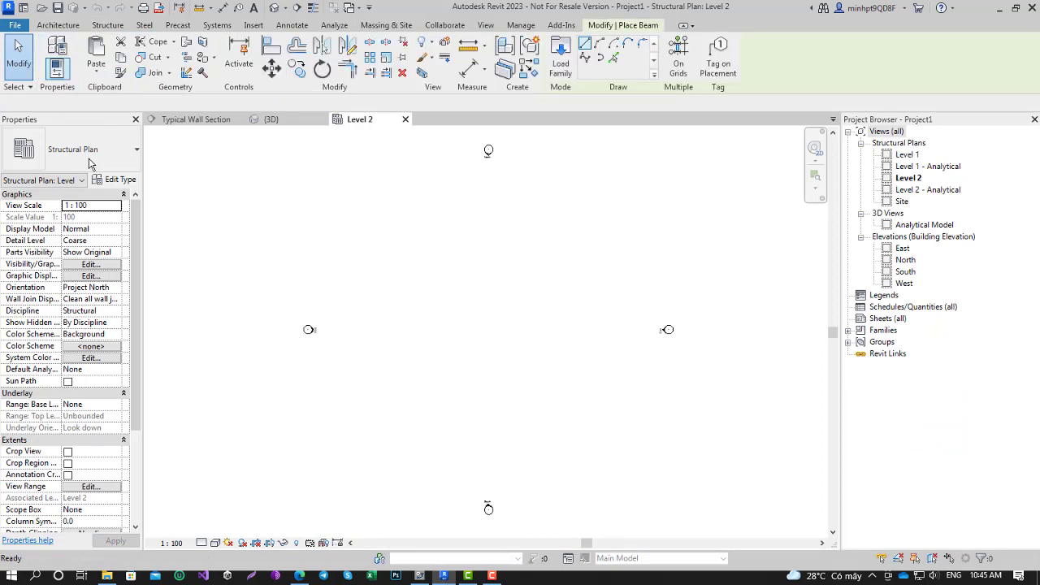
pyautogui.click(82, 159)
pyautogui.click(69, 223)
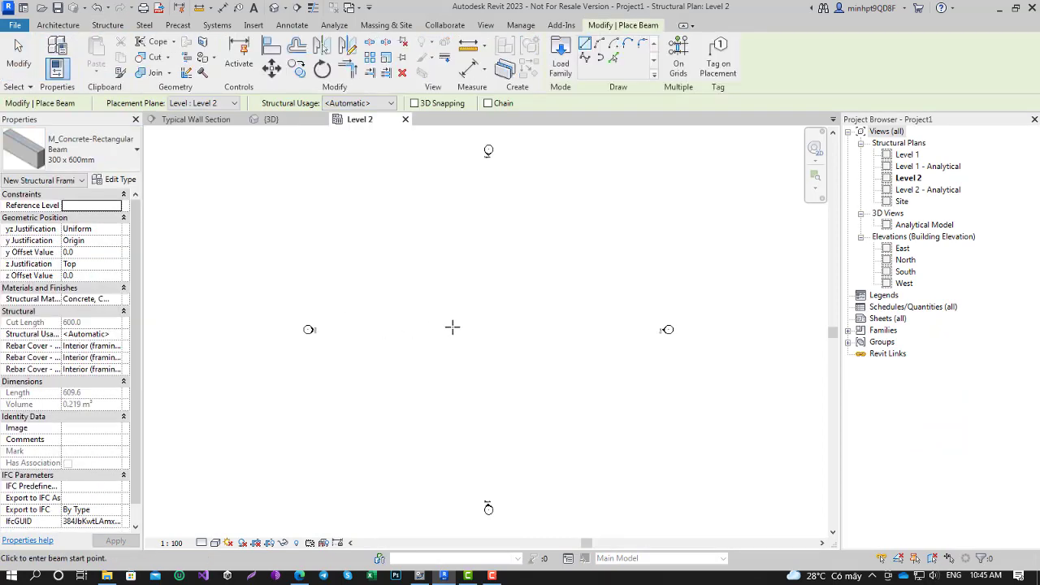
pyautogui.click(445, 323)
pyautogui.click(504, 323)
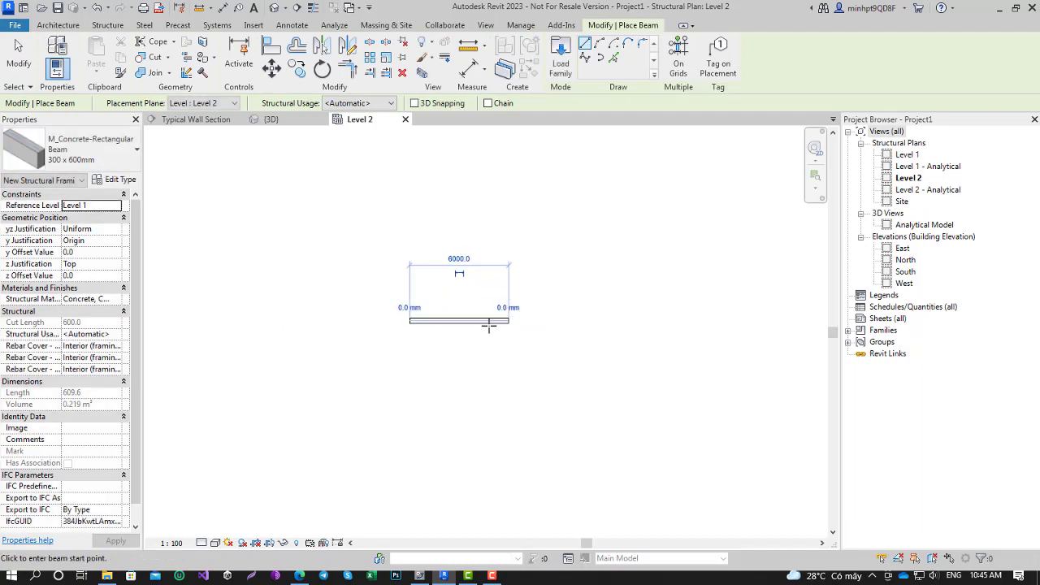
pyautogui.scroll(5, 488, 320)
pyautogui.rightClick(460, 258)
pyautogui.rightClick(474, 258)
pyautogui.click(484, 268)
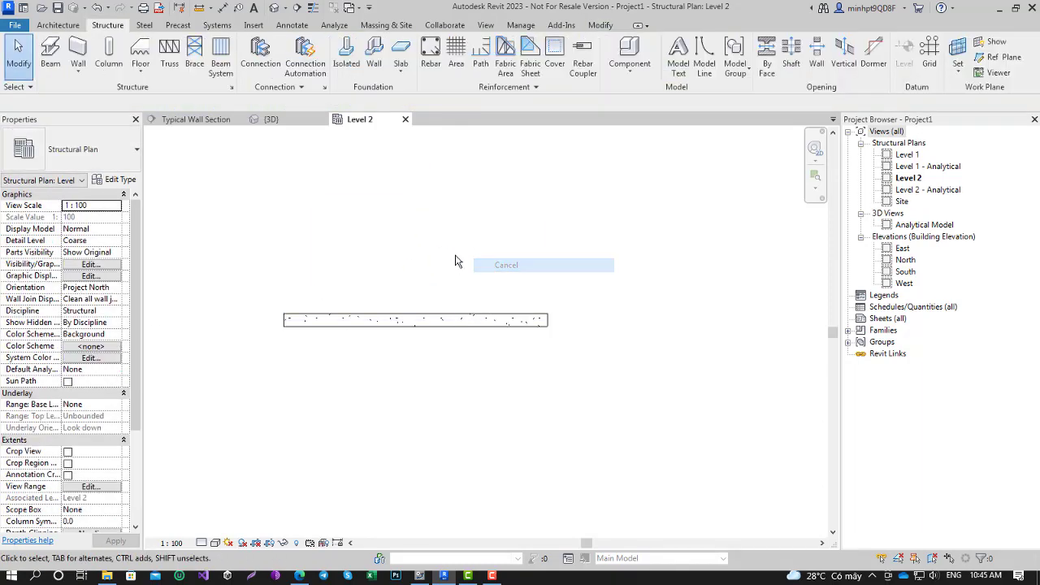
# Cut a Detail section across the beam and open the Detail 0 view
pyautogui.click(297, 9)
pyautogui.click(73, 149)
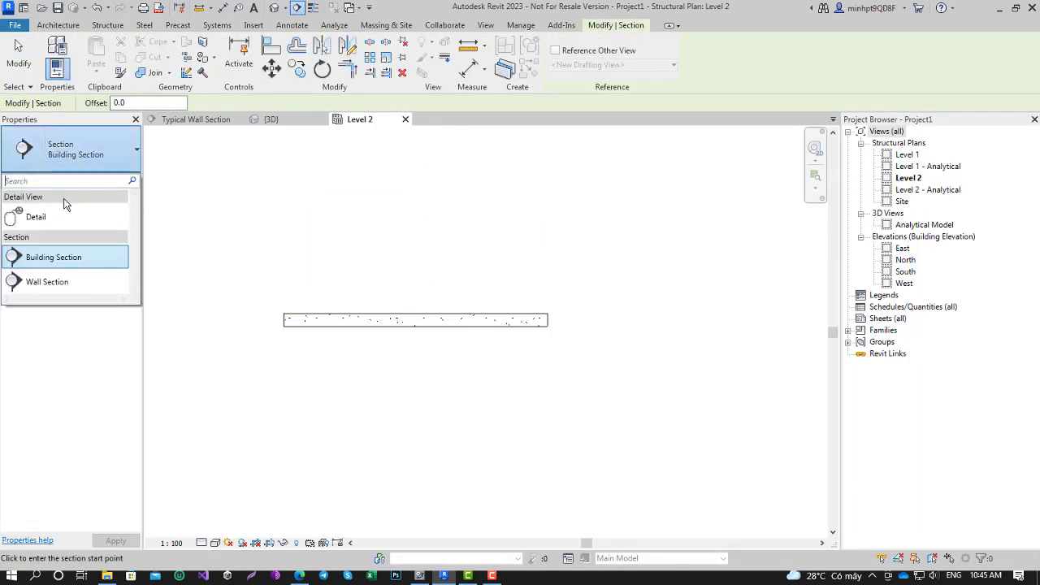
pyautogui.click(24, 214)
pyautogui.click(433, 286)
pyautogui.click(434, 390)
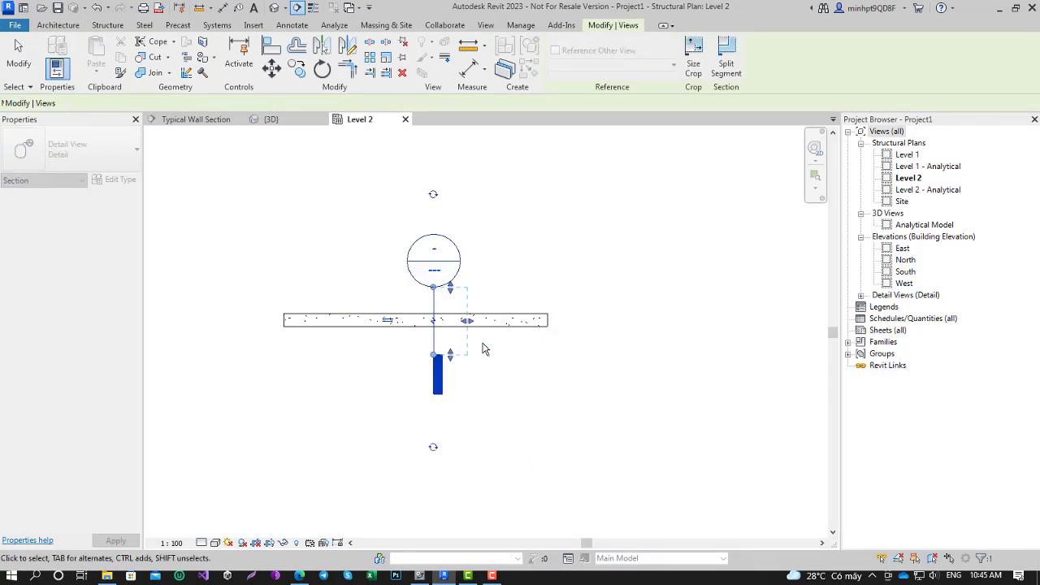
pyautogui.rightClick(452, 317)
pyautogui.click(475, 281)
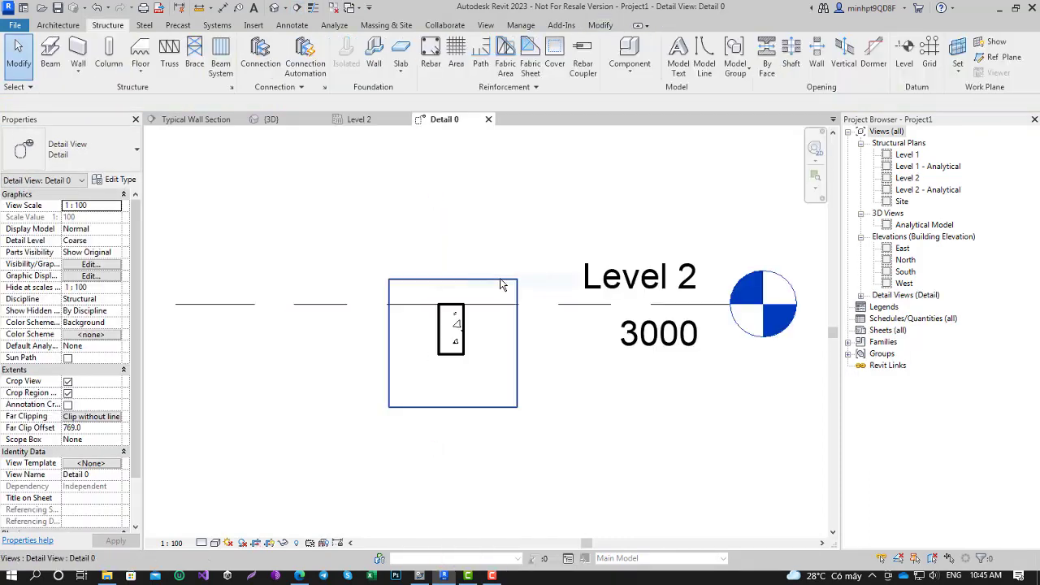
# Set the Detail 0 view scale to 1:20 and centre the beam section
pyautogui.click(175, 543)
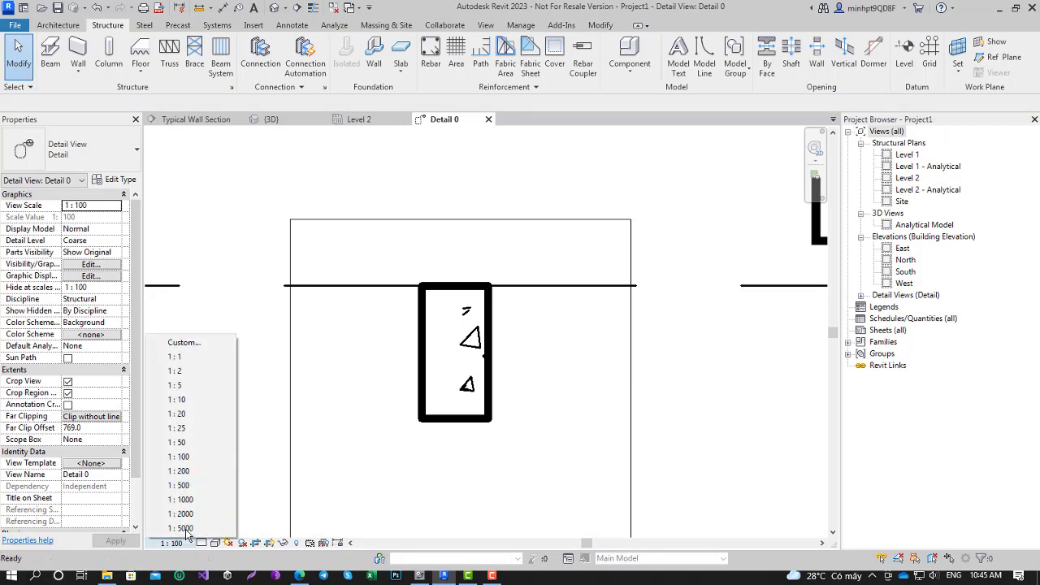
pyautogui.click(190, 414)
pyautogui.scroll(3, 471, 348)
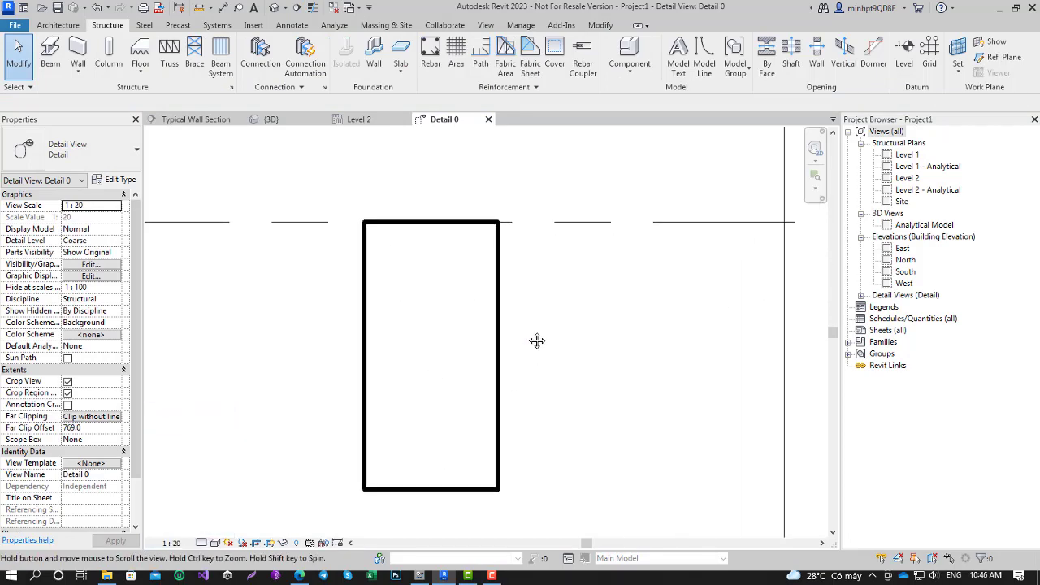
pyautogui.moveTo(538, 341); pyautogui.dragTo(331, 298, button='middle')
# Start rebar on the beam with the M_T1 stirrup shape and 10M bar size
pyautogui.click(342, 299)
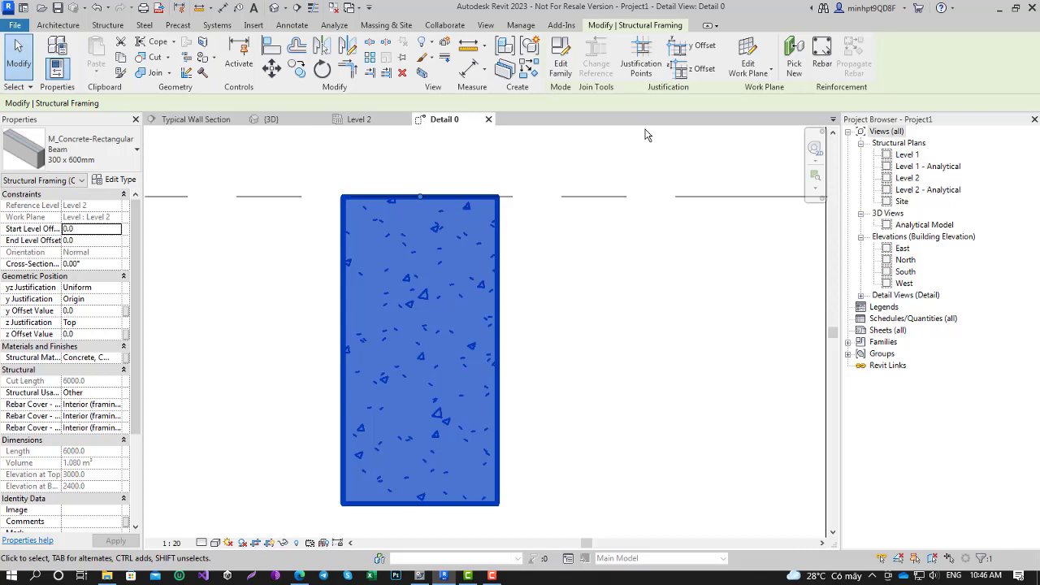
pyautogui.click(809, 72)
pyautogui.click(550, 319)
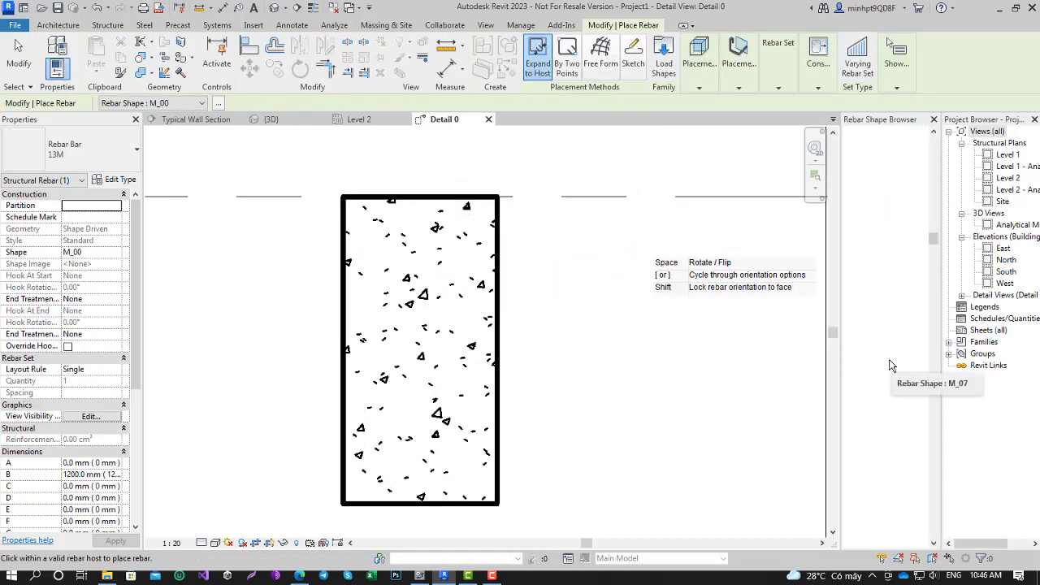
pyautogui.scroll(-8, 891, 359)
pyautogui.scroll(-3, 892, 360)
pyautogui.moveTo(932, 357); pyautogui.dragTo(936, 468)
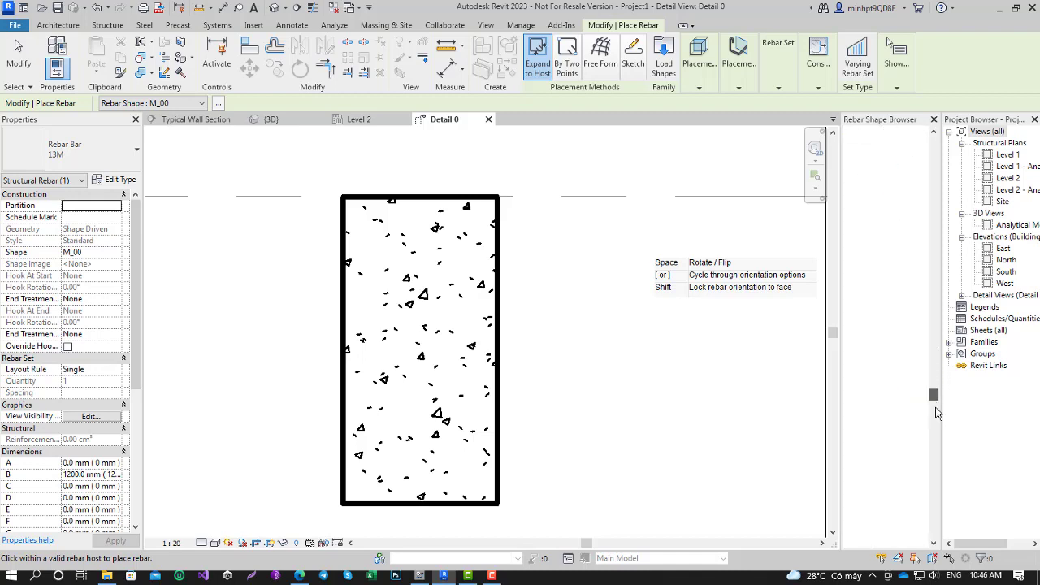
pyautogui.click(897, 415)
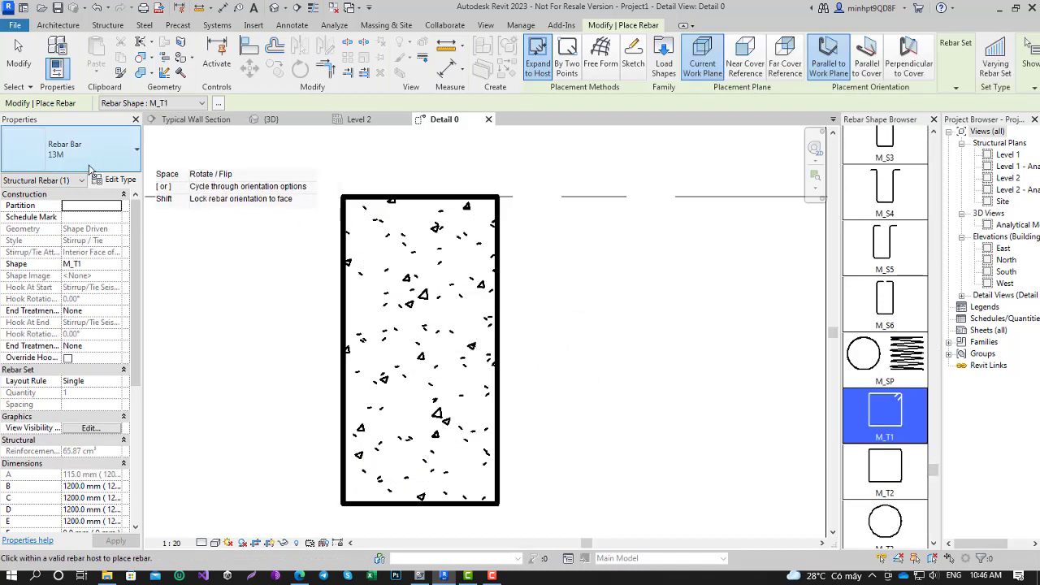
pyautogui.click(81, 148)
pyautogui.click(56, 211)
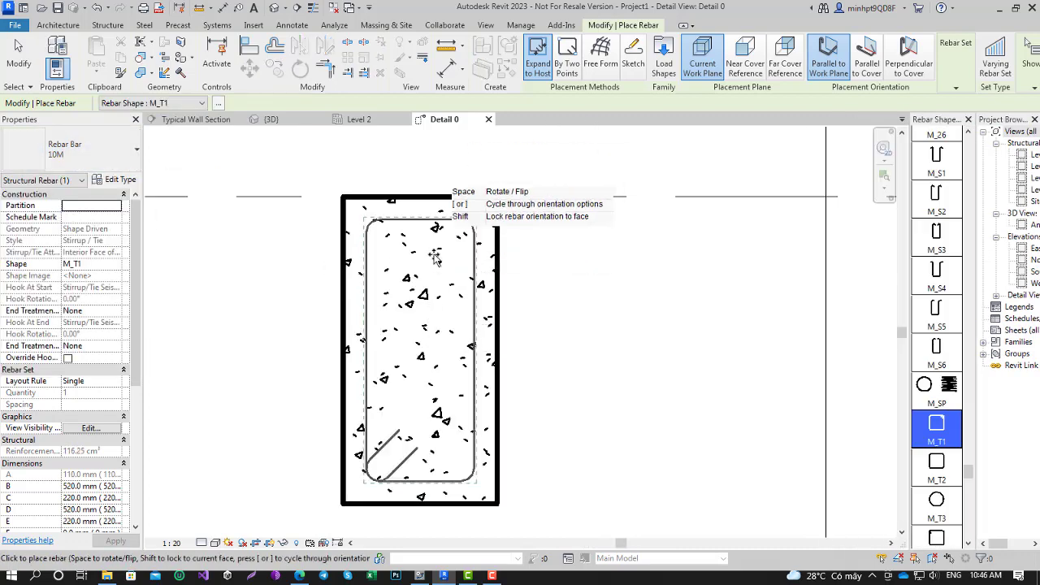
# Place the stirrup in the beam section, then switch to straight M_00 bars in 22M
pyautogui.click(452, 290)
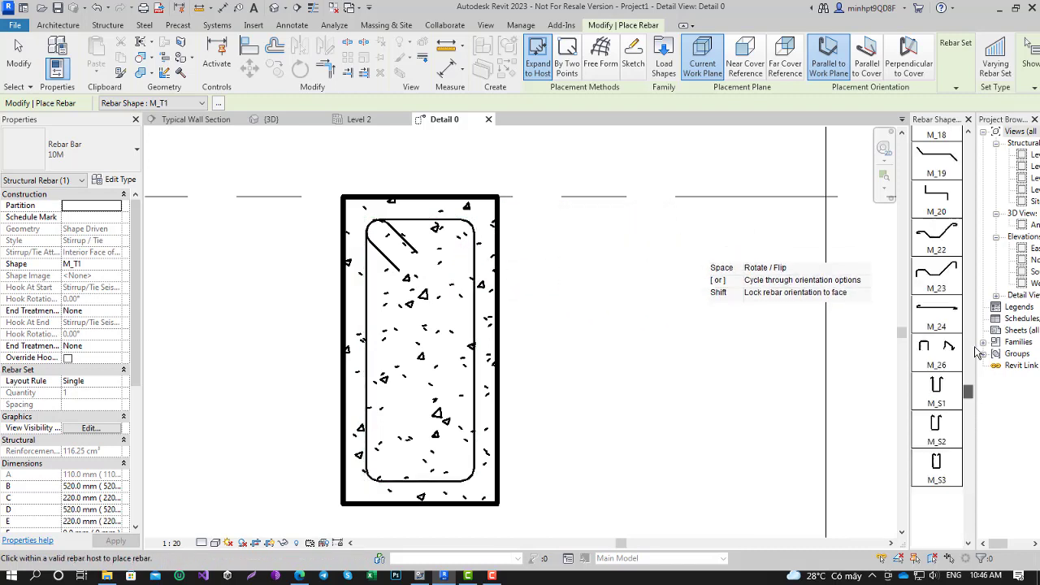
pyautogui.moveTo(969, 471); pyautogui.dragTo(969, 142)
pyautogui.click(935, 146)
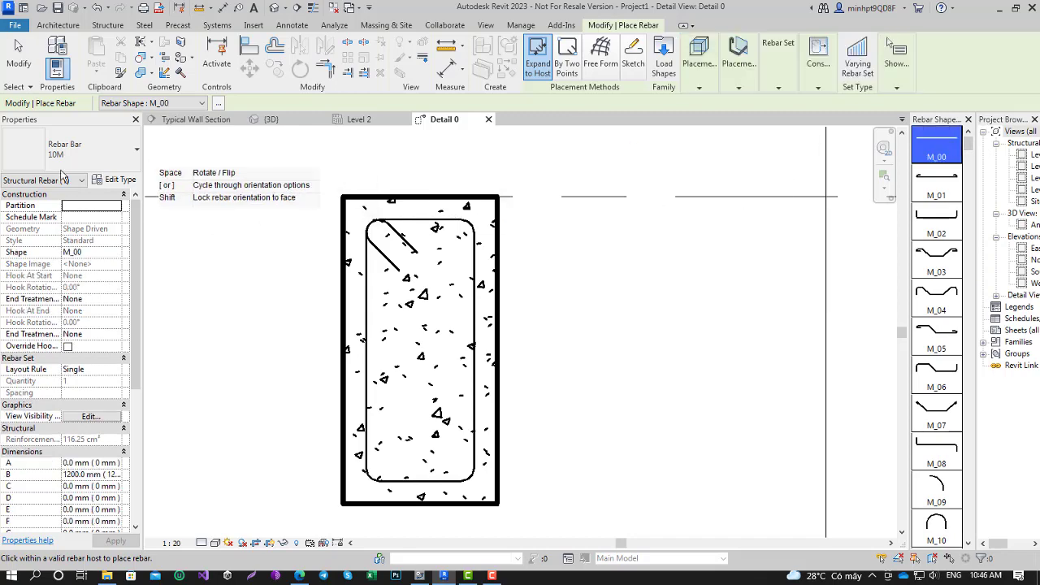
pyautogui.click(81, 151)
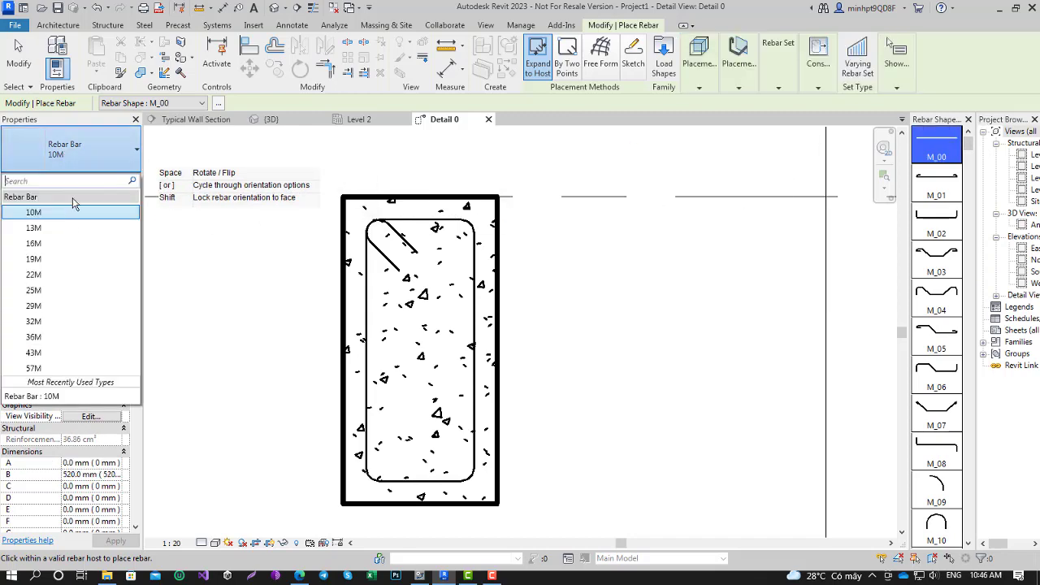
pyautogui.click(46, 274)
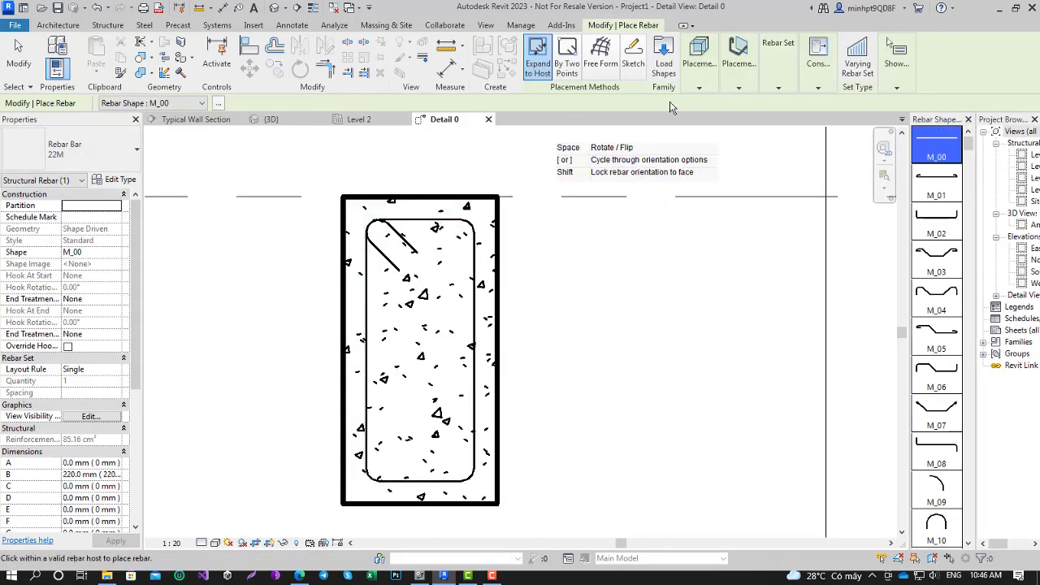
# Keep the current placement orientation and set the rebar set layout to Fixed Number
pyautogui.click(700, 89)
pyautogui.click(738, 88)
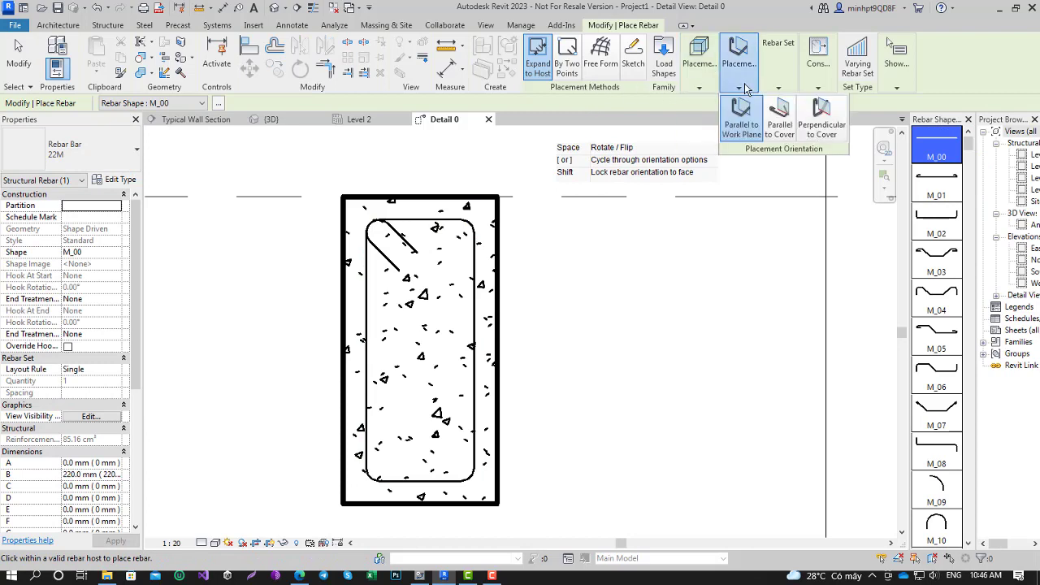
pyautogui.click(410, 254)
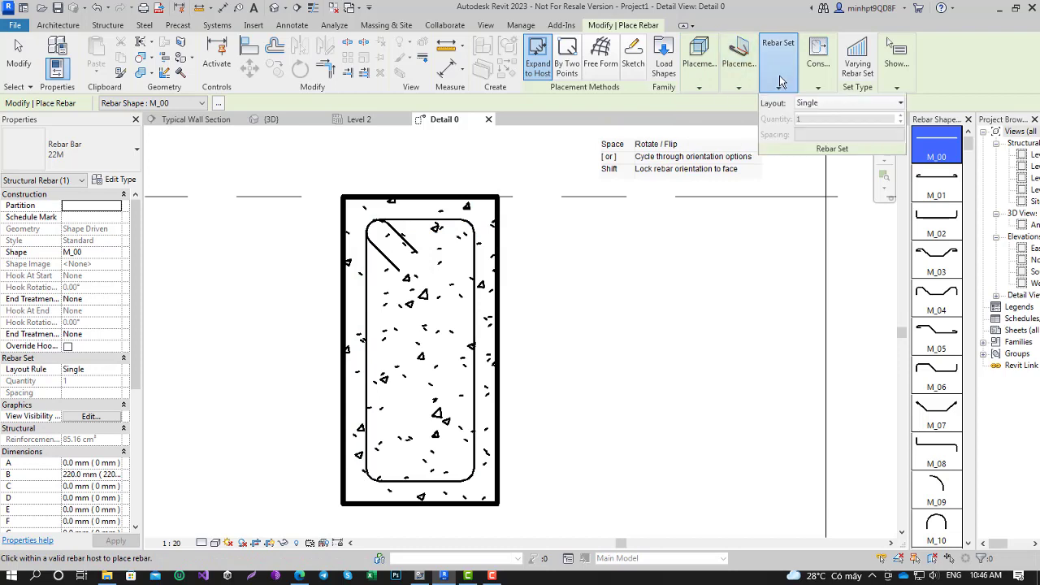
pyautogui.click(812, 103)
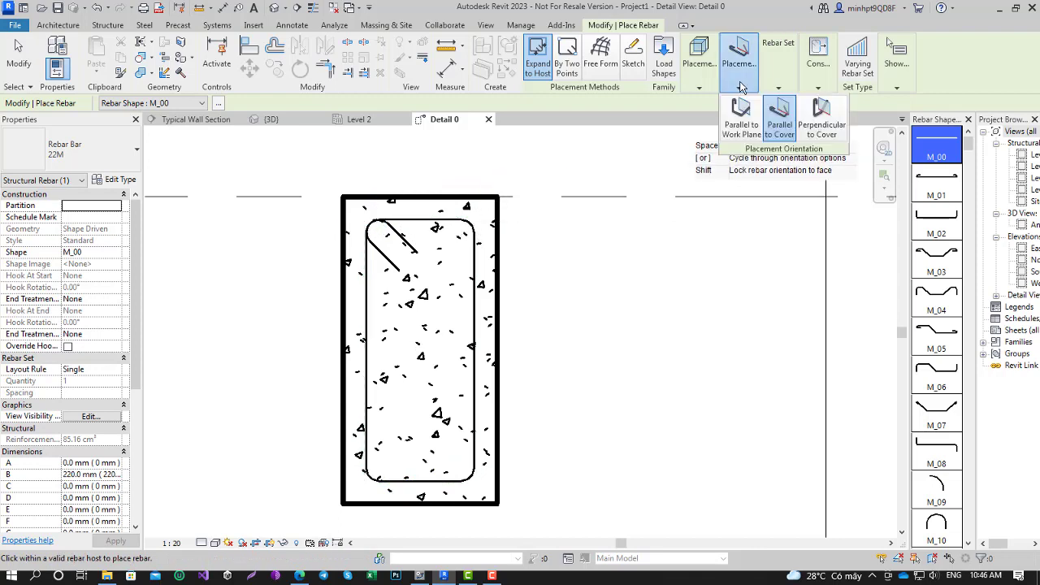
pyautogui.moveTo(779, 63)
pyautogui.click(778, 74)
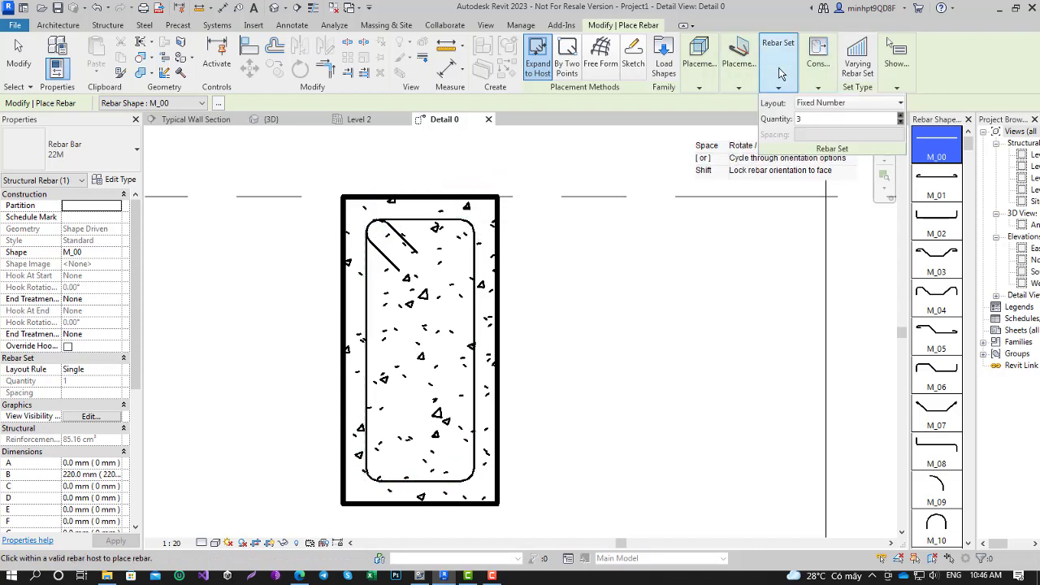
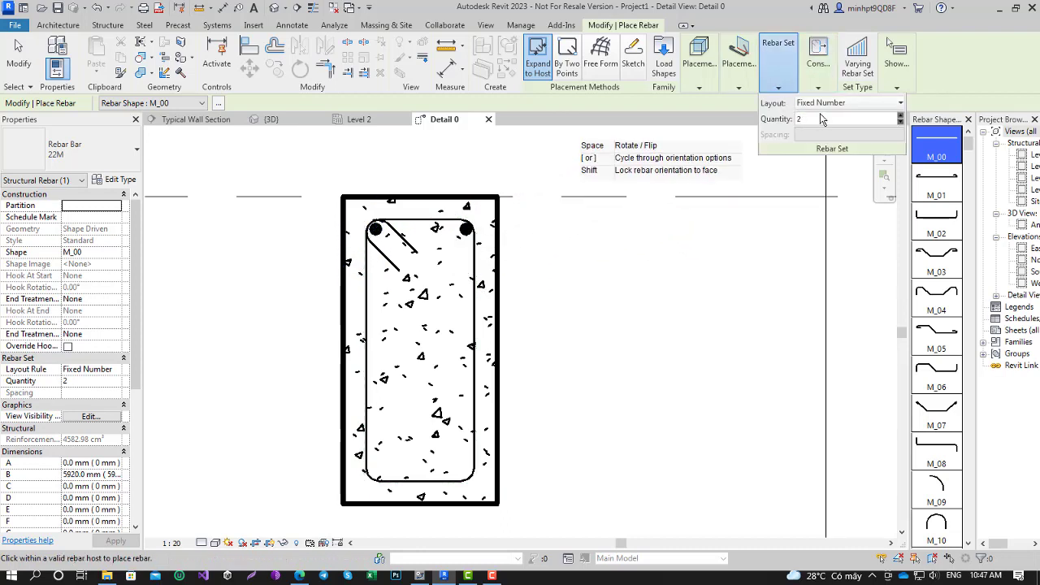
# Place a 22M top middle bar plus fixed-number rows of three bars at bottom and mid-height
pyautogui.click(424, 228)
pyautogui.moveTo(777, 86)
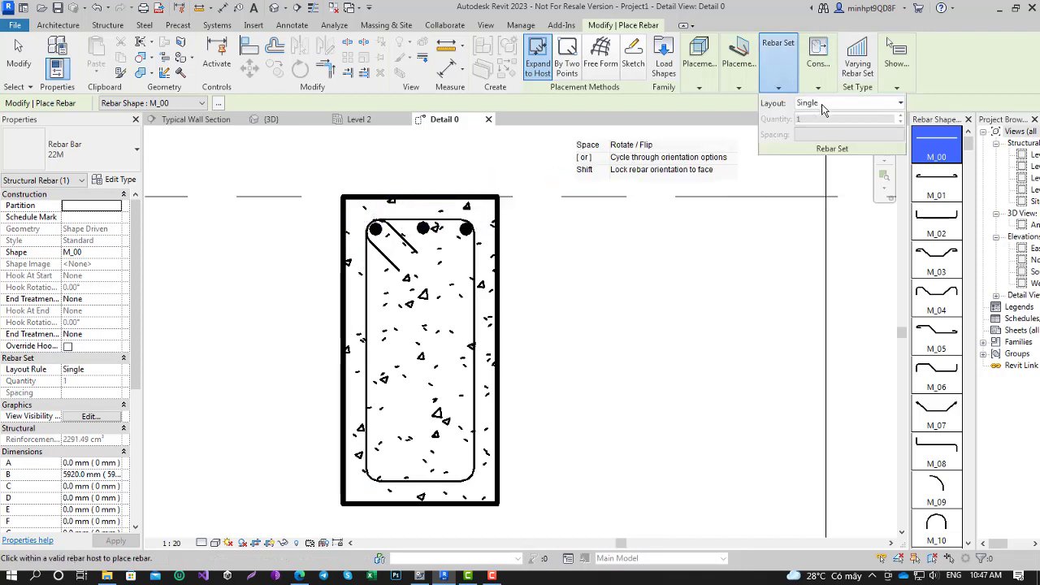
pyautogui.click(835, 104)
pyautogui.click(833, 128)
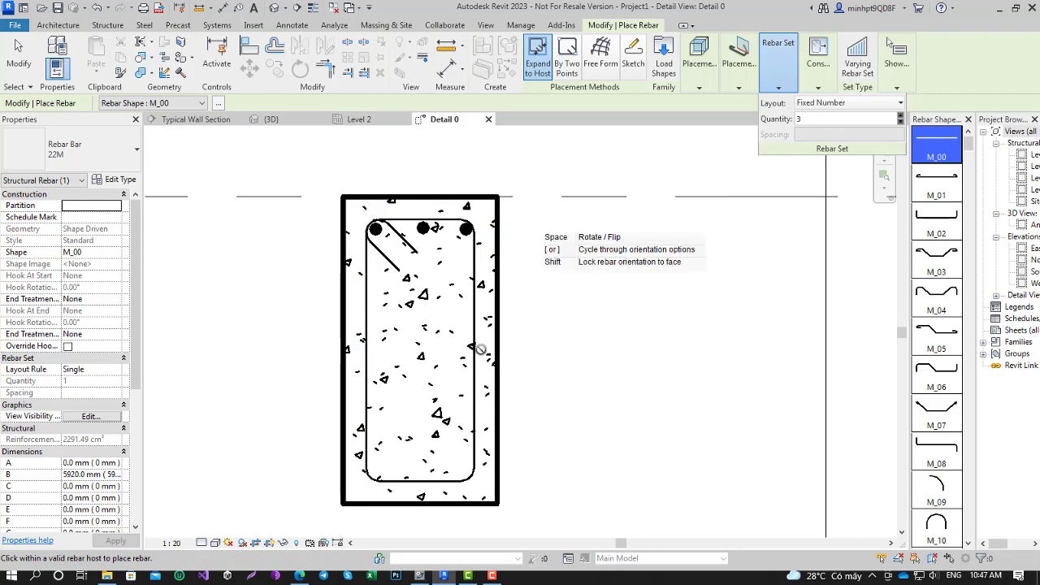
pyautogui.click(464, 479)
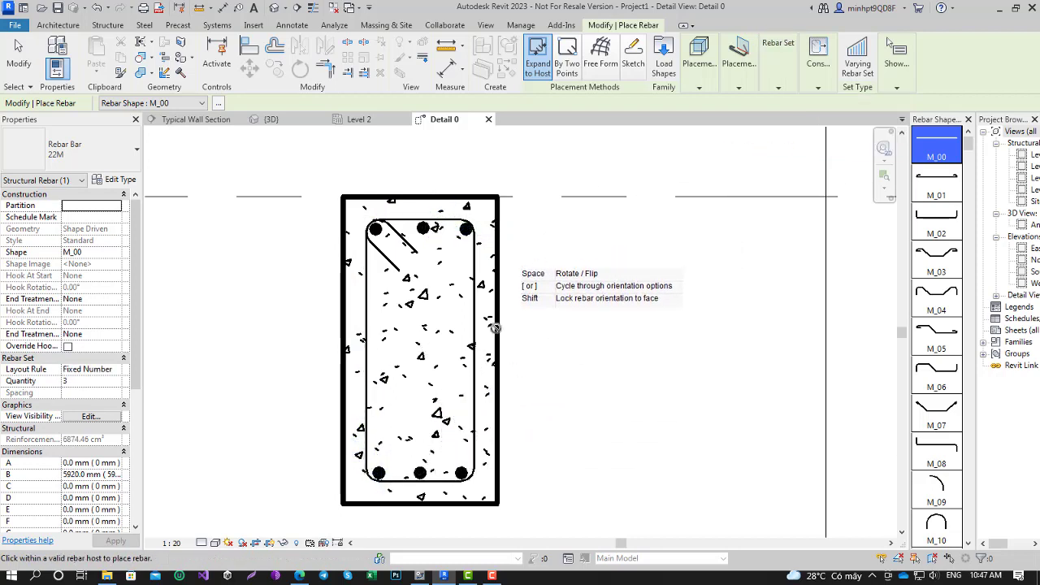
pyautogui.click(475, 388)
pyautogui.rightClick(555, 264)
# Finish placing rebar and leave the top middle bar at 22M
pyautogui.click(579, 274)
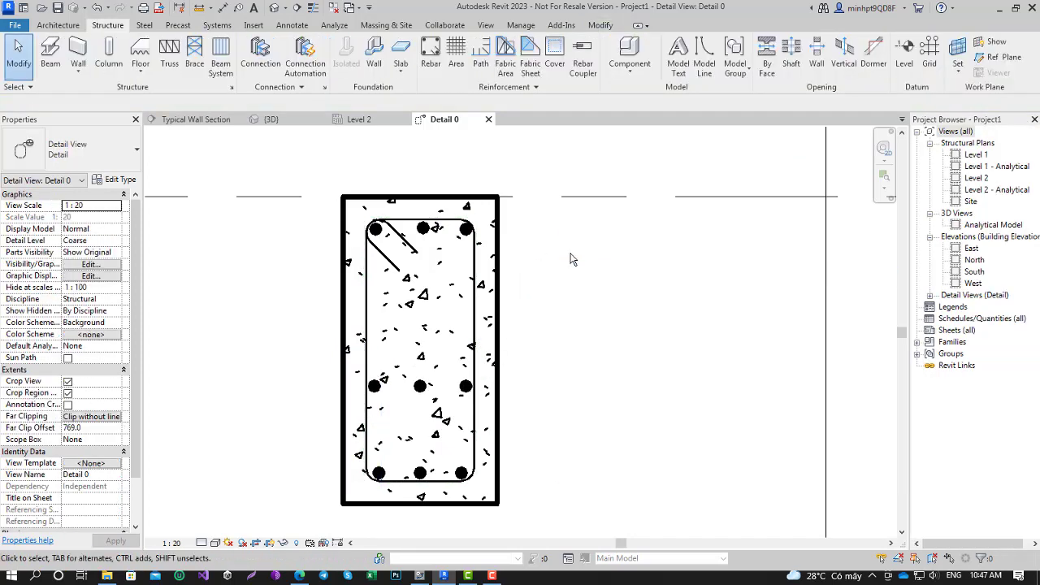
pyautogui.rightClick(573, 255)
pyautogui.click(591, 263)
pyautogui.click(423, 227)
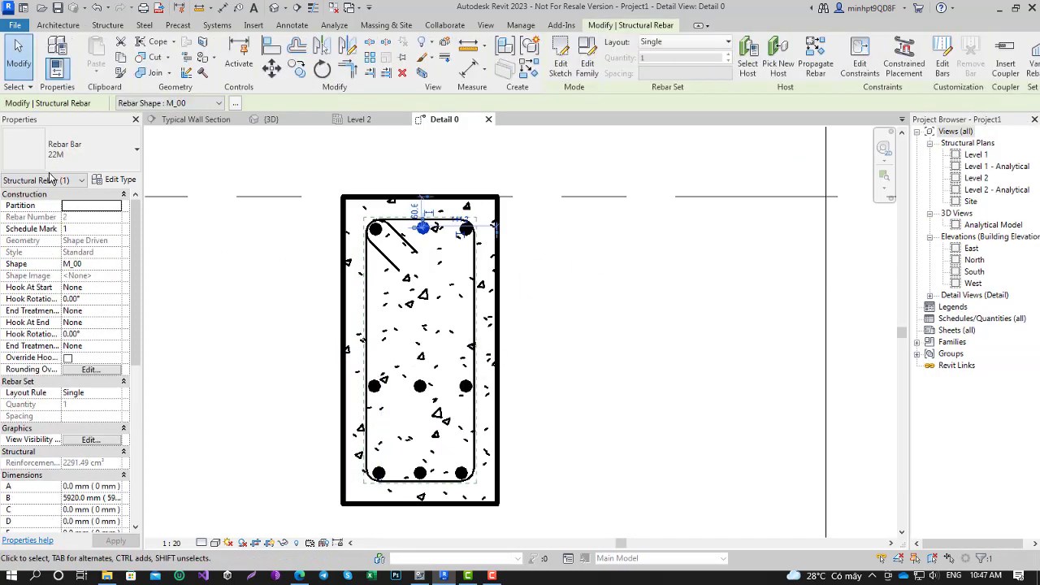
pyautogui.click(69, 150)
pyautogui.press('Escape')
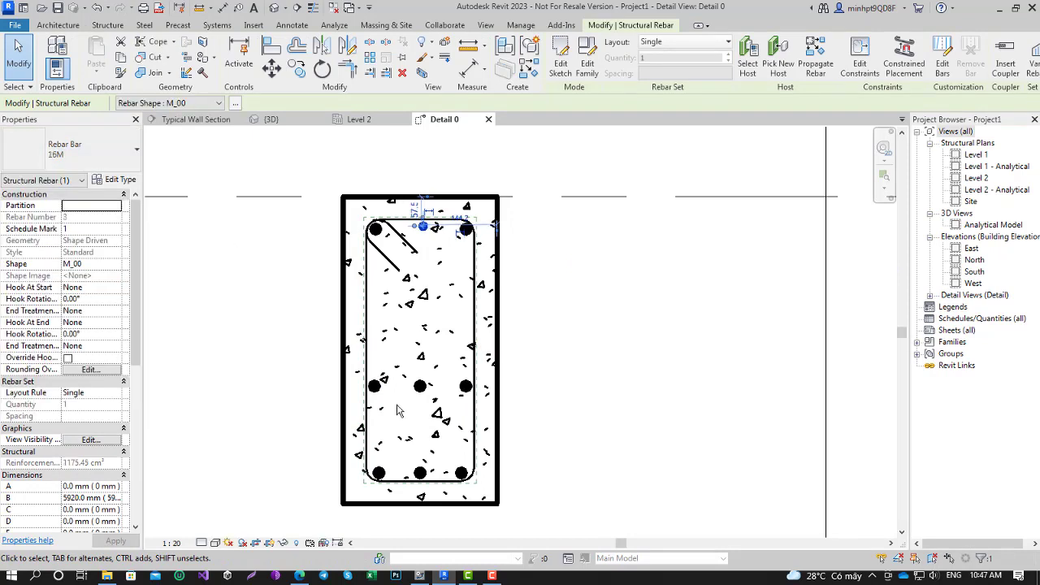
# Change the mid-height bar row to 16M and the bottom bar row to 29M
pyautogui.click(420, 386)
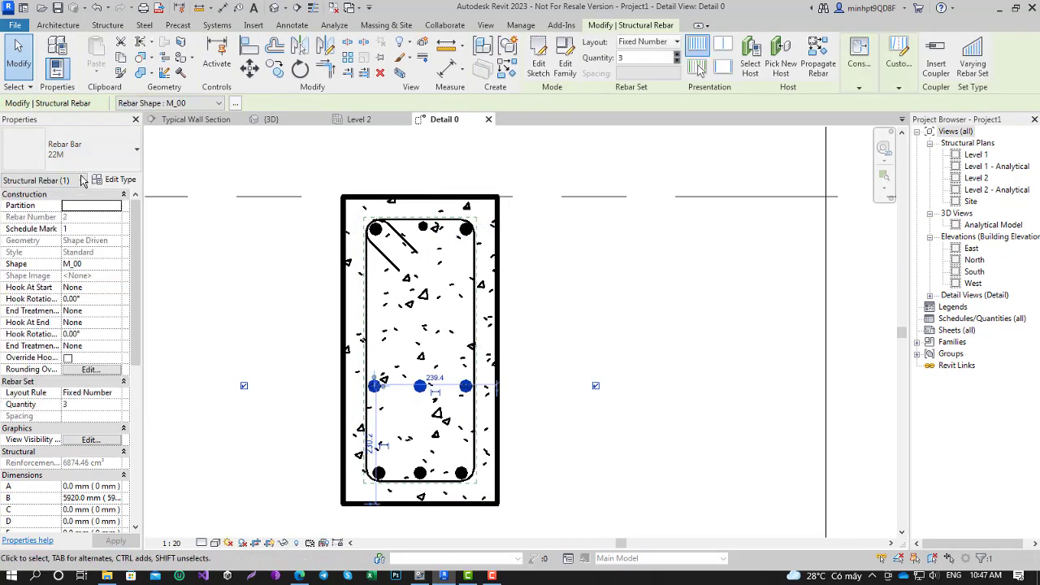
pyautogui.click(72, 150)
pyautogui.click(32, 242)
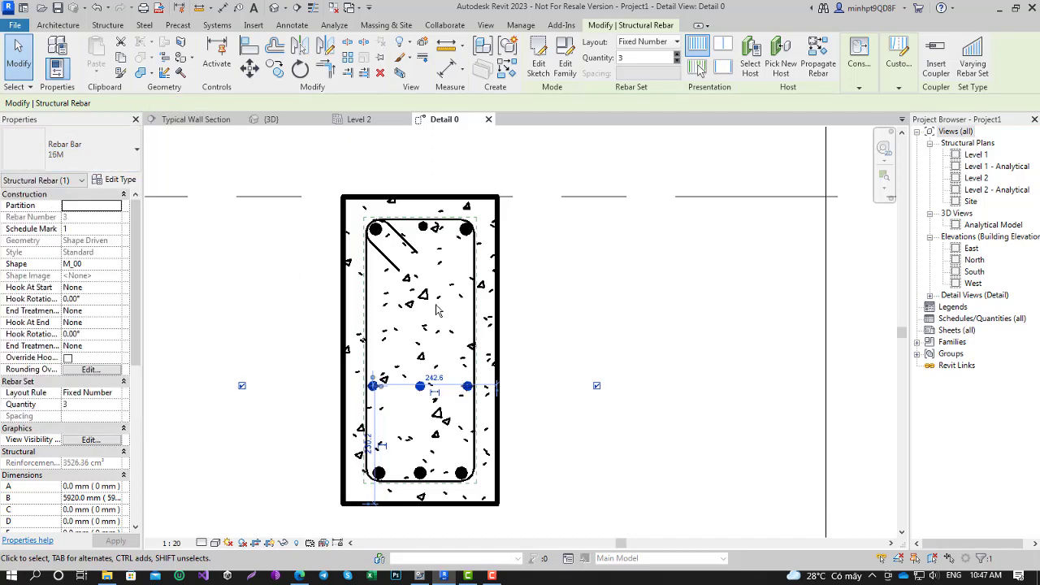
pyautogui.click(465, 477)
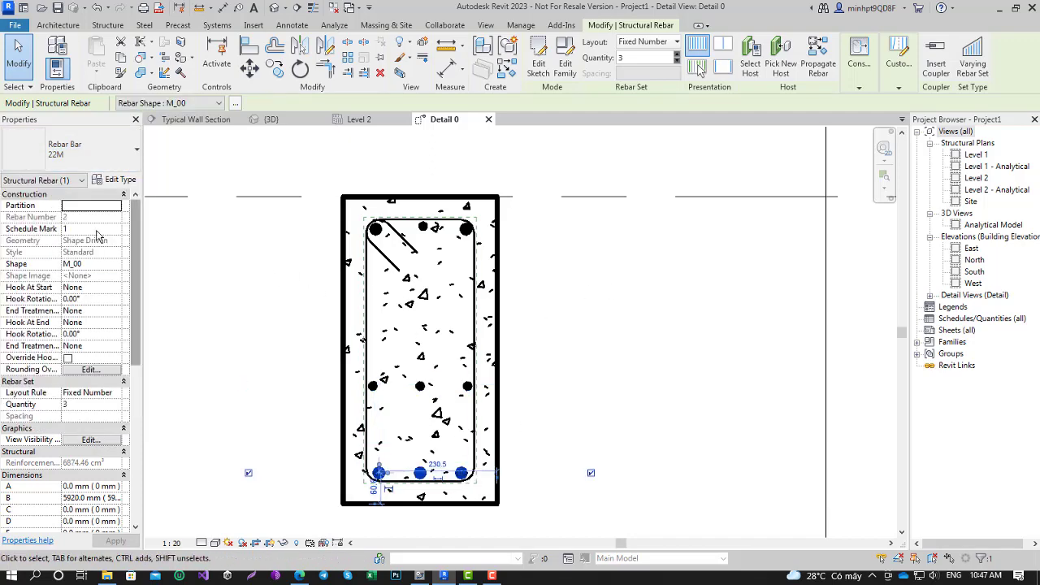
pyautogui.click(71, 150)
pyautogui.click(33, 309)
# Set the stirrup layout rule to Maximum Spacing at 100 mm
pyautogui.click(568, 262)
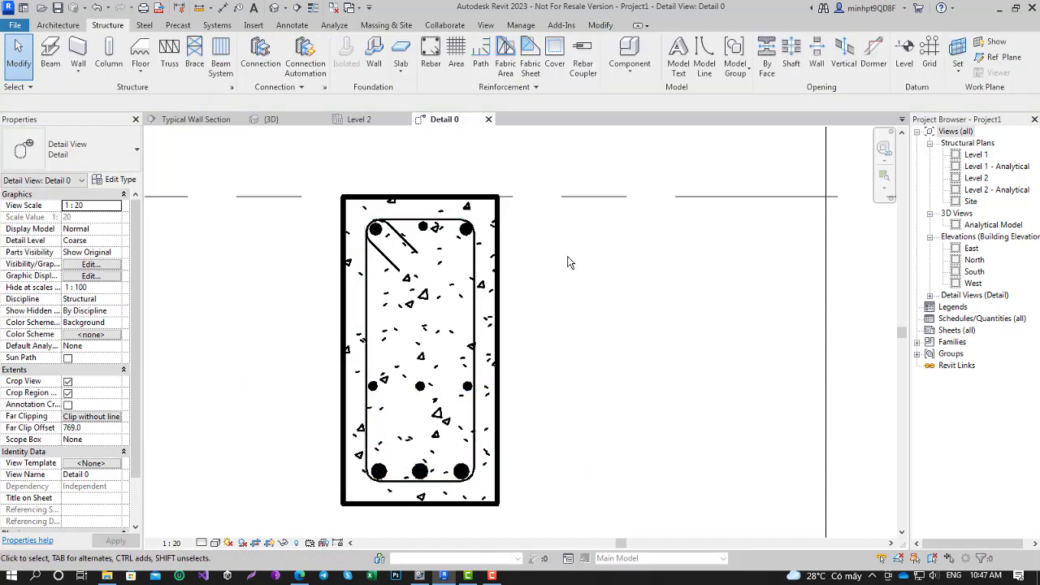
pyautogui.click(418, 221)
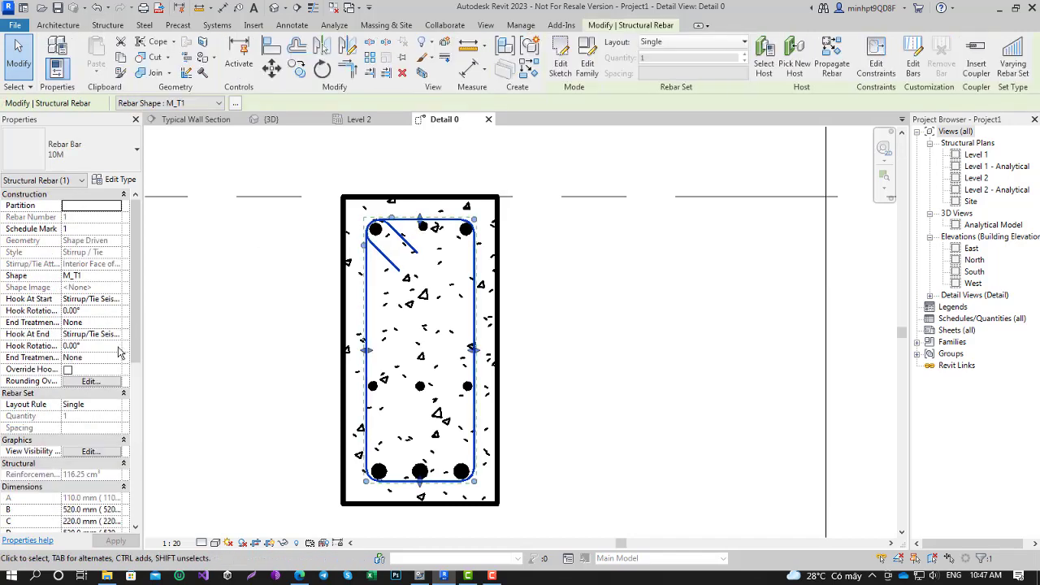
pyautogui.click(116, 406)
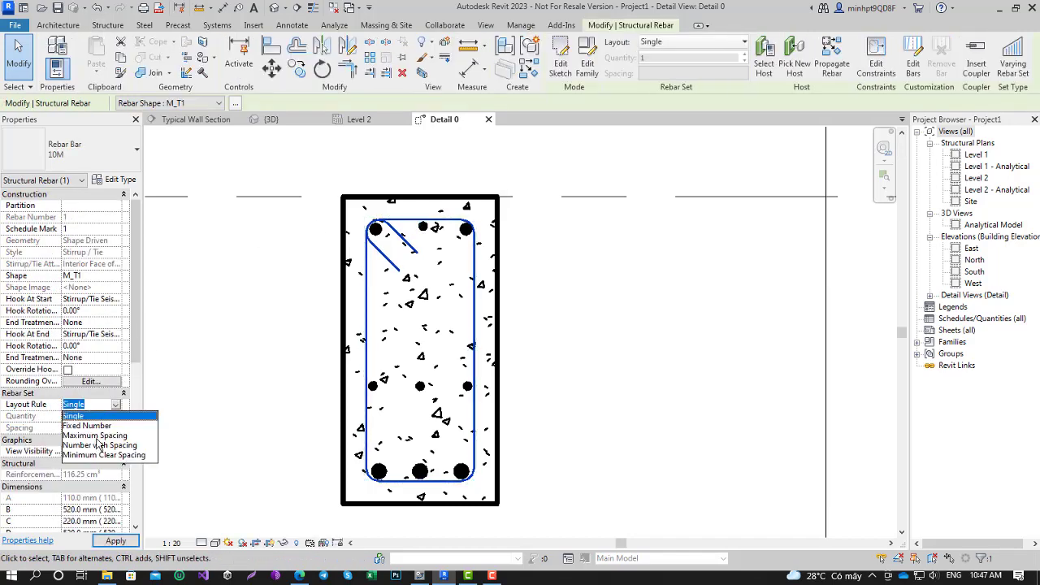
pyautogui.click(94, 436)
pyautogui.click(116, 541)
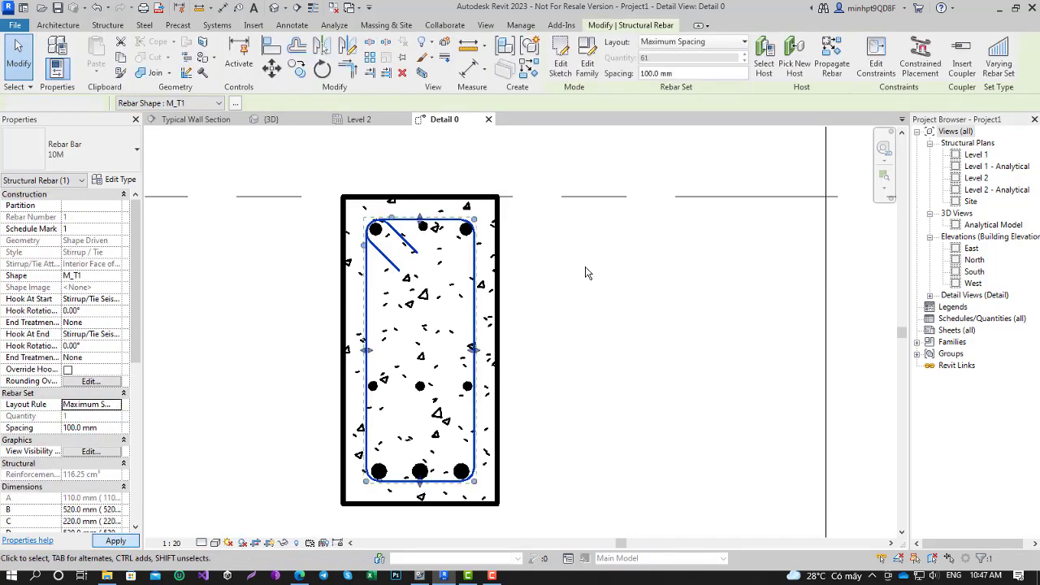
# From the Level 2 plan, open a default 3D view of the beam and zoom in
pyautogui.click(285, 122)
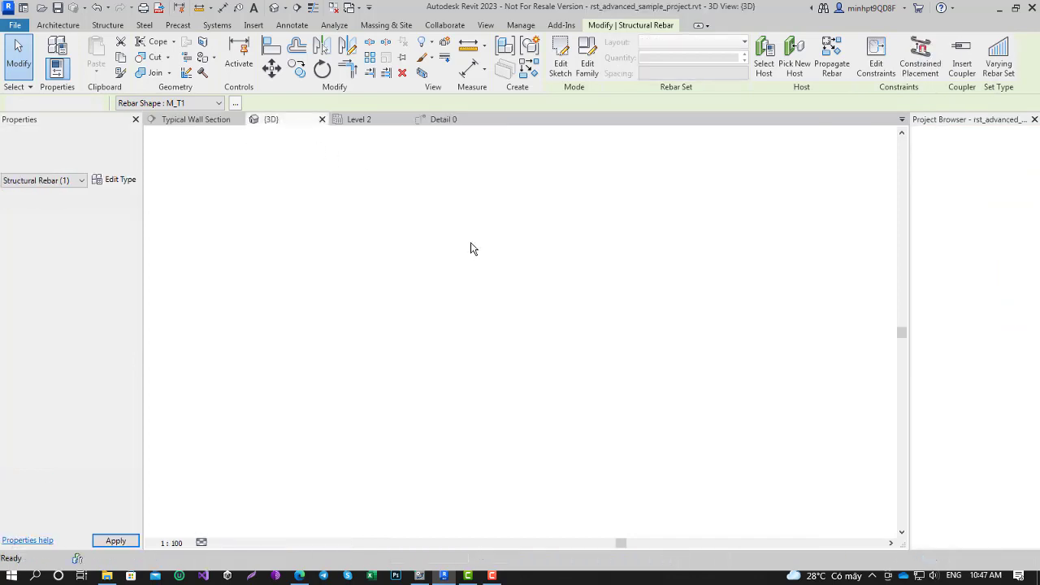
pyautogui.click(369, 121)
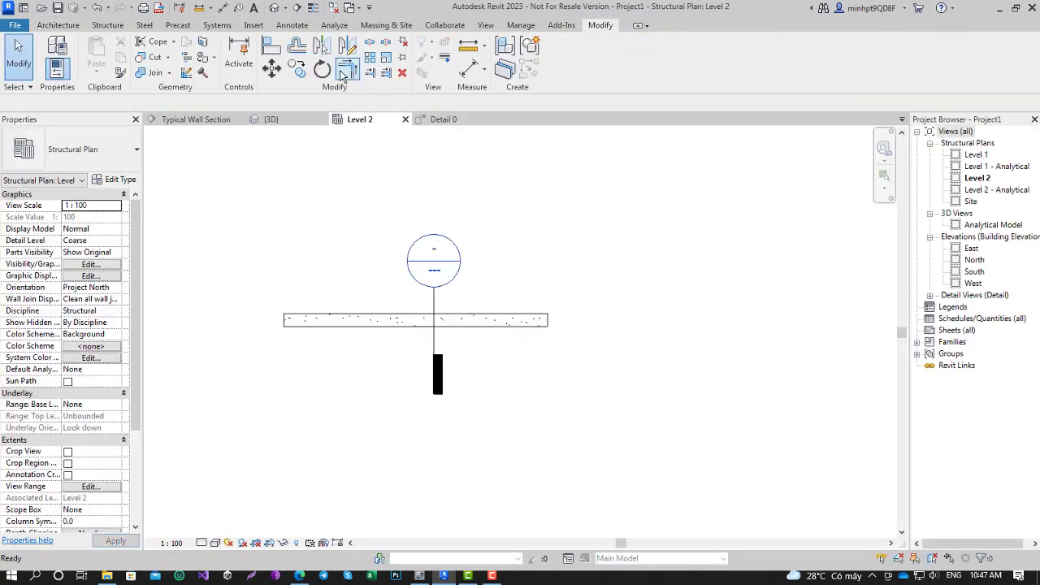
pyautogui.click(276, 9)
pyautogui.scroll(2, 495, 260)
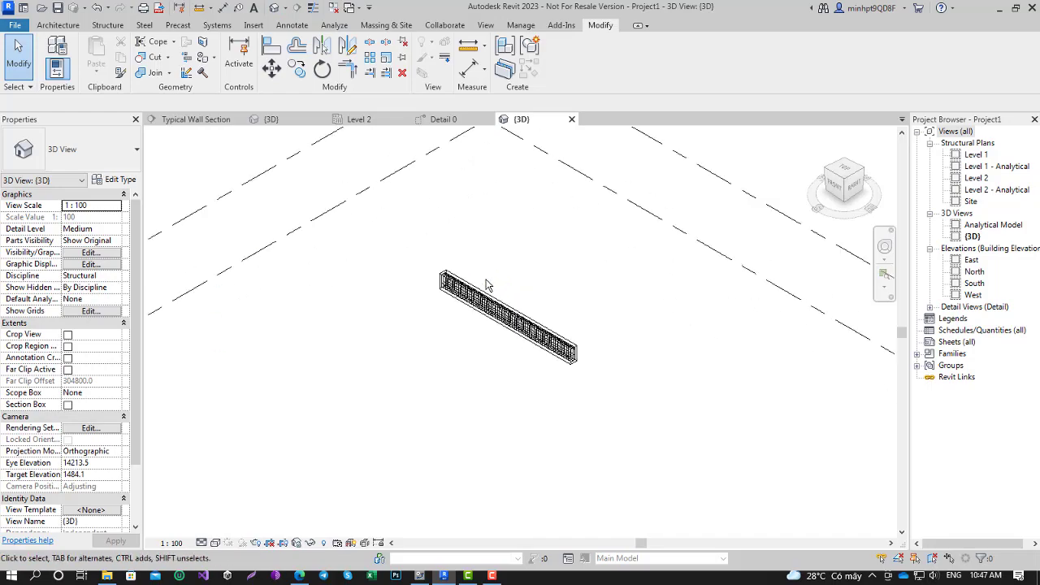
pyautogui.scroll(3, 499, 211)
pyautogui.scroll(2, 528, 212)
# Orbit and zoom around the beam to inspect the full rebar cage
pyautogui.moveTo(577, 319)
pyautogui.keyDown('shift'); pyautogui.mouseDown(button='middle')
pyautogui.moveTo(684, 306)
pyautogui.moveTo(466, 351)
pyautogui.mouseUp(button='middle'); pyautogui.keyUp('shift')
pyautogui.scroll(3, 569, 382)
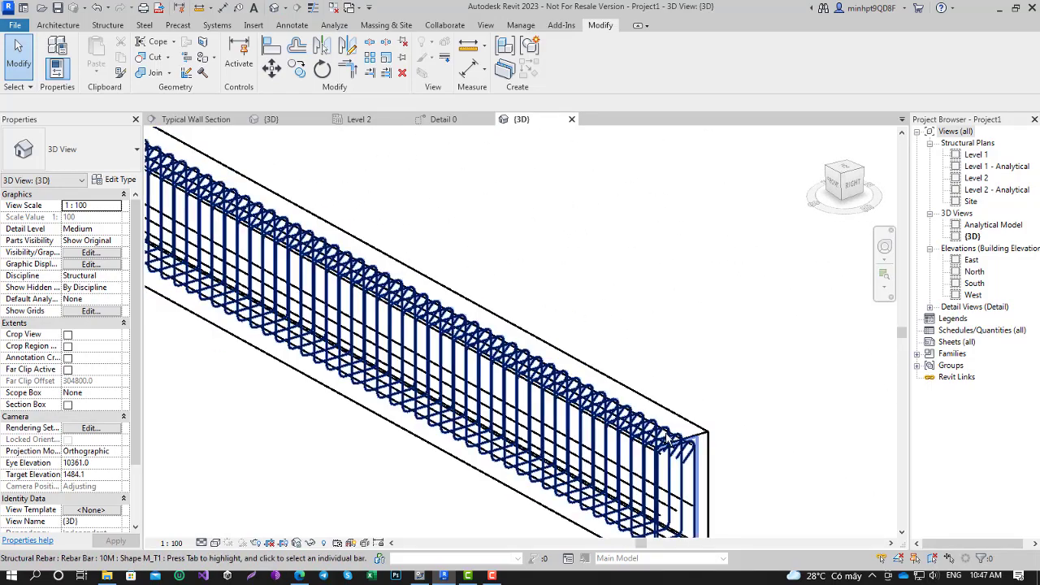
pyautogui.scroll(2, 568, 382)
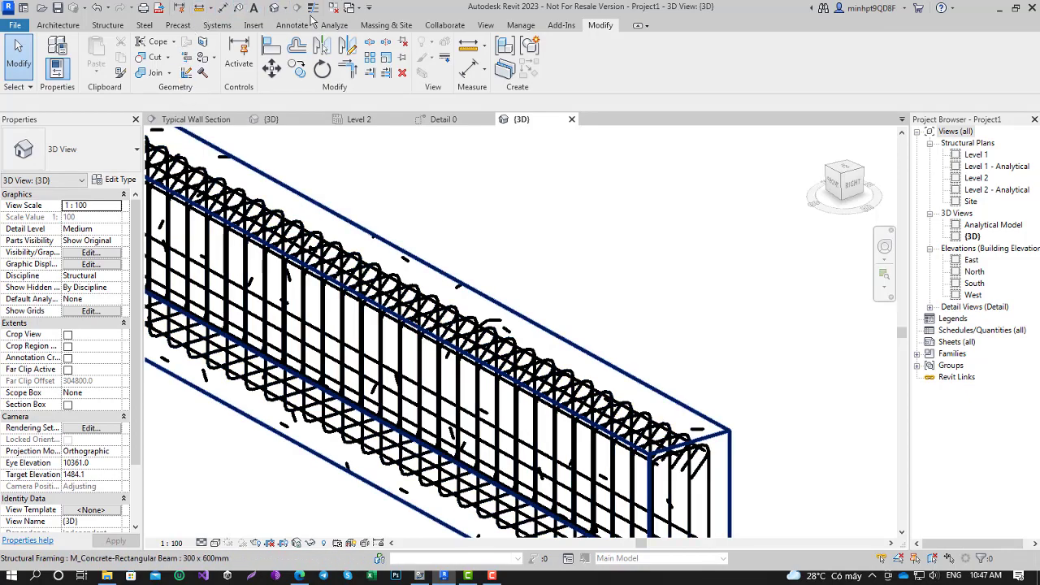
pyautogui.scroll(-1, 634, 357)
pyautogui.scroll(-1, 641, 361)
pyautogui.scroll(-1, 649, 365)
pyautogui.scroll(-2, 649, 365)
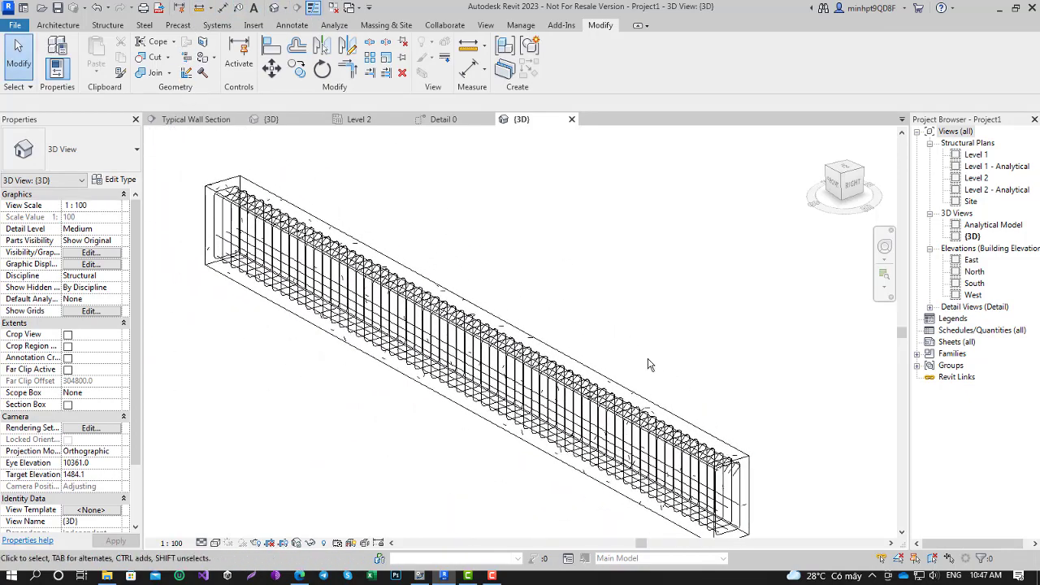
pyautogui.scroll(1, 273, 190)
pyautogui.scroll(1, 273, 190)
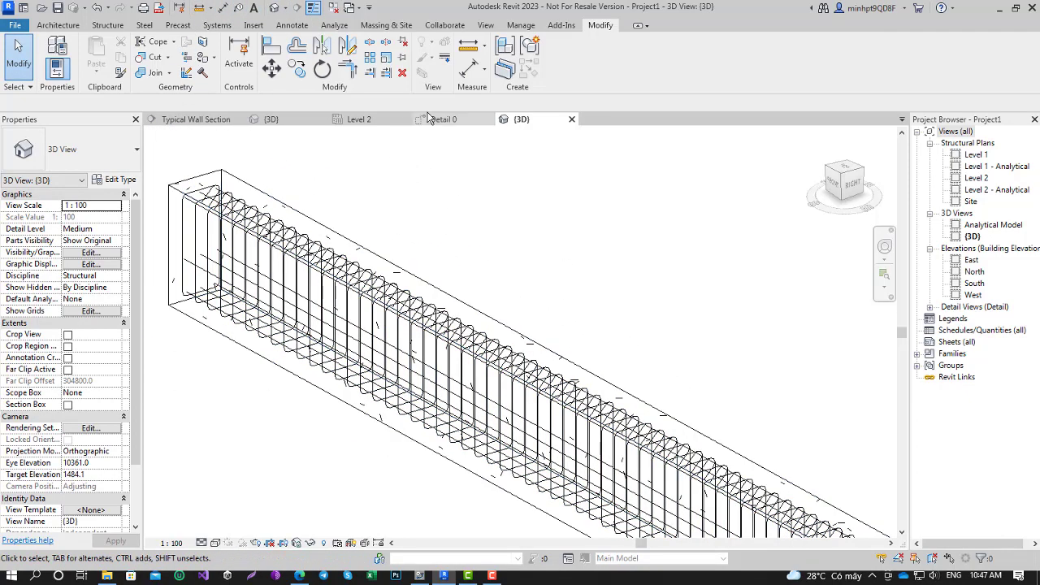
# Draw a lengthwise section along the beam on Level 2 with its far clip pulled close
pyautogui.click(357, 119)
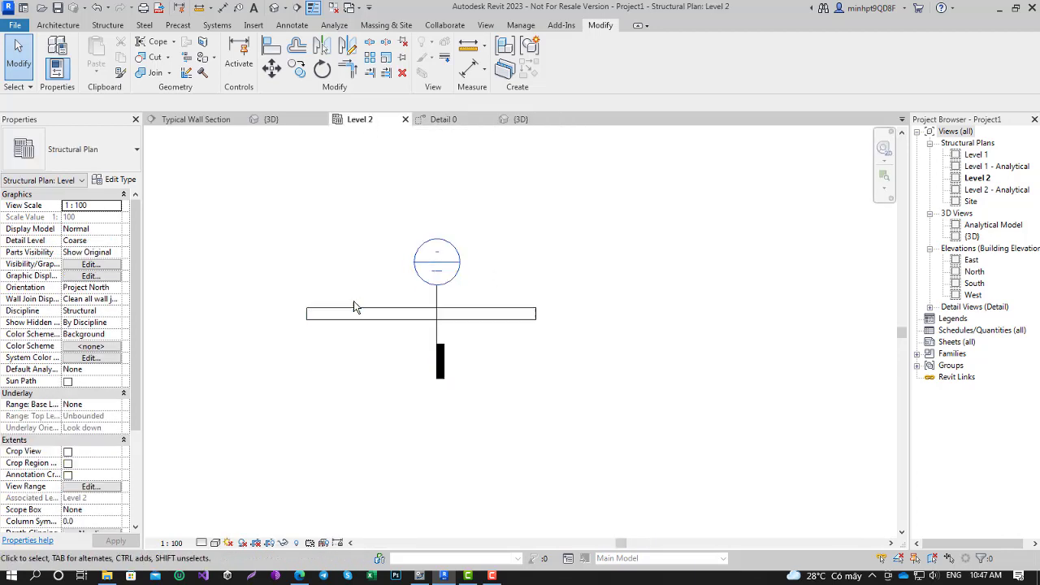
pyautogui.click(297, 8)
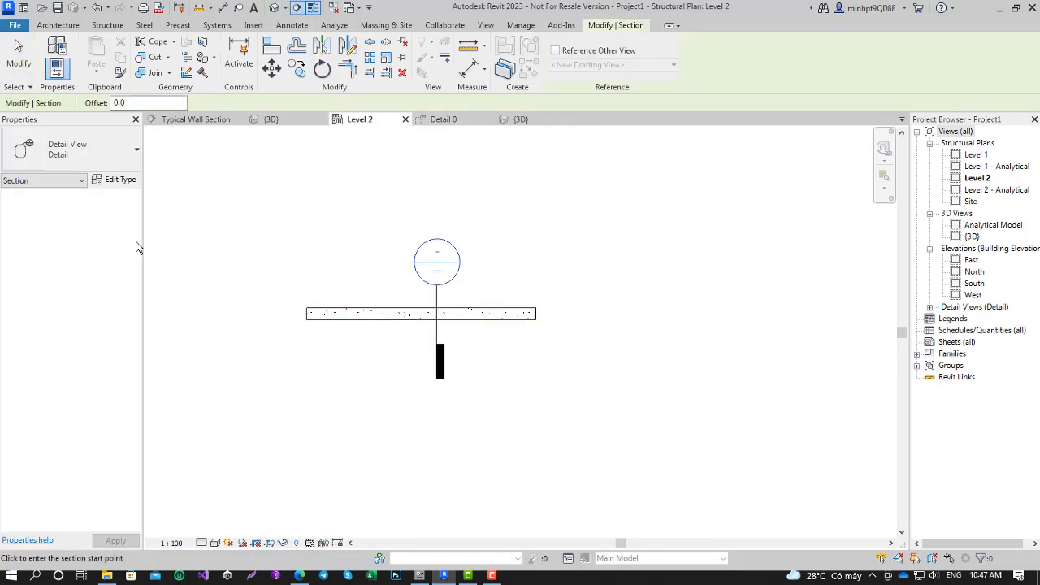
pyautogui.click(293, 313)
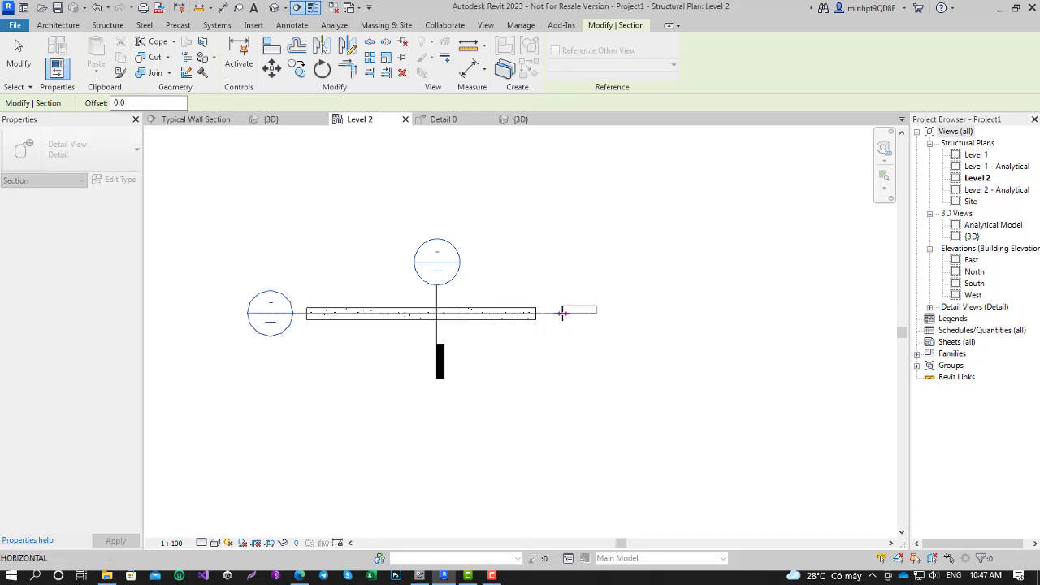
pyautogui.click(555, 313)
pyautogui.moveTo(429, 189); pyautogui.dragTo(428, 293)
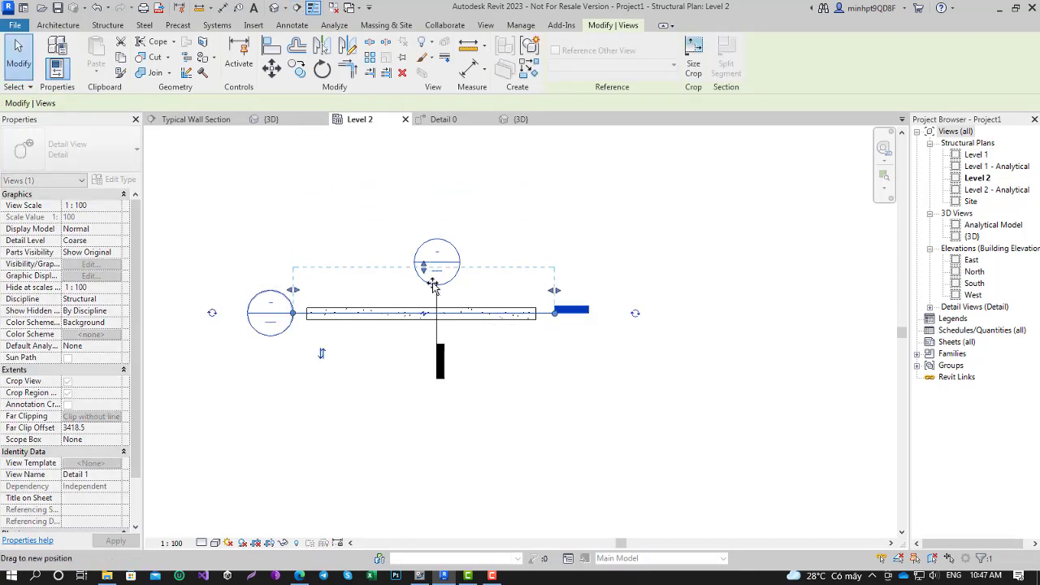
pyautogui.rightClick(298, 315)
# Open the Detail 1 section view and set its scale to 1:50
pyautogui.click(333, 279)
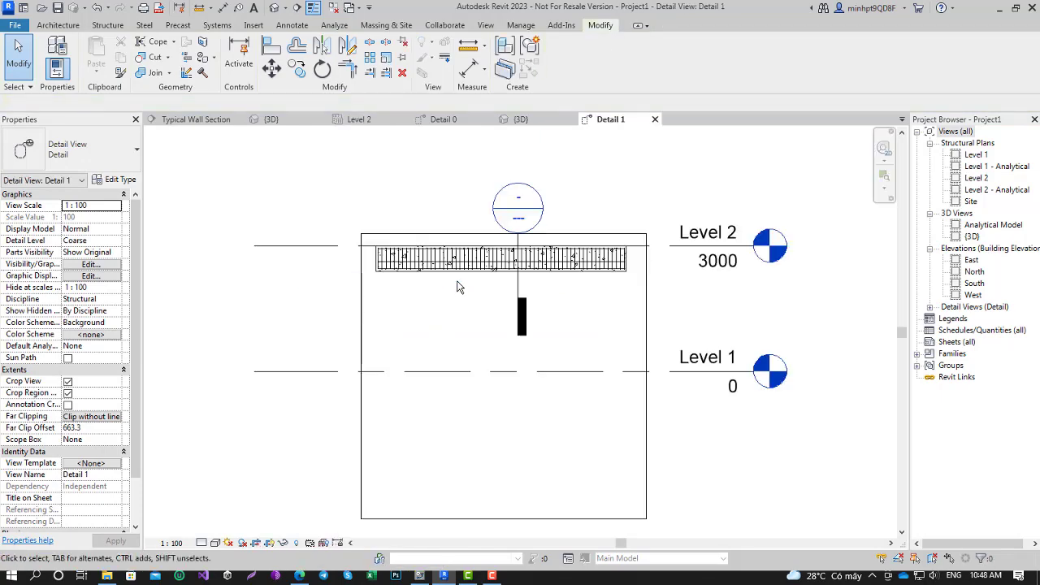
pyautogui.click(189, 543)
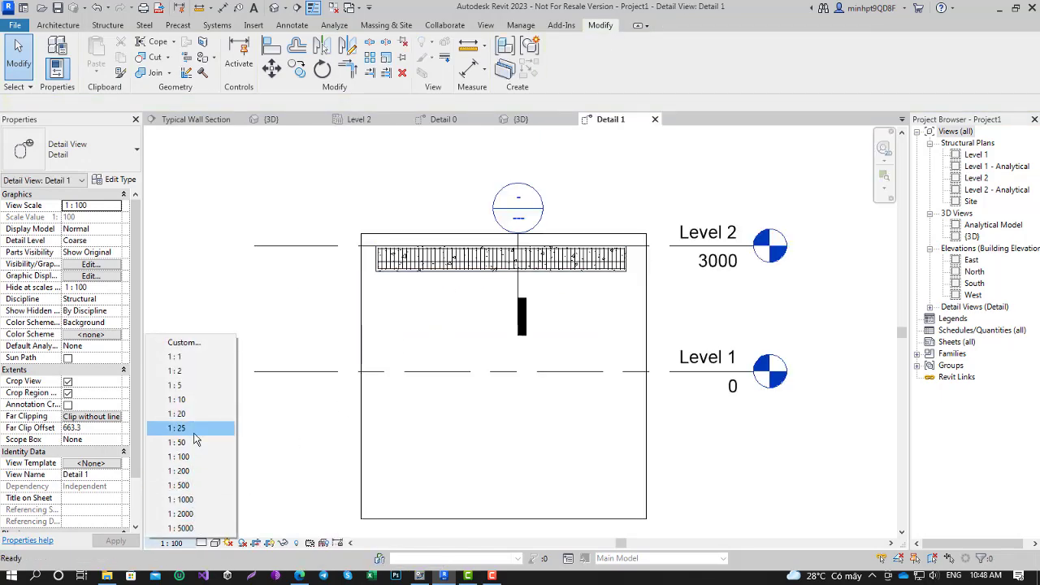
pyautogui.click(203, 443)
pyautogui.scroll(3, 517, 236)
pyautogui.scroll(2, 513, 297)
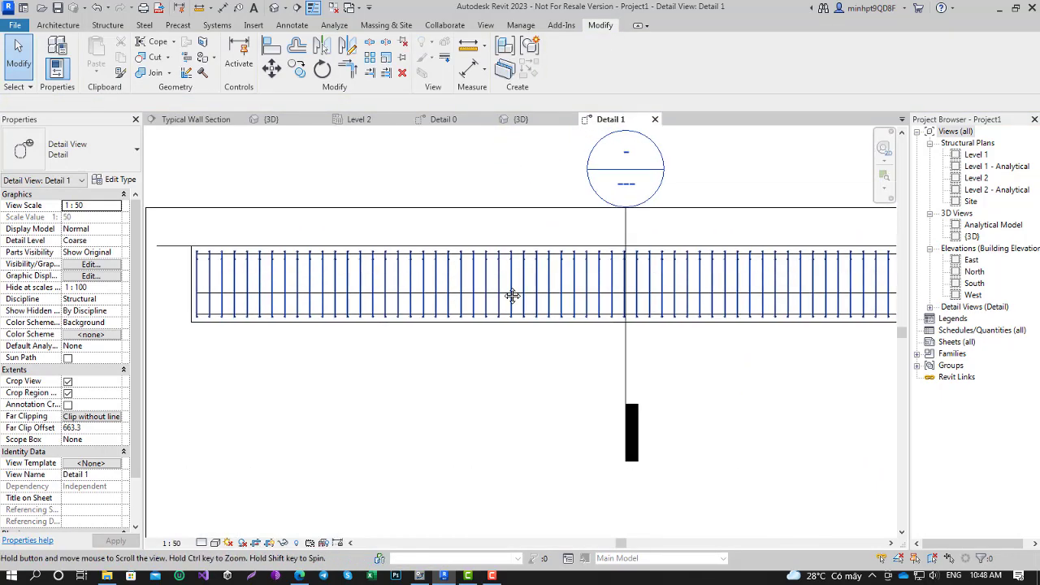
pyautogui.scroll(3, 218, 256)
pyautogui.scroll(2, 218, 256)
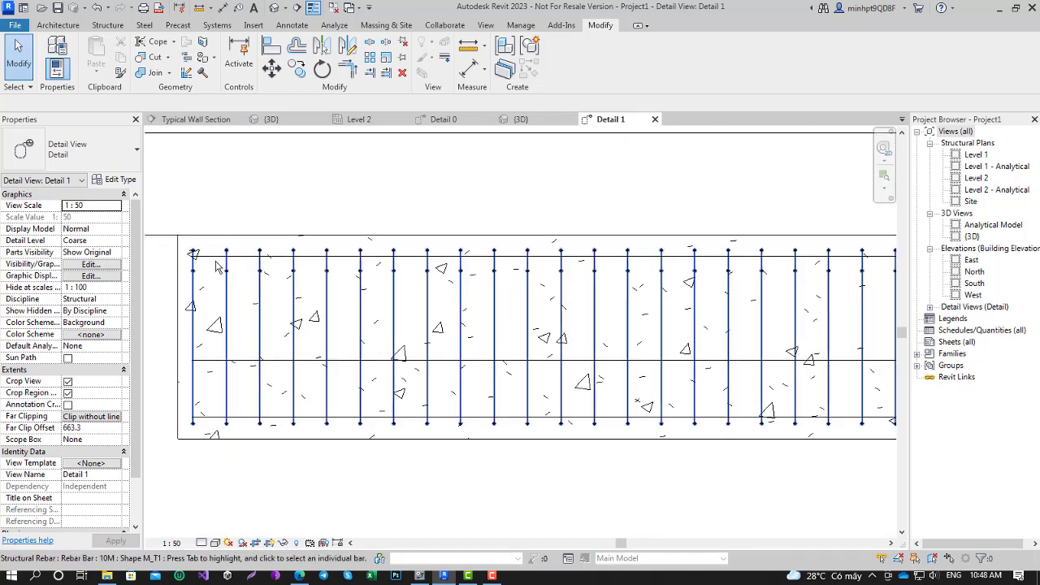
# Set the Detail 1 detail level to Fine and centre the beam in the view
pyautogui.click(202, 543)
pyautogui.click(224, 527)
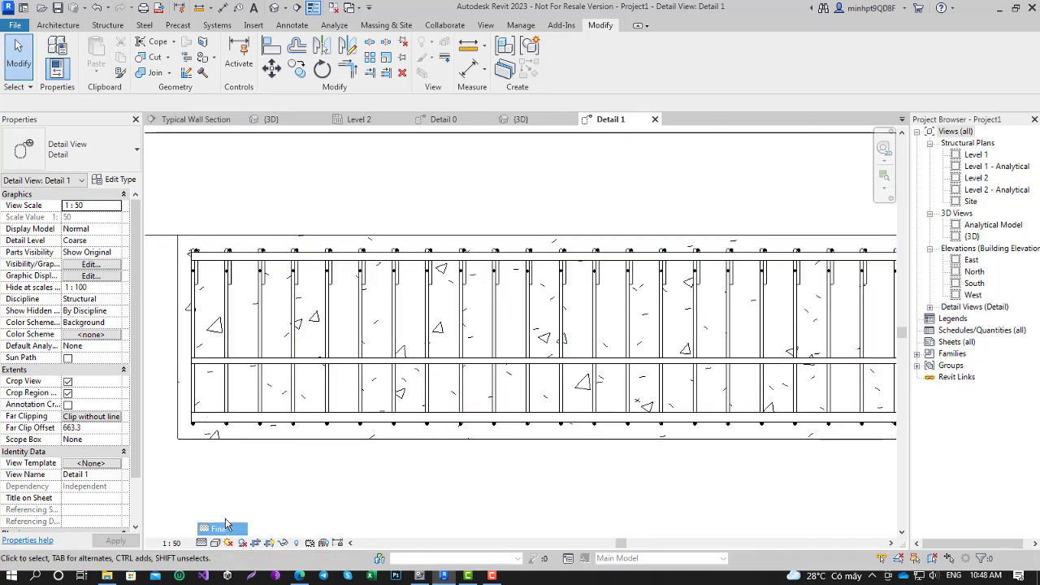
pyautogui.scroll(-1, 302, 235)
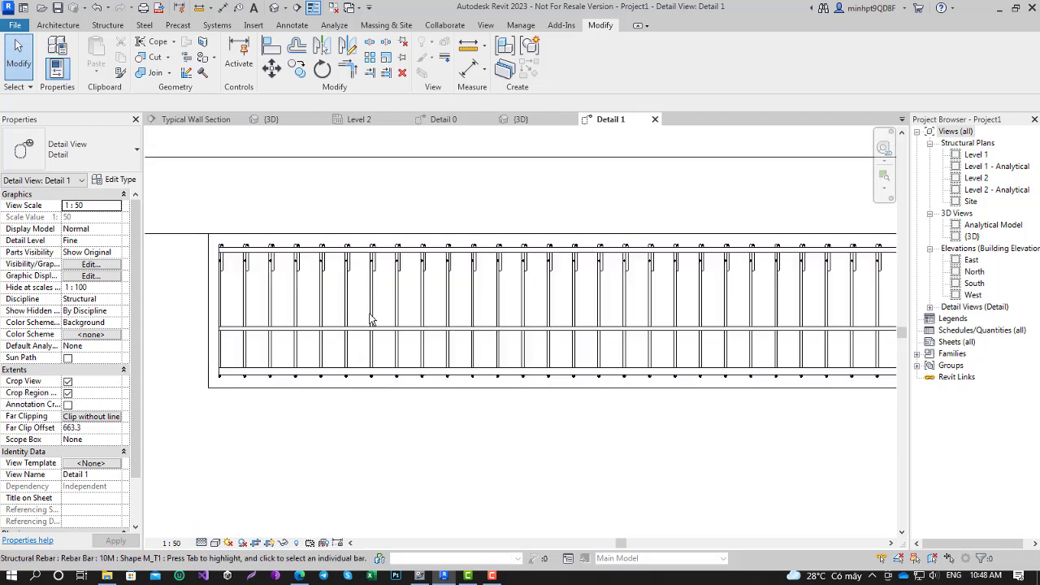
pyautogui.moveTo(460, 405); pyautogui.dragTo(437, 407, button='middle')
pyautogui.scroll(-3, 437, 407)
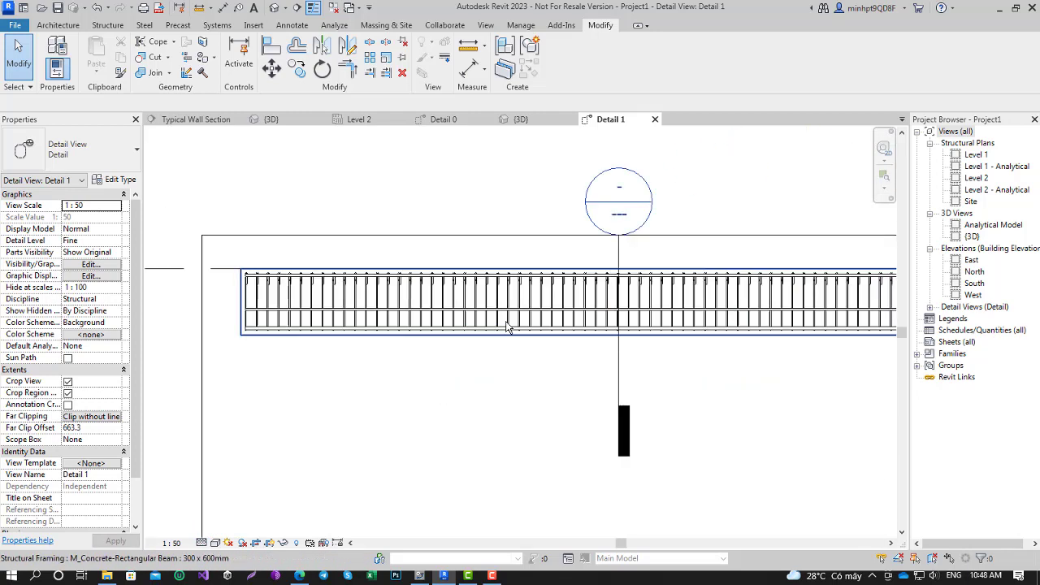
pyautogui.moveTo(511, 260); pyautogui.dragTo(393, 254, button='middle')
pyautogui.scroll(-2, 393, 253)
pyautogui.scroll(-1, 408, 526)
pyautogui.moveTo(409, 526); pyautogui.dragTo(412, 419, button='middle')
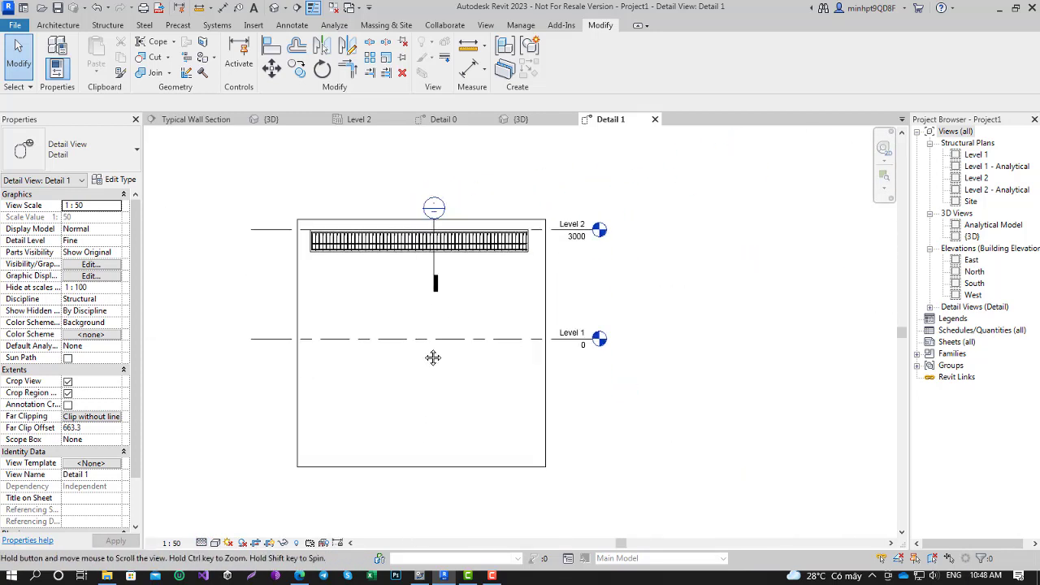
# Drag the crop region's bottom edge up above Level 1 to frame the beam
pyautogui.click(417, 421)
pyautogui.moveTo(419, 421); pyautogui.dragTo(419, 225)
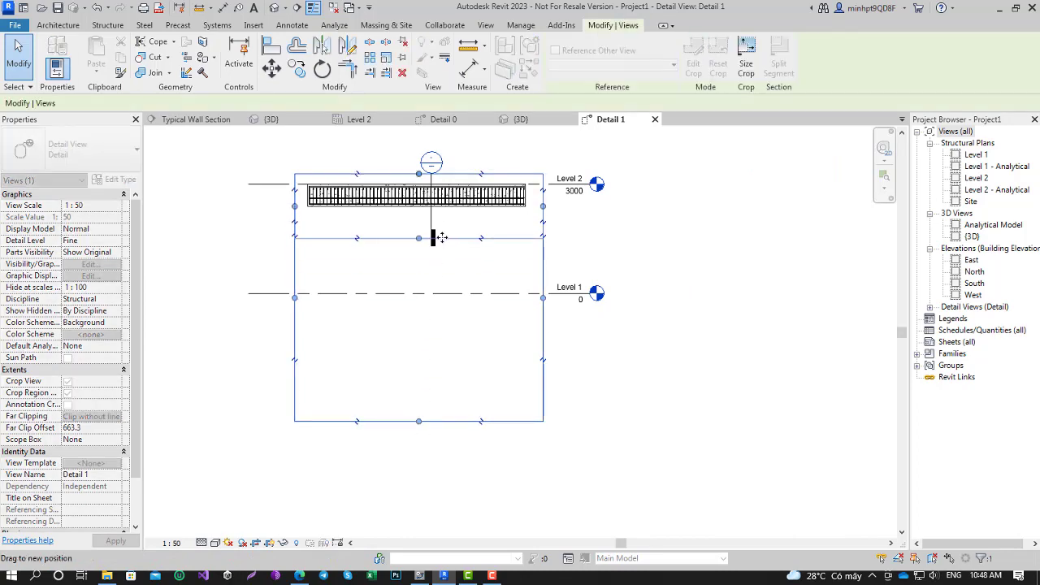
pyautogui.scroll(3, 321, 165)
pyautogui.moveTo(314, 181); pyautogui.dragTo(432, 225, button='middle')
pyautogui.scroll(-1, 431, 225)
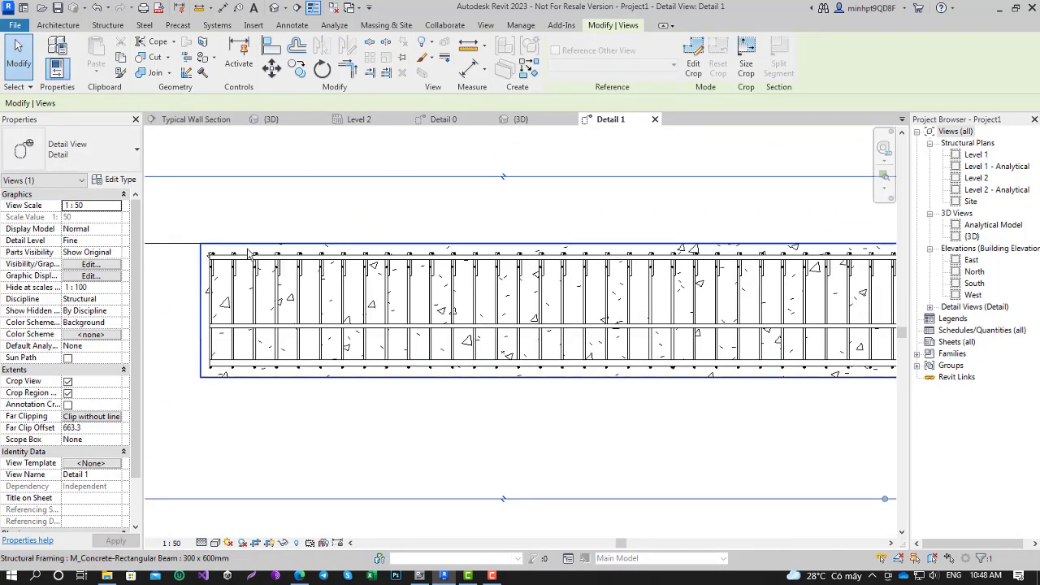
pyautogui.scroll(-2, 260, 247)
pyautogui.scroll(2, 324, 227)
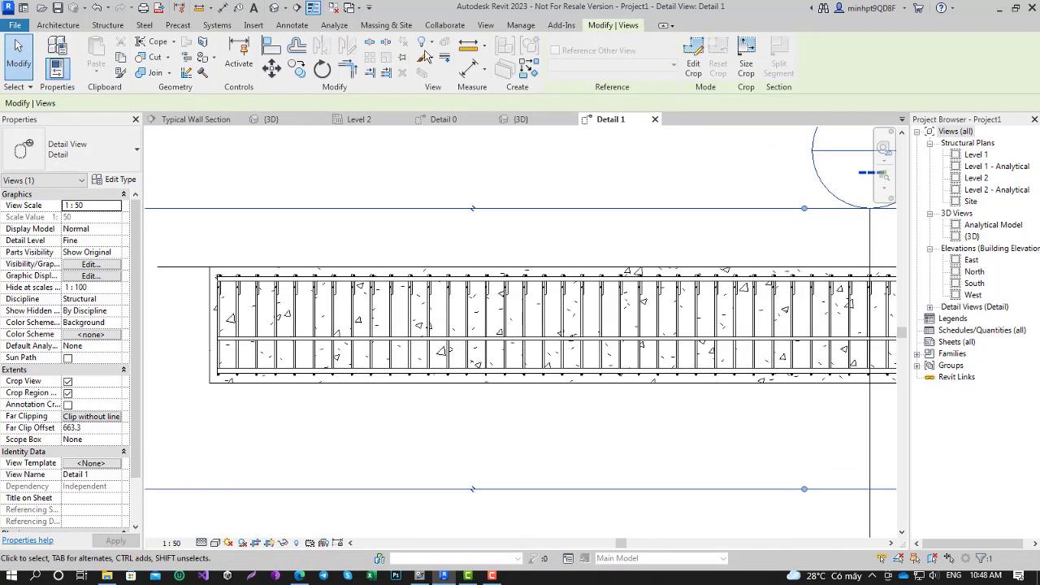
# Displace the top longitudinal bar set downward by 65.2 in the elevation
pyautogui.click(265, 282)
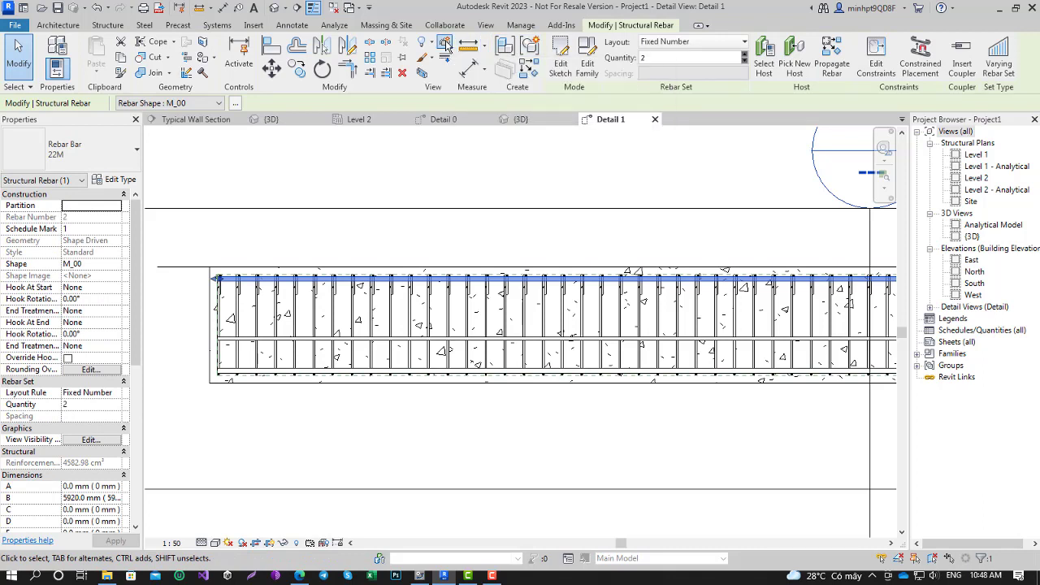
pyautogui.click(445, 45)
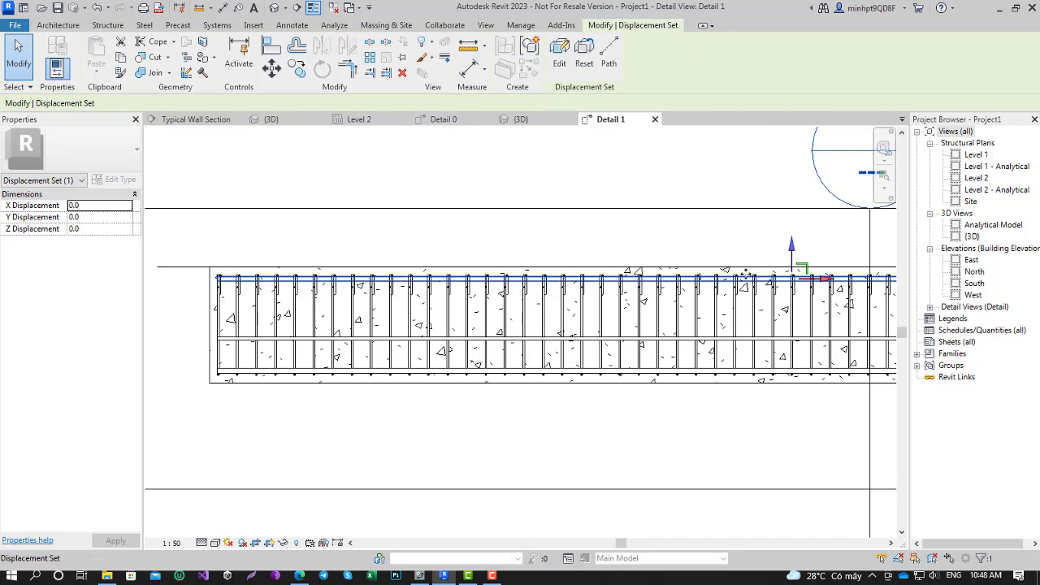
pyautogui.moveTo(790, 243); pyautogui.dragTo(791, 265)
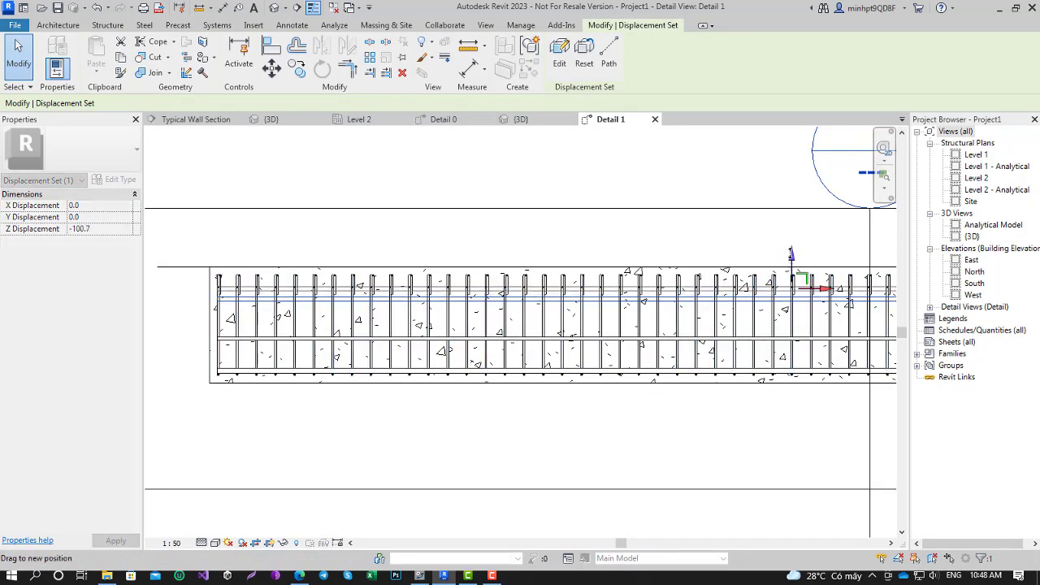
pyautogui.moveTo(790, 265); pyautogui.dragTo(792, 261)
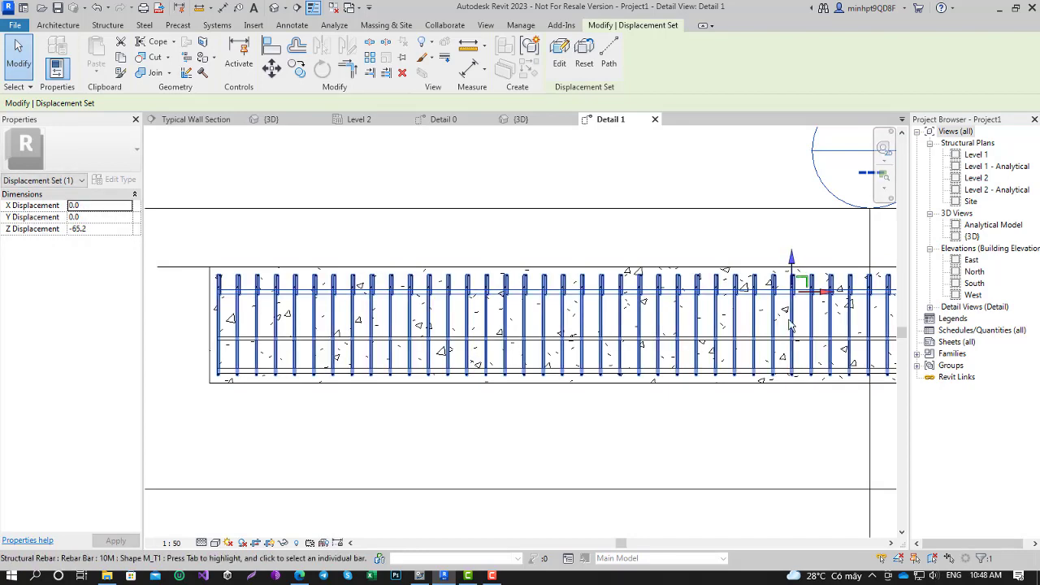
pyautogui.scroll(-2, 498, 250)
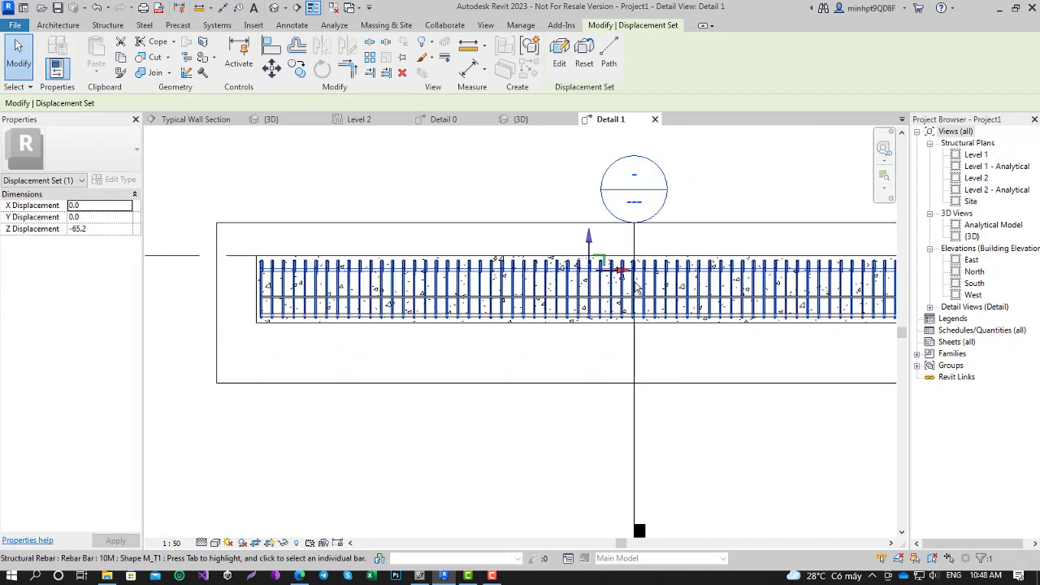
pyautogui.moveTo(525, 239); pyautogui.dragTo(443, 252, button='middle')
pyautogui.scroll(-1, 443, 252)
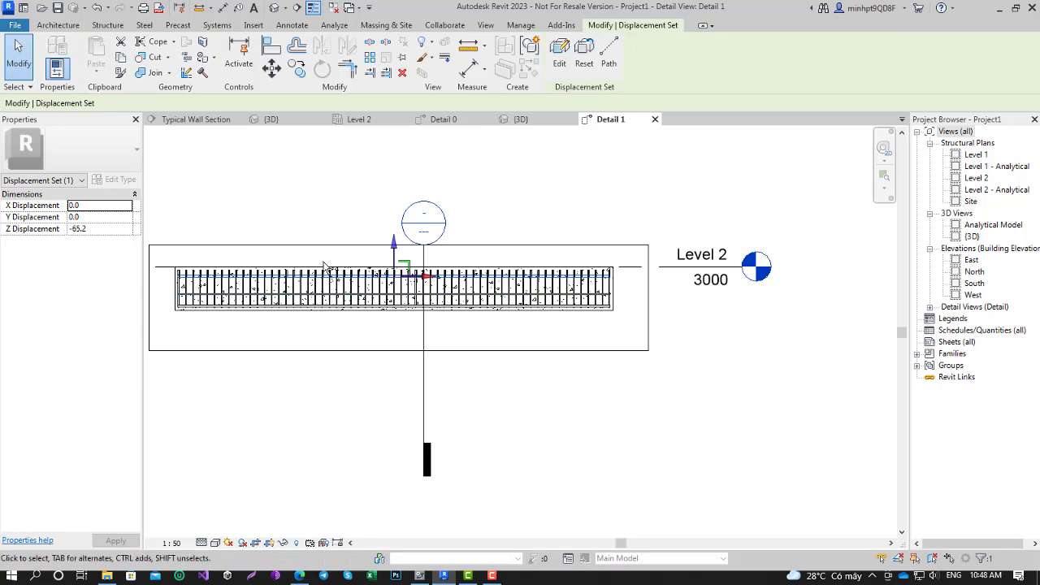
pyautogui.scroll(2, 190, 267)
pyautogui.moveTo(190, 267); pyautogui.dragTo(268, 251, button='middle')
pyautogui.scroll(1, 269, 251)
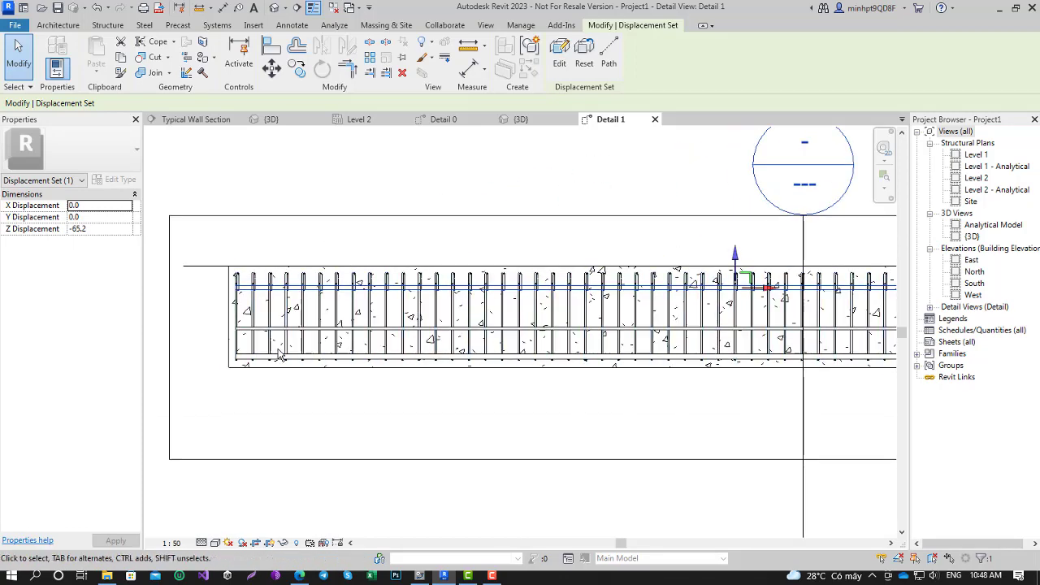
# Displace the bottom bar set upward by 67.8 and check the result in Detail 0
pyautogui.click(282, 360)
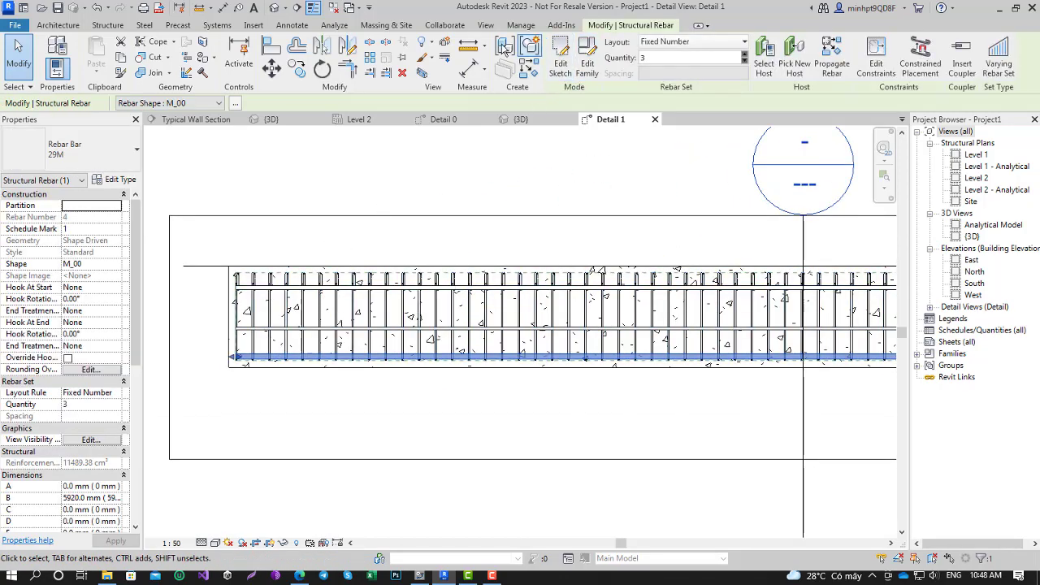
pyautogui.click(446, 46)
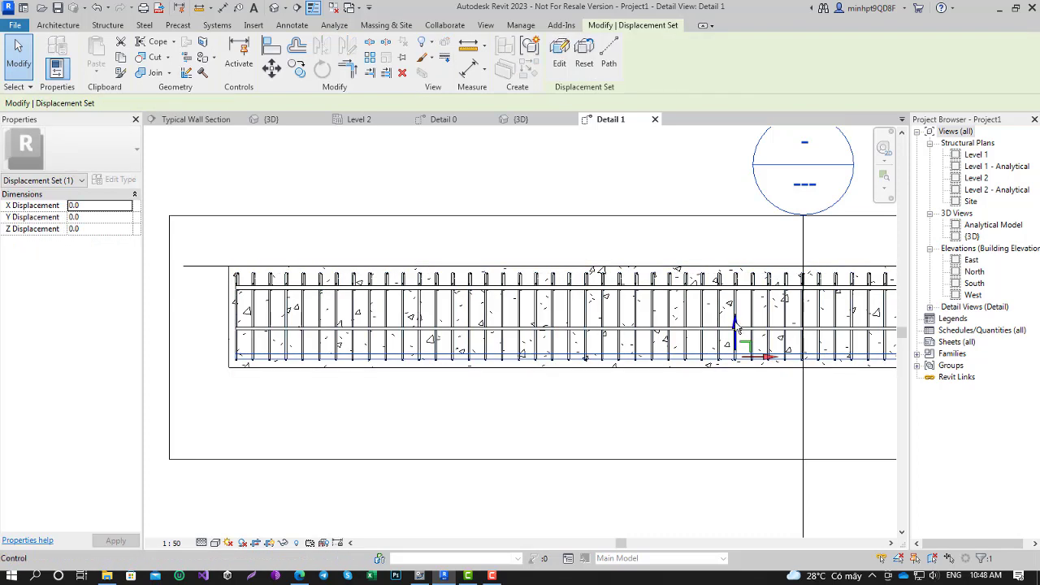
pyautogui.moveTo(736, 327); pyautogui.dragTo(736, 309)
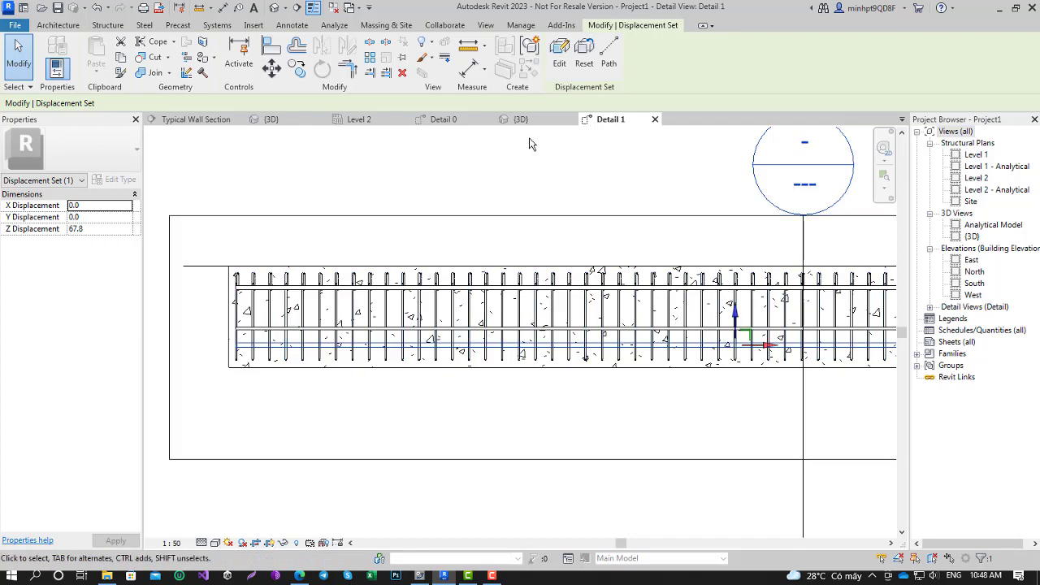
pyautogui.click(443, 120)
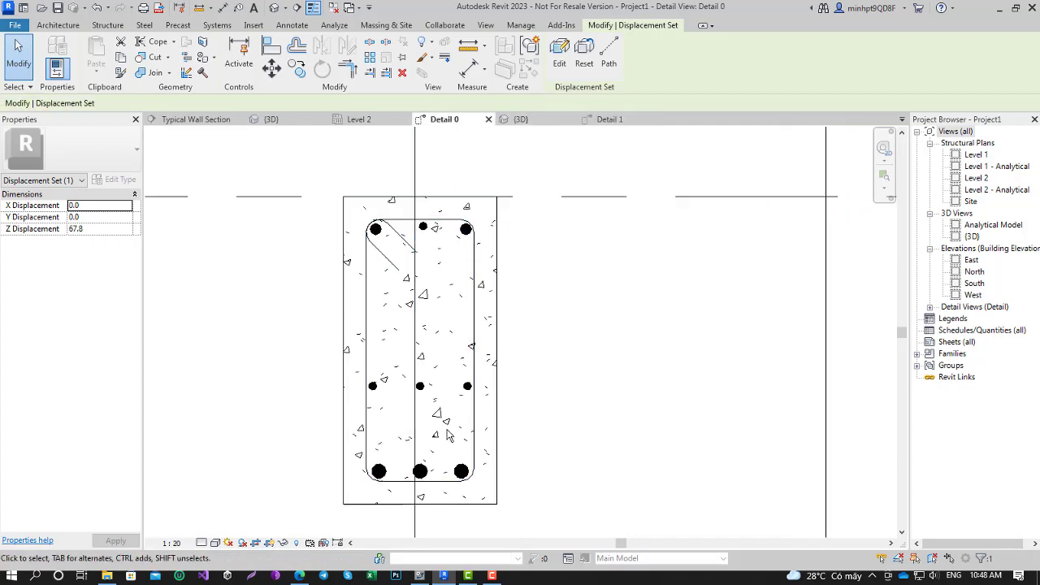
pyautogui.click(619, 120)
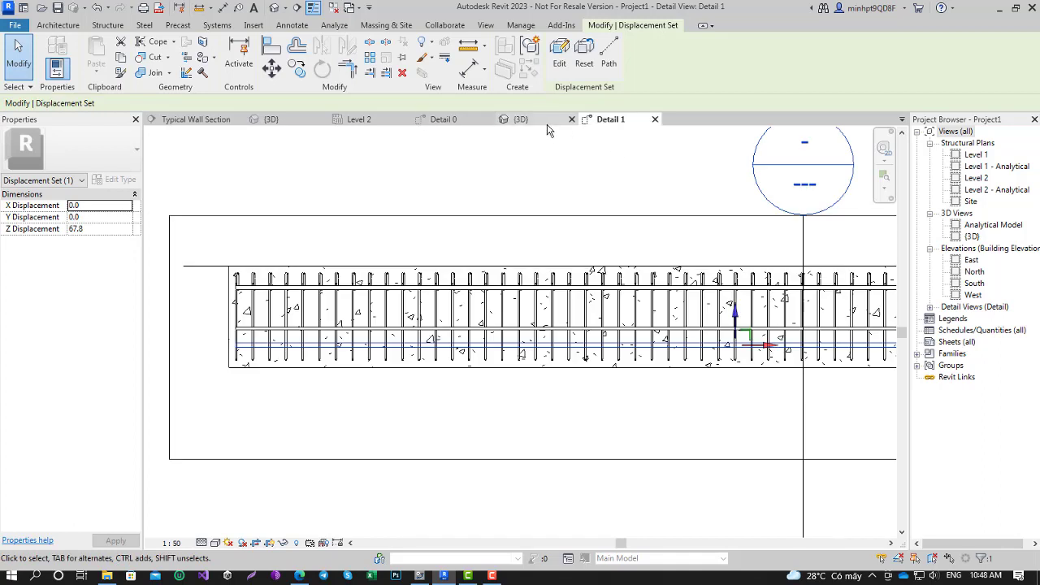
pyautogui.click(491, 215)
# Switch to the {3D} view and orbit to look down on the beam
pyautogui.click(493, 201)
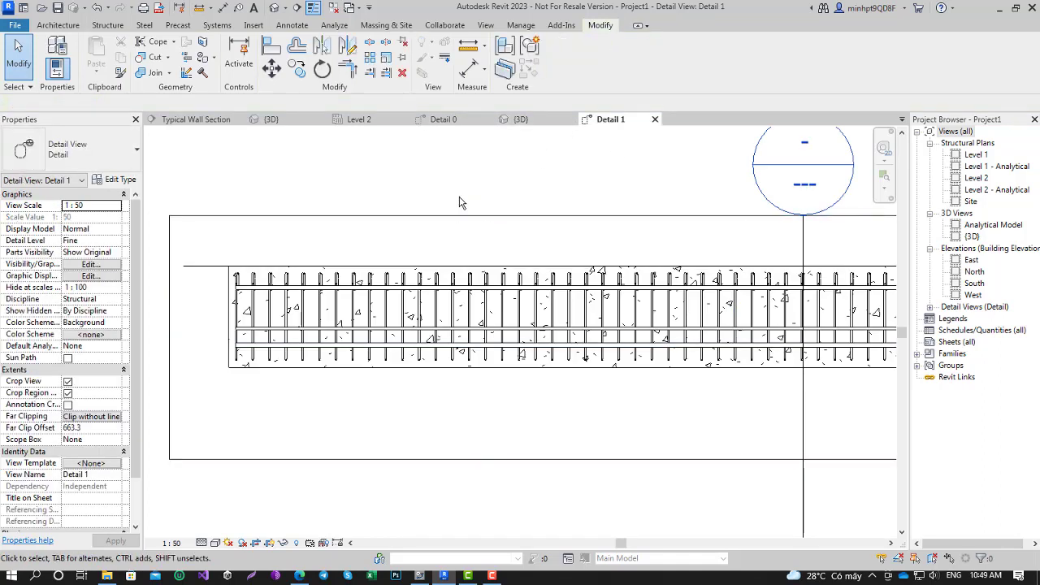
pyautogui.click(521, 119)
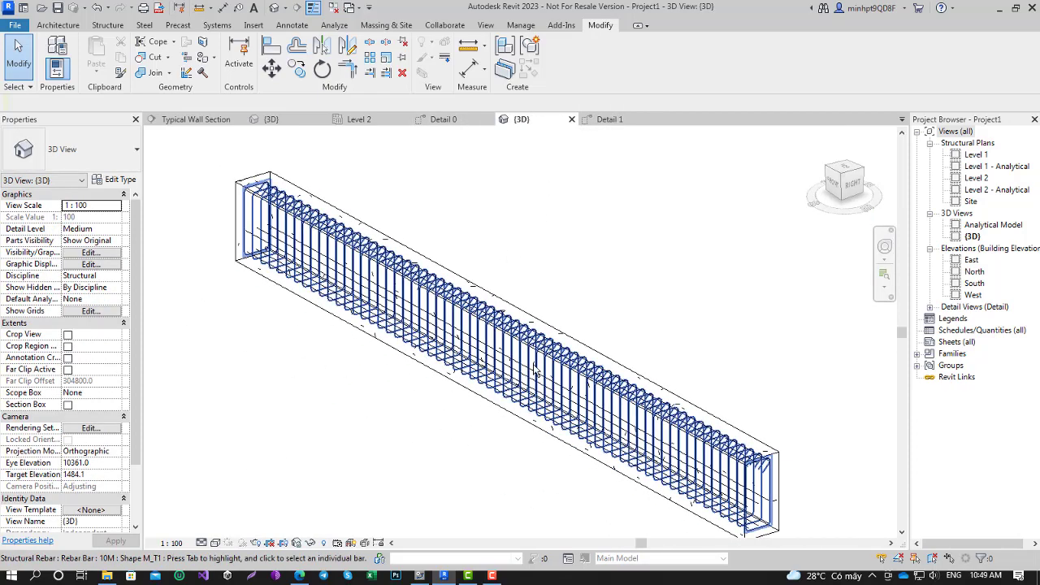
pyautogui.scroll(2, 284, 234)
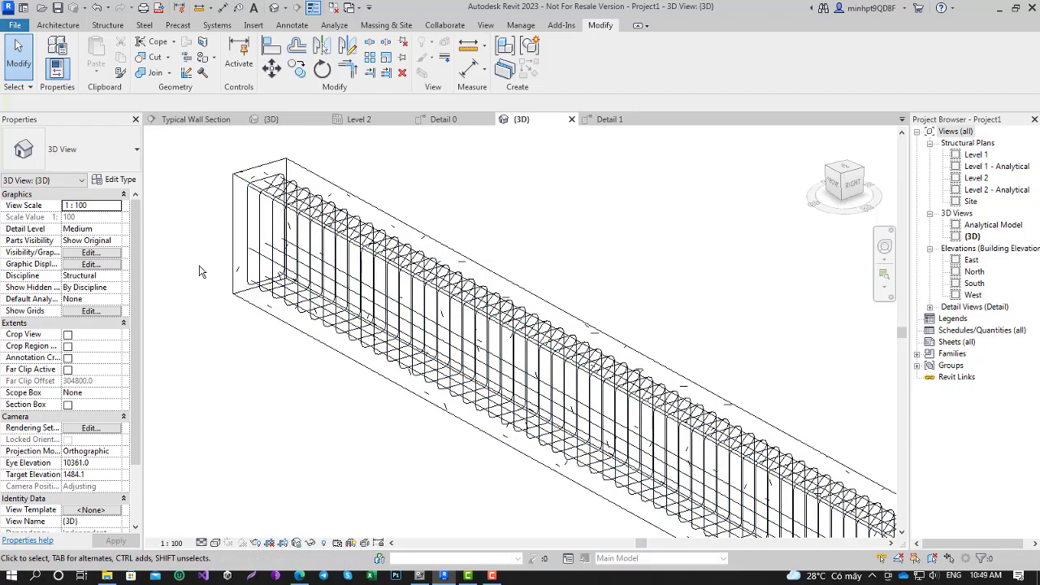
pyautogui.scroll(5, 203, 179)
pyautogui.moveTo(203, 180)
pyautogui.keyDown('shift'); pyautogui.mouseDown(button='middle')
pyautogui.moveTo(244, 244)
pyautogui.moveTo(437, 243)
pyautogui.mouseUp(button='middle'); pyautogui.keyUp('shift')
pyautogui.scroll(-3, 442, 304)
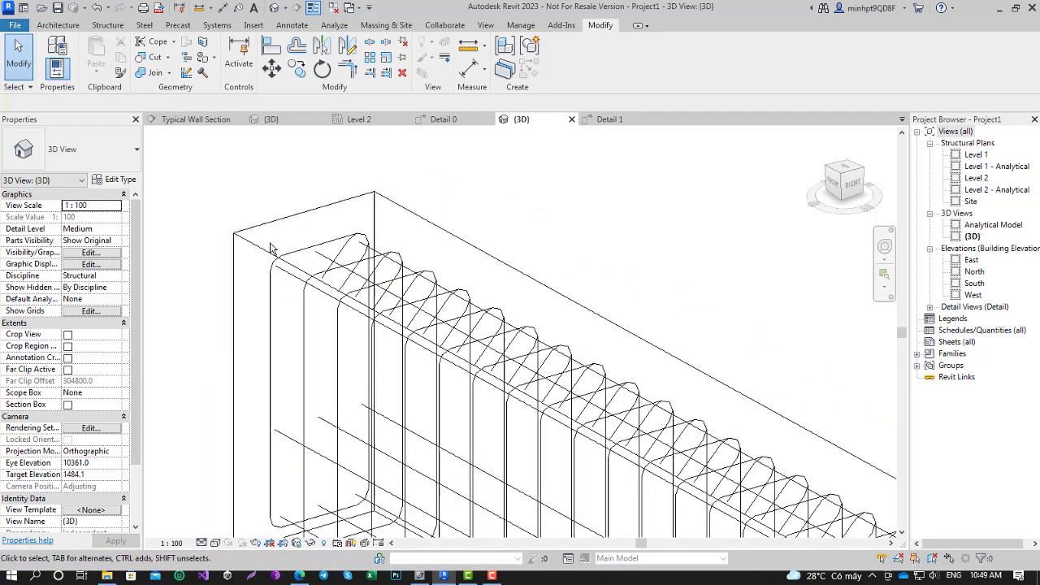
pyautogui.scroll(-3, 443, 304)
# Review the stirrup set's view visibility states, then close them unchanged
pyautogui.click(258, 277)
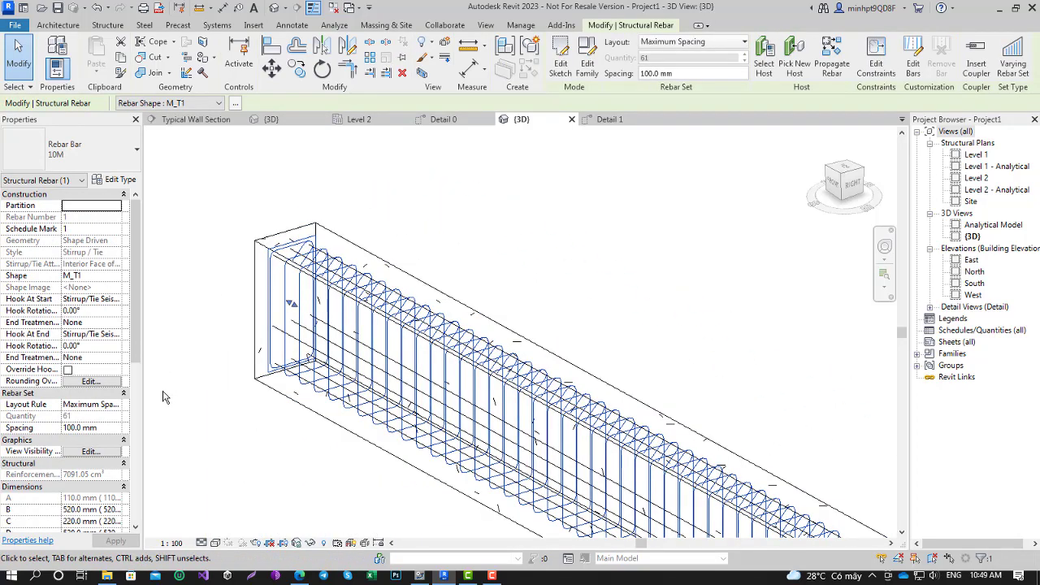
pyautogui.click(93, 453)
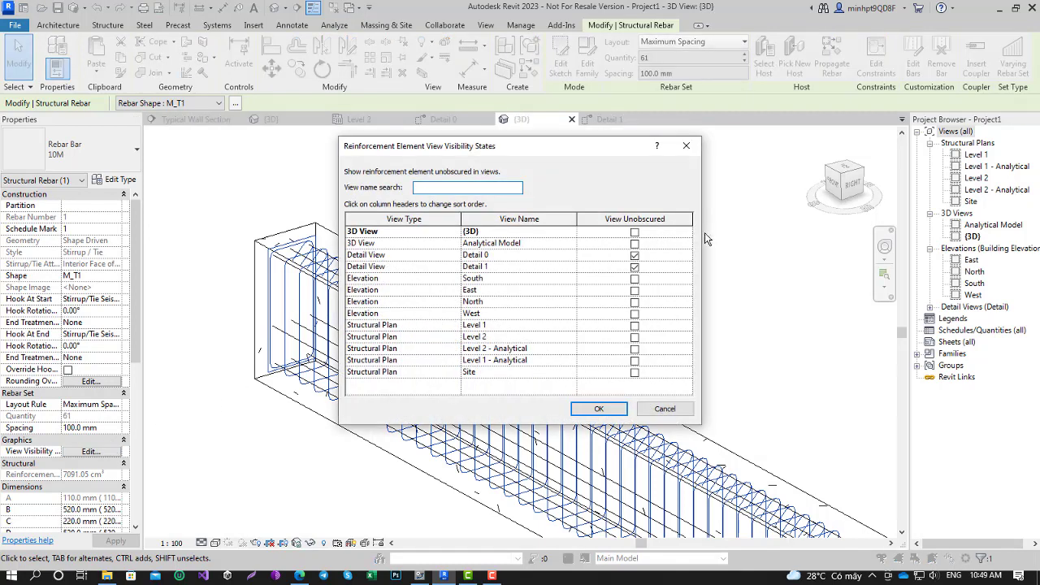
pyautogui.click(686, 147)
pyautogui.click(520, 255)
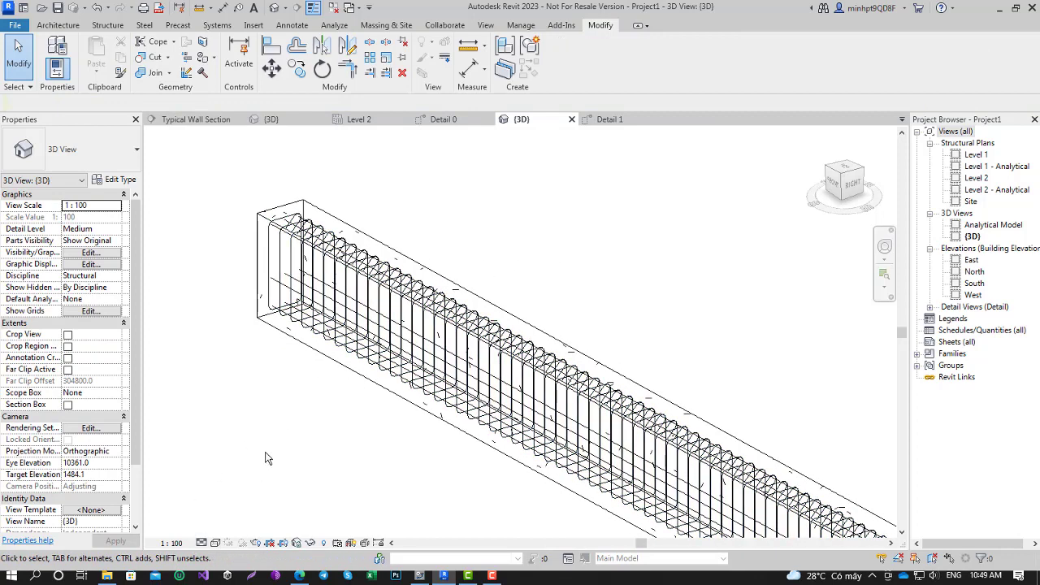
# Set the 3D view to Fine detail and try Shaded before returning to Wireframe
pyautogui.click(201, 542)
pyautogui.click(220, 529)
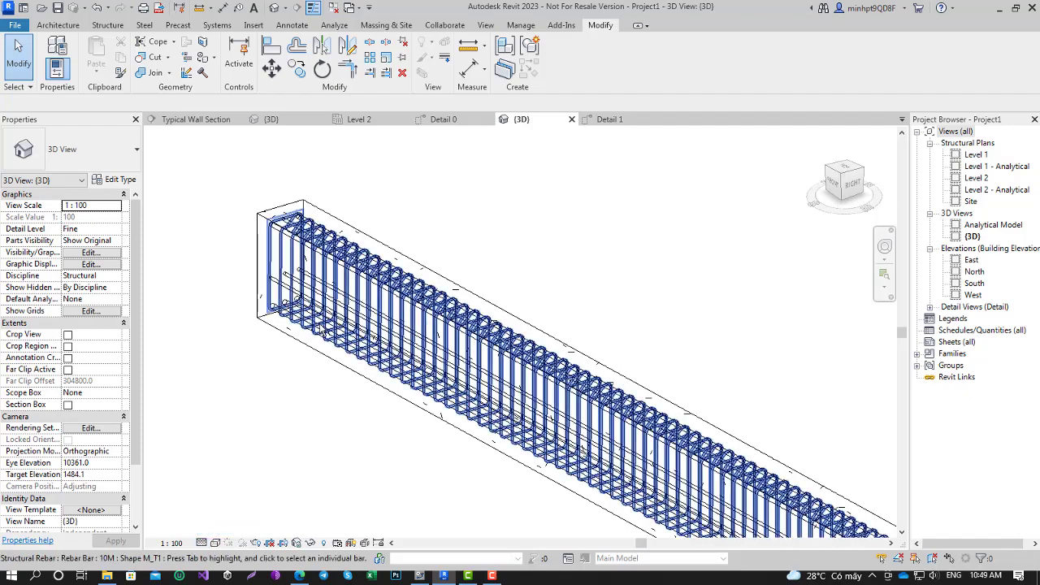
pyautogui.scroll(2, 656, 209)
pyautogui.scroll(2, 656, 208)
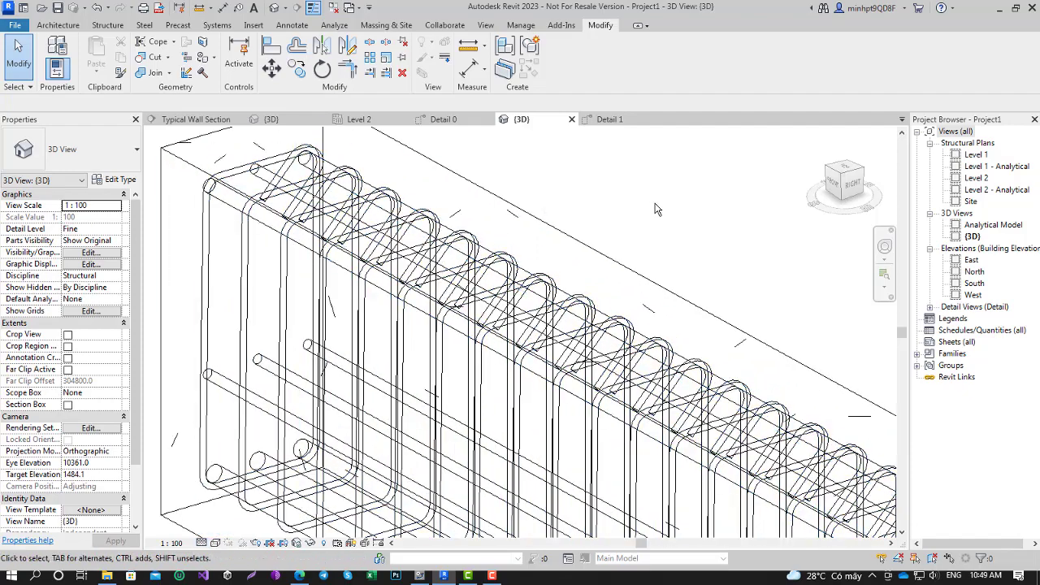
pyautogui.click(216, 545)
pyautogui.click(244, 501)
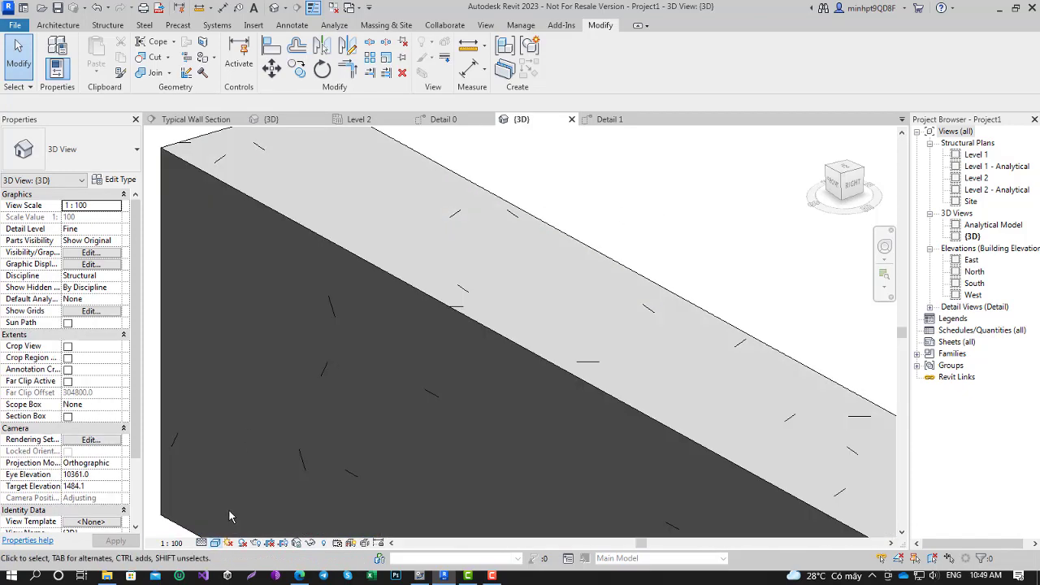
pyautogui.click(215, 543)
pyautogui.click(244, 482)
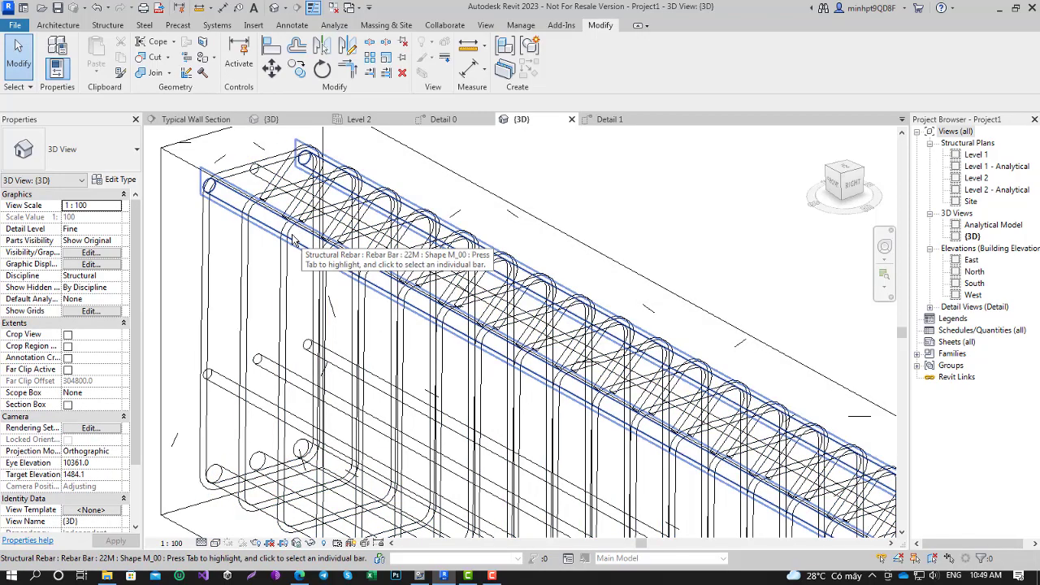
# Check a stirrup set's view visibility states and close without changes
pyautogui.click(253, 260)
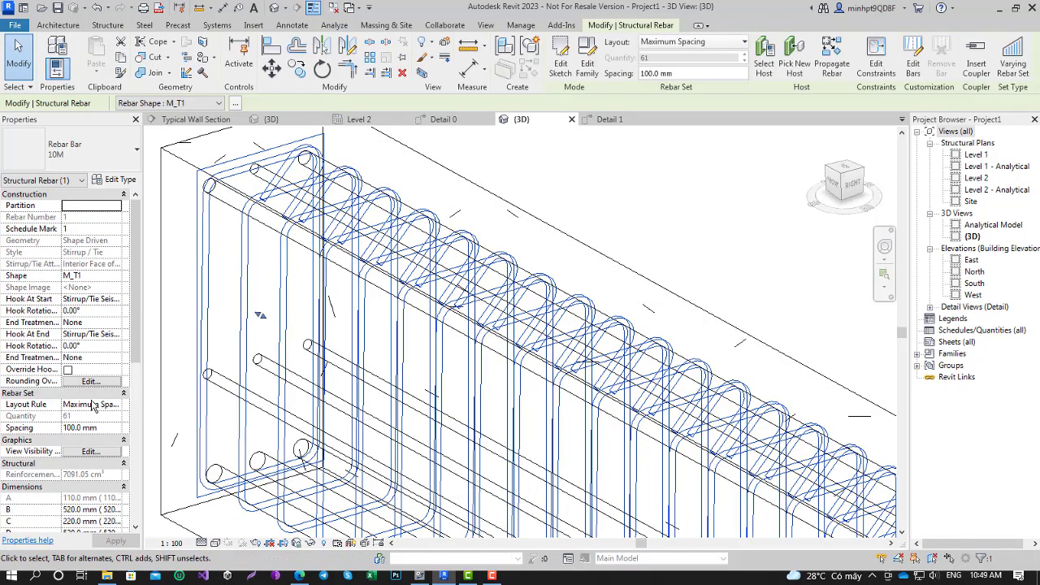
pyautogui.click(90, 452)
pyautogui.click(679, 147)
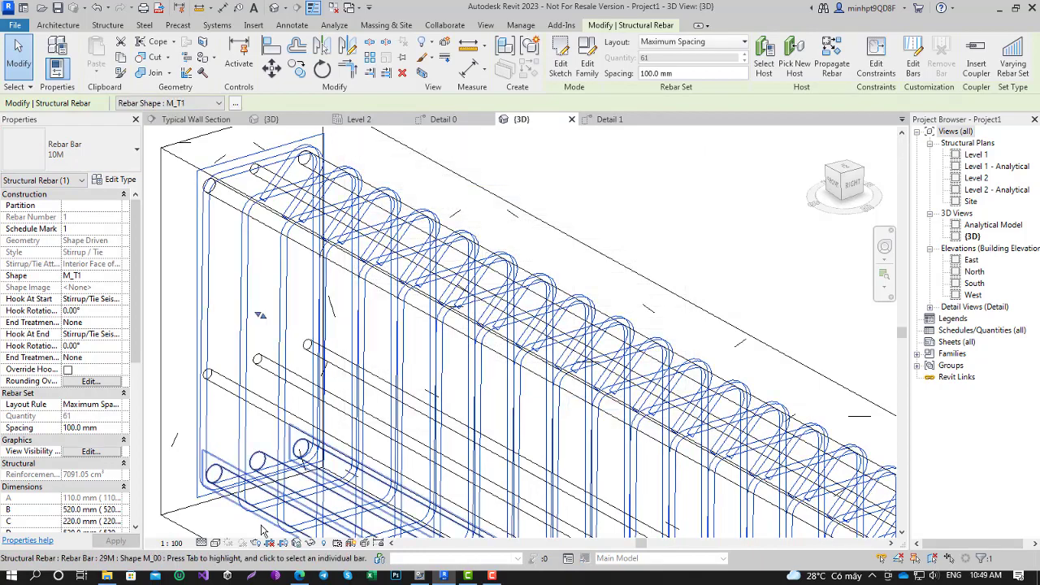
pyautogui.scroll(-2, 261, 529)
pyautogui.scroll(-2, 262, 530)
pyautogui.press('Escape')
pyautogui.scroll(1, 261, 530)
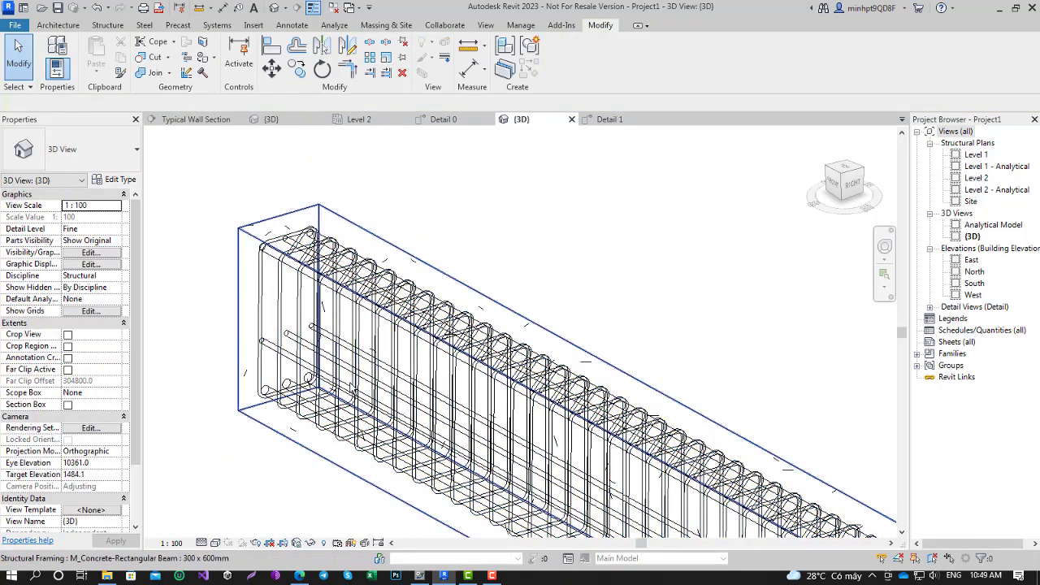
# Switch the view to Shaded and window-select all five rebar sets
pyautogui.click(216, 544)
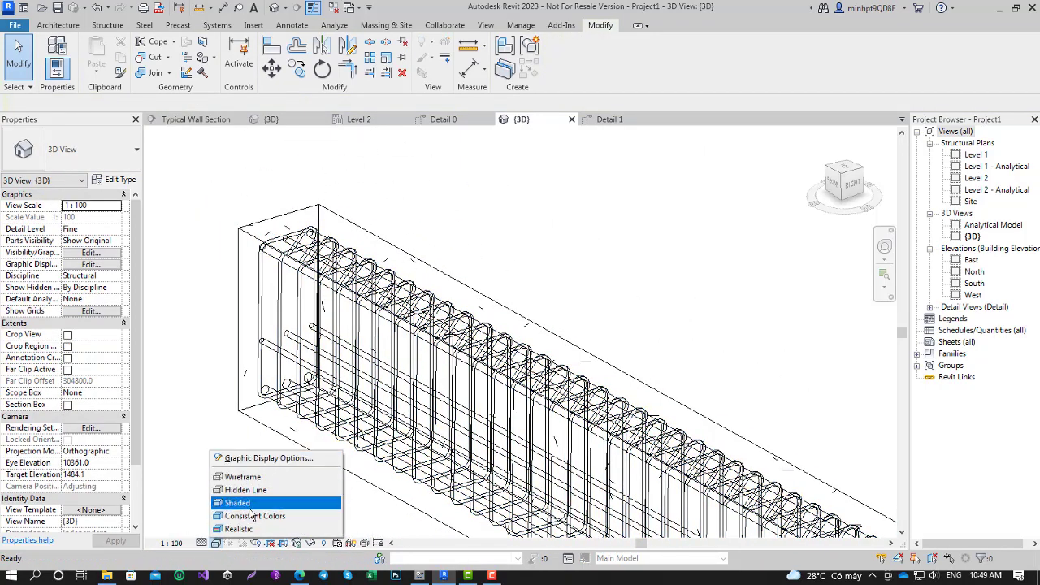
pyautogui.click(253, 504)
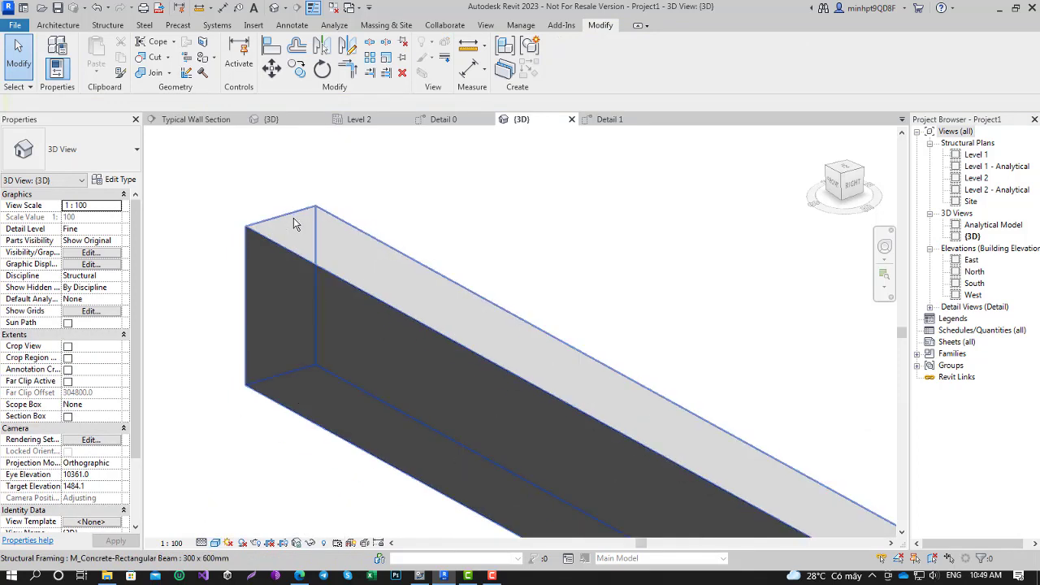
pyautogui.scroll(-3, 365, 285)
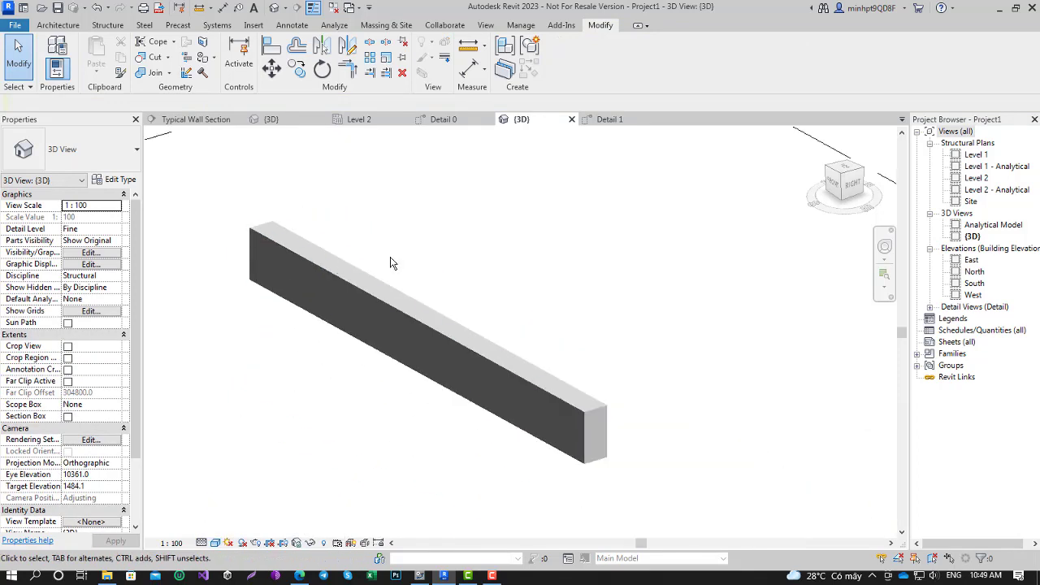
pyautogui.moveTo(217, 160); pyautogui.dragTo(603, 511)
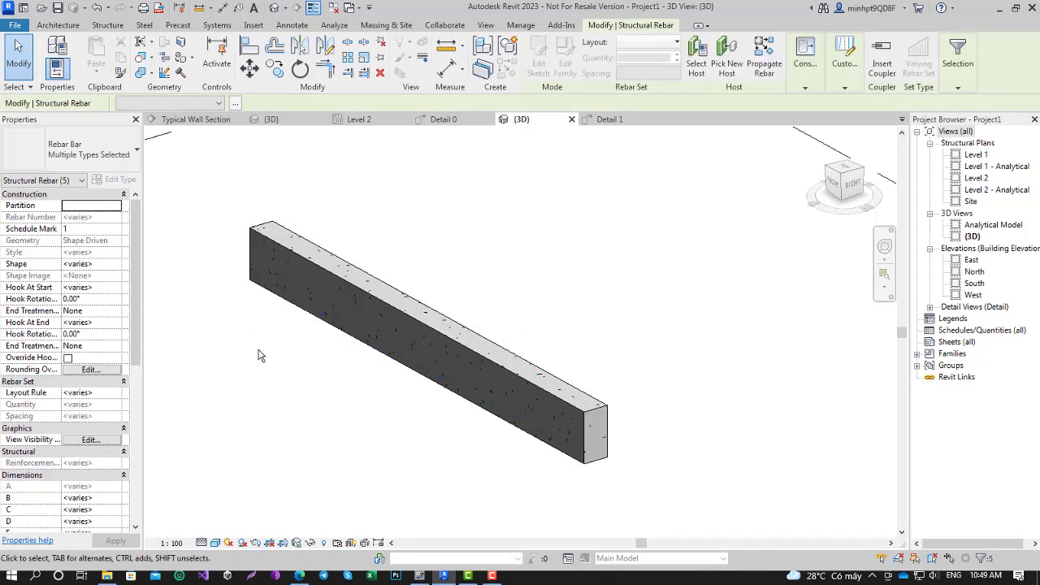
# Tick View Unobscured for the {3D} view on the selected rebar and confirm with OK
pyautogui.click(90, 440)
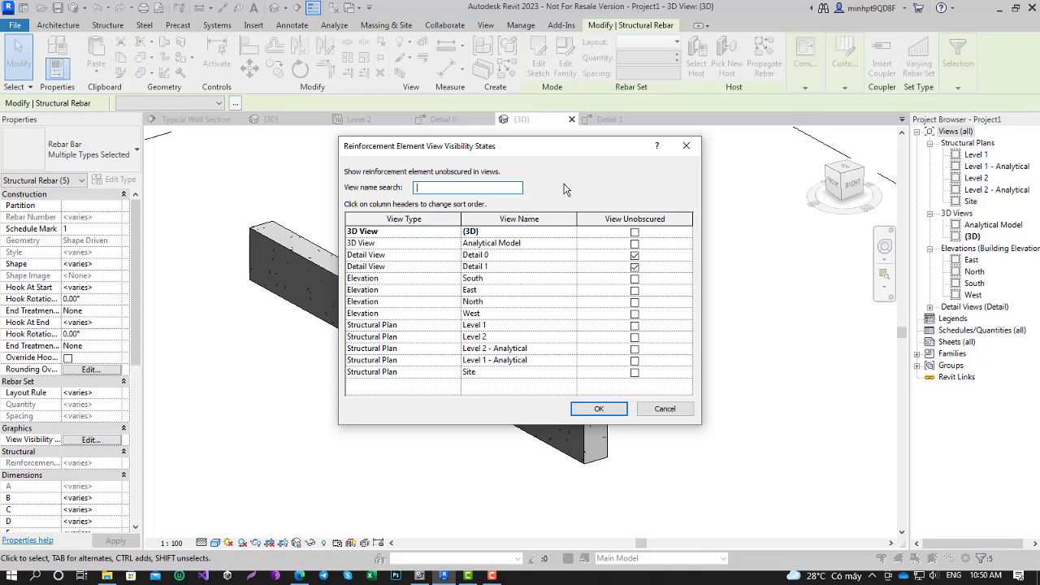
pyautogui.click(635, 234)
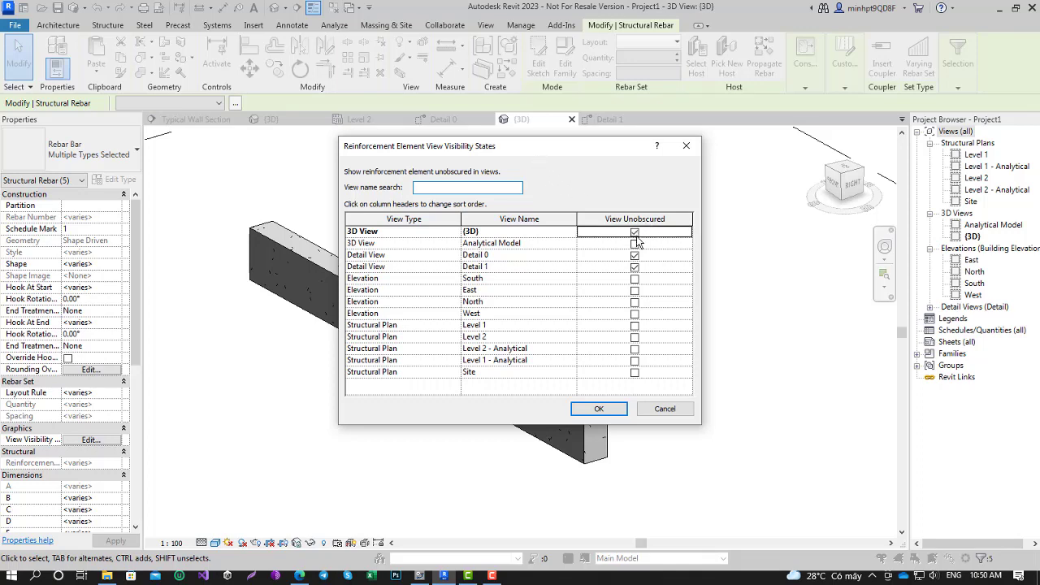
pyautogui.click(614, 409)
pyautogui.click(236, 198)
pyautogui.scroll(3, 363, 182)
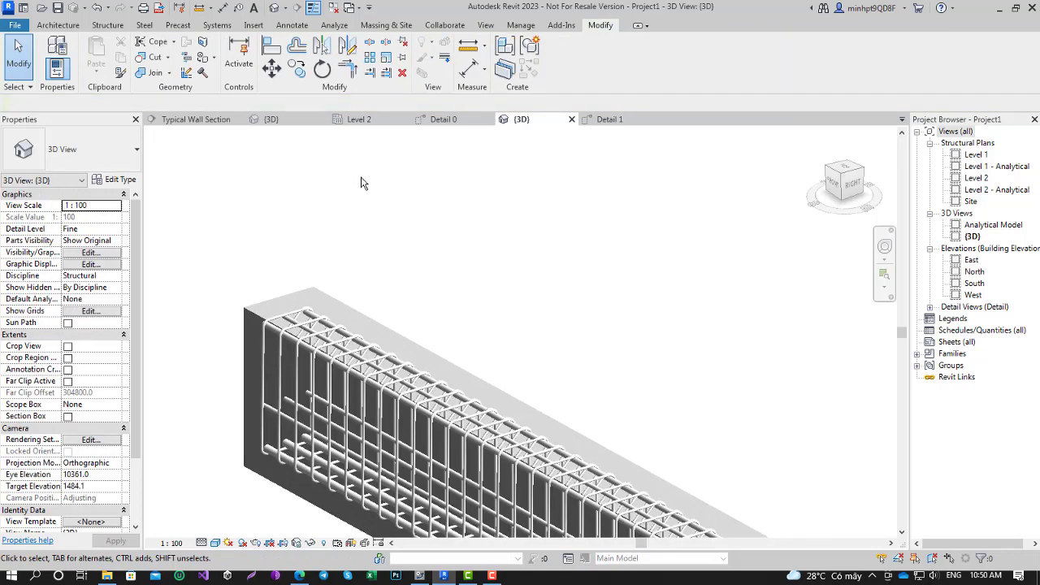
pyautogui.scroll(1, 362, 182)
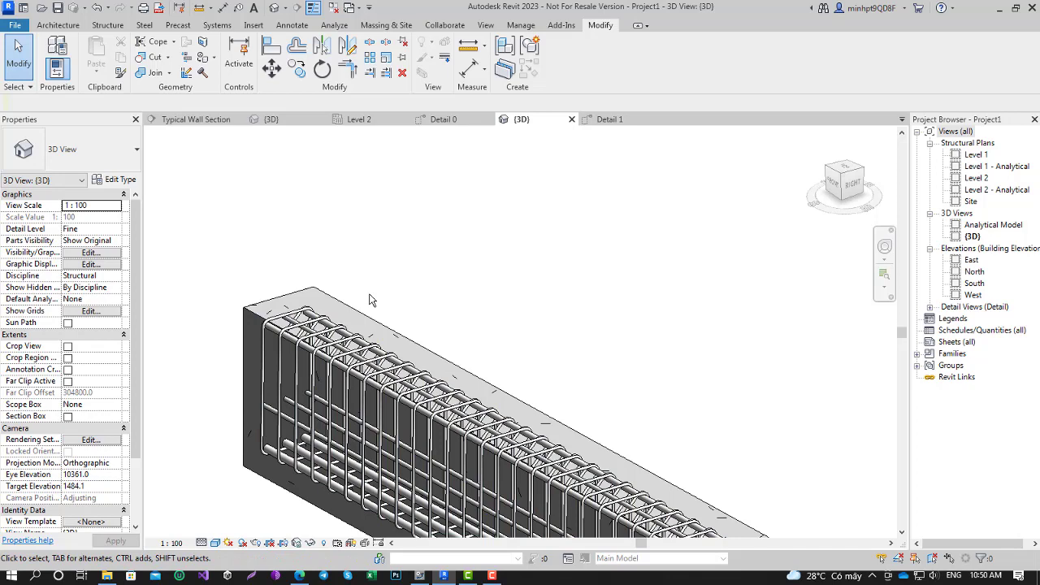
pyautogui.click(214, 542)
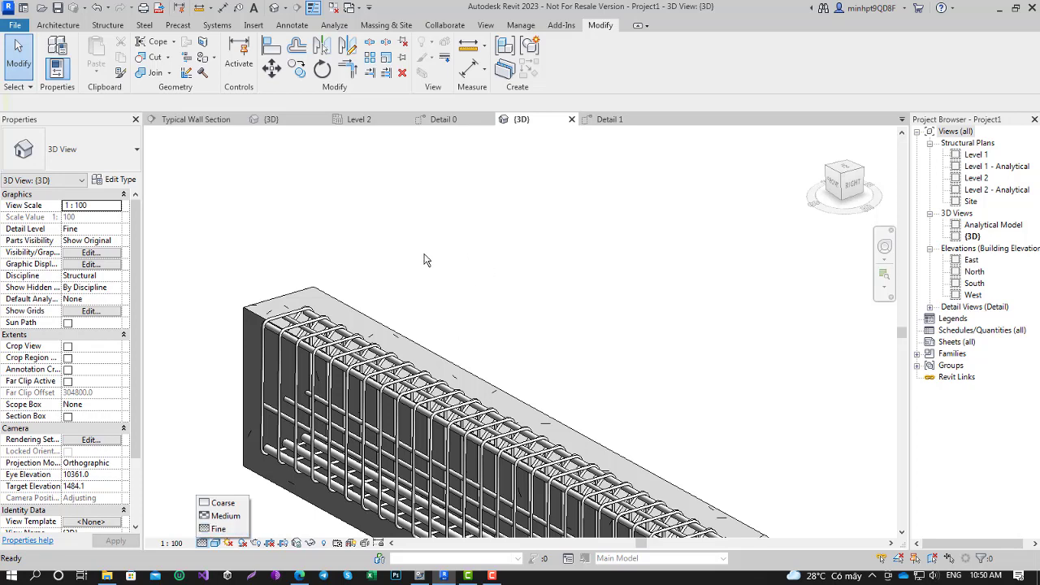
# Select the stirrup set and toggle its display from the right-click menu
pyautogui.scroll(-3, 363, 244)
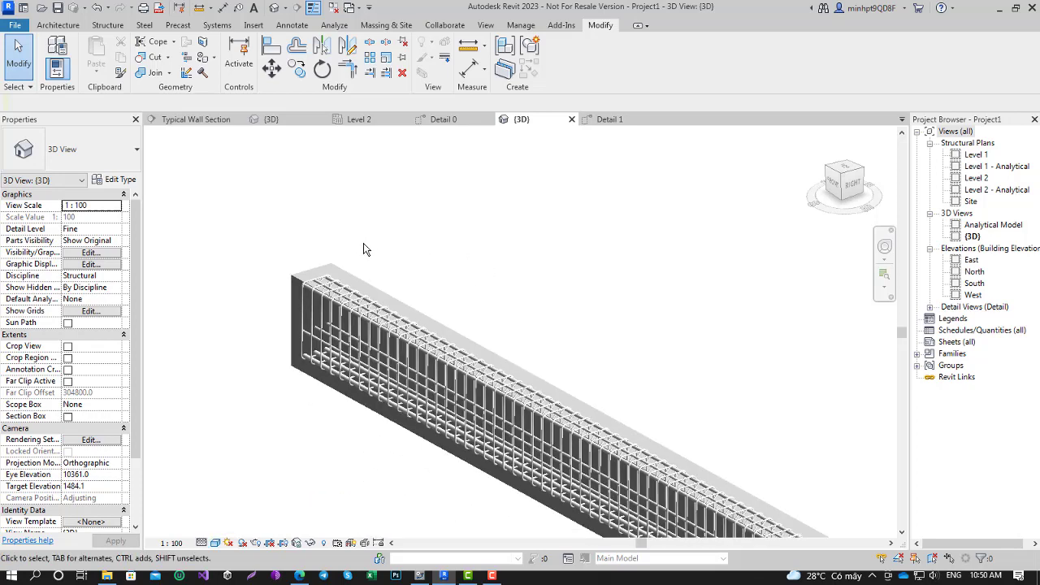
pyautogui.click(370, 333)
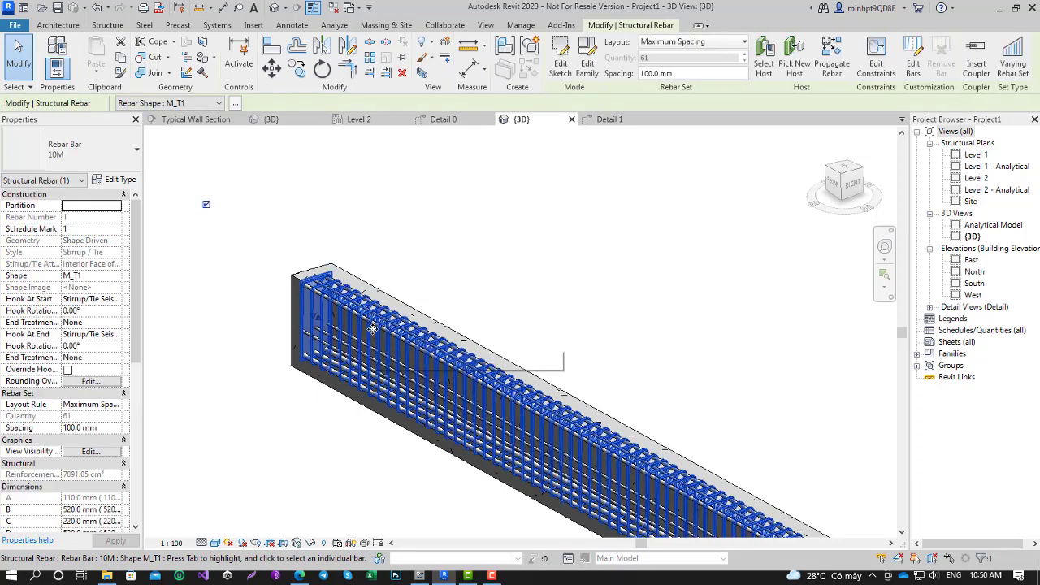
pyautogui.rightClick(375, 335)
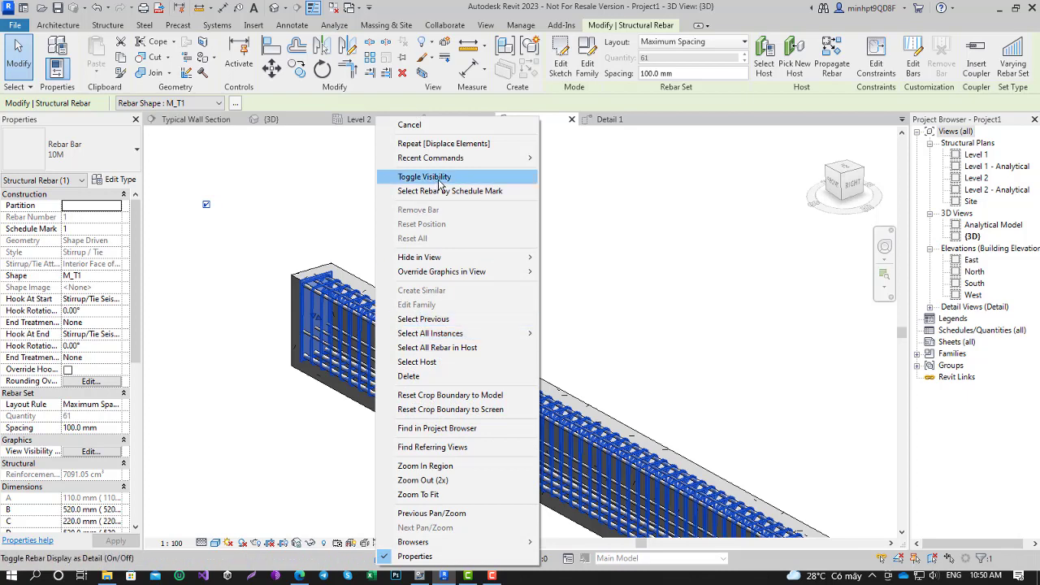
pyautogui.click(589, 260)
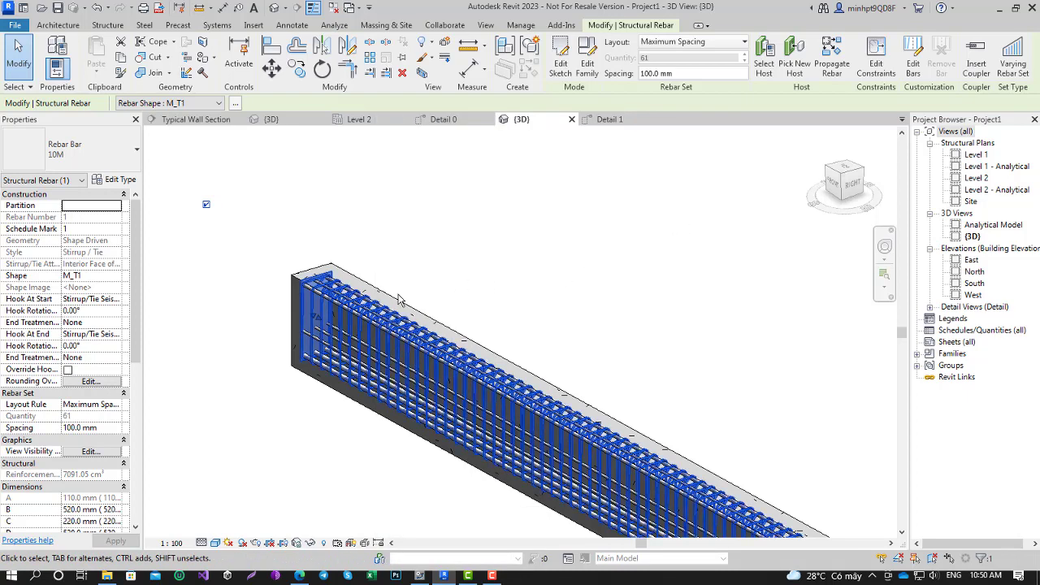
pyautogui.scroll(-3, 398, 301)
pyautogui.press('Escape')
# Reselect all rebar, try selecting by schedule mark, then bring up the Revit 2023 blog page
pyautogui.moveTo(286, 205)
pyautogui.mouseDown()
pyautogui.moveTo(634, 504)
pyautogui.moveTo(609, 469)
pyautogui.mouseUp()
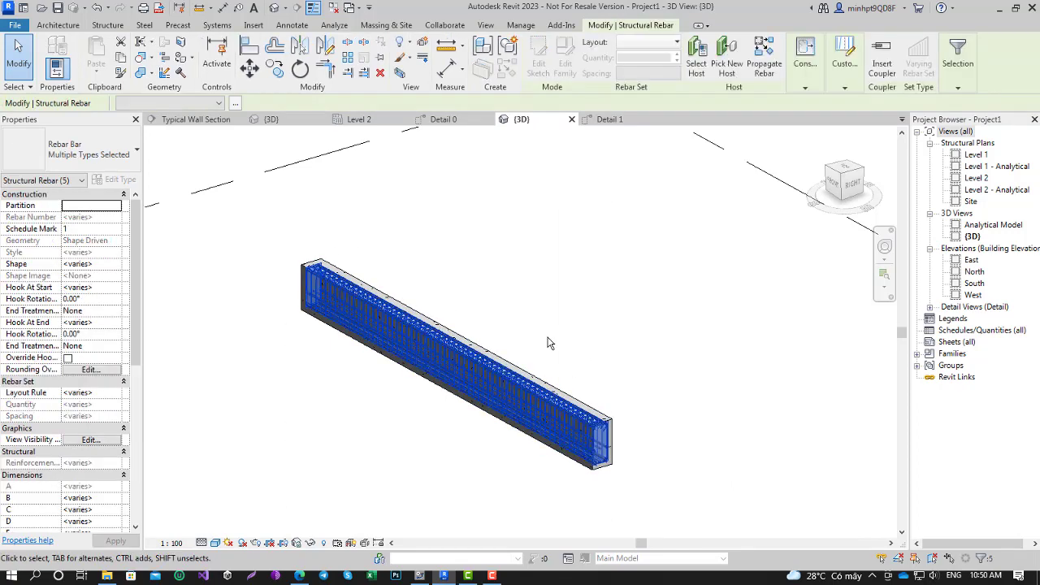
pyautogui.scroll(5, 564, 258)
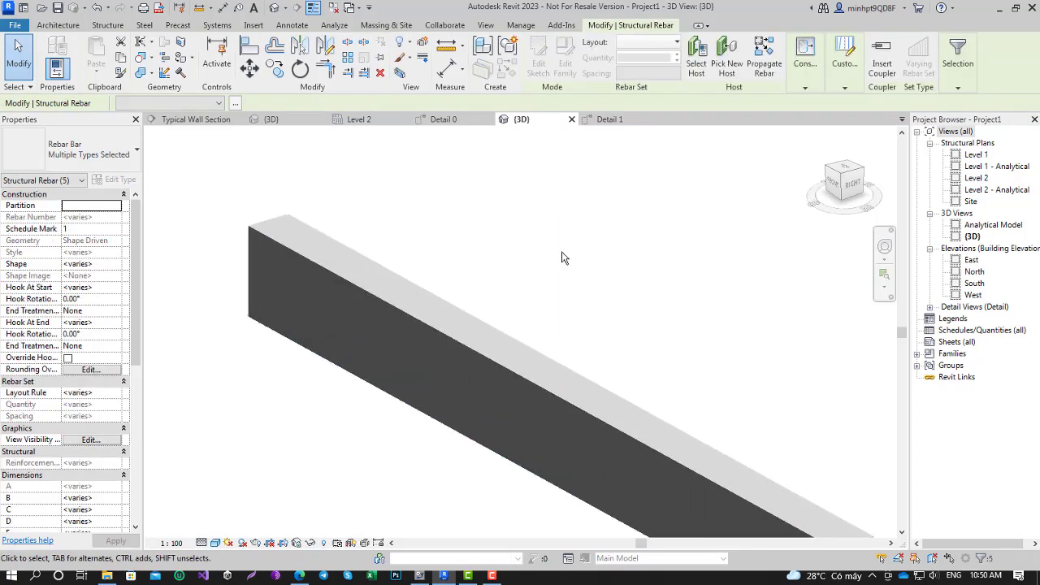
pyautogui.scroll(-5, 564, 258)
pyautogui.moveTo(237, 178); pyautogui.dragTo(584, 479)
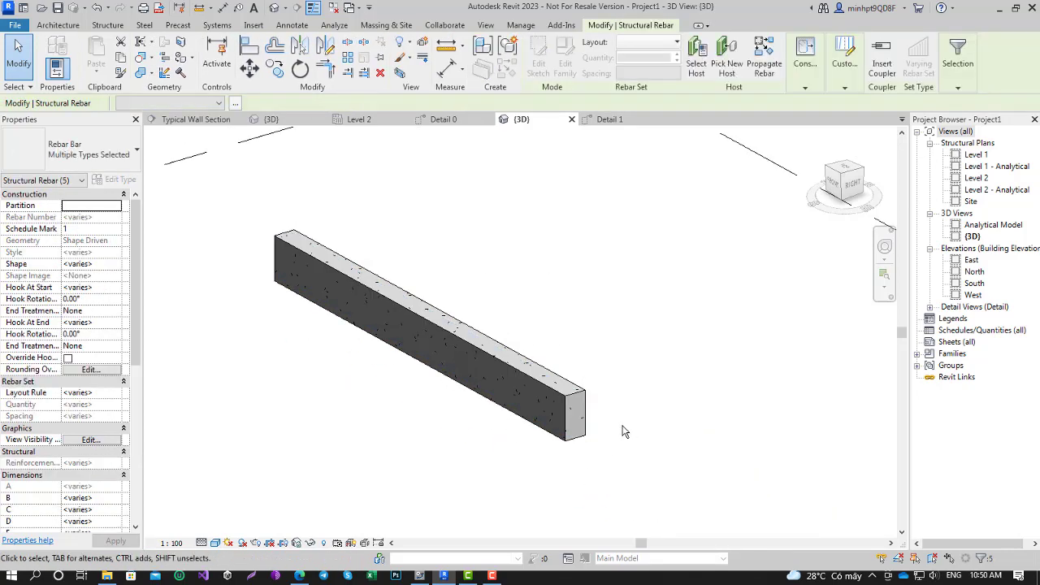
pyautogui.rightClick(457, 360)
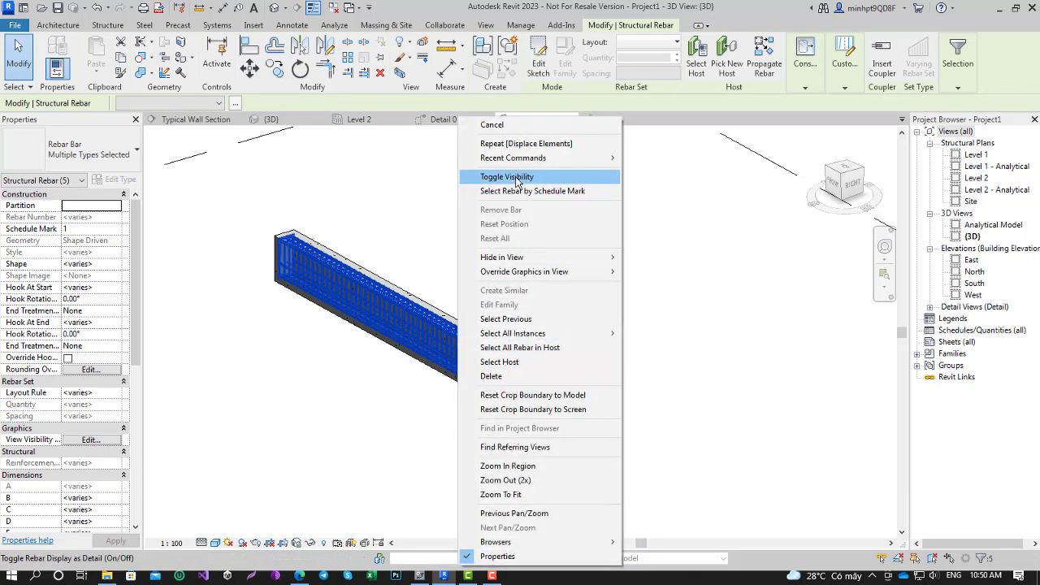
pyautogui.click(571, 192)
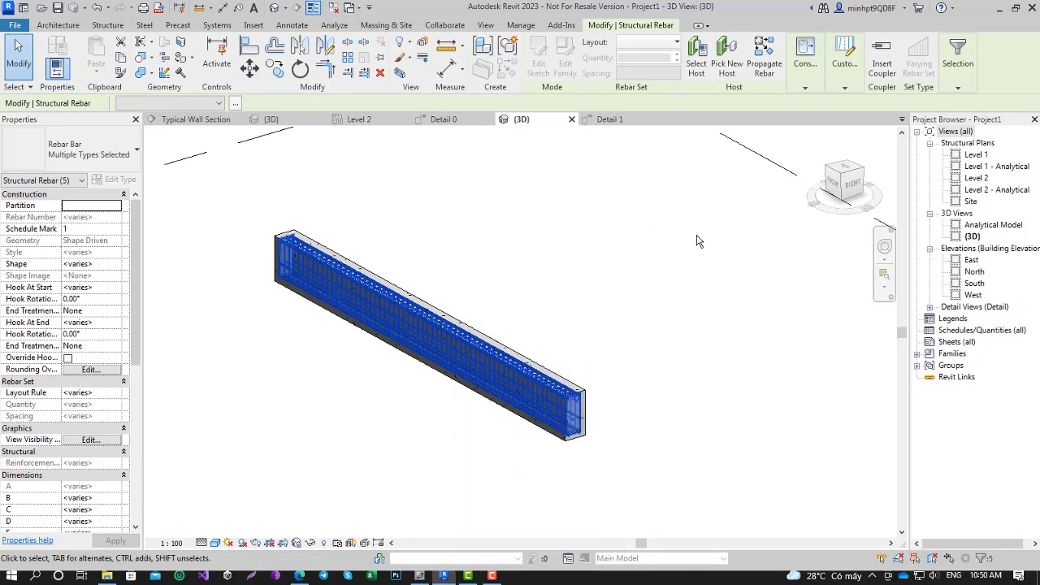
pyautogui.click(299, 575)
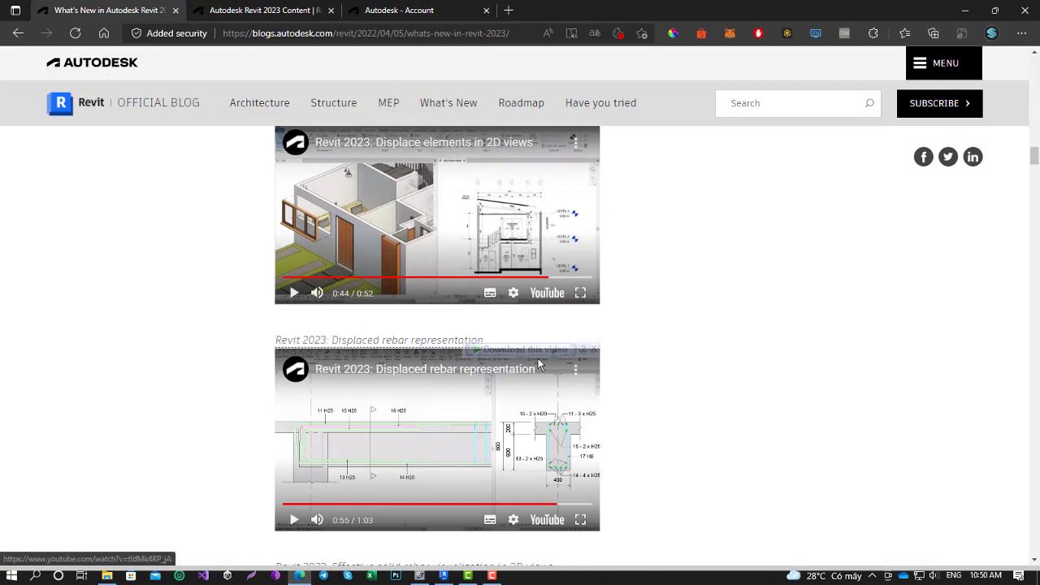